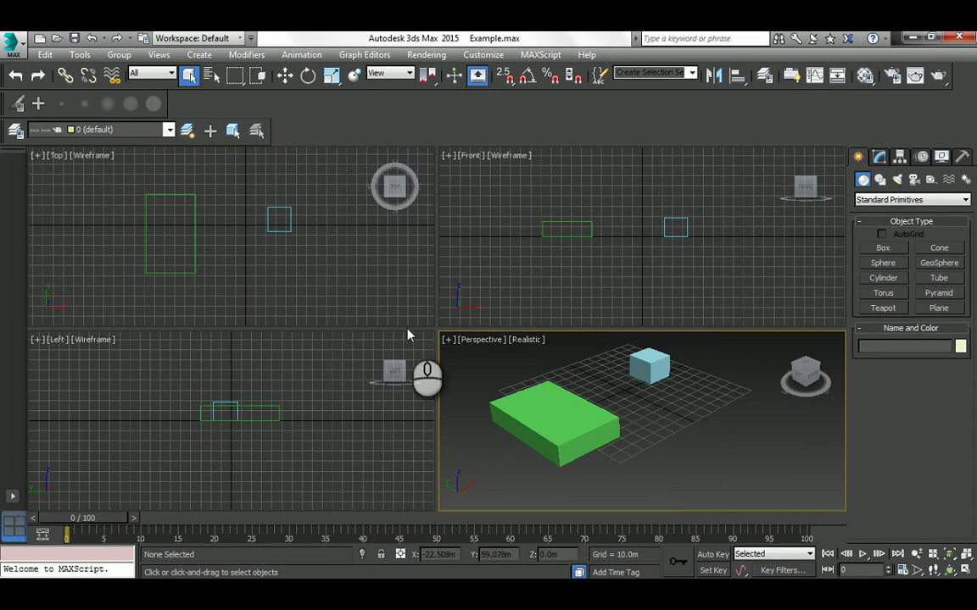
# Step: In the Top view, select the small blue Box002 and align it to the green Box001
pyautogui.moveTo(271, 240); pyautogui.dragTo(265, 243, button='middle')
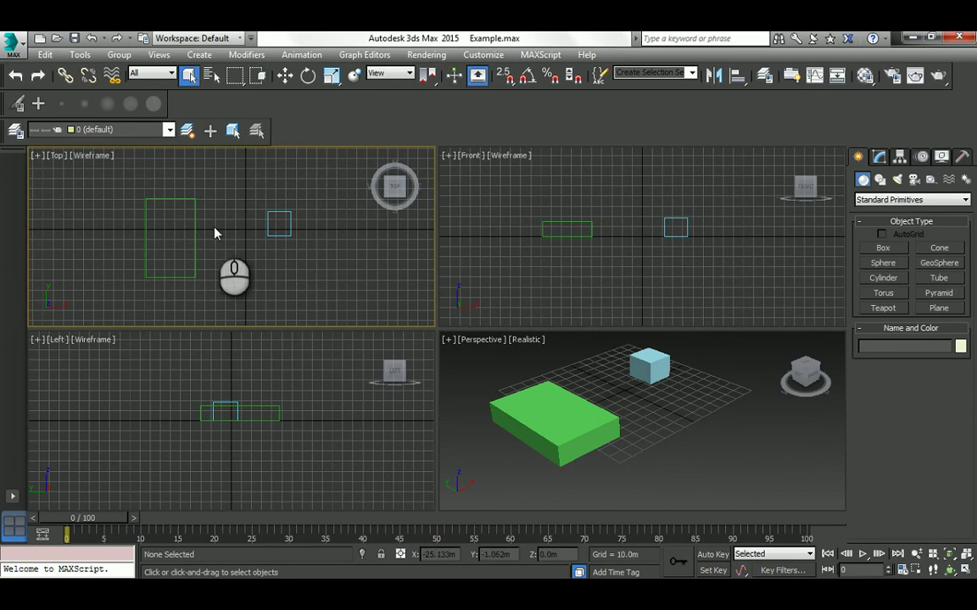
pyautogui.click(273, 218)
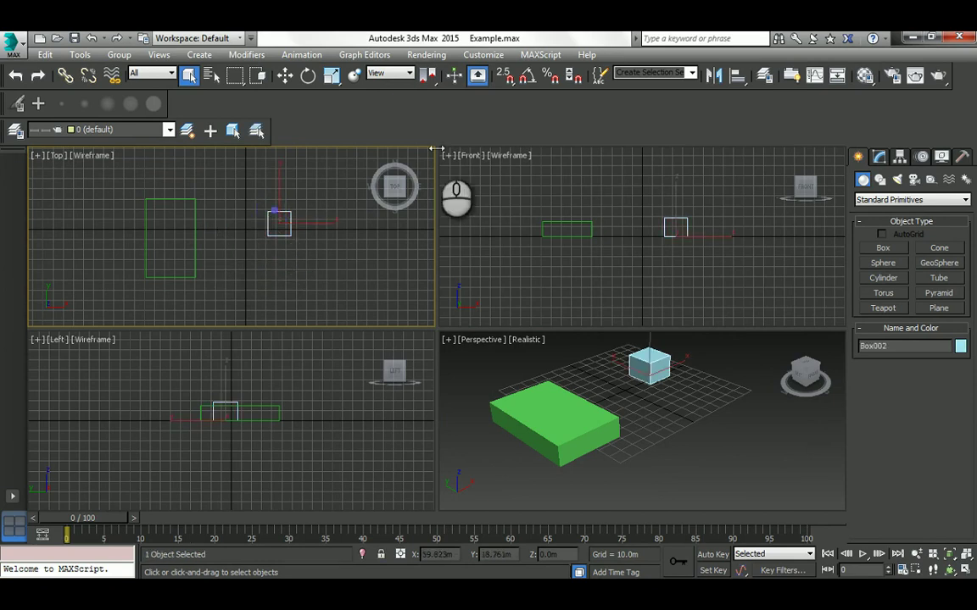
pyautogui.click(734, 78)
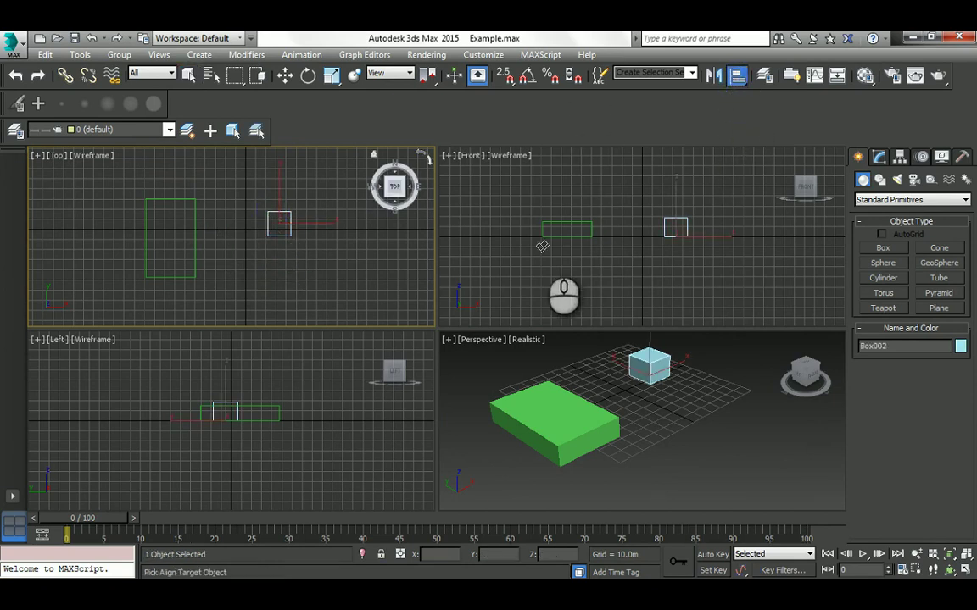
pyautogui.click(195, 197)
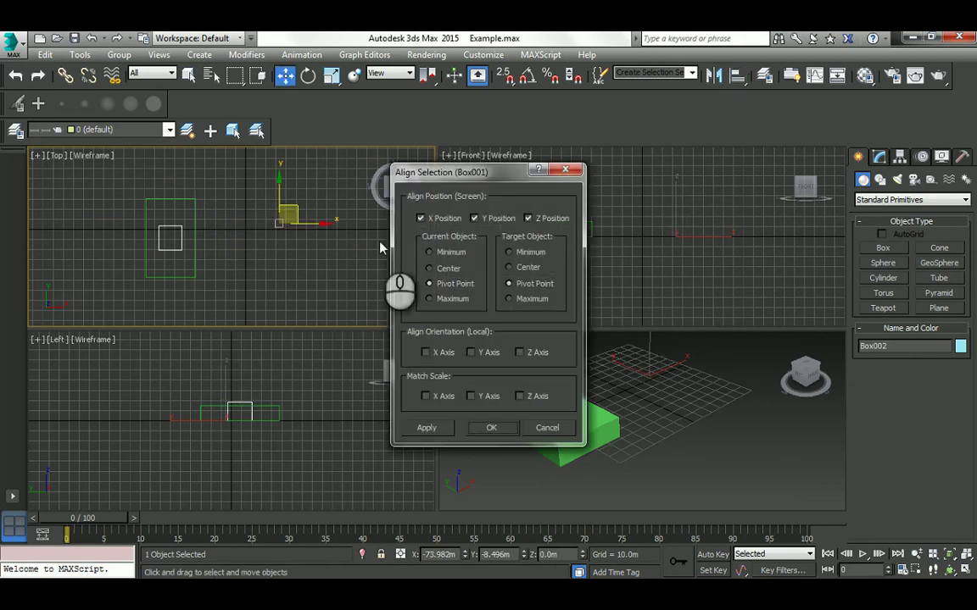
# Step: Accept Pivot Point to Pivot Point alignment in X, Y and Z, then deselect everything
pyautogui.moveTo(444, 172); pyautogui.dragTo(418, 188)
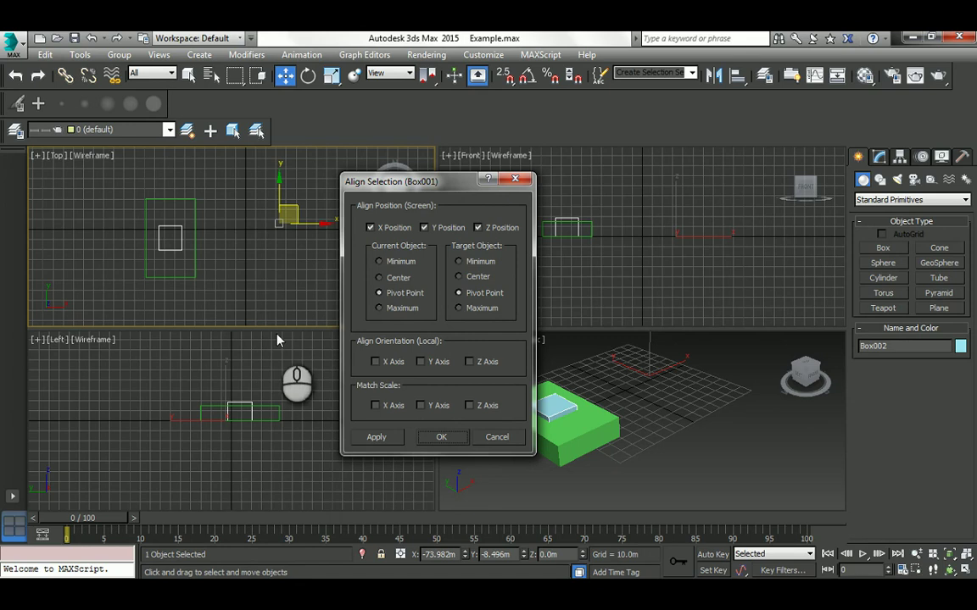
pyautogui.click(432, 437)
pyautogui.click(534, 301)
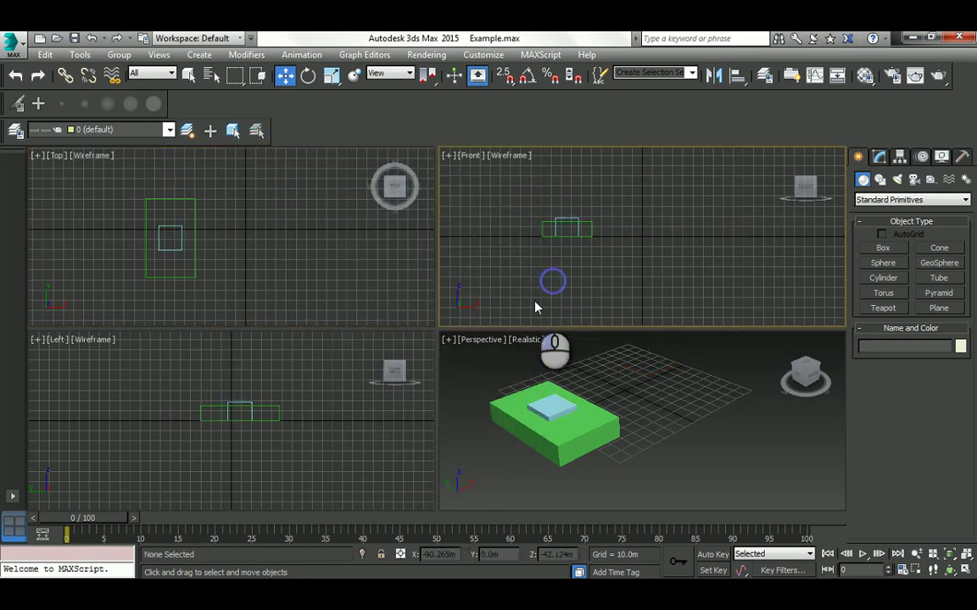
pyautogui.scroll(3, 546, 426)
pyautogui.scroll(-2, 545, 427)
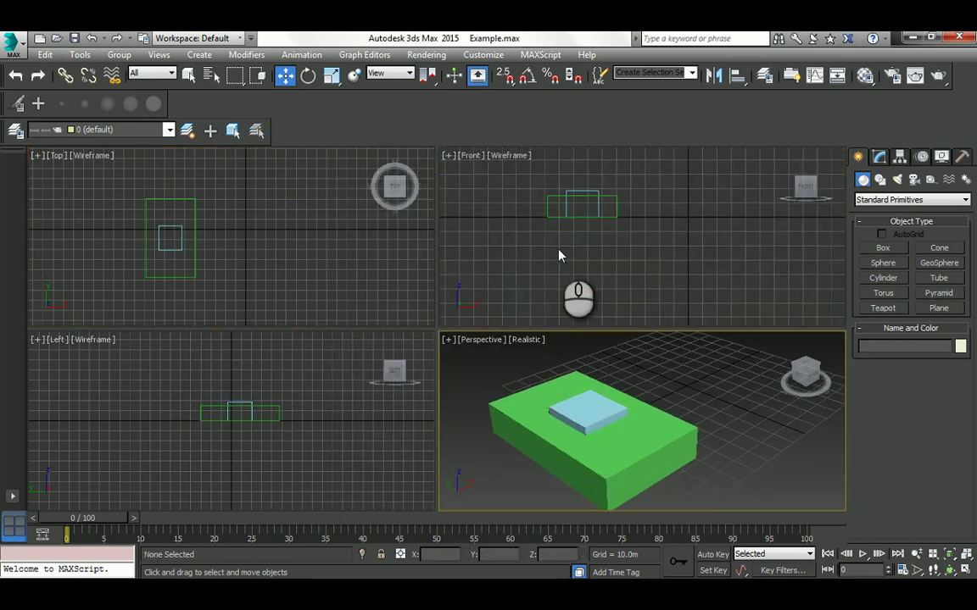
pyautogui.scroll(2, 560, 233)
pyautogui.click(566, 178)
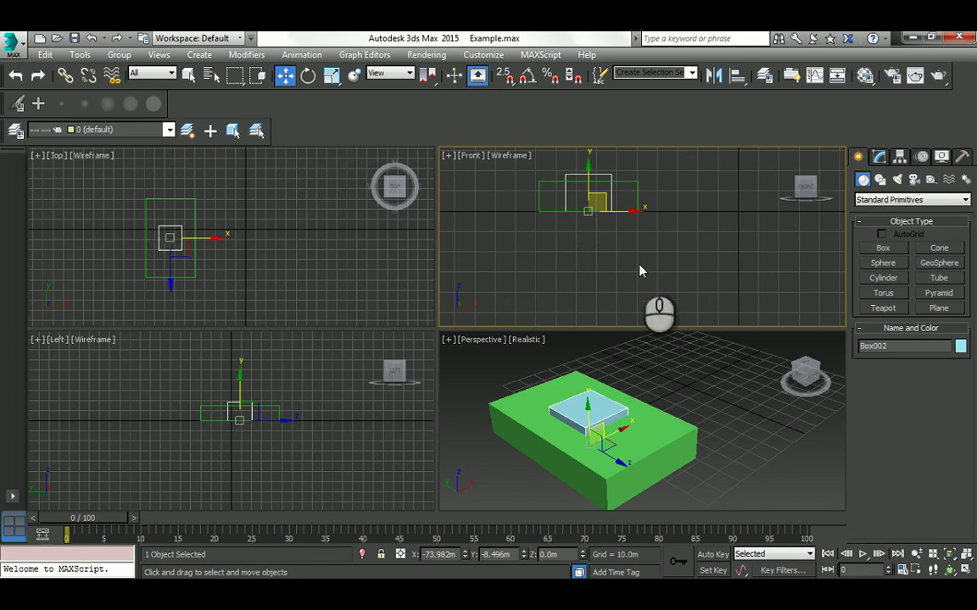
pyautogui.click(734, 77)
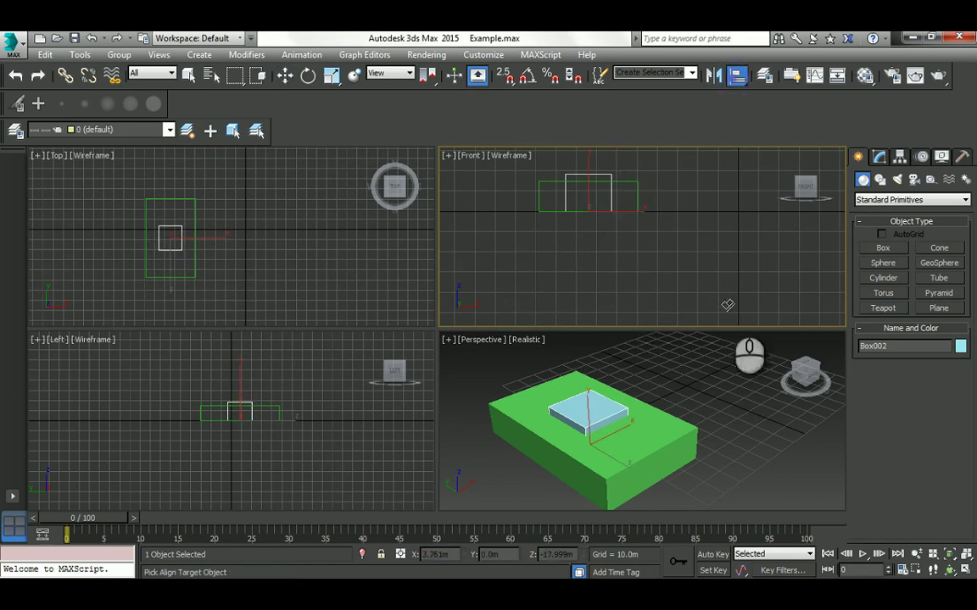
pyautogui.click(660, 425)
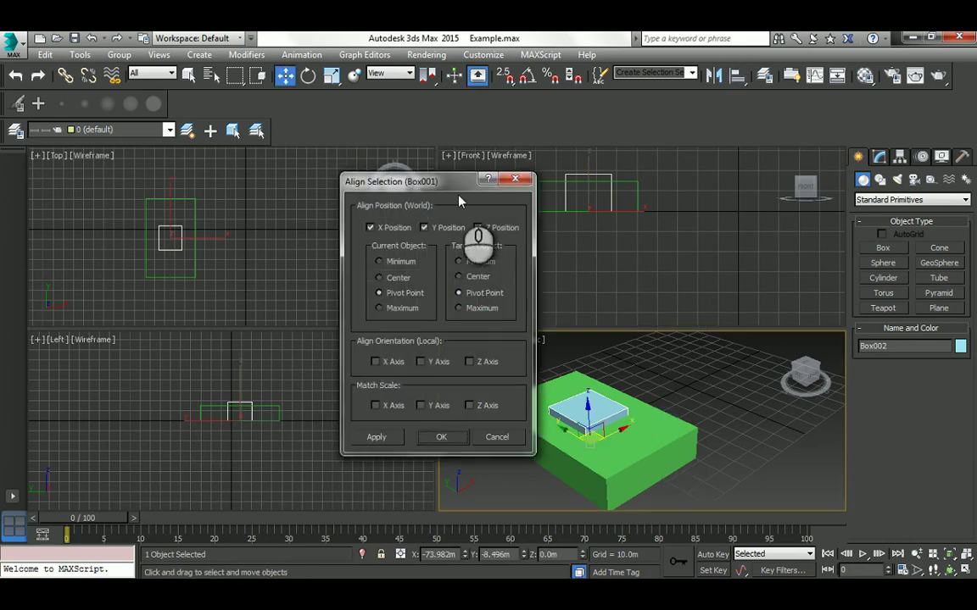
pyautogui.moveTo(451, 183); pyautogui.dragTo(719, 154)
pyautogui.click(747, 198)
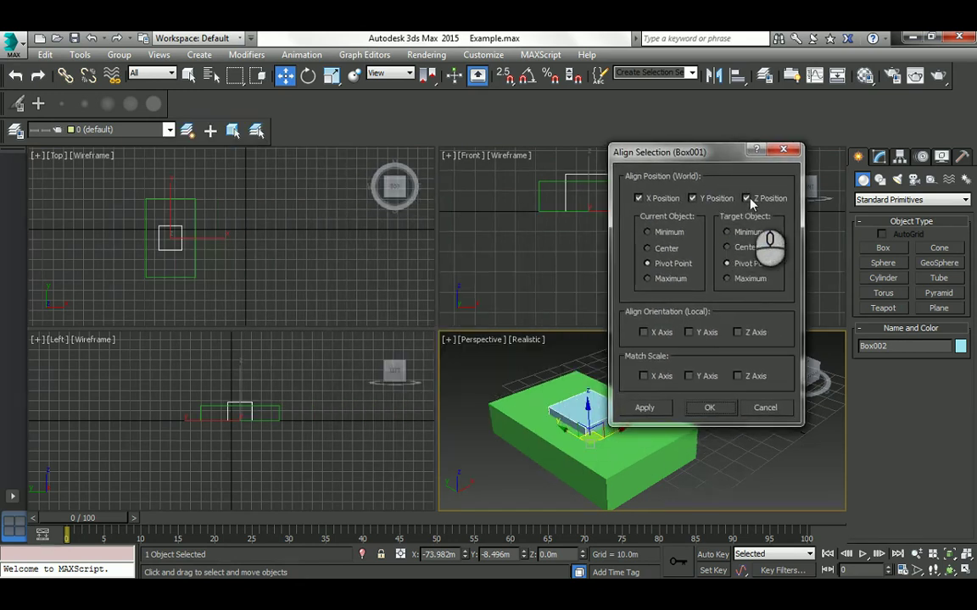
pyautogui.click(747, 198)
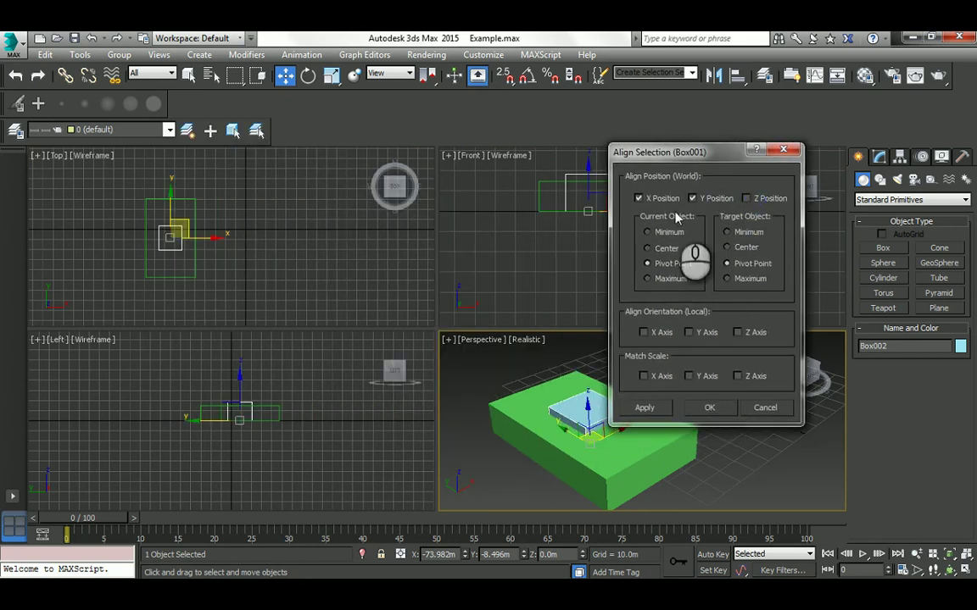
pyautogui.click(649, 233)
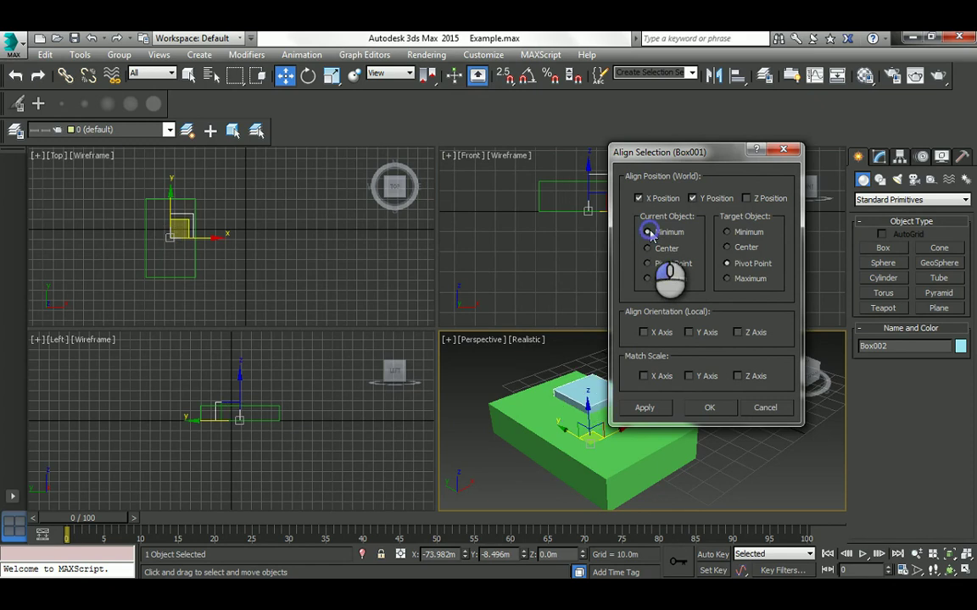
pyautogui.click(729, 232)
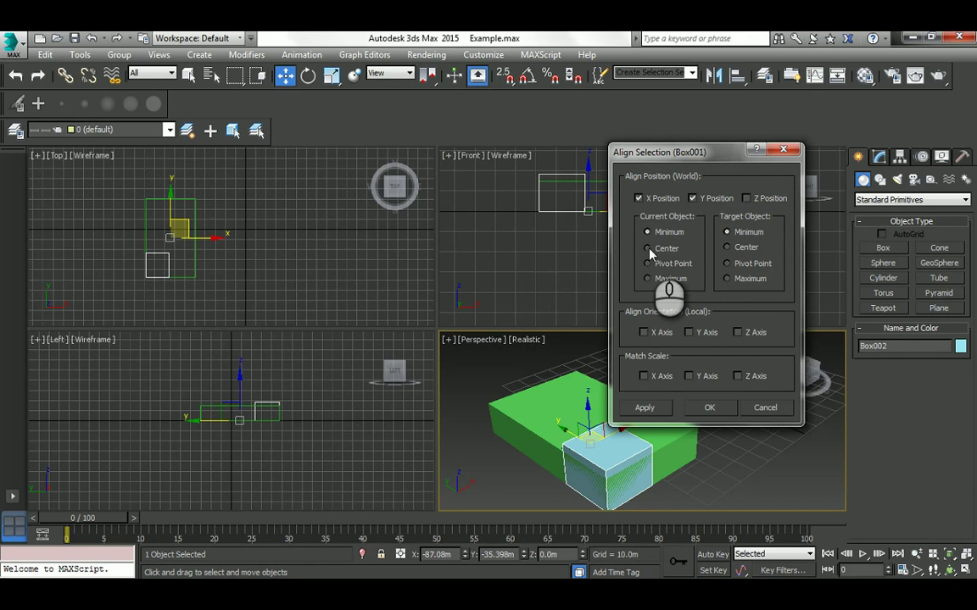
pyautogui.click(646, 279)
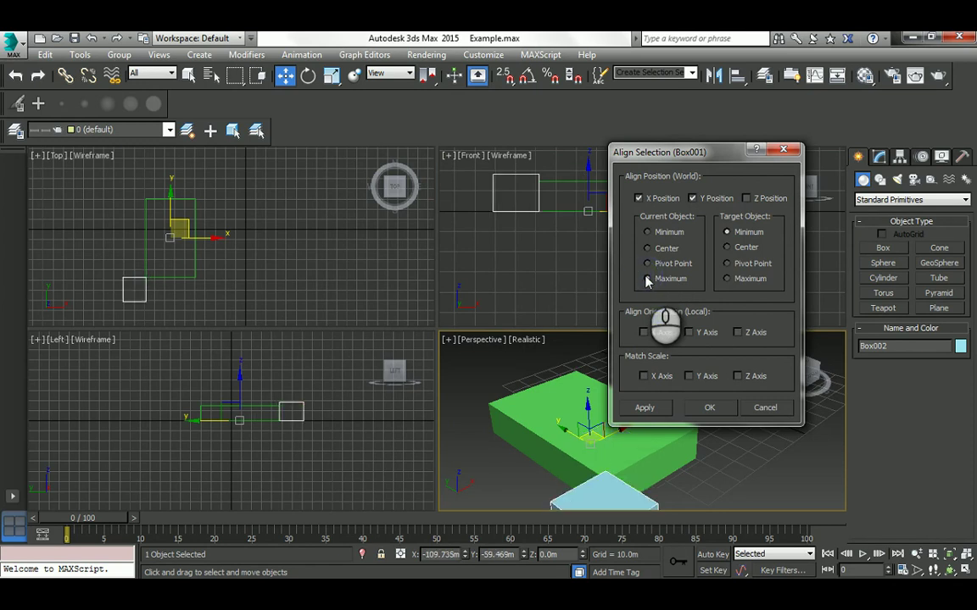
pyautogui.click(647, 231)
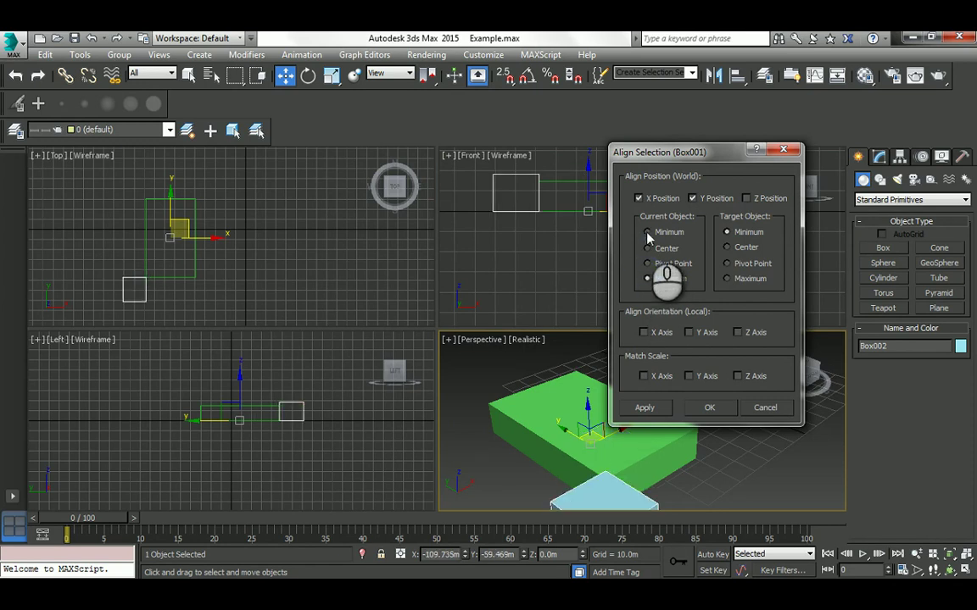
pyautogui.click(727, 279)
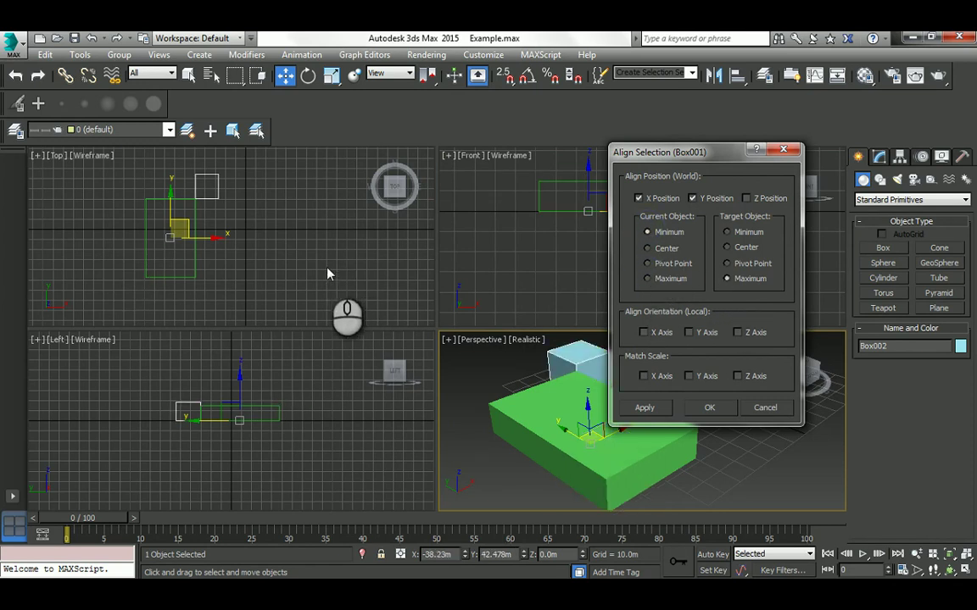
pyautogui.click(648, 264)
pyautogui.click(726, 263)
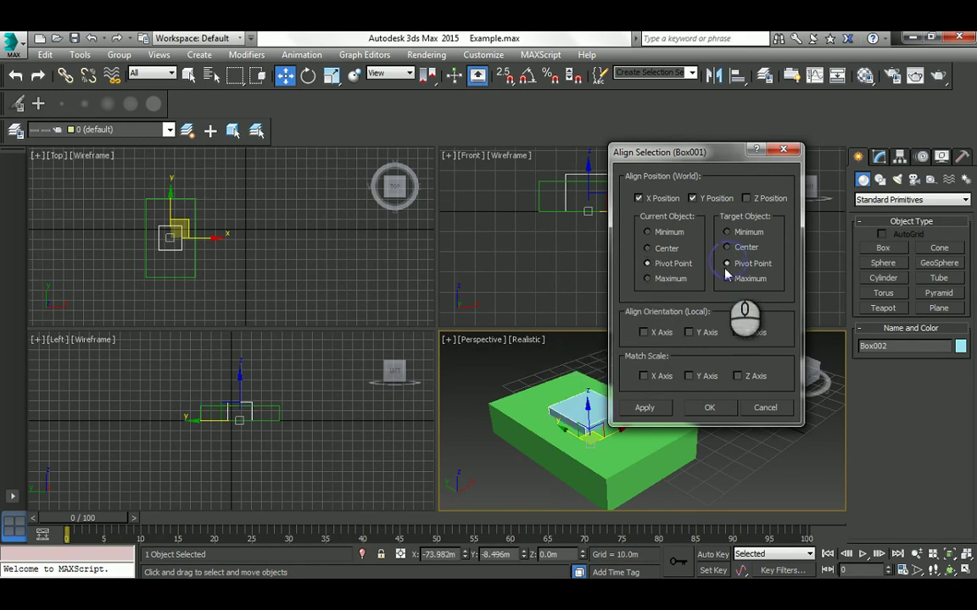
pyautogui.click(710, 408)
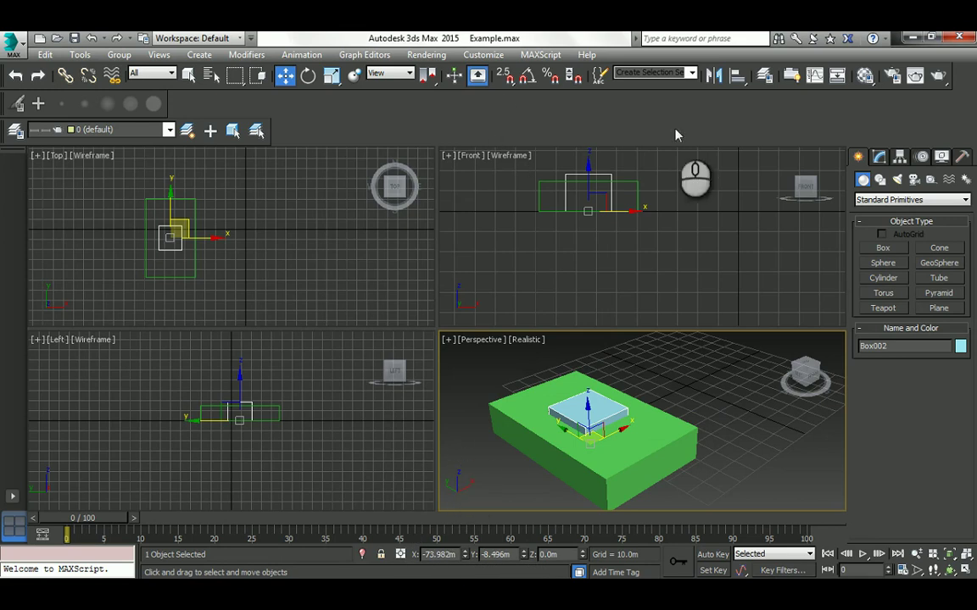
pyautogui.click(735, 78)
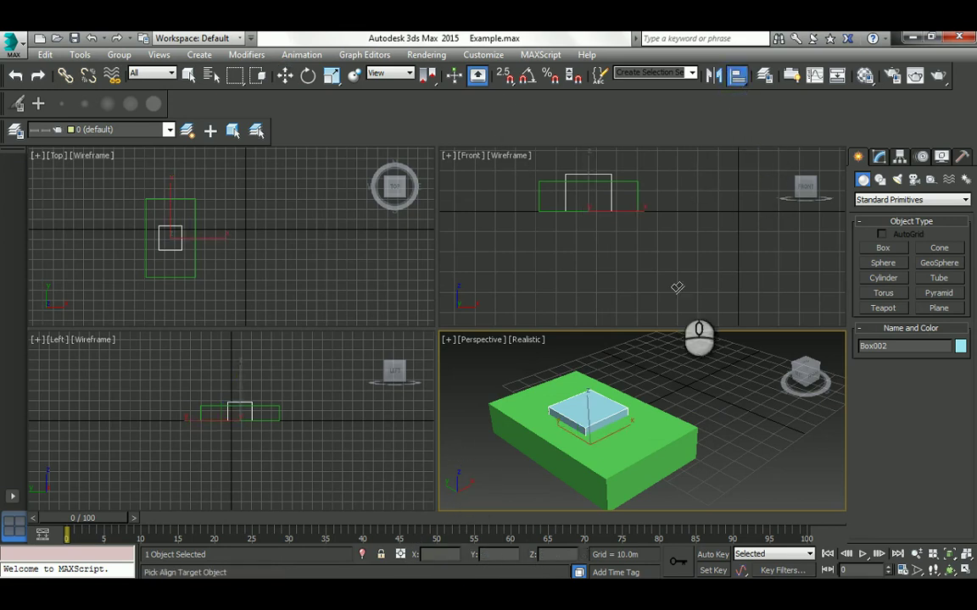
pyautogui.click(658, 415)
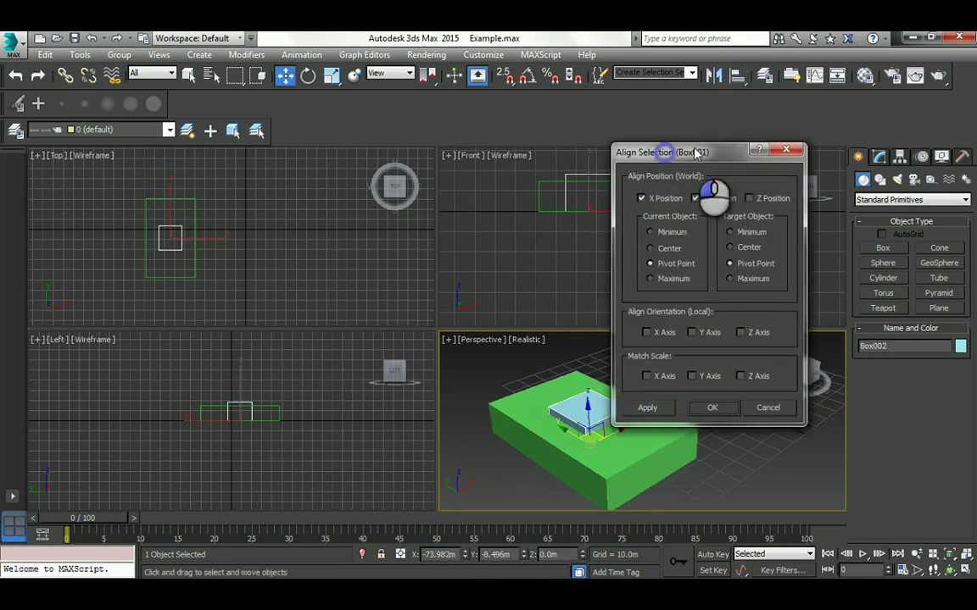
pyautogui.moveTo(670, 155); pyautogui.dragTo(744, 132)
pyautogui.click(720, 175)
pyautogui.click(775, 175)
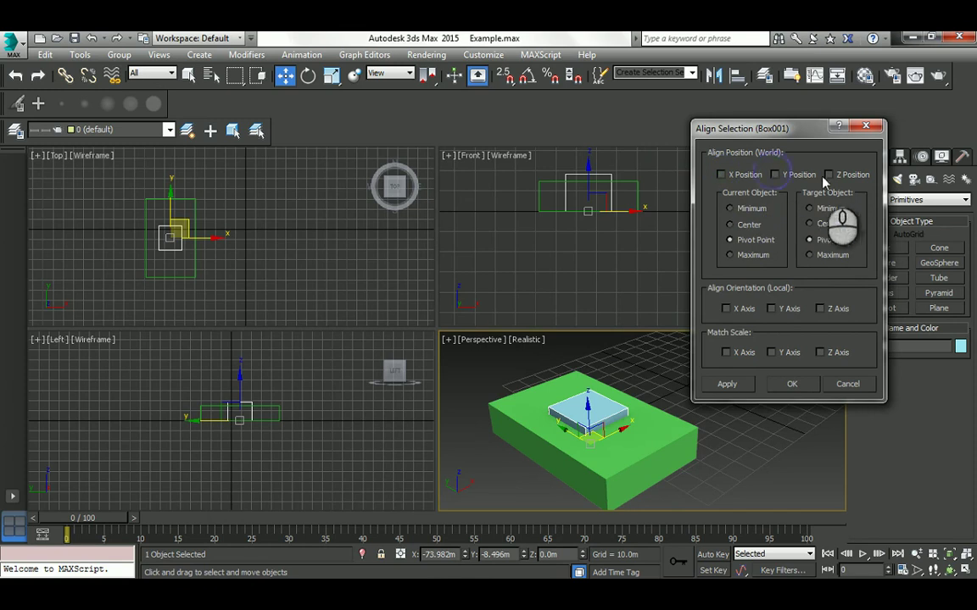
pyautogui.click(829, 174)
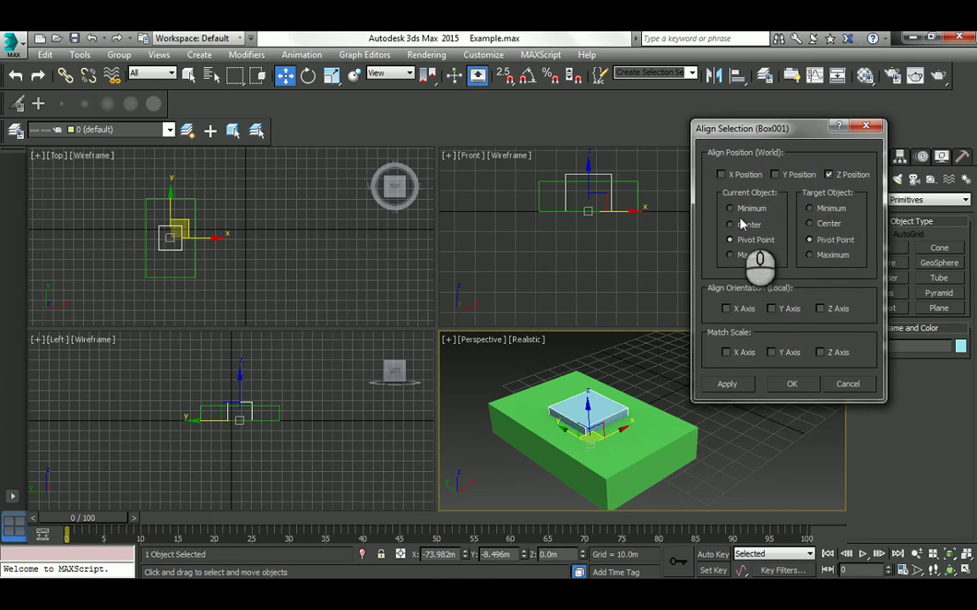
pyautogui.click(731, 208)
pyautogui.click(809, 255)
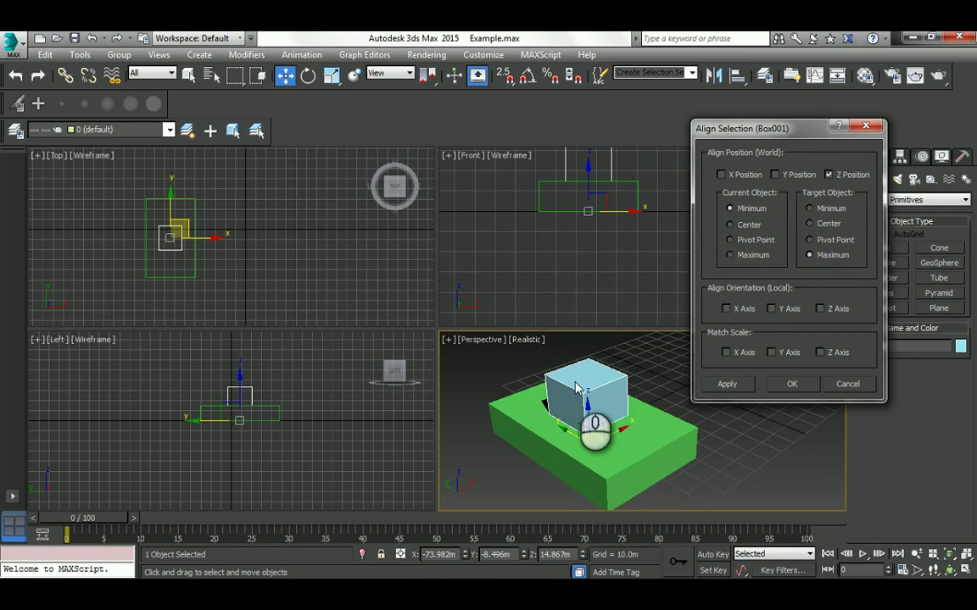
pyautogui.click(727, 384)
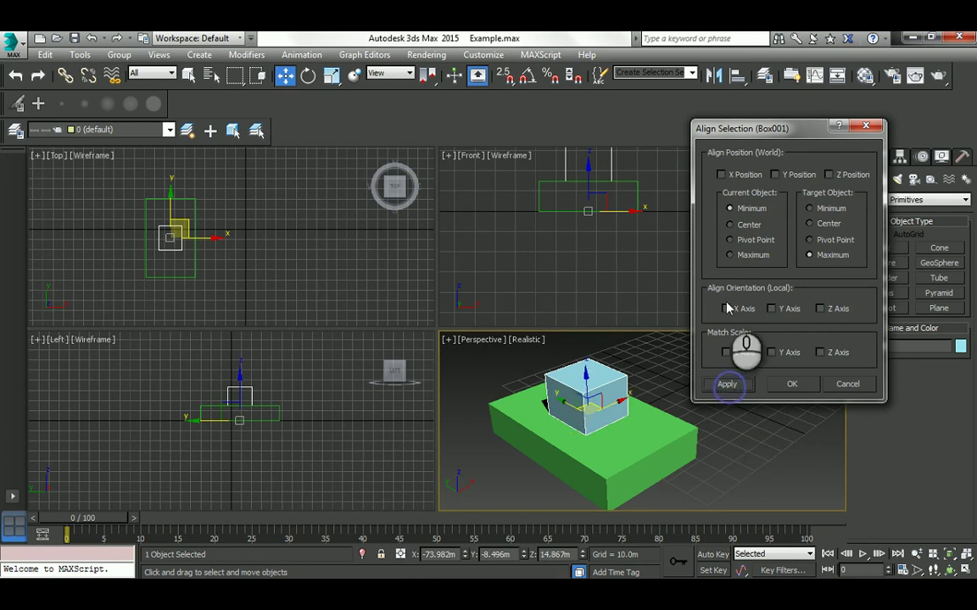
pyautogui.click(721, 174)
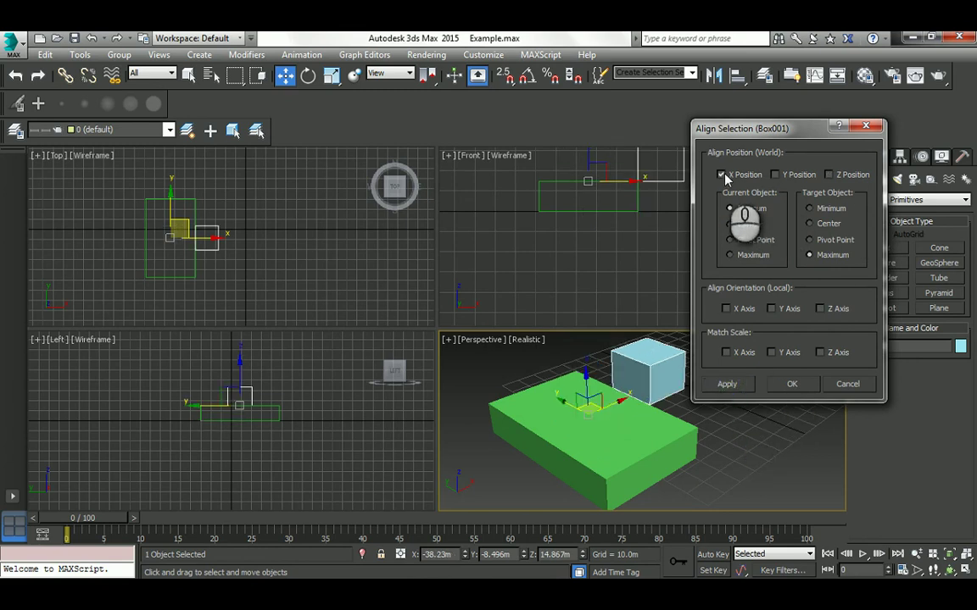
pyautogui.click(810, 208)
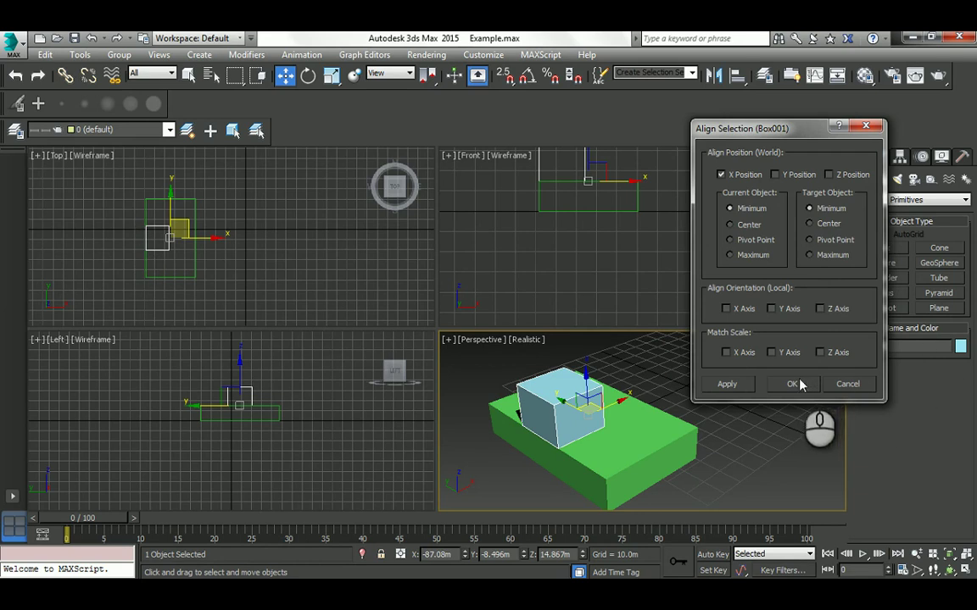
pyautogui.click(846, 384)
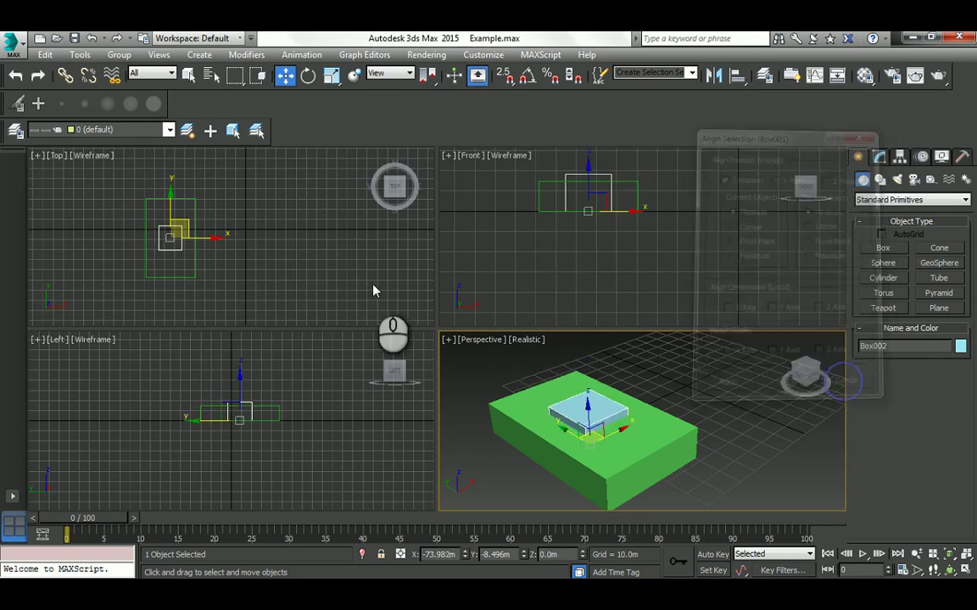
pyautogui.click(113, 175)
# Step: Delete both boxes and set scene units to Metric Meters, with 1 system unit = 1.0 meter
pyautogui.hotkey('ctrl', 'a')
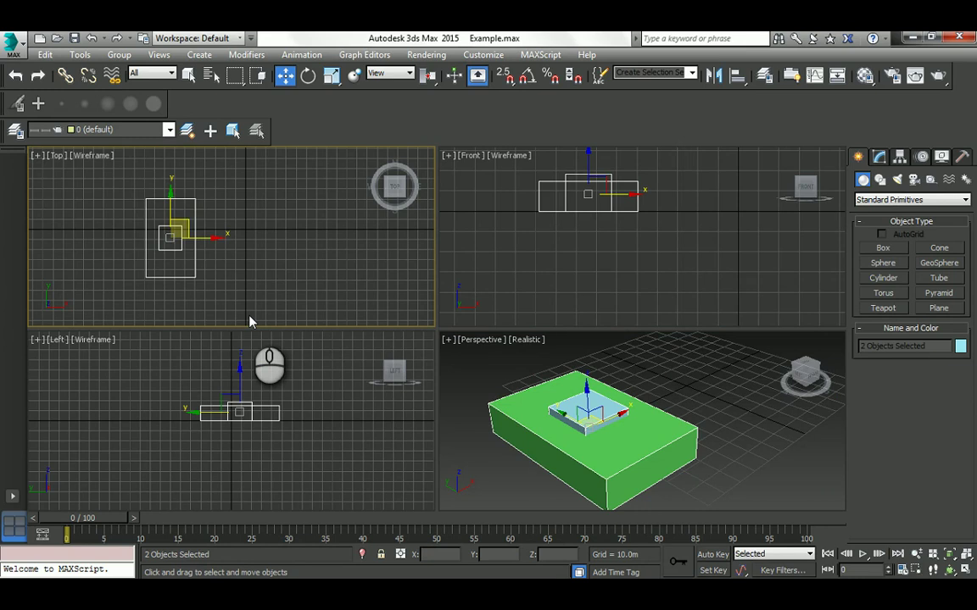
pyautogui.press('Delete')
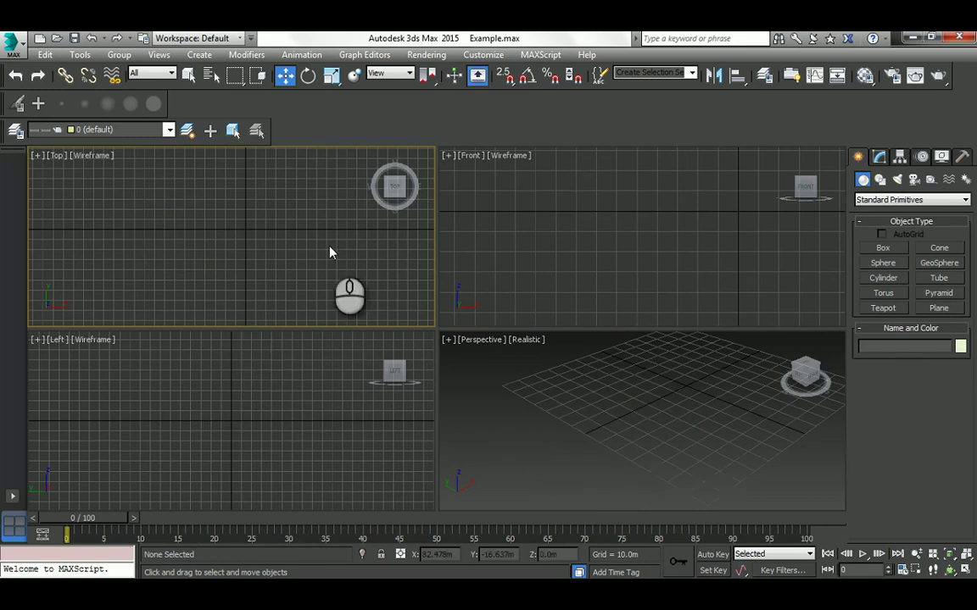
pyautogui.click(483, 54)
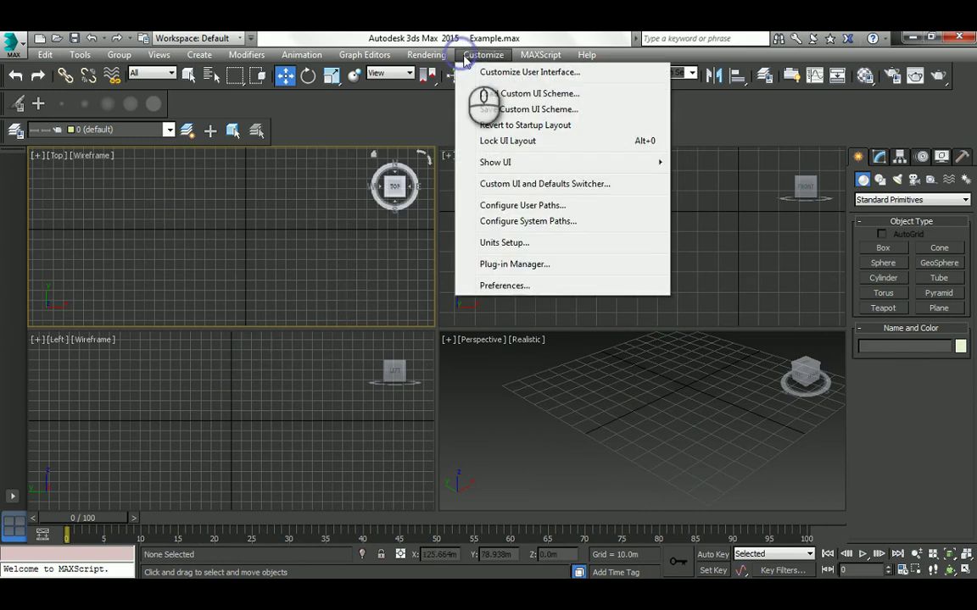
pyautogui.click(504, 243)
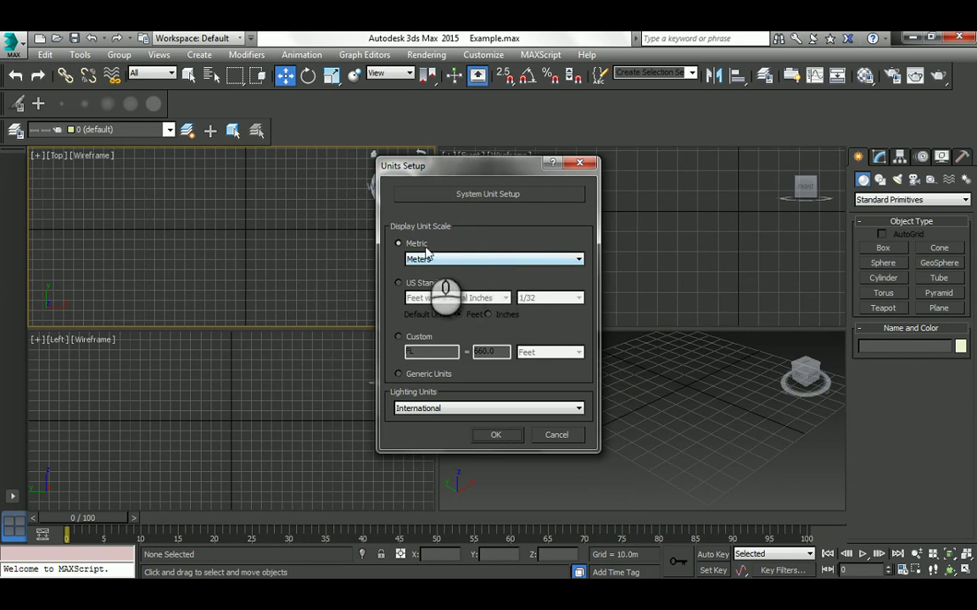
pyautogui.click(491, 195)
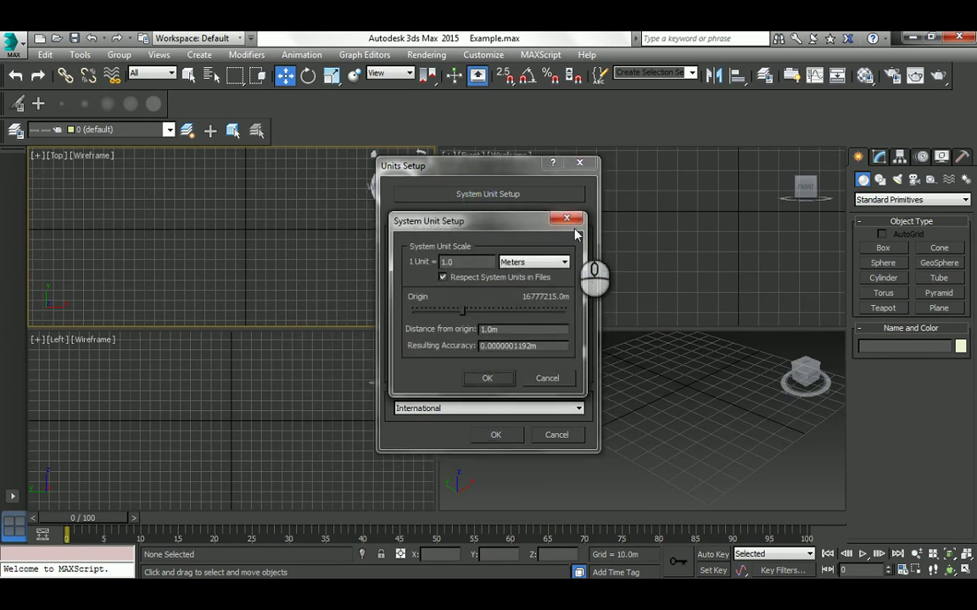
pyautogui.click(495, 379)
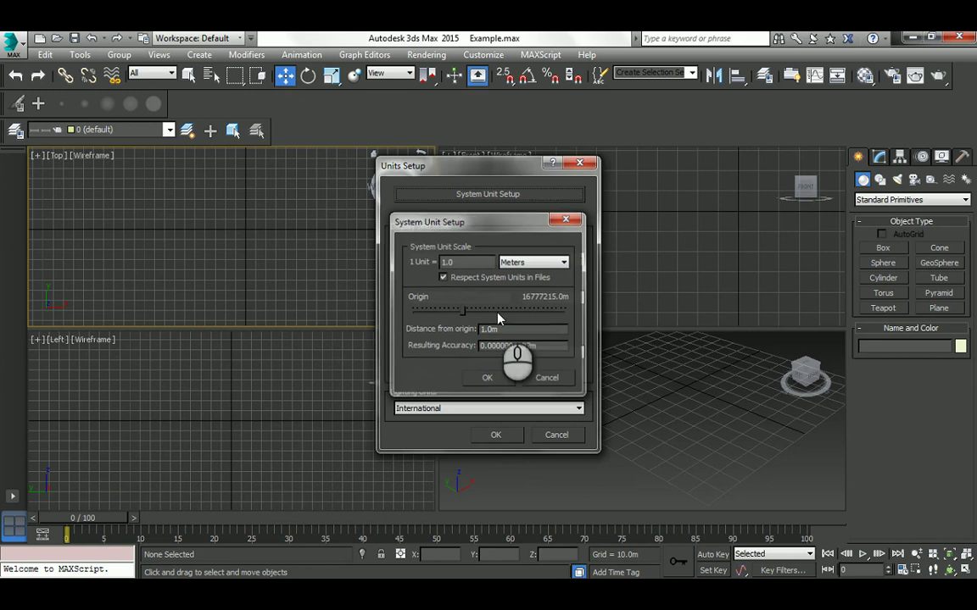
pyautogui.click(482, 436)
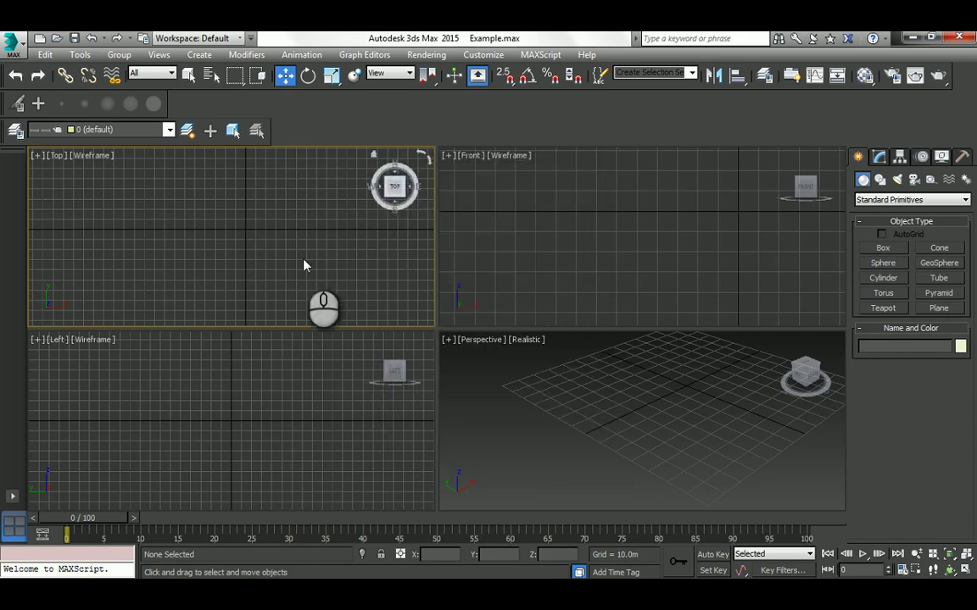
pyautogui.moveTo(267, 220); pyautogui.dragTo(254, 216, button='middle')
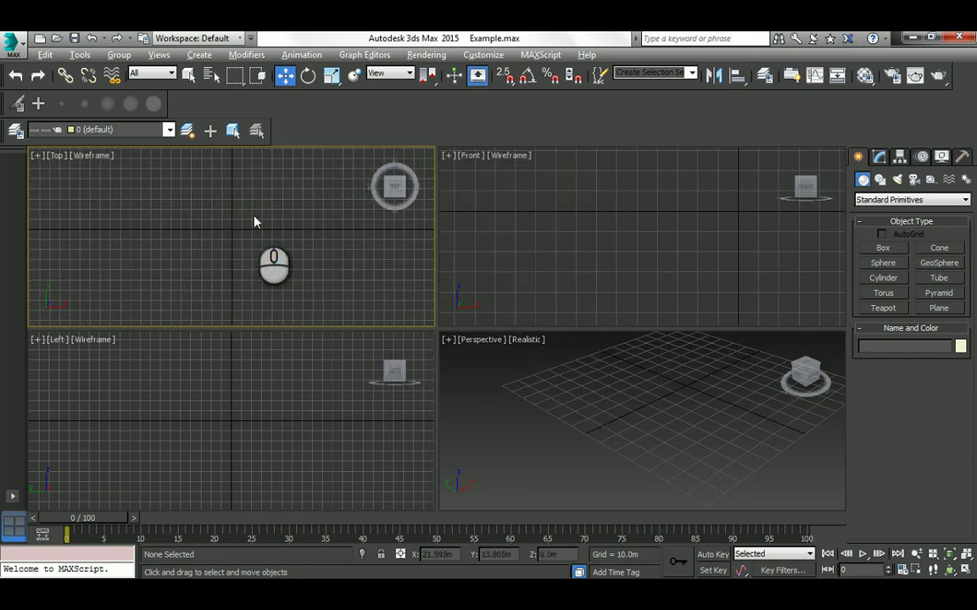
pyautogui.hotkey('alt', 'Tab')
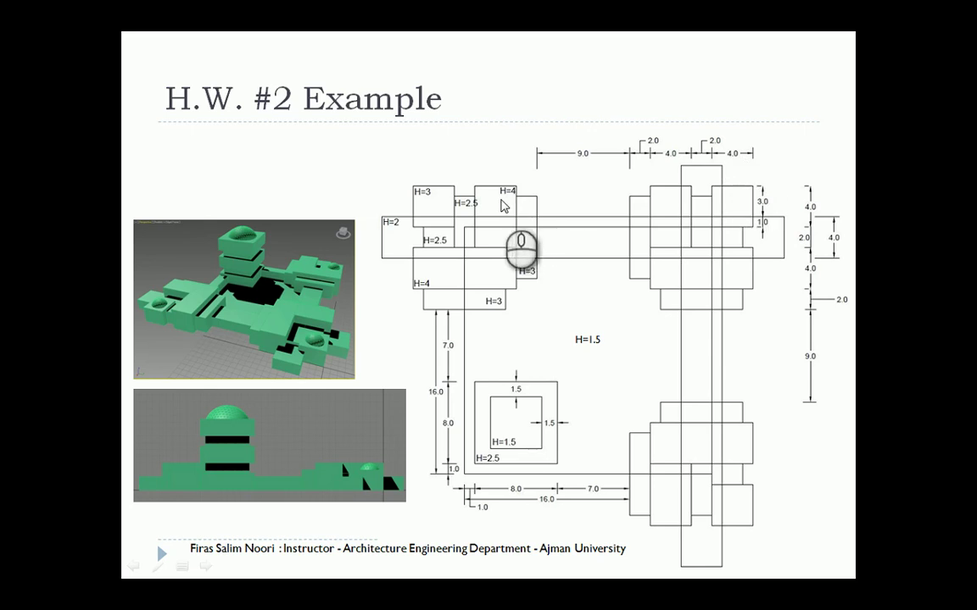
# Step: Study the H.W. #2 Example plan and heights, then return to 3ds Max
pyautogui.hotkey('alt', 'Tab')
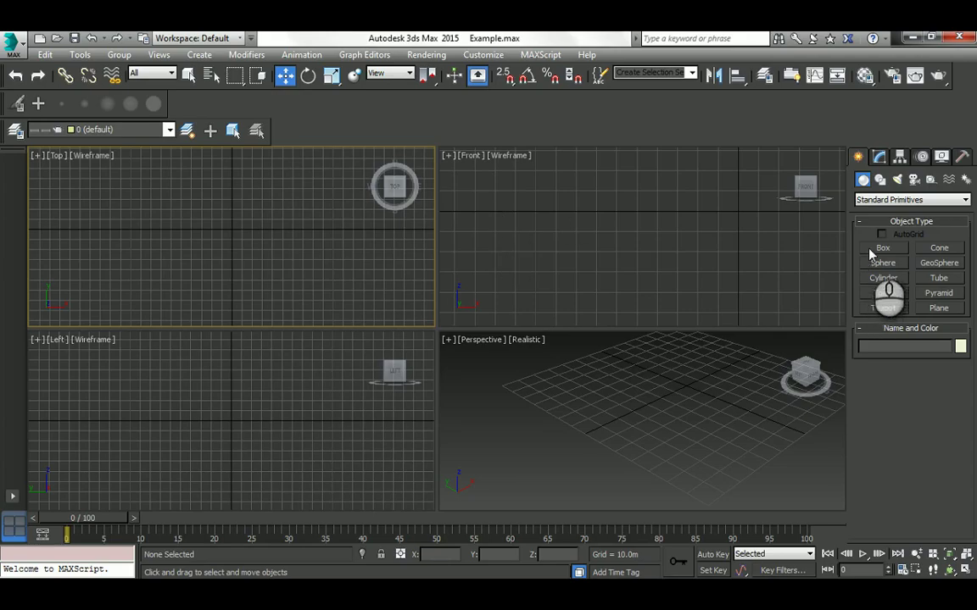
# Step: Create a box in the Top view and set its length, width and height to 4 m
pyautogui.click(884, 248)
pyautogui.moveTo(294, 214); pyautogui.dragTo(337, 260)
pyautogui.click(330, 222)
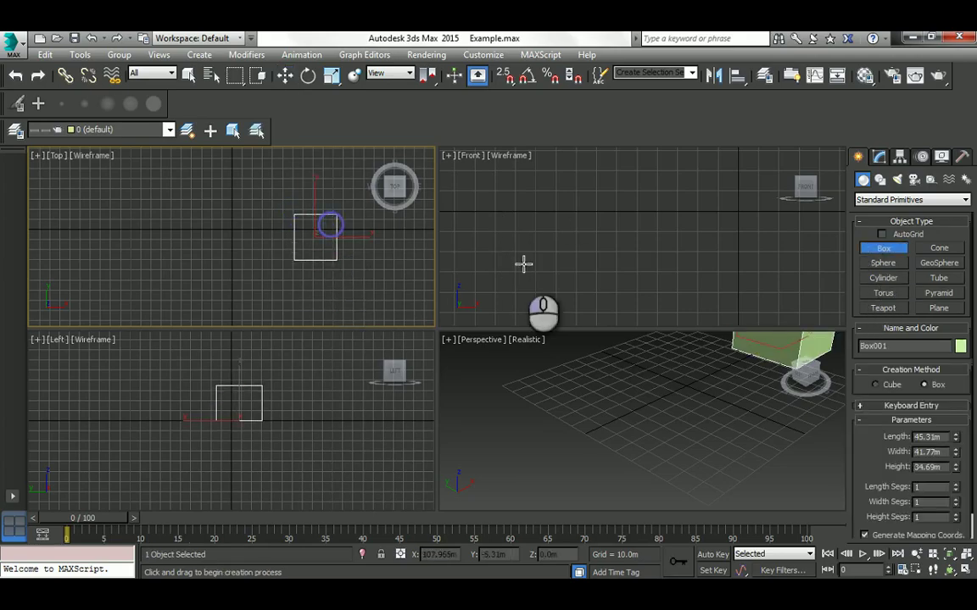
pyautogui.click(879, 162)
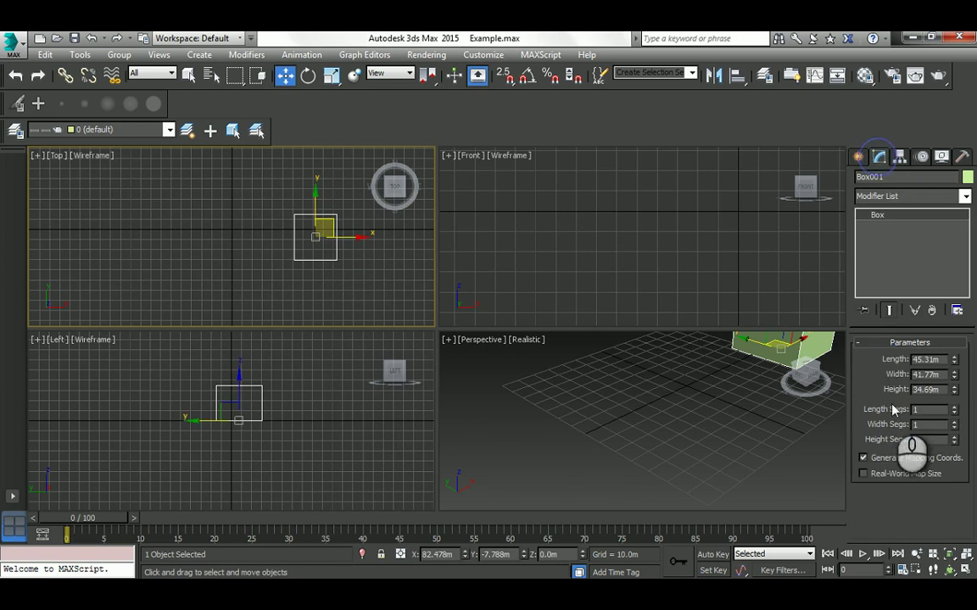
pyautogui.doubleClick(929, 360)
pyautogui.write('4')
pyautogui.press('Tab')
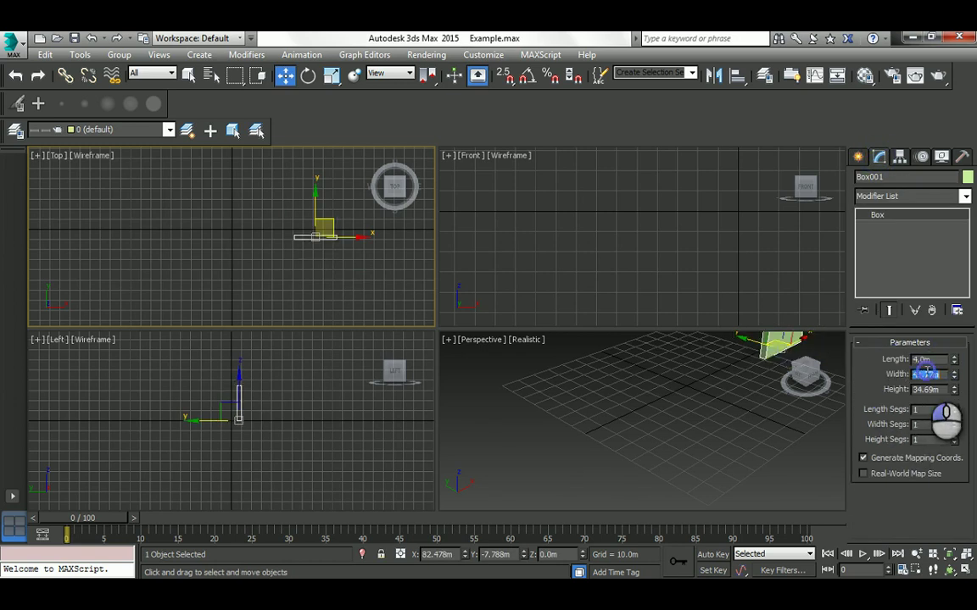
pyautogui.write('4')
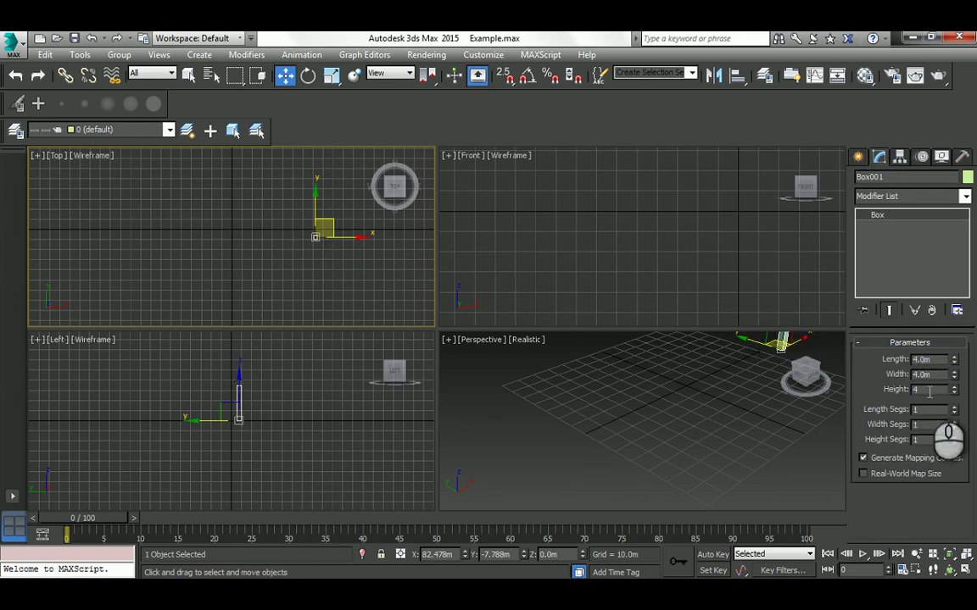
pyautogui.press('Return')
pyautogui.scroll(3, 303, 226)
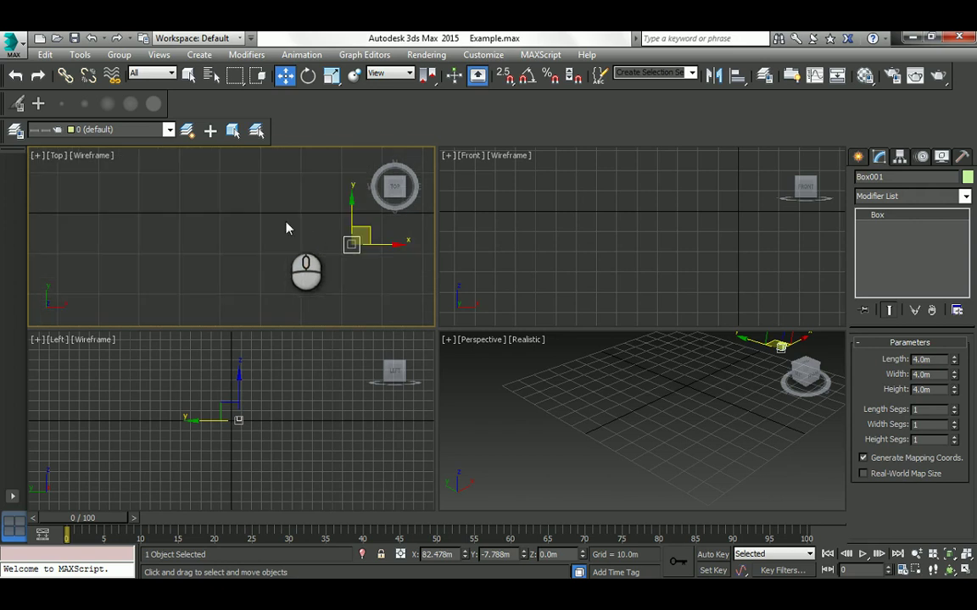
# Step: Place the box at the world origin (0,0,0) with the Move Transform Type-In
pyautogui.moveTo(352, 244); pyautogui.dragTo(178, 210)
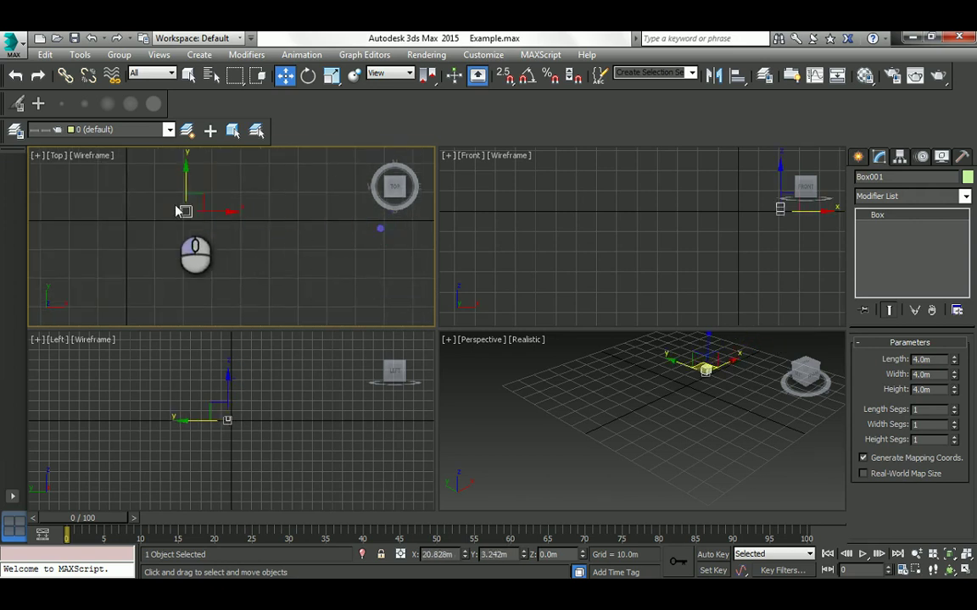
pyautogui.scroll(4, 120, 207)
pyautogui.scroll(-1, 183, 214)
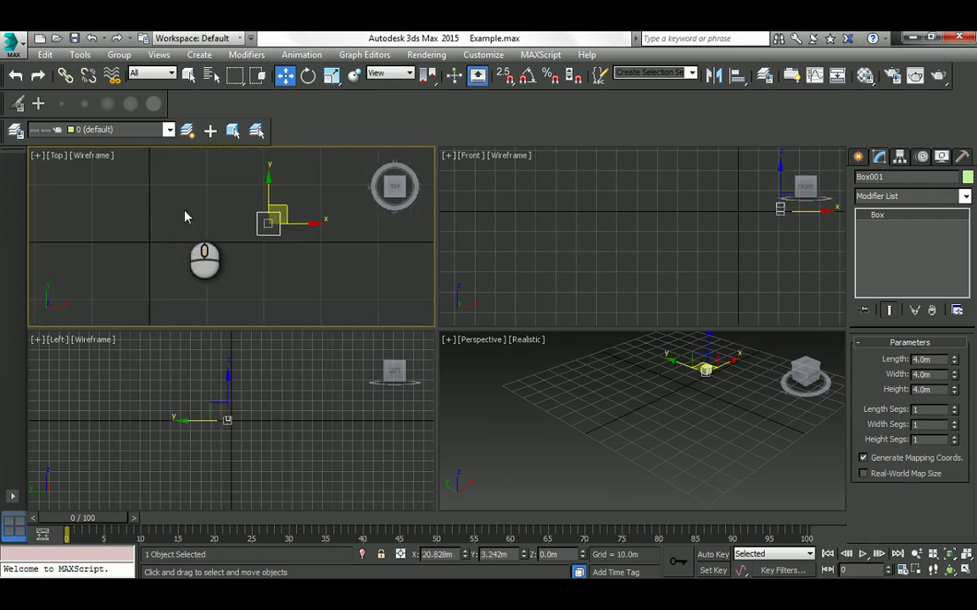
pyautogui.rightClick(284, 76)
pyautogui.click(673, 196)
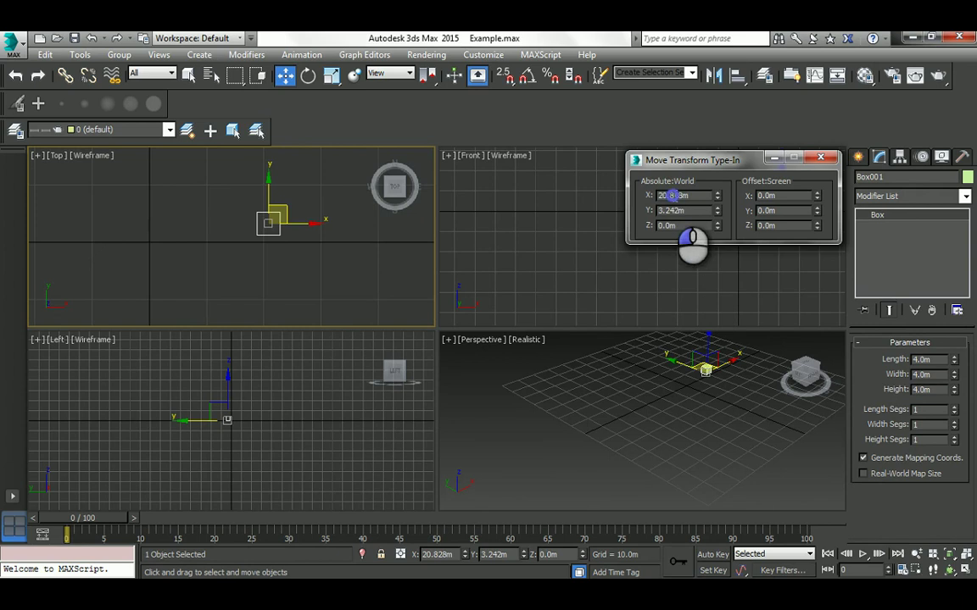
pyautogui.doubleClick(673, 196)
pyautogui.press('Tab')
pyautogui.write('0')
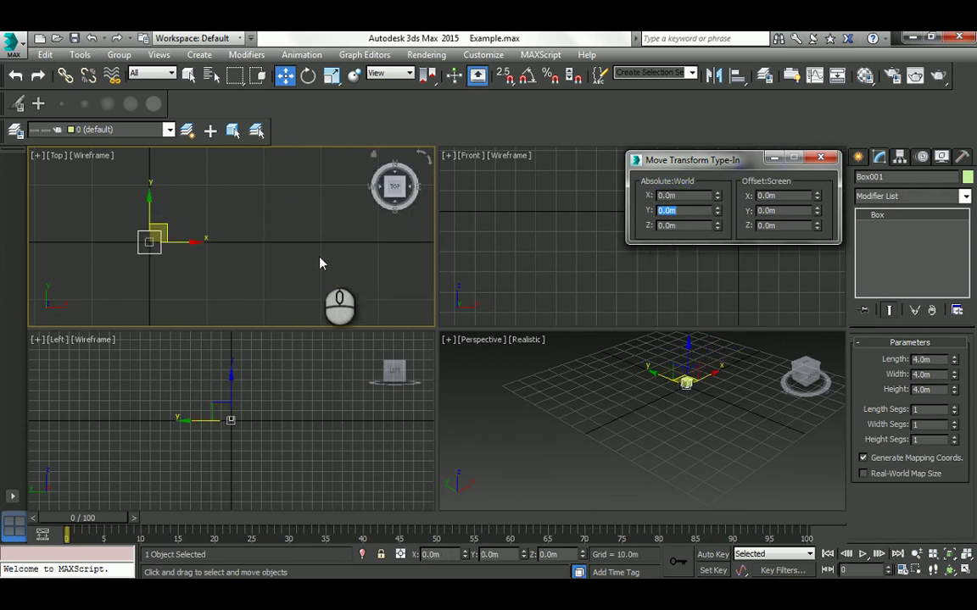
pyautogui.moveTo(164, 272); pyautogui.dragTo(260, 267, button='middle')
pyautogui.scroll(4, 196, 230)
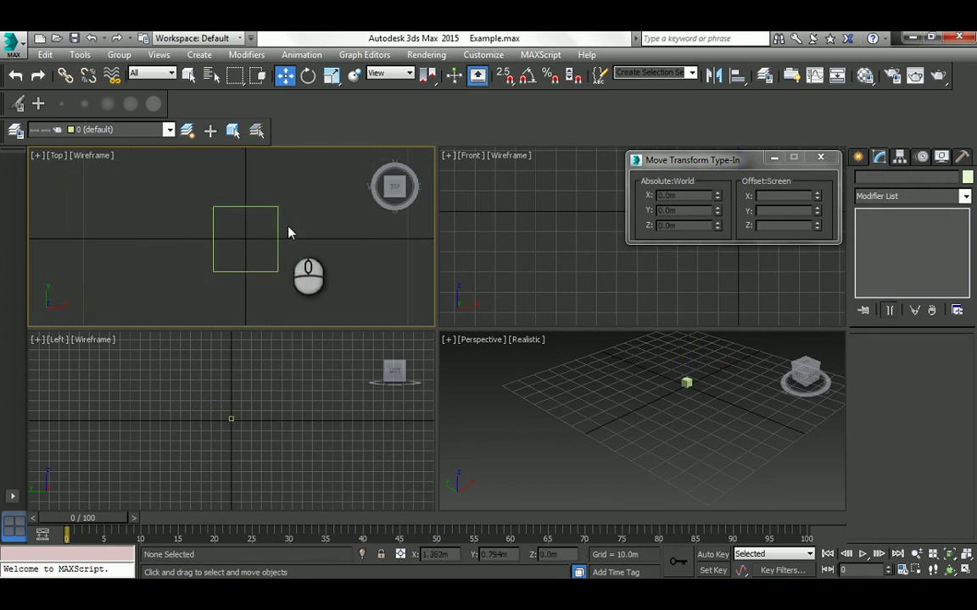
# Step: Zoom extents to frame the box in all views, then compare with the plan slide
pyautogui.click(258, 206)
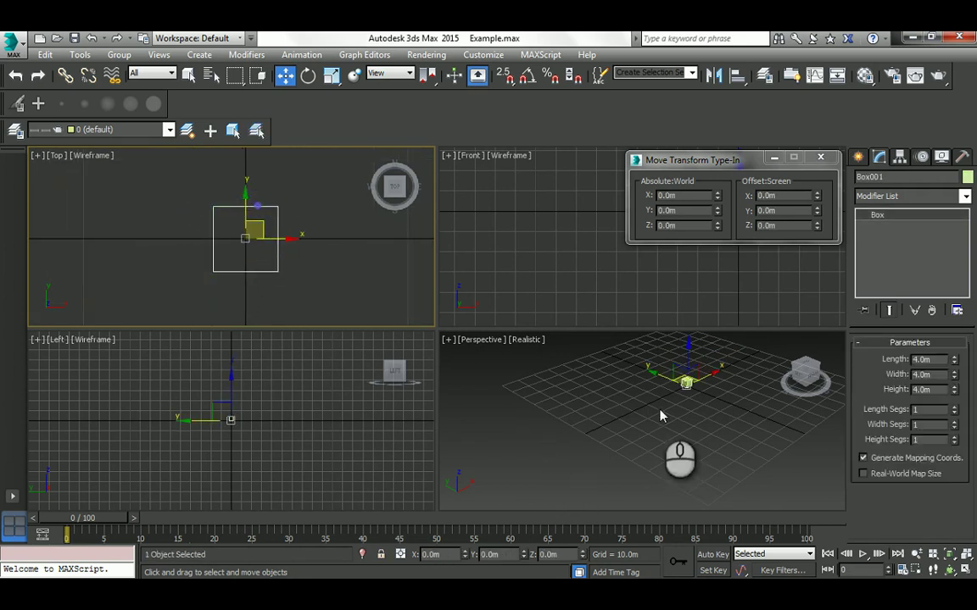
pyautogui.middleClick(610, 399)
pyautogui.click(966, 554)
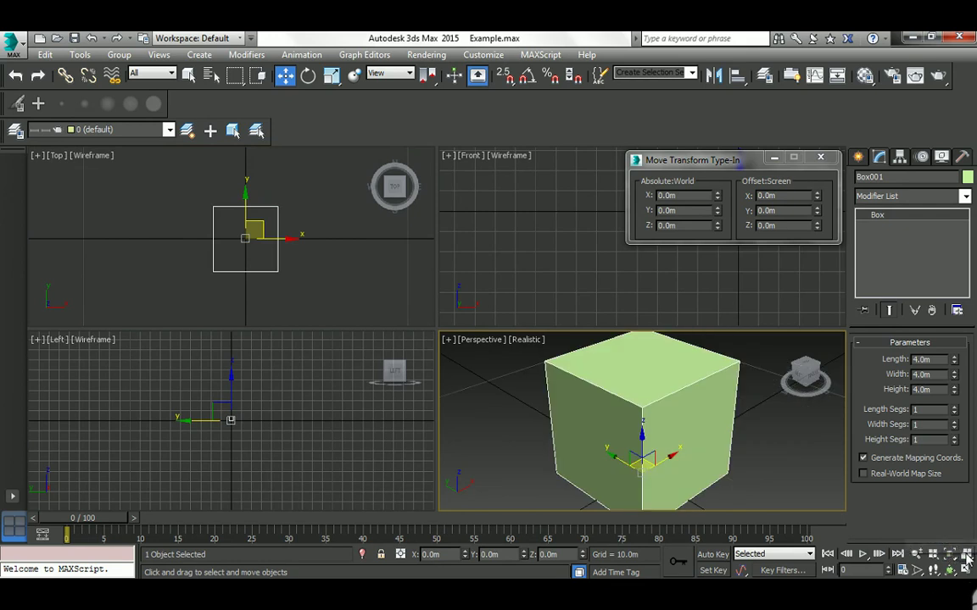
pyautogui.click(967, 555)
pyautogui.scroll(-4, 563, 379)
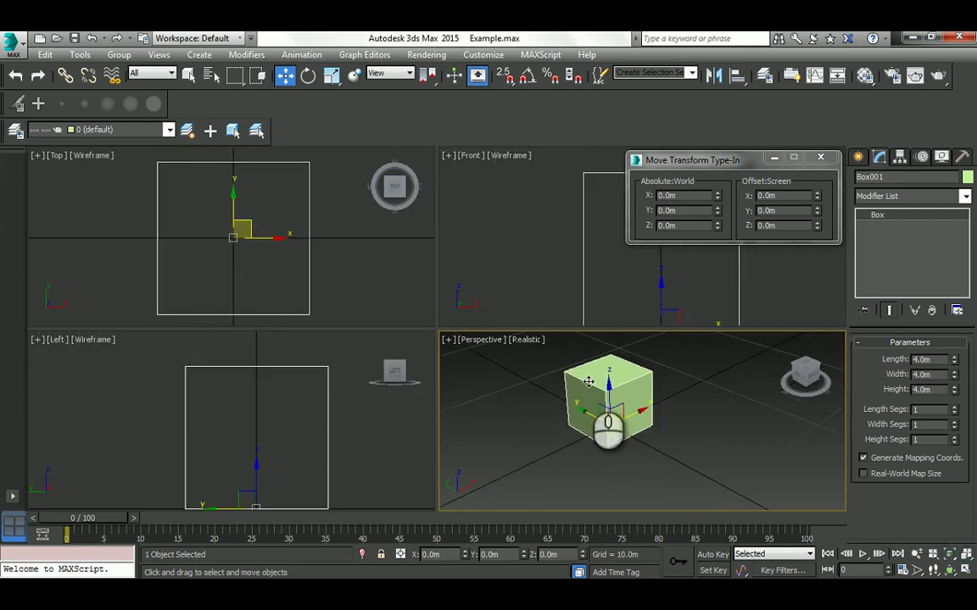
pyautogui.hotkey('alt', 'Tab')
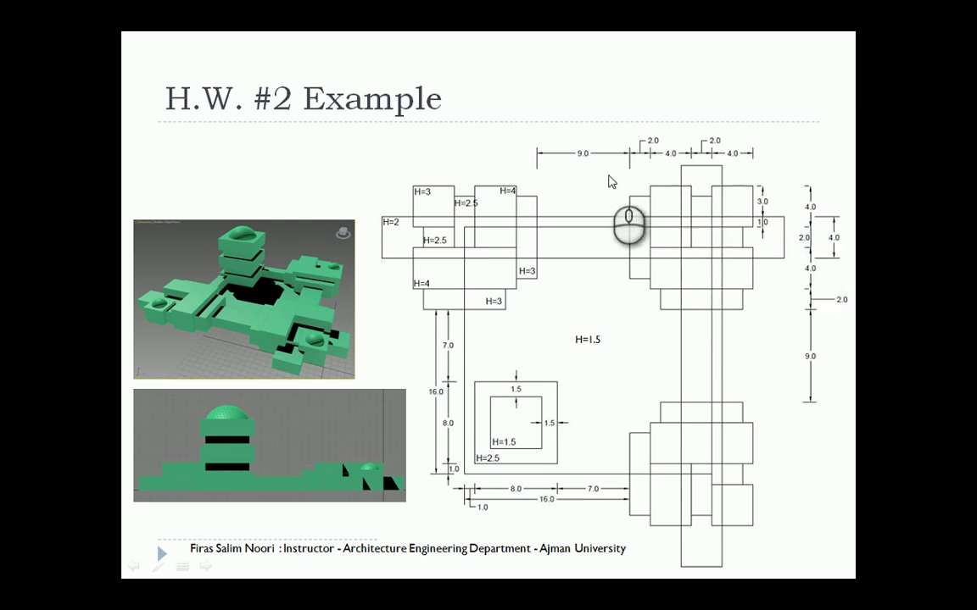
pyautogui.hotkey('alt', 'Tab')
# Step: Make an independent copy of the box as Box002 and check the plan slide
pyautogui.click(254, 227)
pyautogui.scroll(-2, 268, 231)
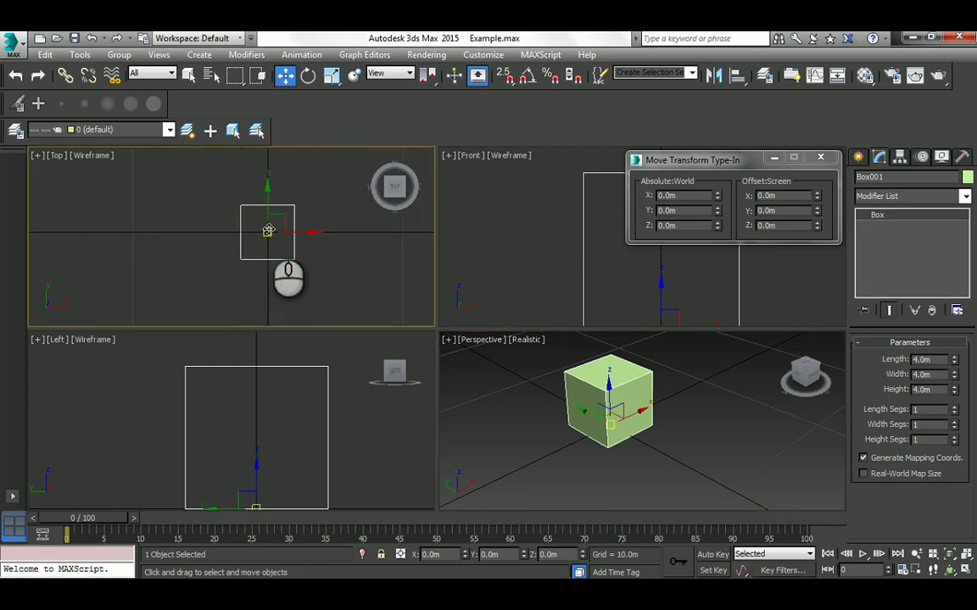
pyautogui.moveTo(268, 230); pyautogui.dragTo(261, 222, button='middle')
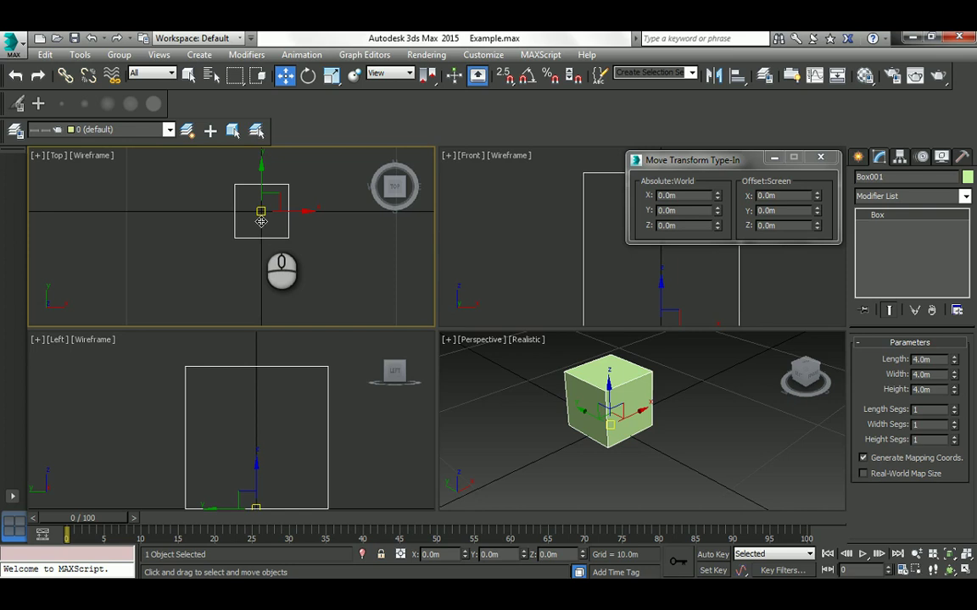
pyautogui.hotkey('ctrl', 'v')
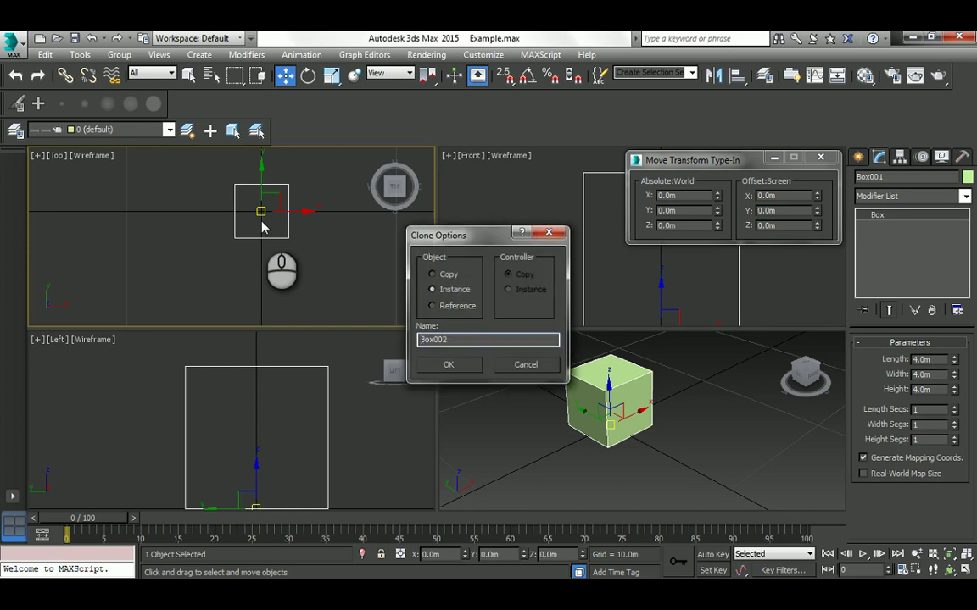
pyautogui.click(434, 275)
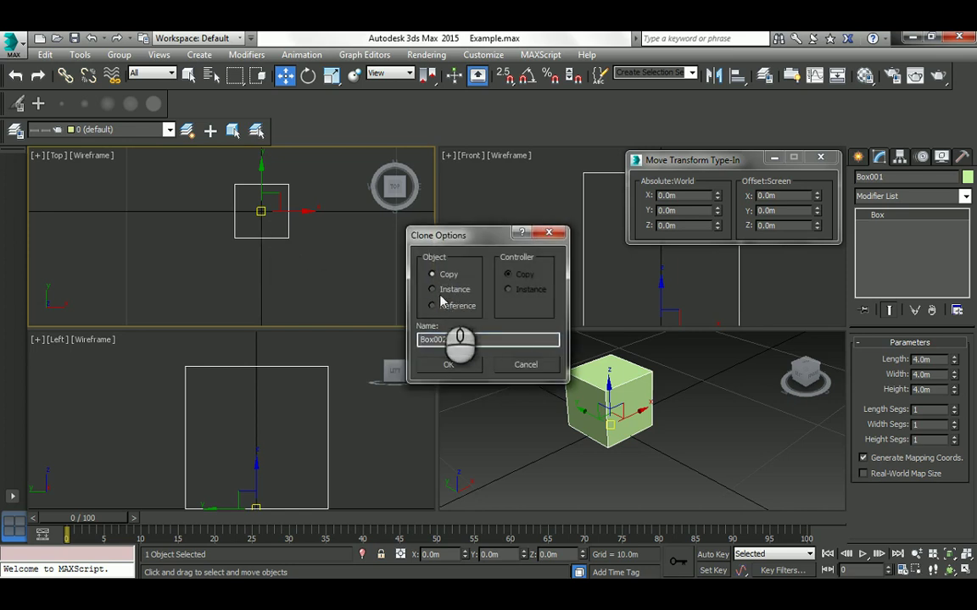
pyautogui.click(447, 365)
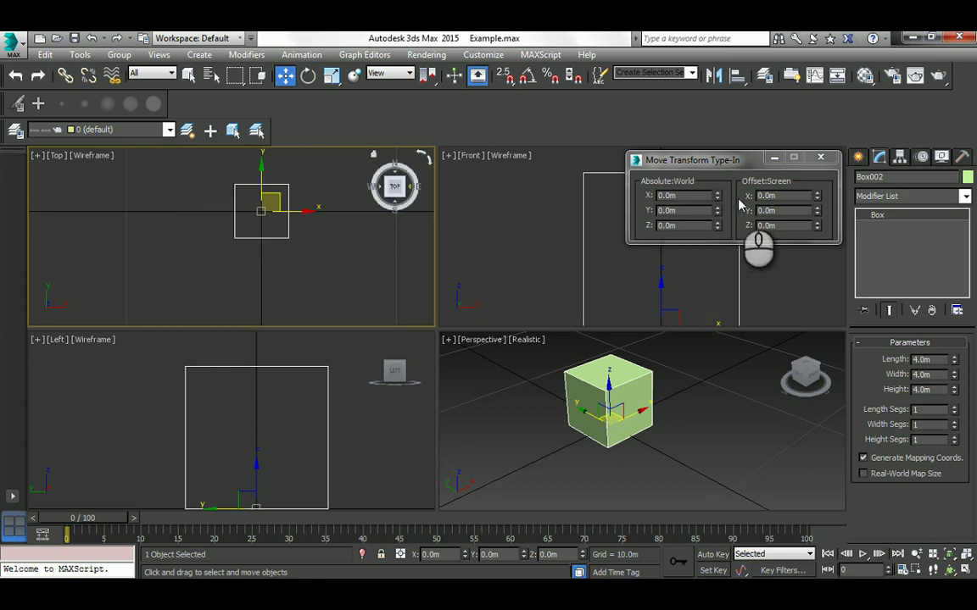
pyautogui.hotkey('alt', 'Tab')
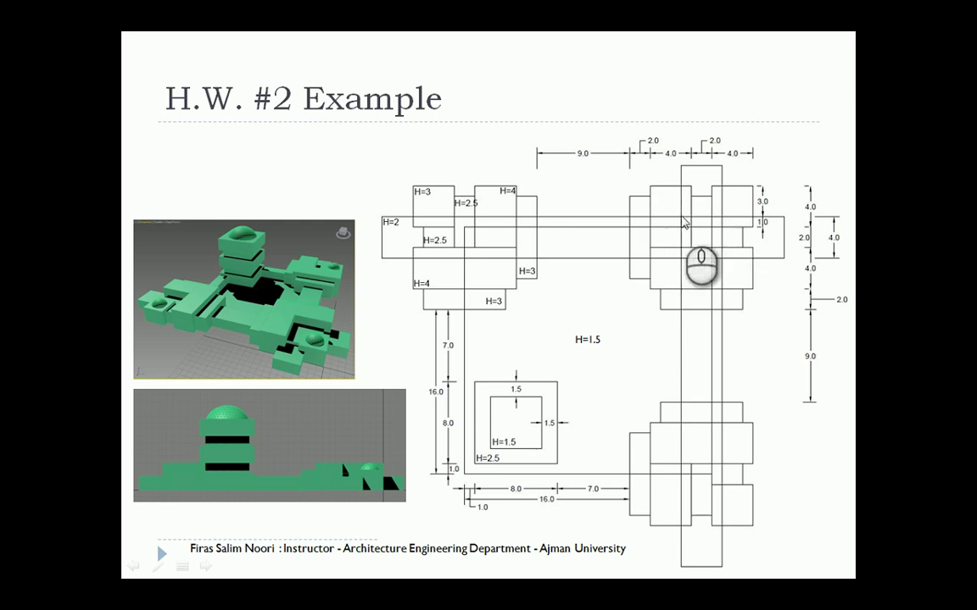
pyautogui.hotkey('alt', 'Tab')
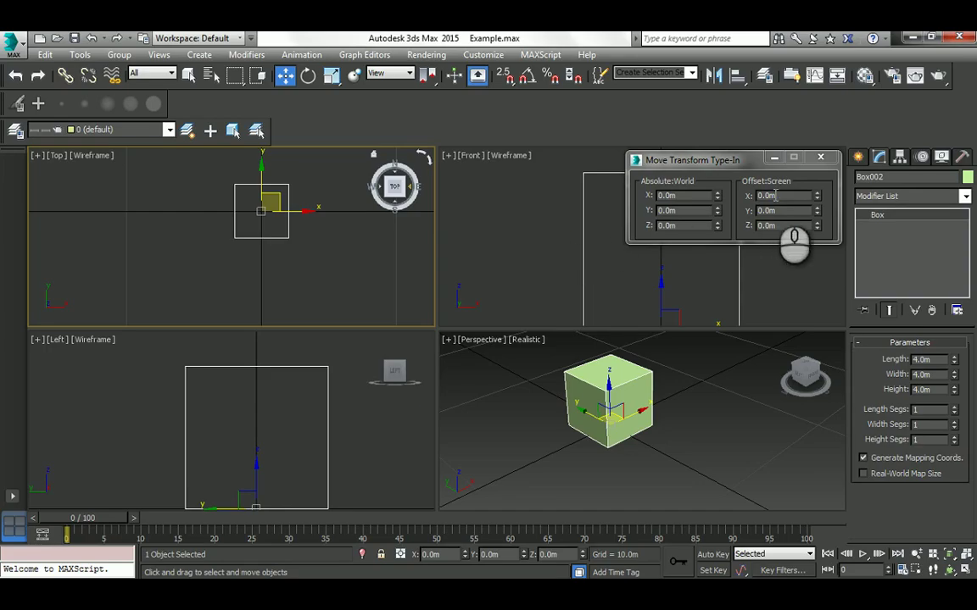
# Step: Offset Box002 to X −4 m and make it 6 m long and 4 m wide
pyautogui.click(768, 196)
pyautogui.write('-4')
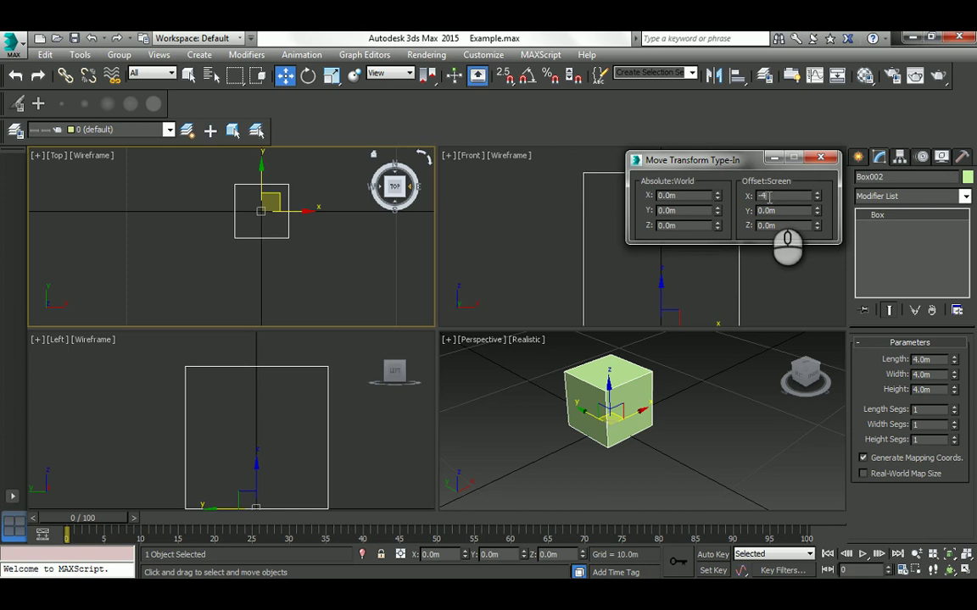
pyautogui.press('Return')
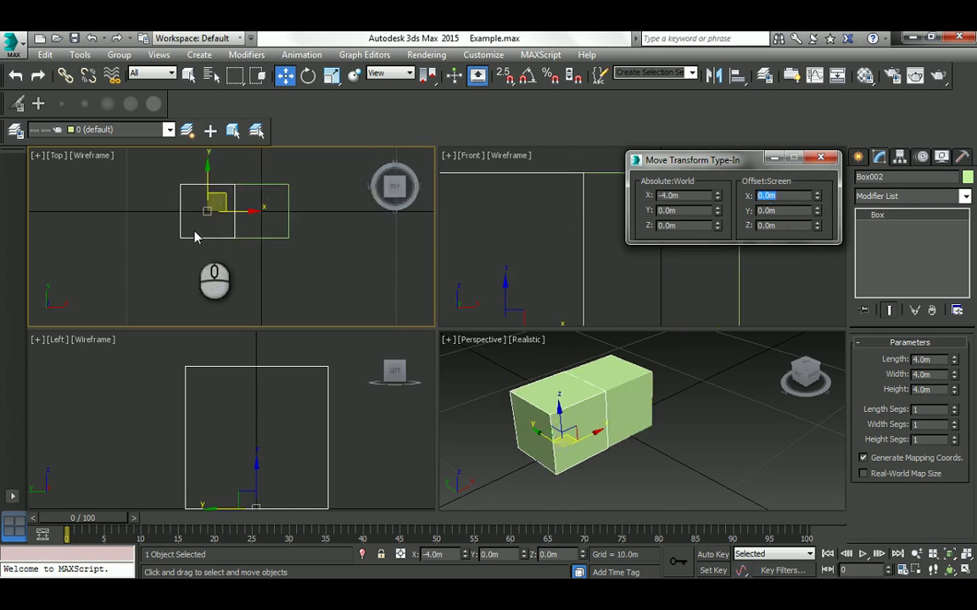
pyautogui.doubleClick(936, 376)
pyautogui.write('6')
pyautogui.press('Return')
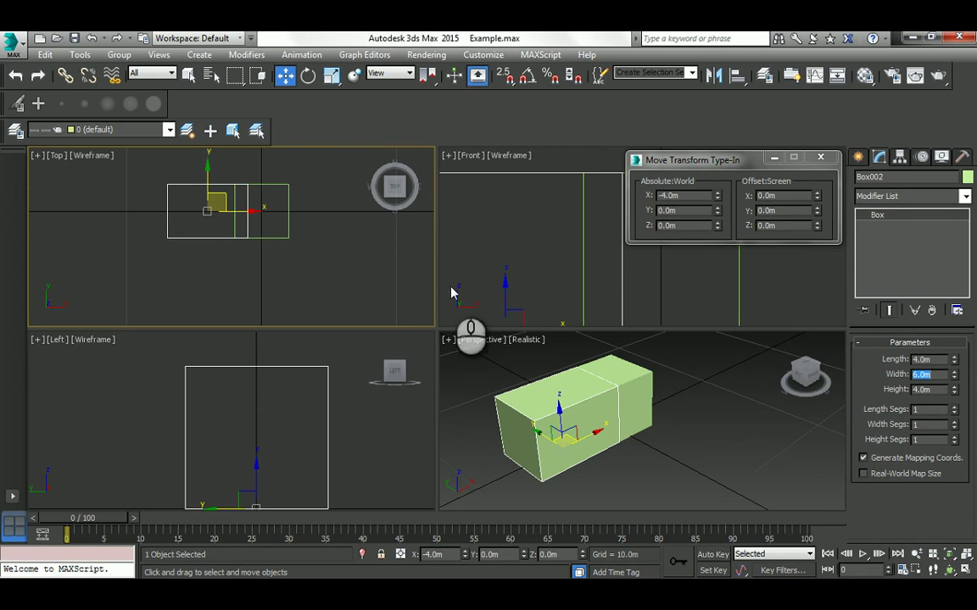
pyautogui.write('4')
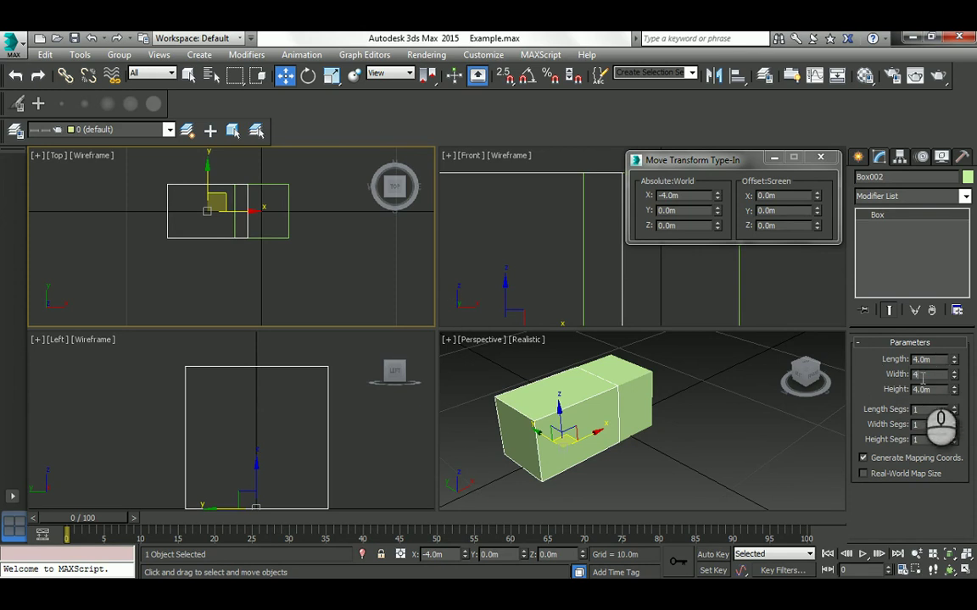
pyautogui.doubleClick(925, 359)
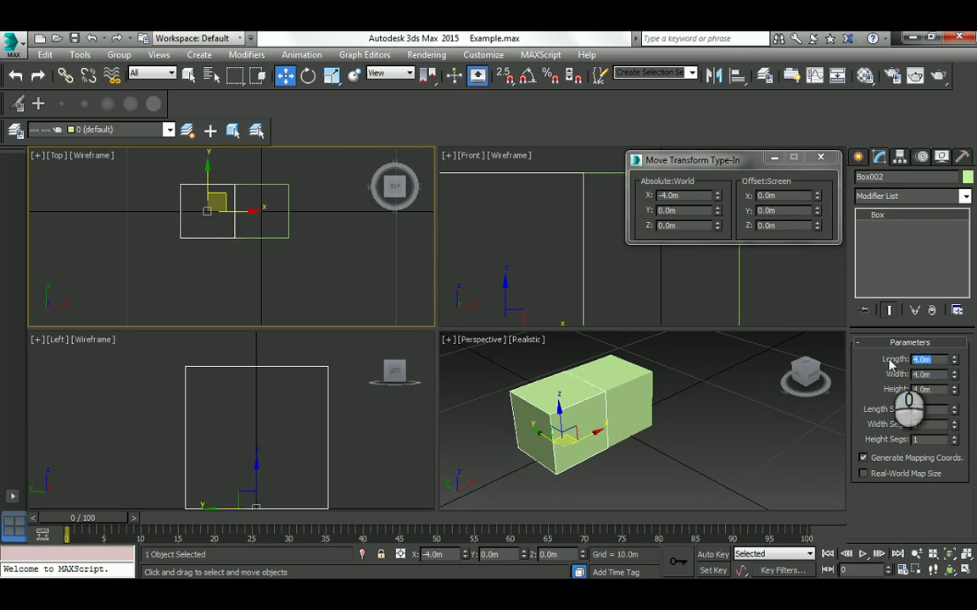
pyautogui.write('6')
pyautogui.press('Return')
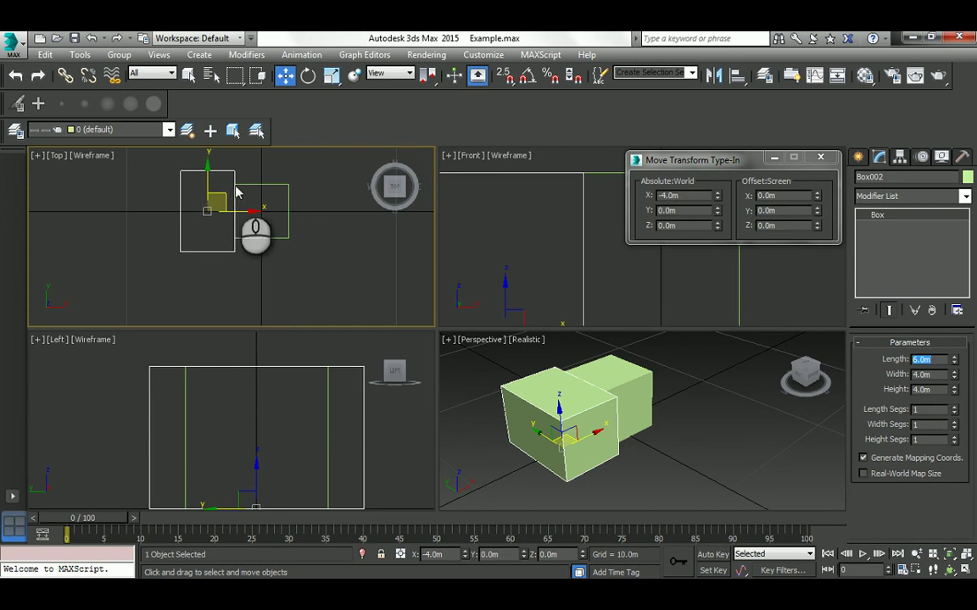
pyautogui.hotkey('alt', 'Tab')
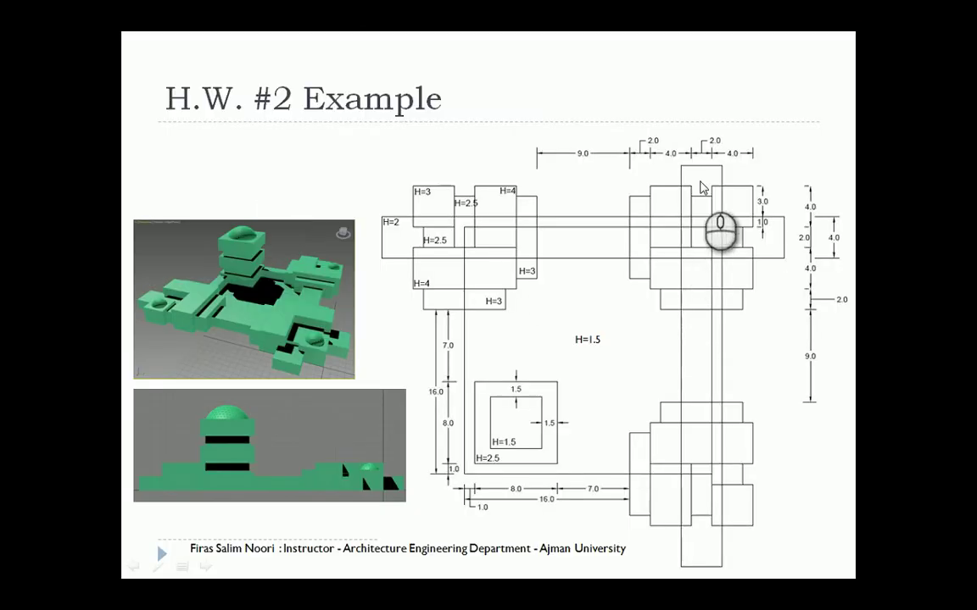
# Step: Offset Box002 by −2 m in X and −1 m in Y, placing it at X −6, Y −1
pyautogui.hotkey('alt', 'Tab')
pyautogui.doubleClick(781, 196)
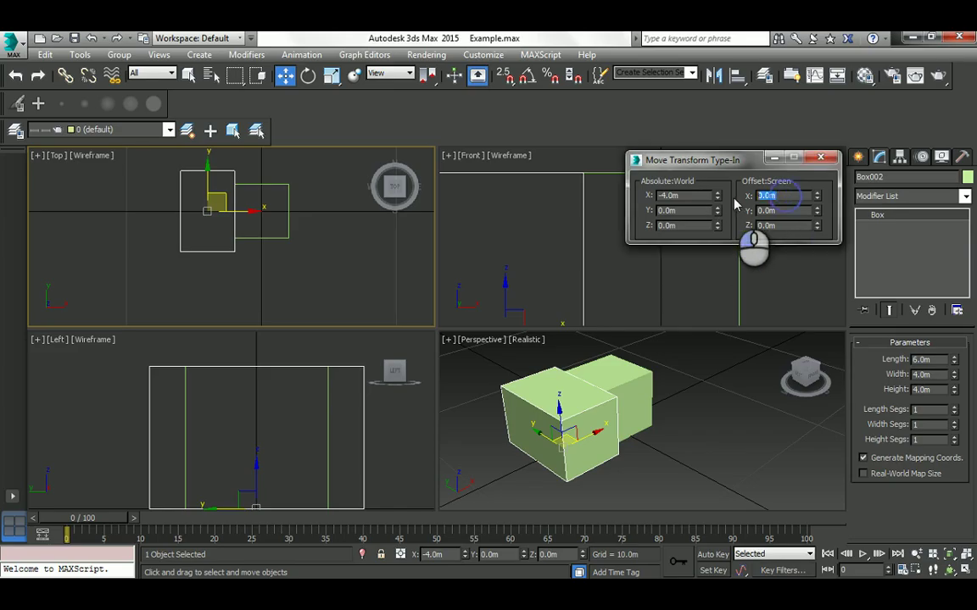
pyautogui.write('-2')
pyautogui.press('Return')
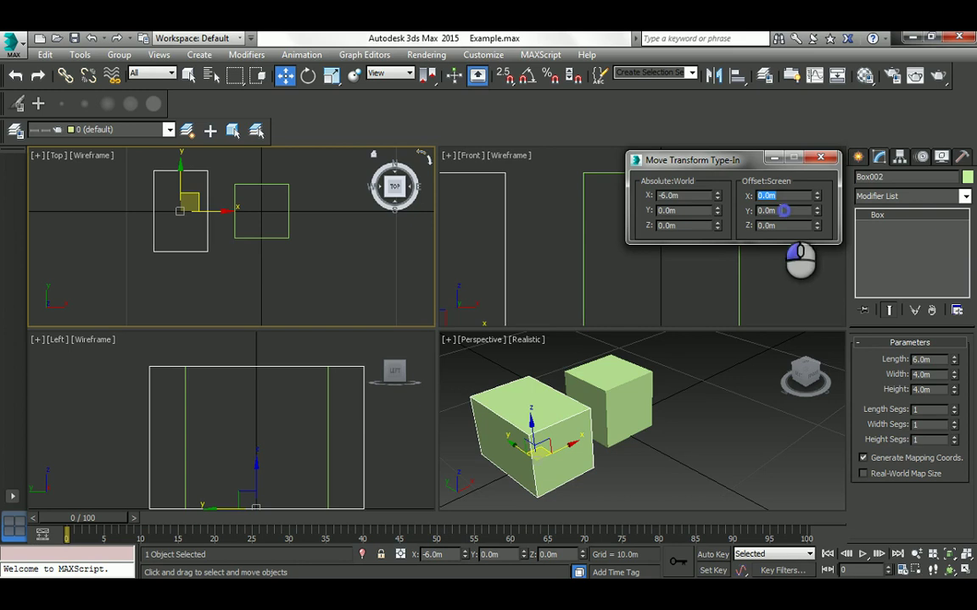
pyautogui.click(784, 212)
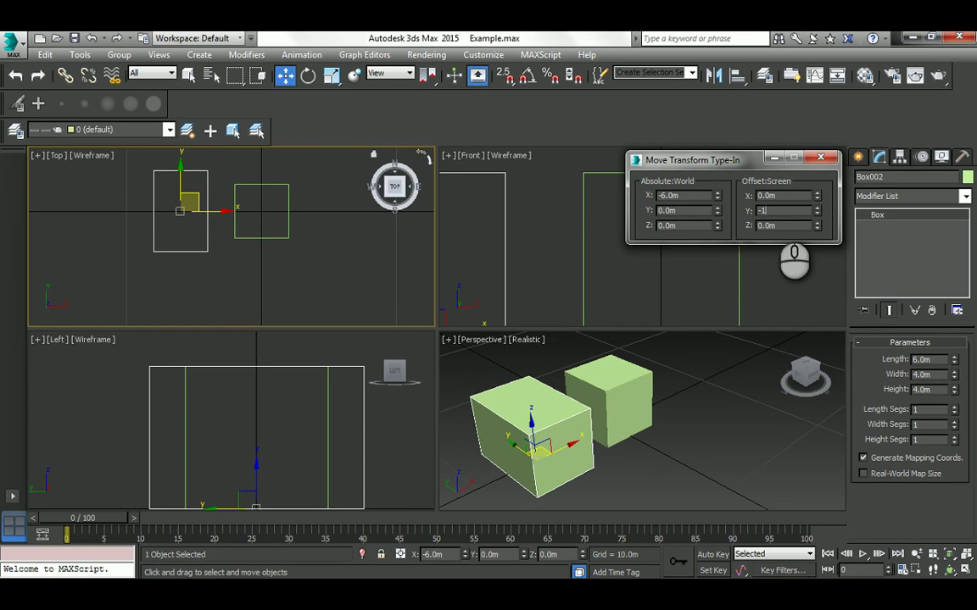
pyautogui.write('-1')
pyautogui.press('Return')
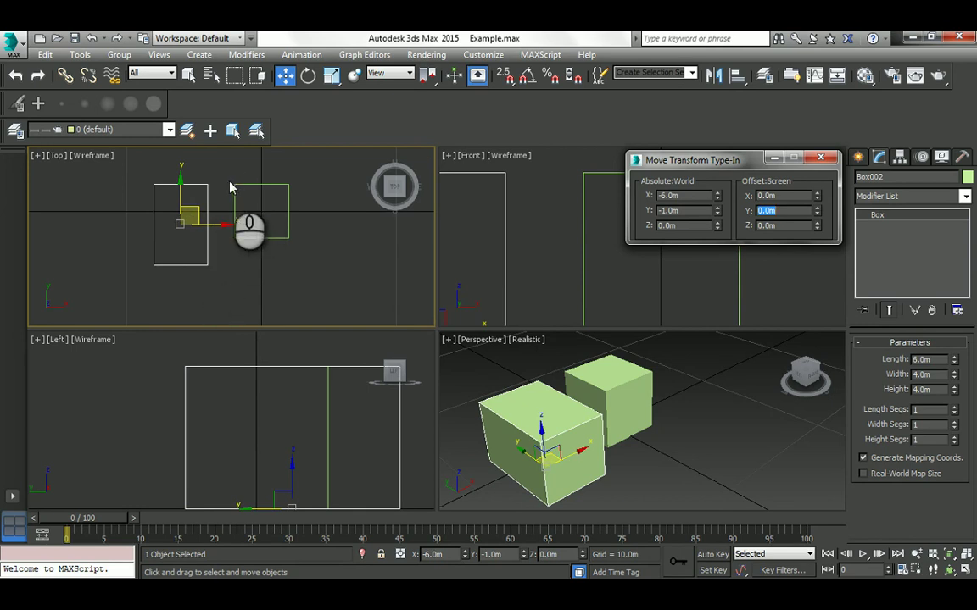
pyautogui.hotkey('alt', 'Tab')
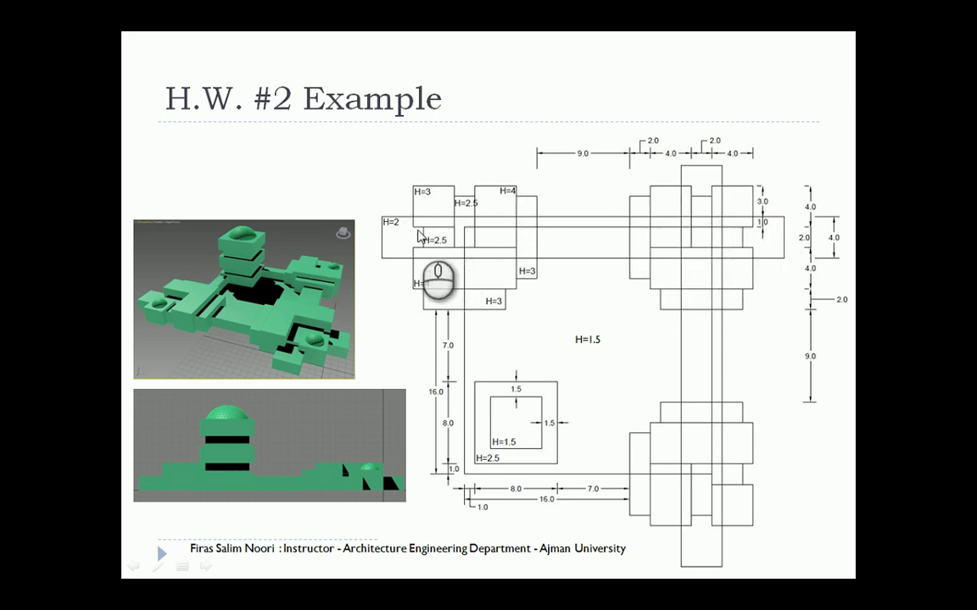
pyautogui.hotkey('alt', 'Tab')
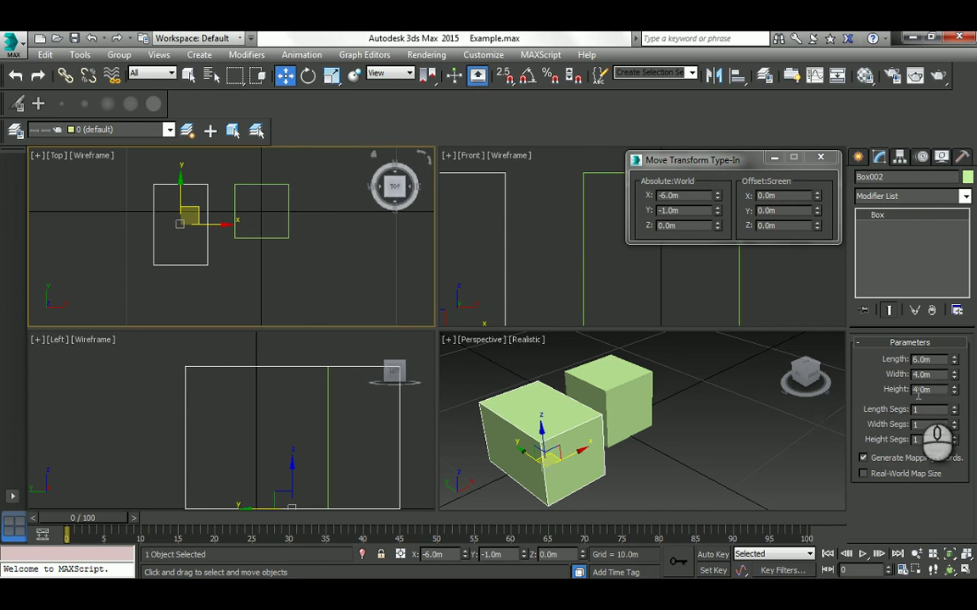
# Step: Lower Box001's height to 3 m and orbit the Perspective view to check the boxes
pyautogui.click(288, 188)
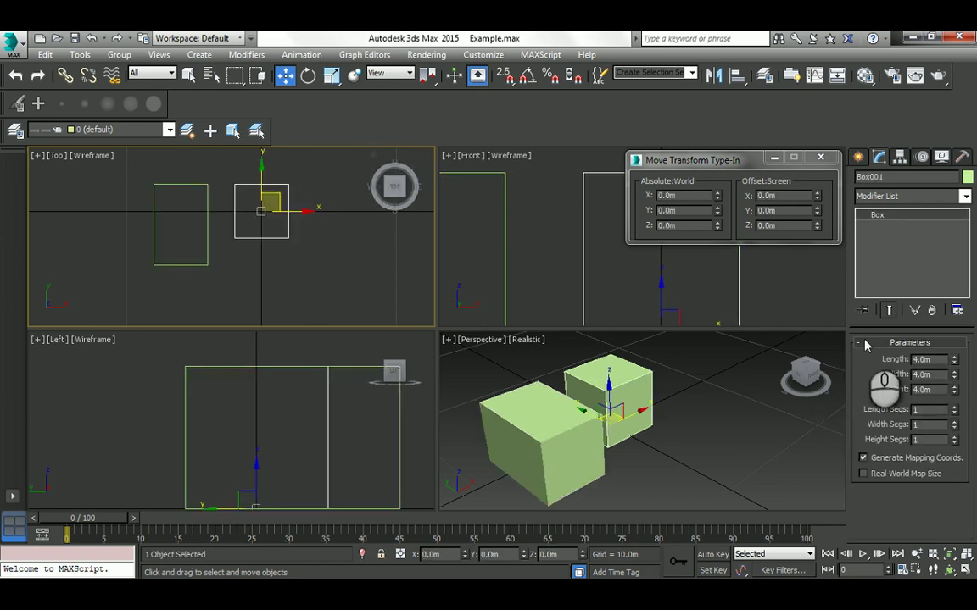
pyautogui.write('3')
pyautogui.press('Return')
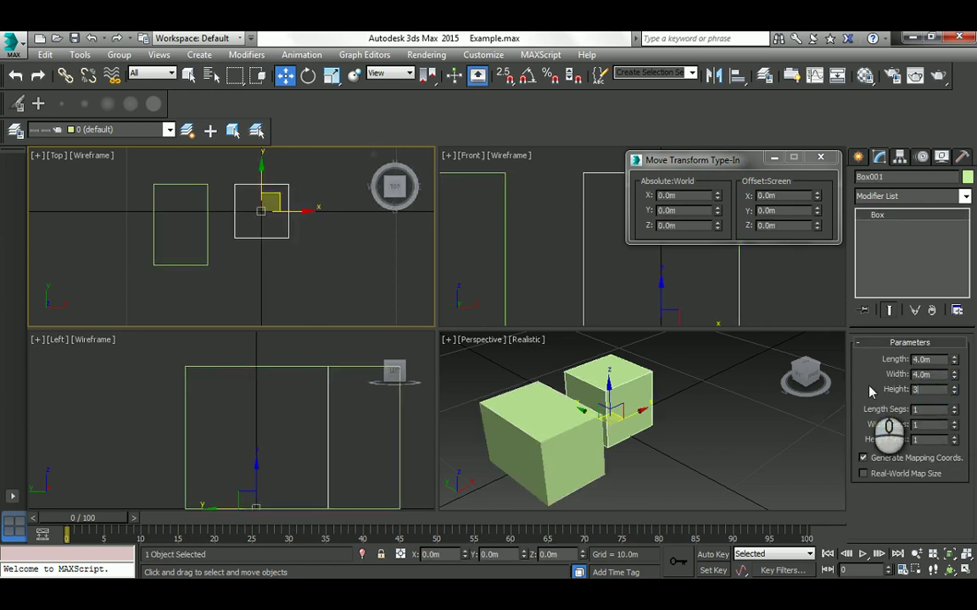
pyautogui.click(344, 279)
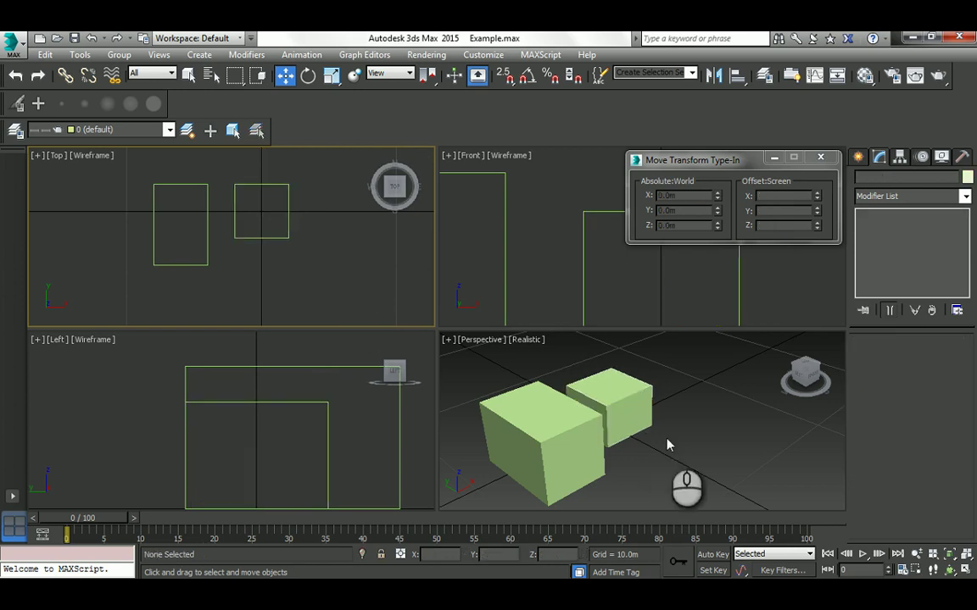
pyautogui.keyDown('alt'); pyautogui.moveTo(627, 423); pyautogui.dragTo(542, 415, button='middle'); pyautogui.keyUp('alt')
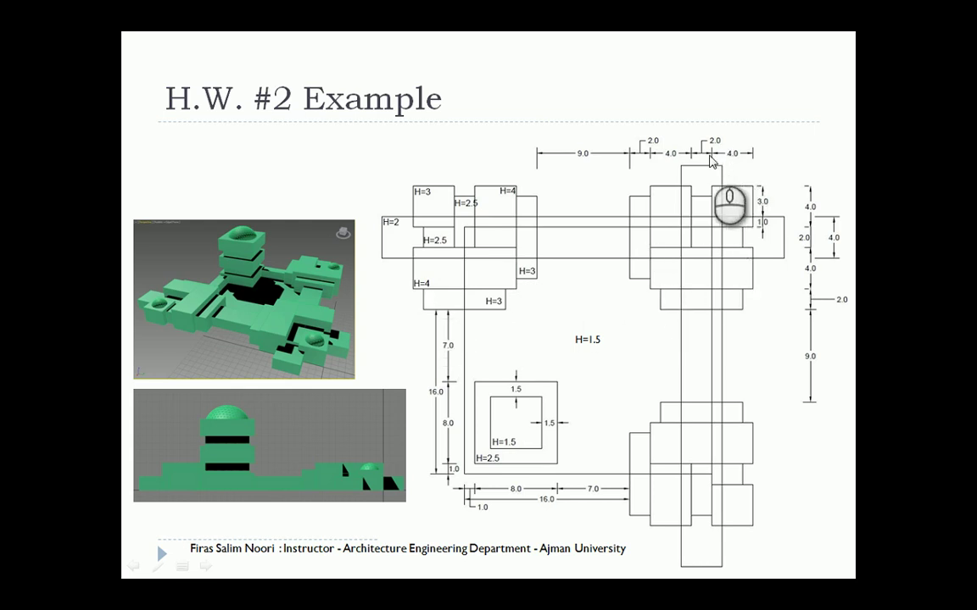
pyautogui.hotkey('alt', 'Tab')
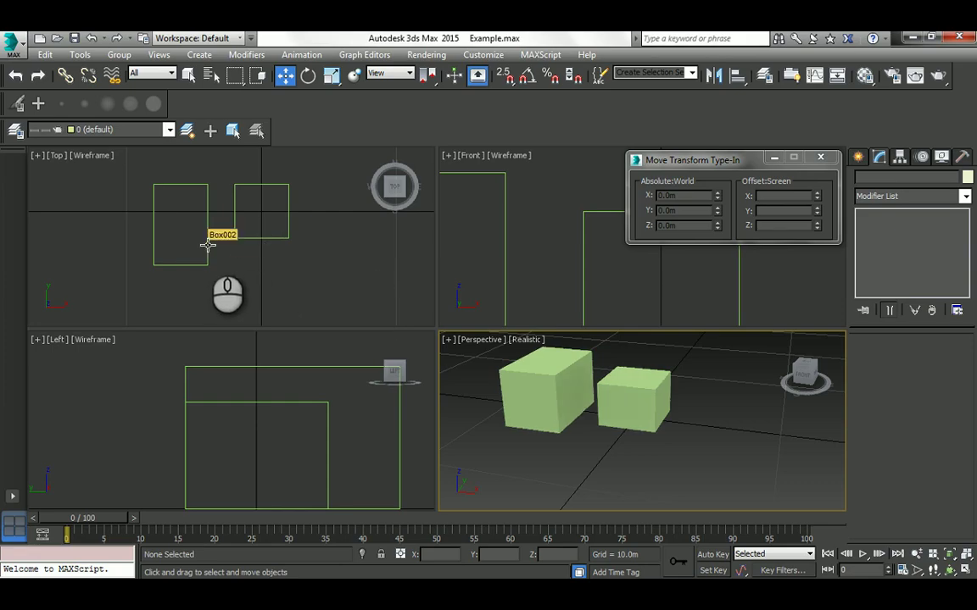
# Step: Copy Box001 as Box003 and offset the copy −8 m along Y
pyautogui.click(239, 242)
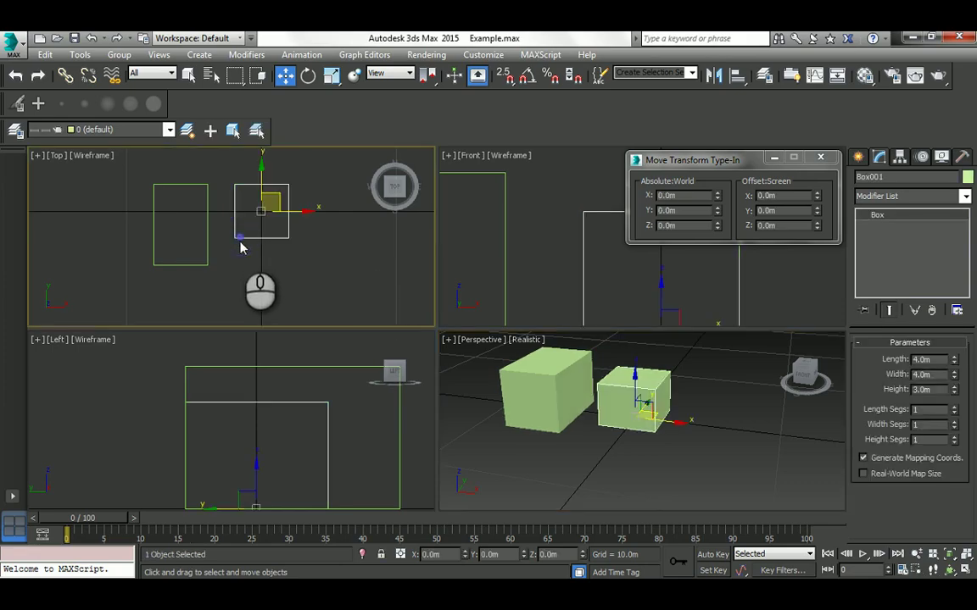
pyautogui.hotkey('ctrl', 'v')
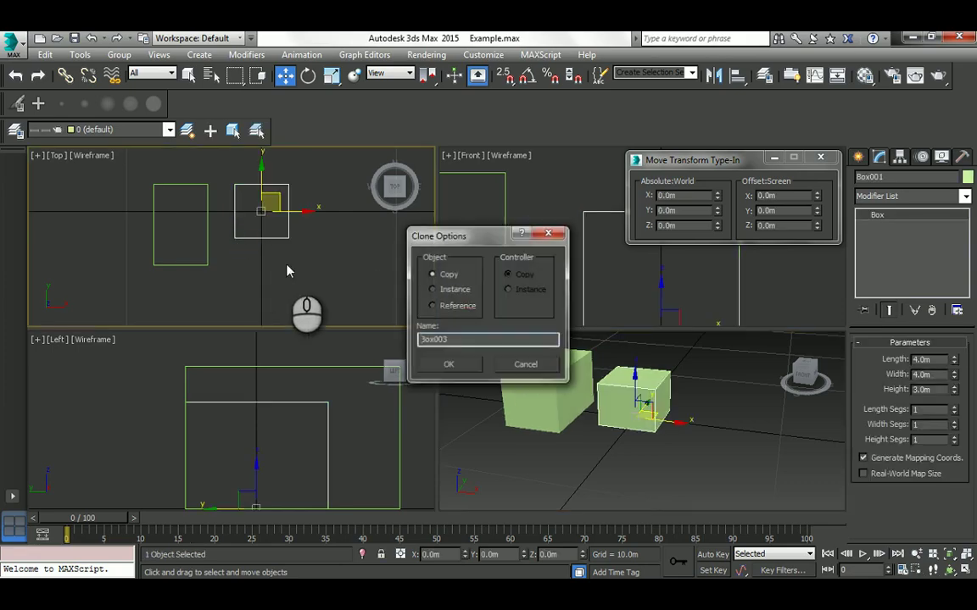
pyautogui.click(447, 366)
pyautogui.doubleClick(788, 210)
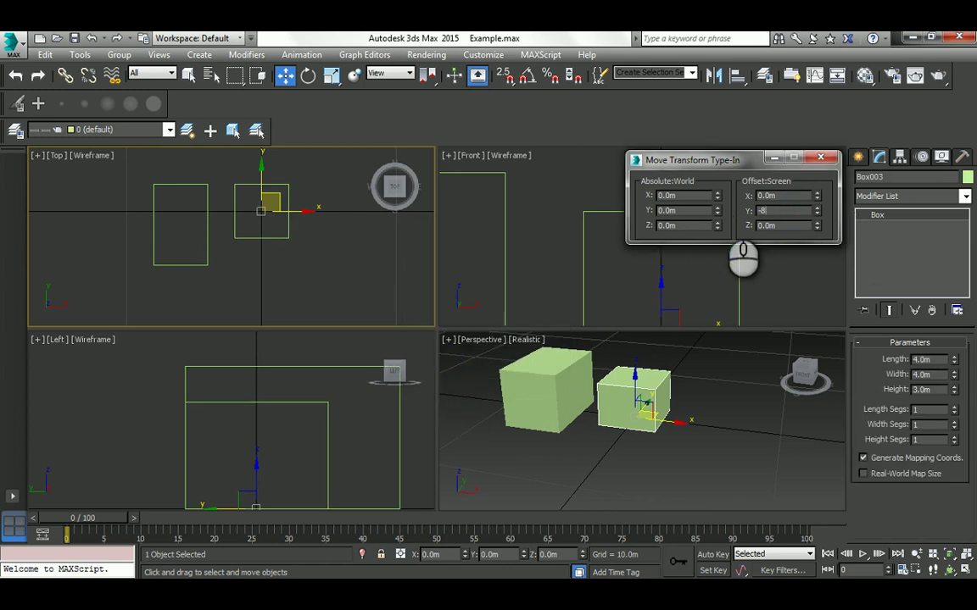
pyautogui.write('-8')
pyautogui.press('Return')
# Step: Give Box003 a height of 4 m and a width of 10 m
pyautogui.moveTo(329, 268); pyautogui.dragTo(315, 252, button='middle')
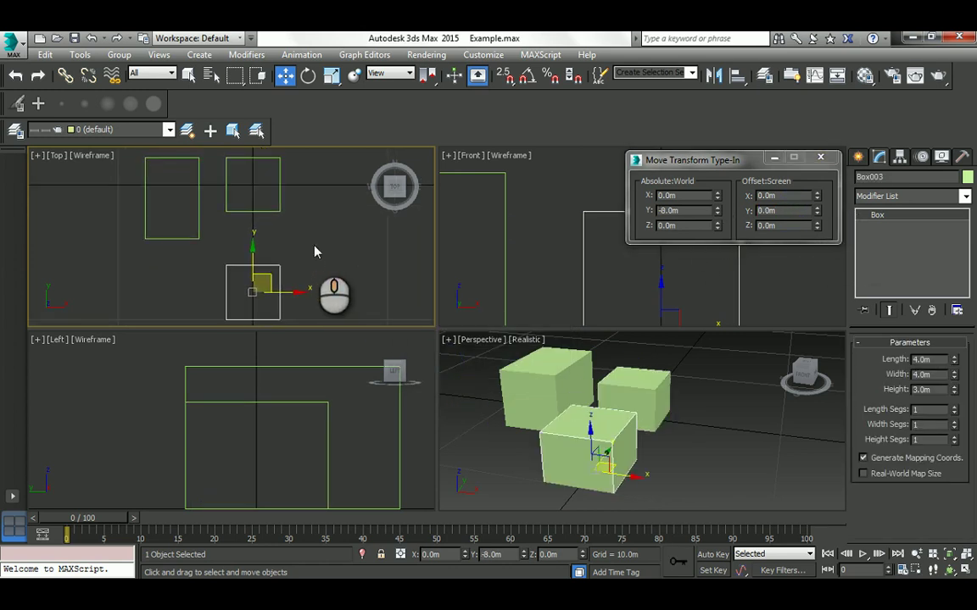
pyautogui.doubleClick(933, 389)
pyautogui.write('4')
pyautogui.press('Return')
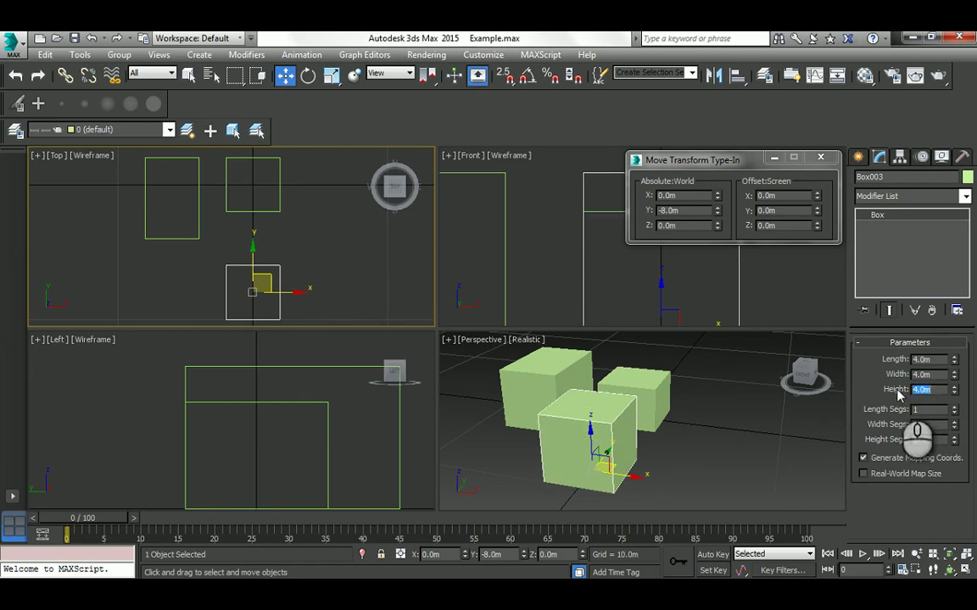
pyautogui.doubleClick(923, 373)
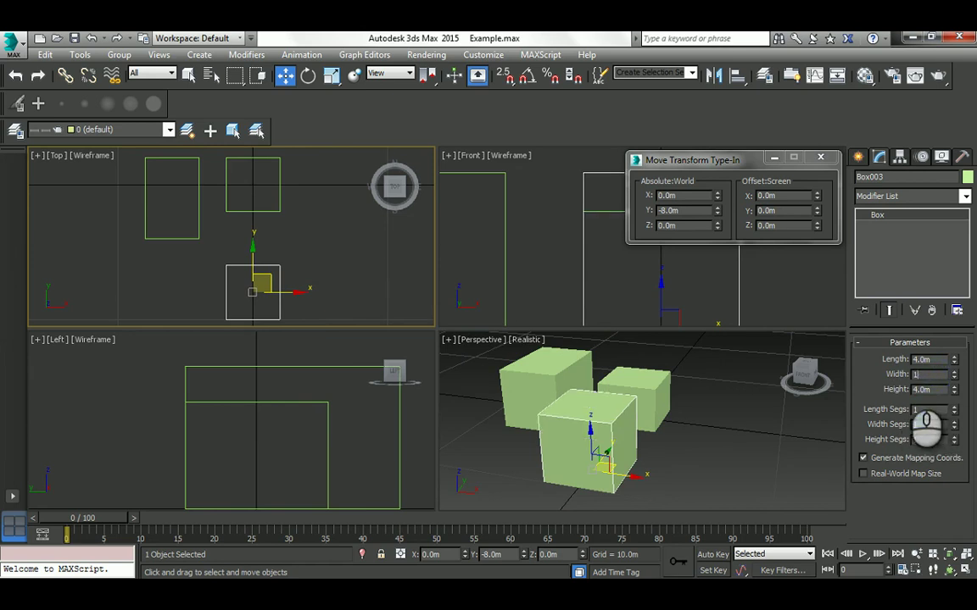
pyautogui.write('10')
pyautogui.press('Return')
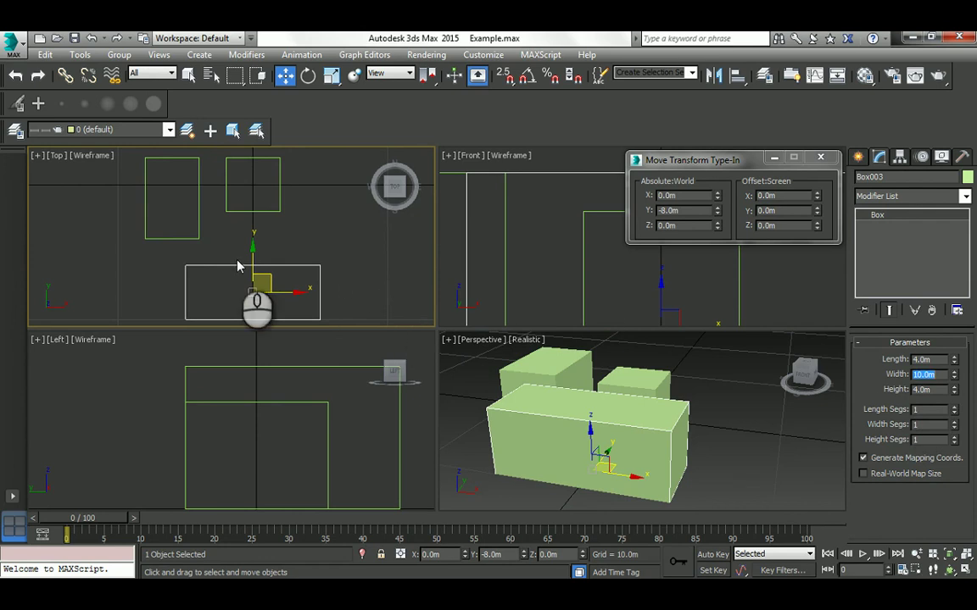
# Step: Shift the long box 2 m up in Y and 3 m left in X, to X −3, Y −6
pyautogui.moveTo(202, 259); pyautogui.dragTo(215, 251, button='middle')
pyautogui.scroll(3, 233, 257)
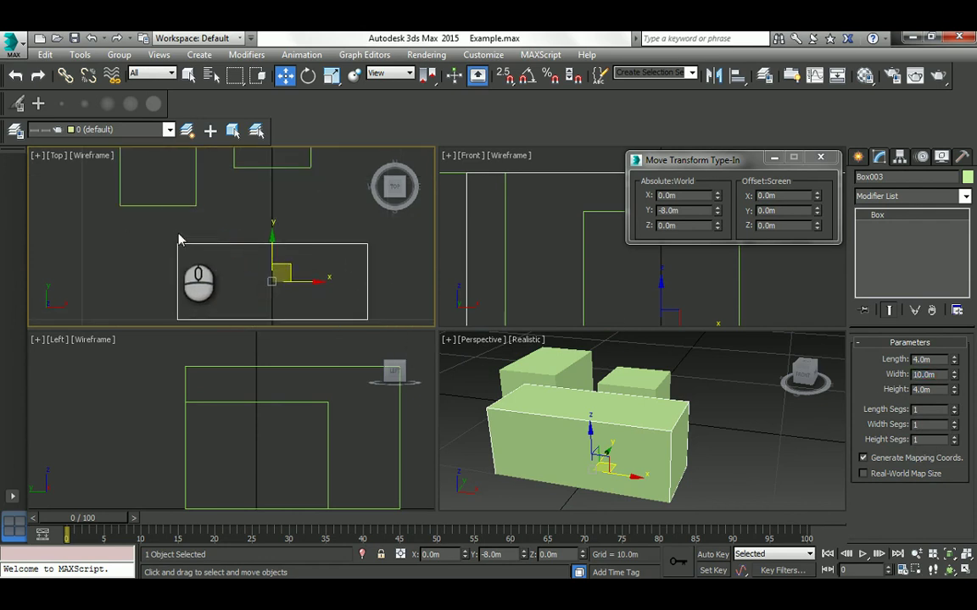
pyautogui.moveTo(785, 211); pyautogui.dragTo(757, 218)
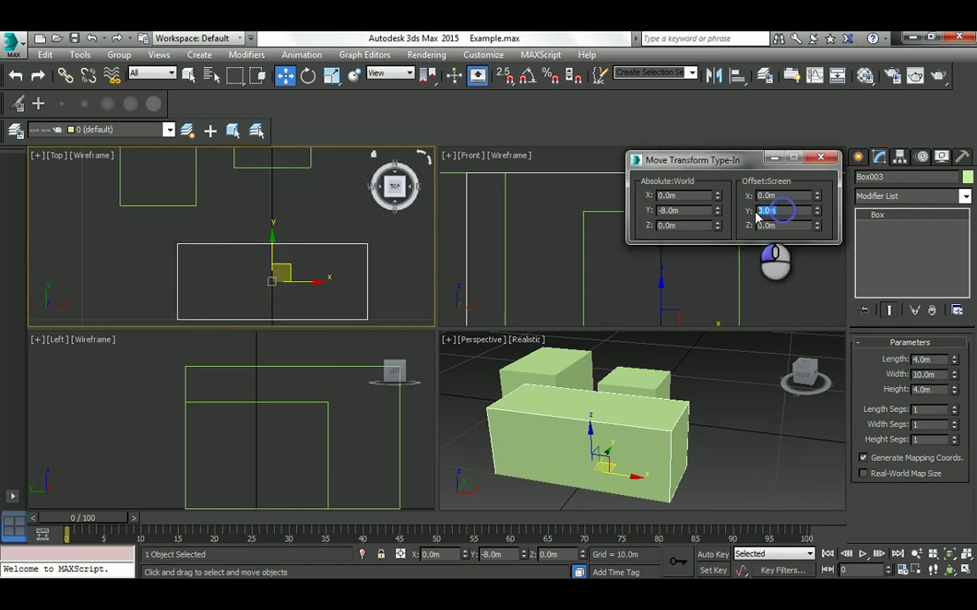
pyautogui.press('Return')
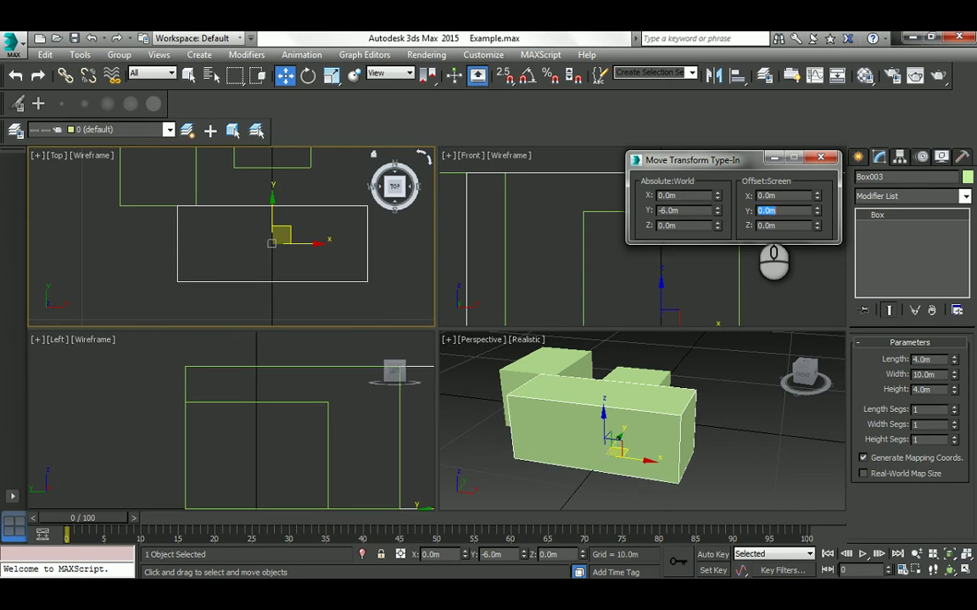
pyautogui.moveTo(273, 201); pyautogui.dragTo(252, 223, button='middle')
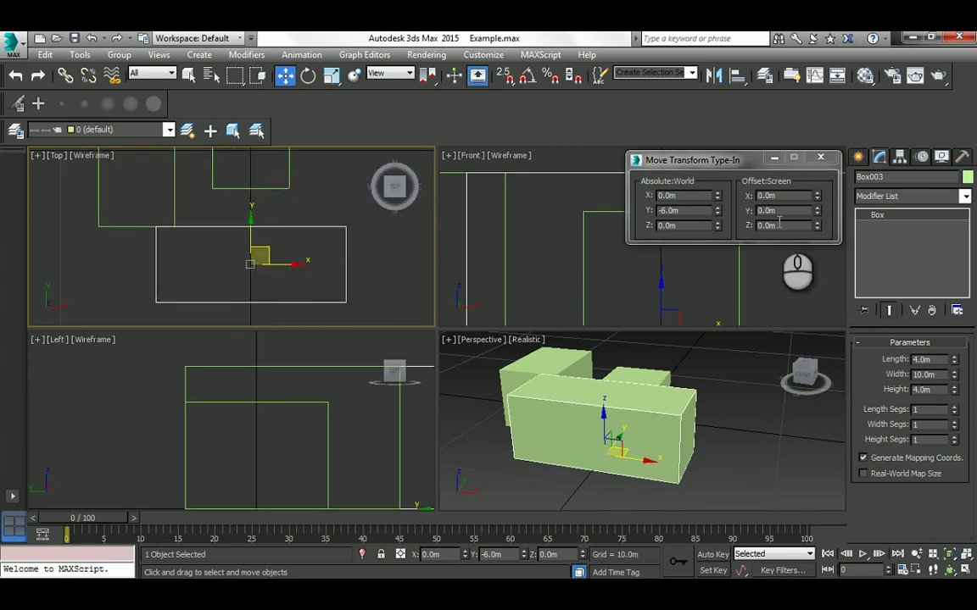
pyautogui.click(780, 196)
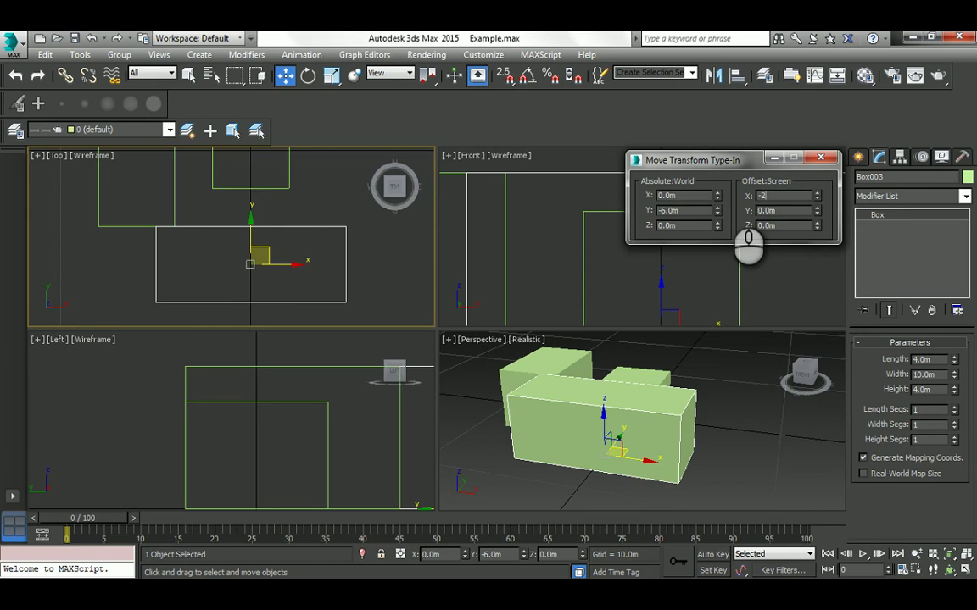
pyautogui.write('-2')
pyautogui.press('Return')
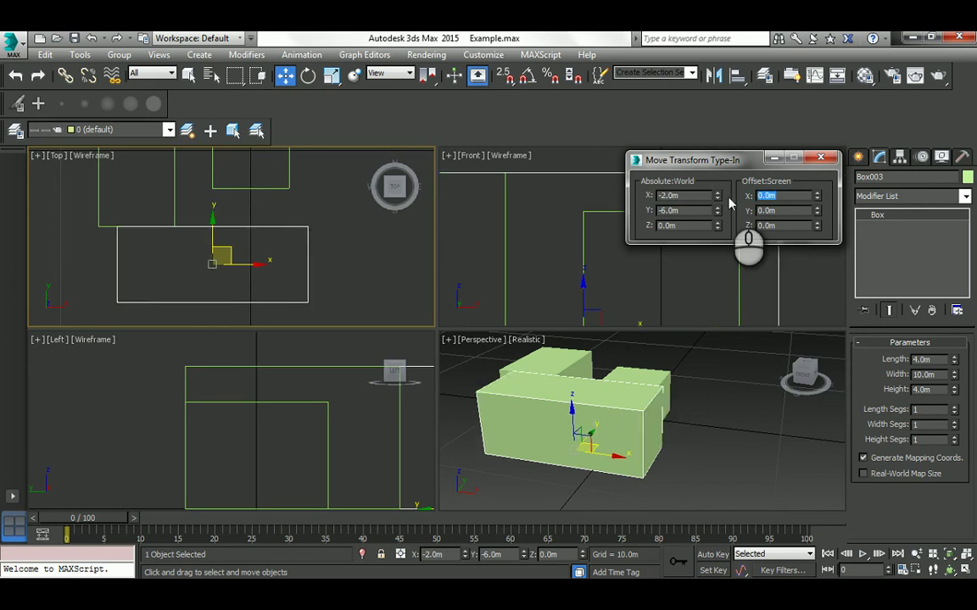
pyautogui.write('-1')
pyautogui.press('Return')
# Step: Orbit the Perspective view around the U-shaped group of boxes to inspect it
pyautogui.moveTo(271, 242)
pyautogui.mouseDown(button='middle')
pyautogui.moveTo(266, 267)
pyautogui.moveTo(273, 251)
pyautogui.mouseUp(button='middle')
pyautogui.scroll(-3, 273, 251)
pyautogui.scroll(-3, 653, 419)
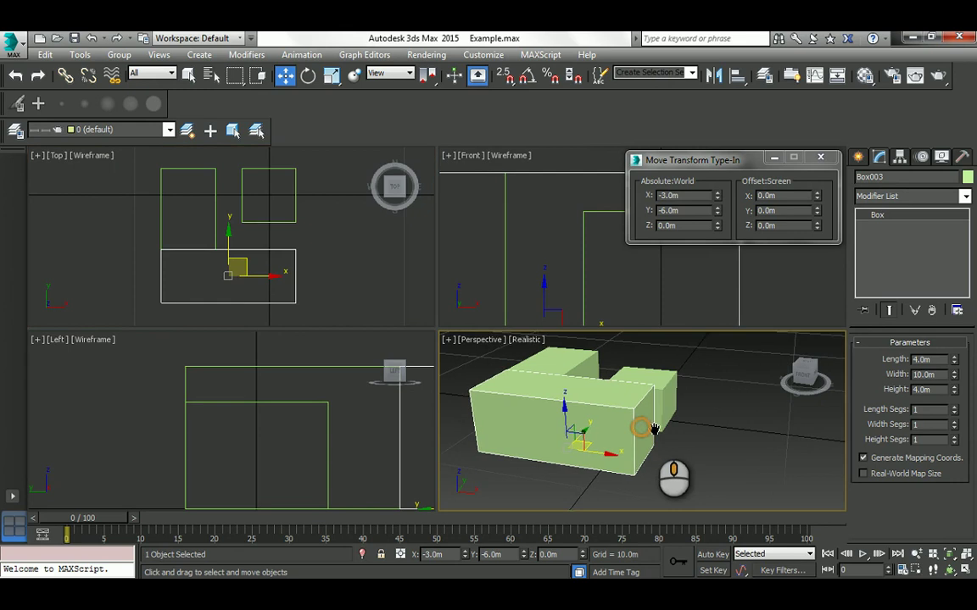
pyautogui.click(950, 571)
pyautogui.moveTo(665, 416); pyautogui.dragTo(624, 426)
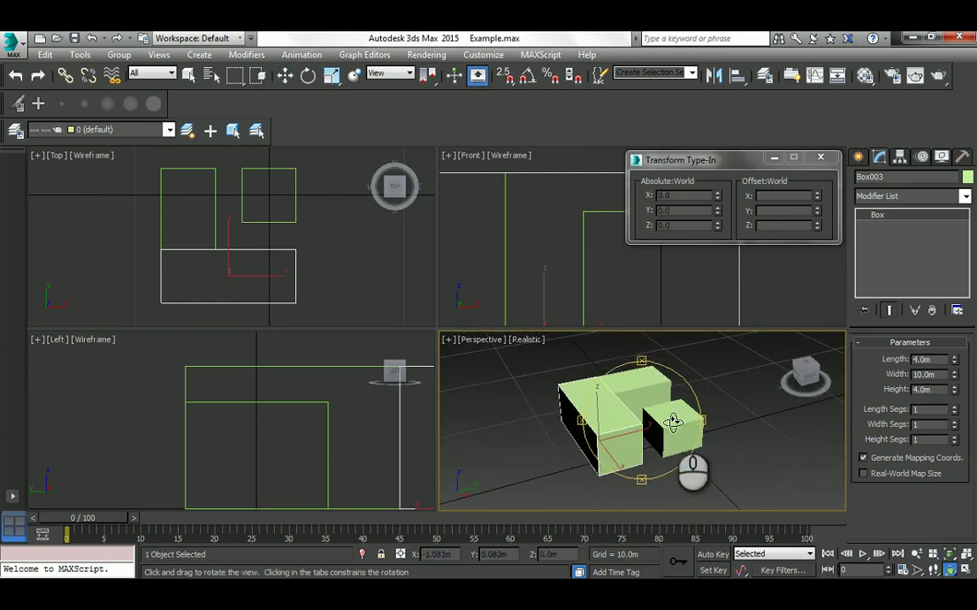
pyautogui.rightClick(755, 443)
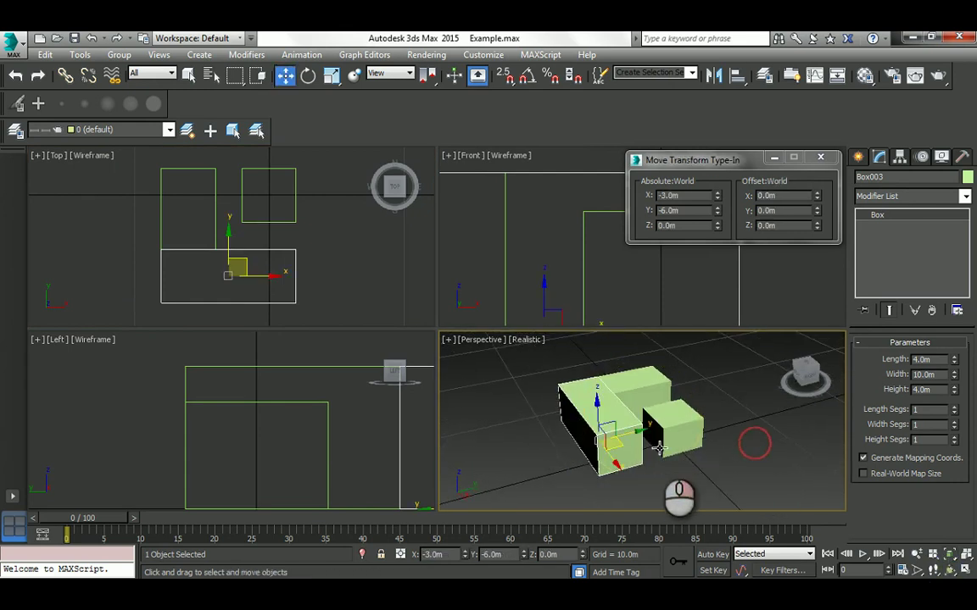
pyautogui.click(950, 571)
pyautogui.moveTo(670, 431); pyautogui.dragTo(621, 422)
pyautogui.hotkey('alt', 'Tab')
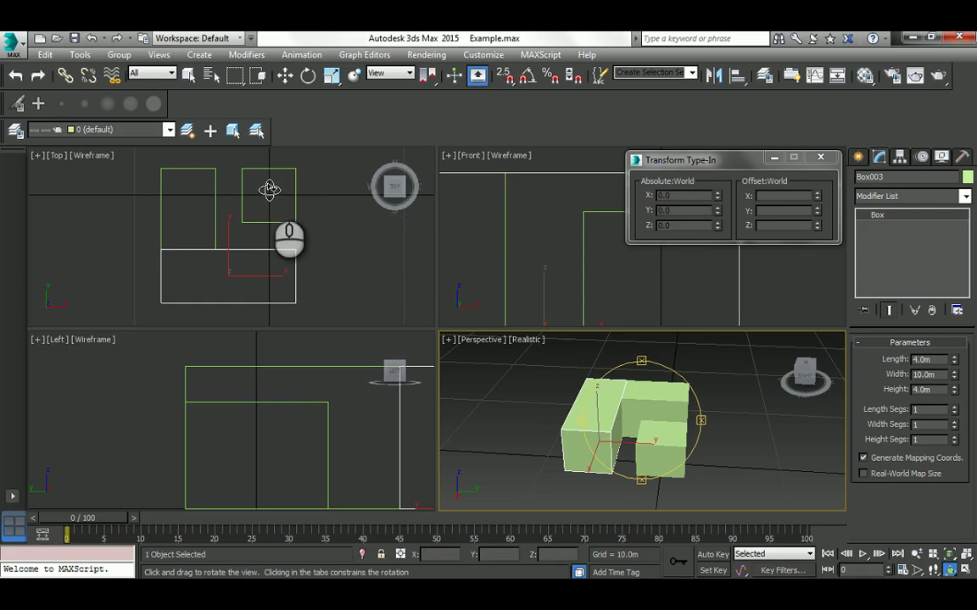
# Step: Select the small top-right Box001 in the Top view and clone it in place as Box004
pyautogui.click(269, 188)
pyautogui.click(270, 178)
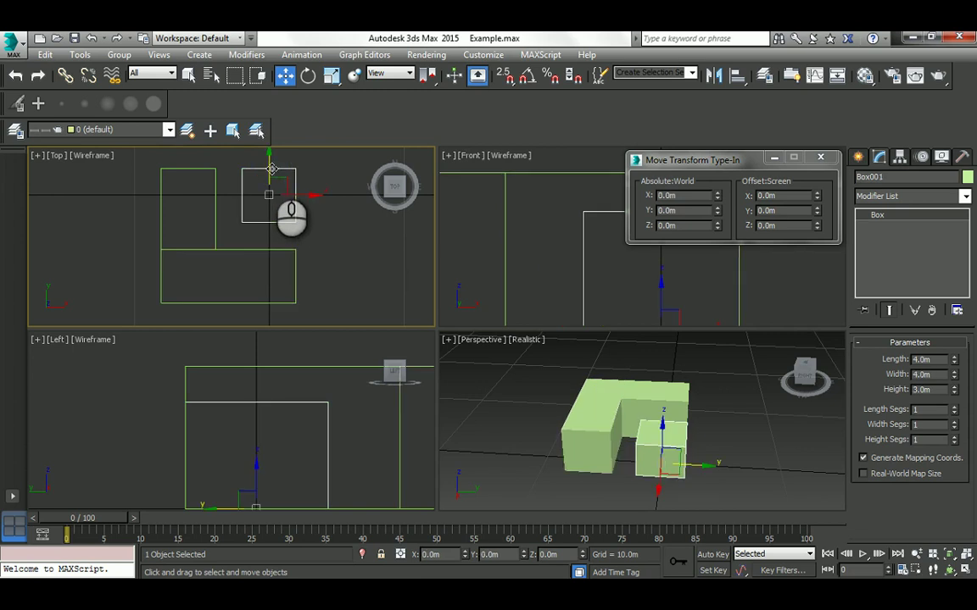
pyautogui.keyDown('shift'); pyautogui.click(270, 169); pyautogui.keyUp('shift')
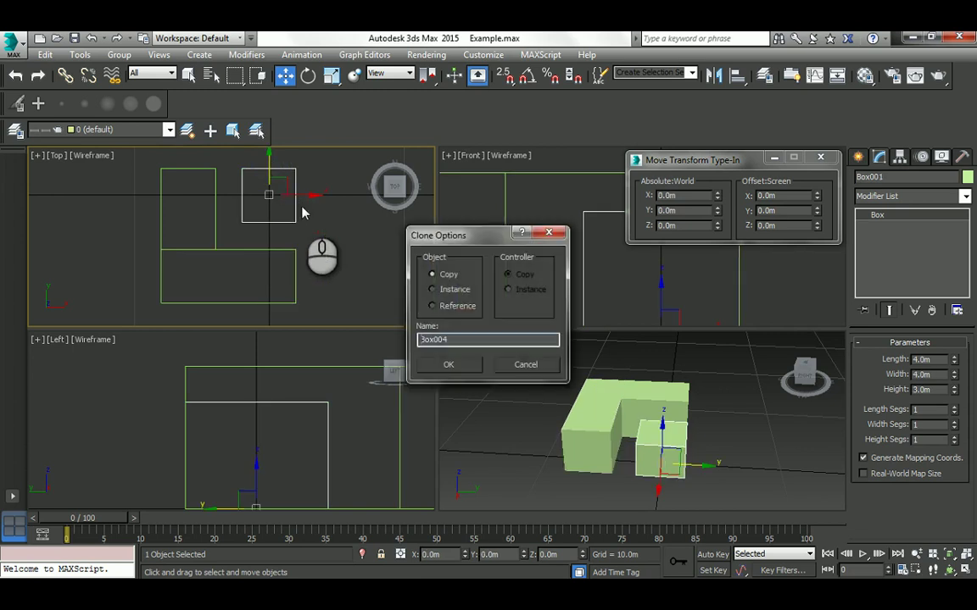
pyautogui.click(447, 364)
# Step: Set the copied box's length to 5 m and width to 2 m
pyautogui.doubleClick(933, 359)
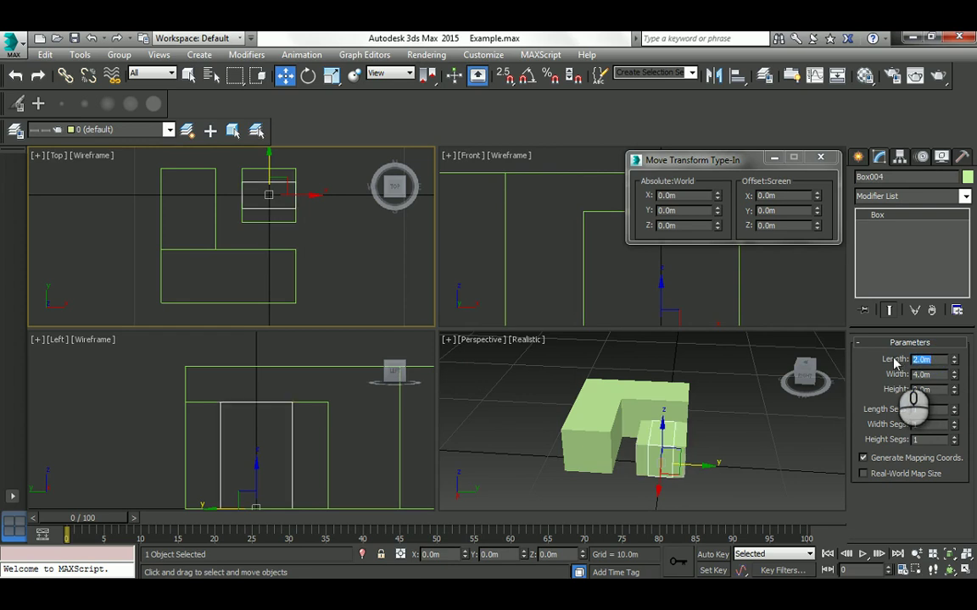
pyautogui.write('5')
pyautogui.press('Return')
pyautogui.doubleClick(937, 374)
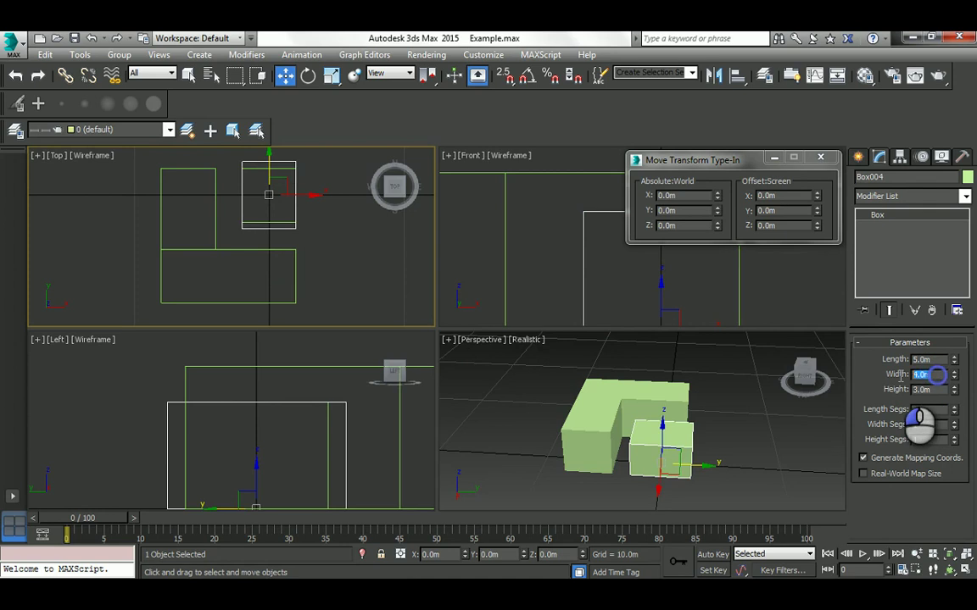
pyautogui.write('2')
pyautogui.press('Return')
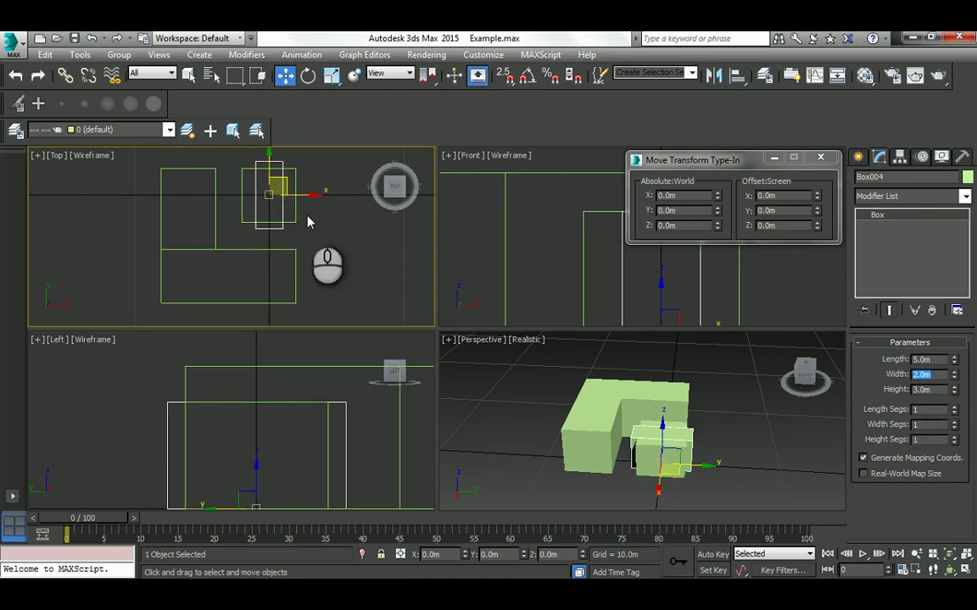
# Step: Move the box by offsets to X −3 m and Y −1.5 m
pyautogui.scroll(2, 309, 217)
pyautogui.moveTo(272, 212)
pyautogui.mouseDown(button='middle')
pyautogui.moveTo(278, 222)
pyautogui.moveTo(280, 210)
pyautogui.mouseUp(button='middle')
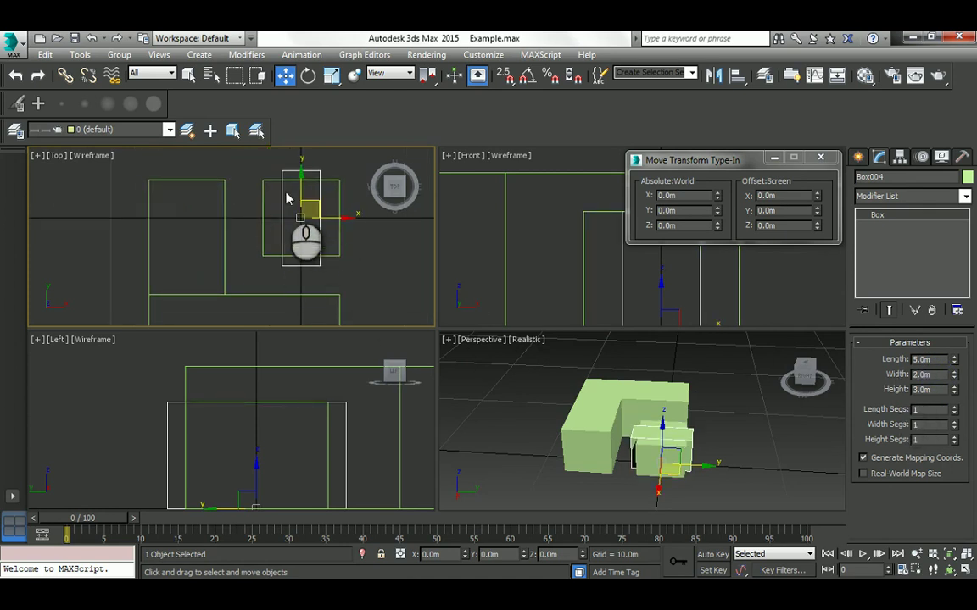
pyautogui.doubleClick(772, 200)
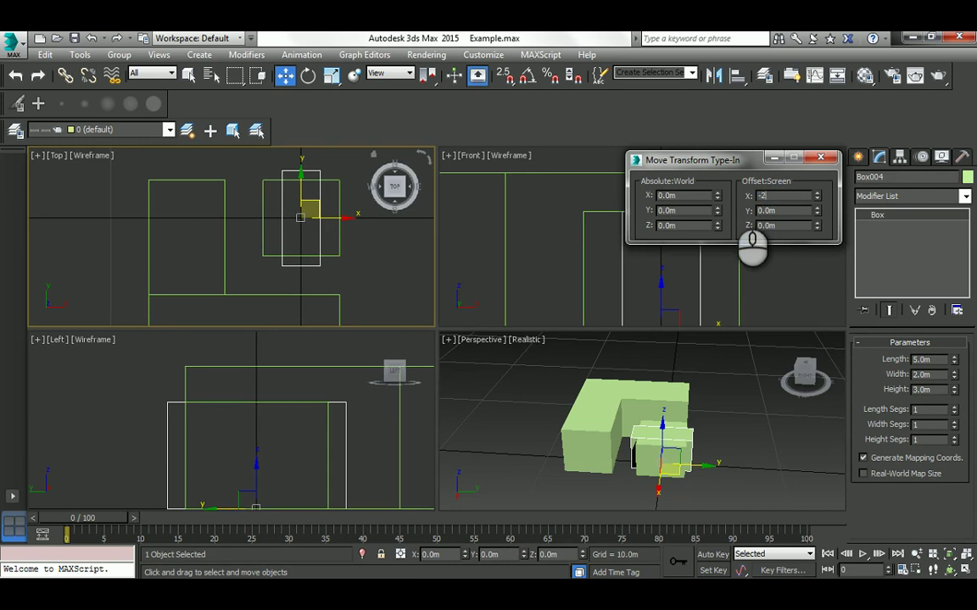
pyautogui.write('-2')
pyautogui.press('Return')
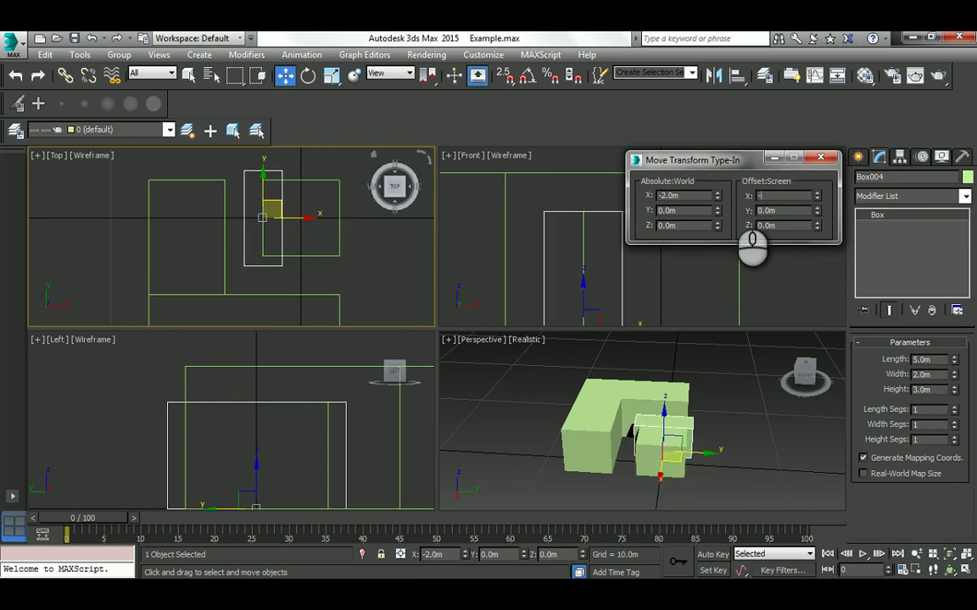
pyautogui.press('Return')
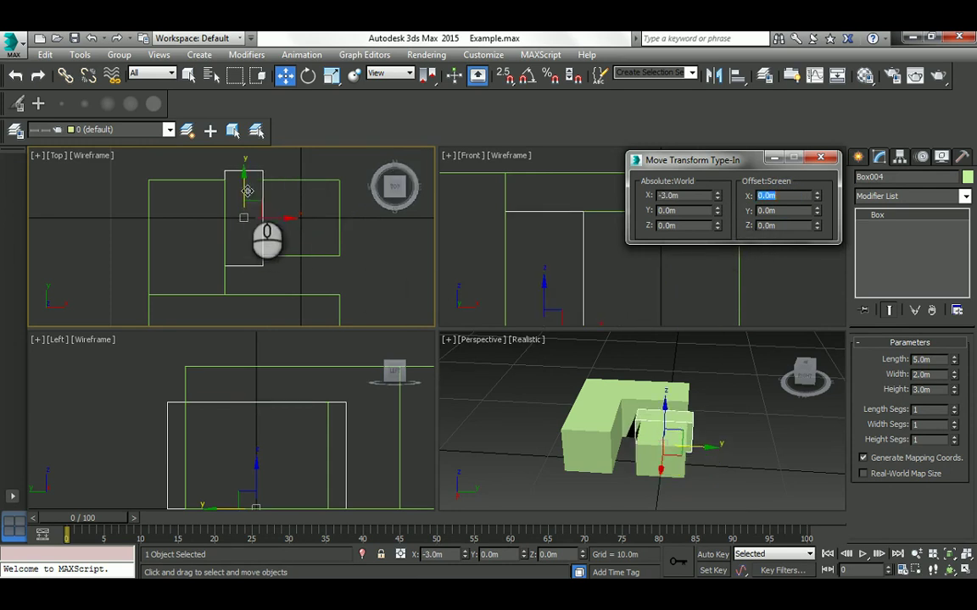
pyautogui.click(782, 211)
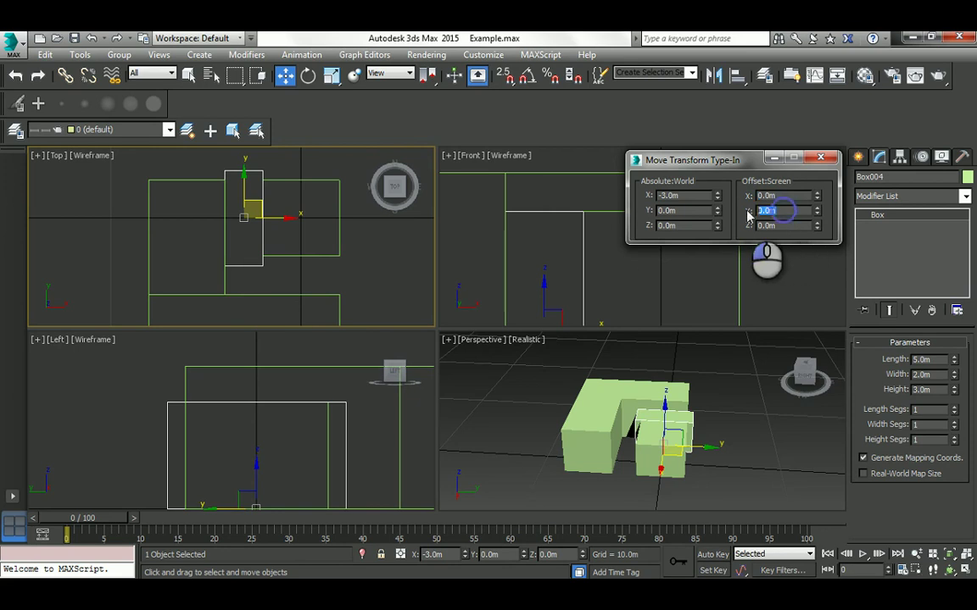
pyautogui.write('-1')
pyautogui.press('Return')
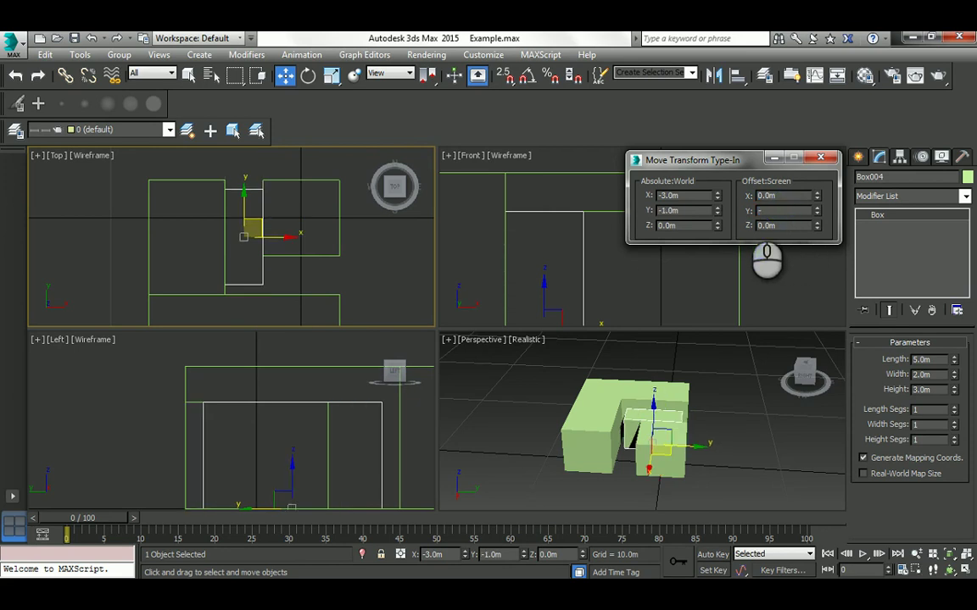
pyautogui.press('Return')
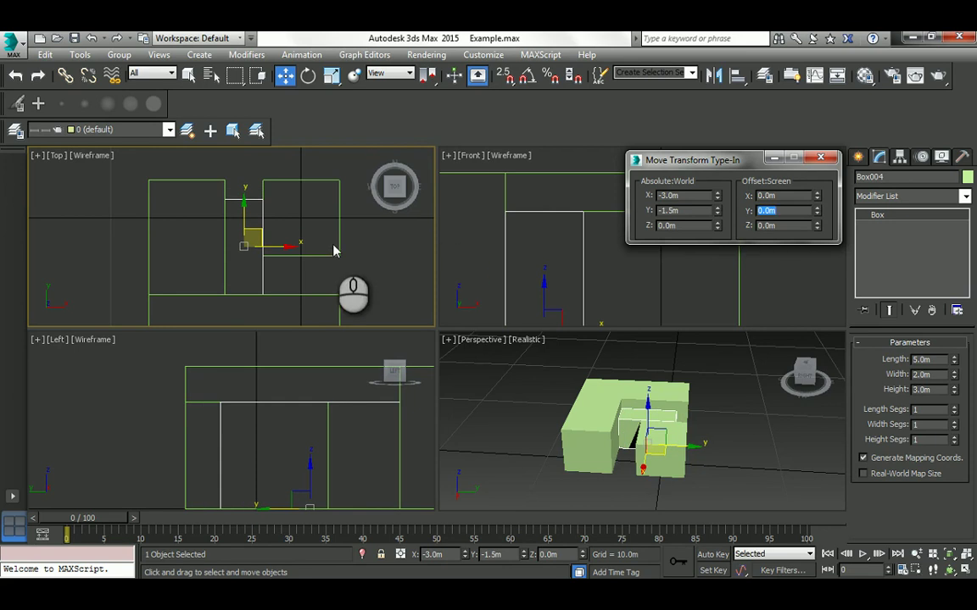
# Step: Set the box height to 2.5 m and turn on edged faces in Perspective
pyautogui.doubleClick(938, 389)
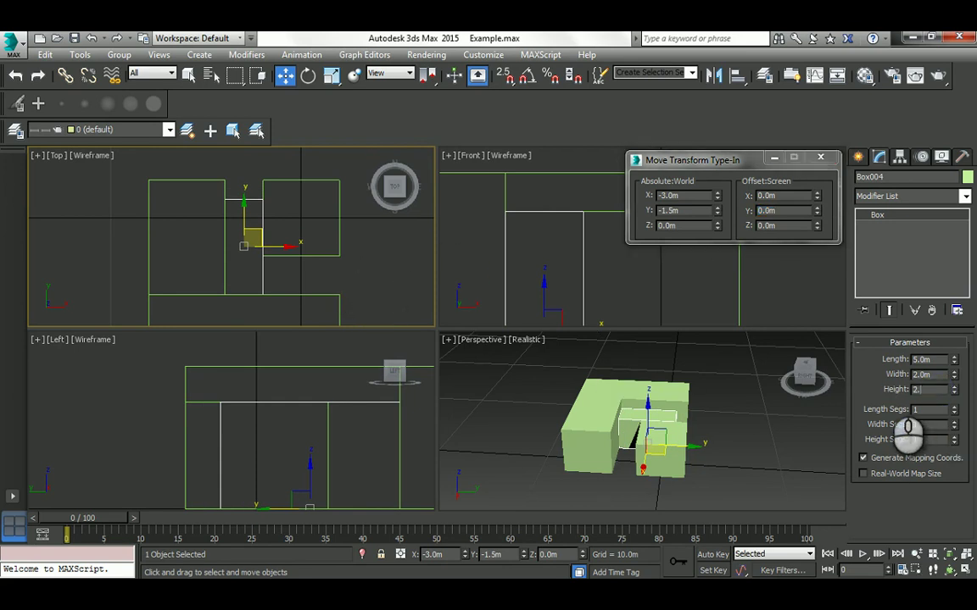
pyautogui.press('Return')
pyautogui.moveTo(648, 462); pyautogui.dragTo(648, 449, button='middle')
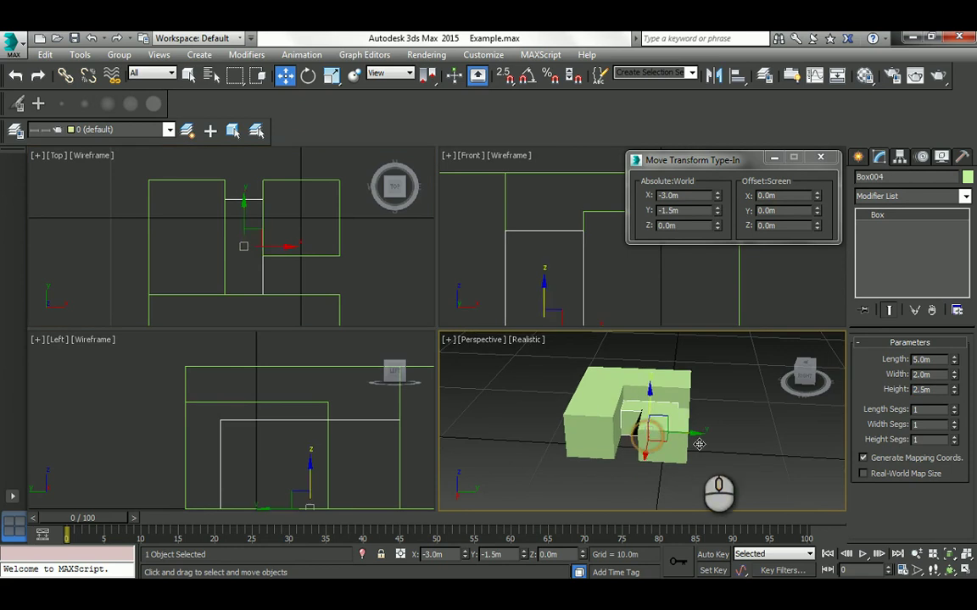
pyautogui.click(953, 573)
pyautogui.moveTo(630, 400); pyautogui.dragTo(676, 426)
pyautogui.scroll(3, 676, 426)
pyautogui.press('w')
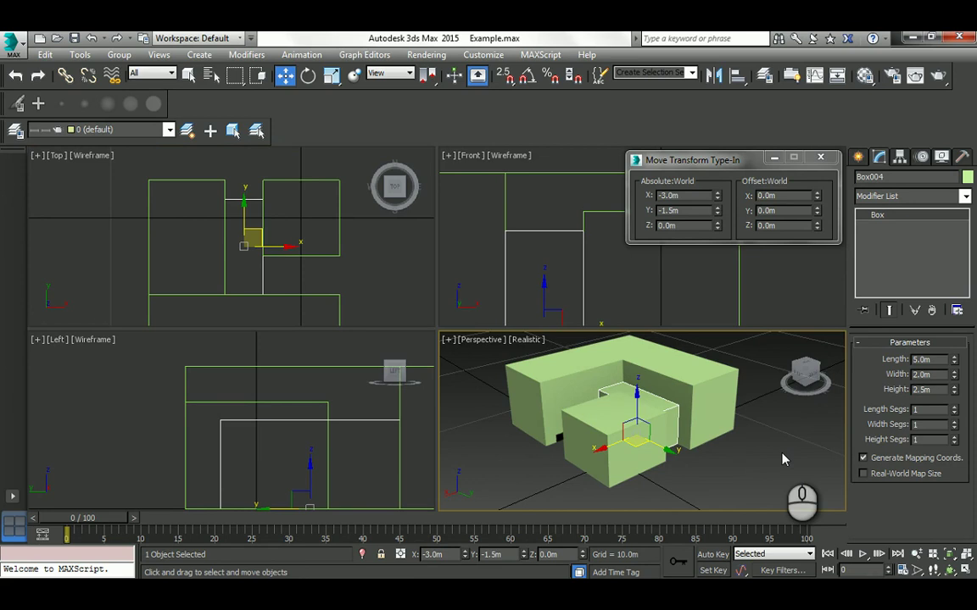
pyautogui.press('F4')
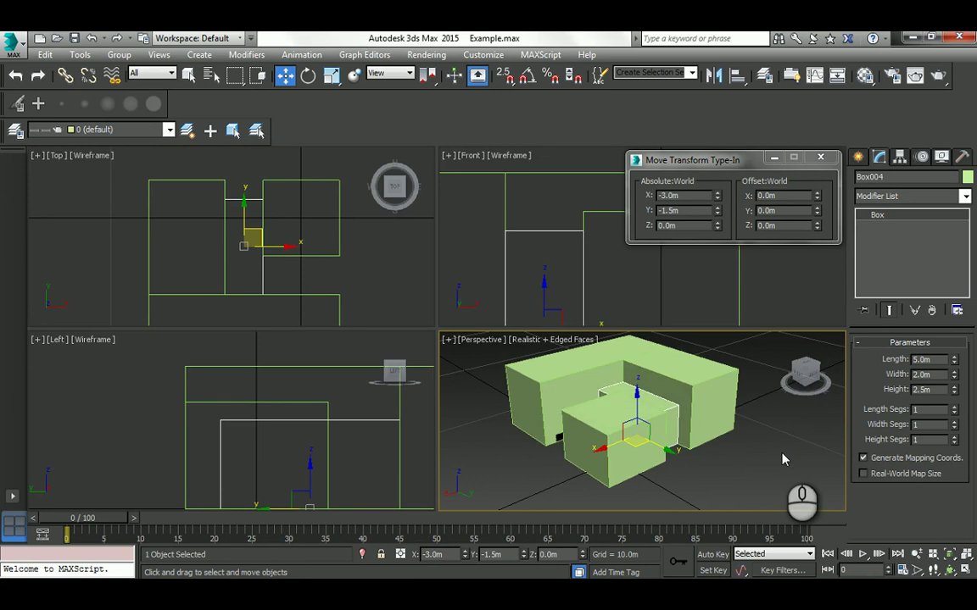
# Step: Reselect the 5×2 m box and start cloning it as Box005
pyautogui.click(669, 413)
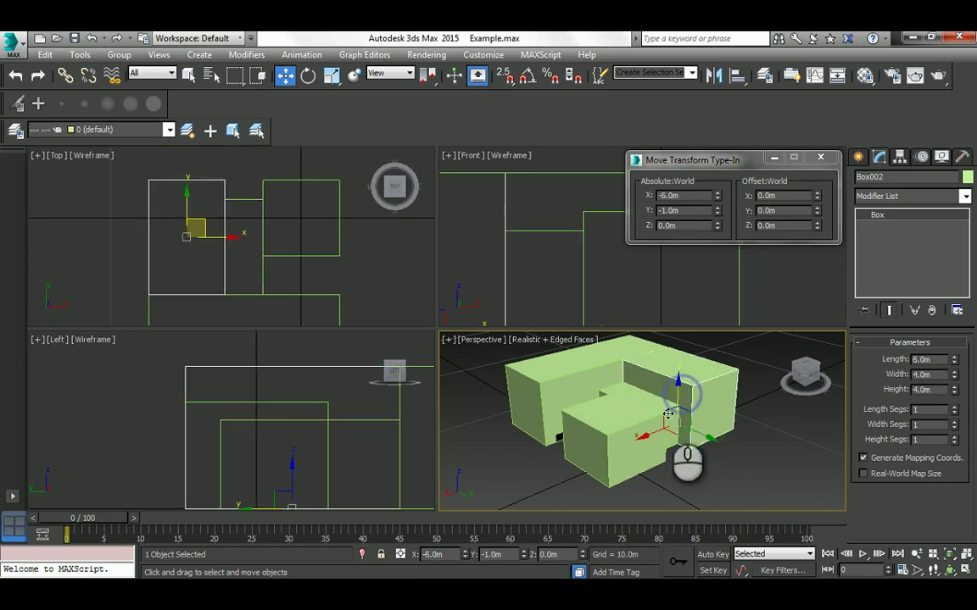
pyautogui.click(709, 467)
pyautogui.moveTo(709, 467); pyautogui.dragTo(651, 433, button='middle')
pyautogui.click(637, 424)
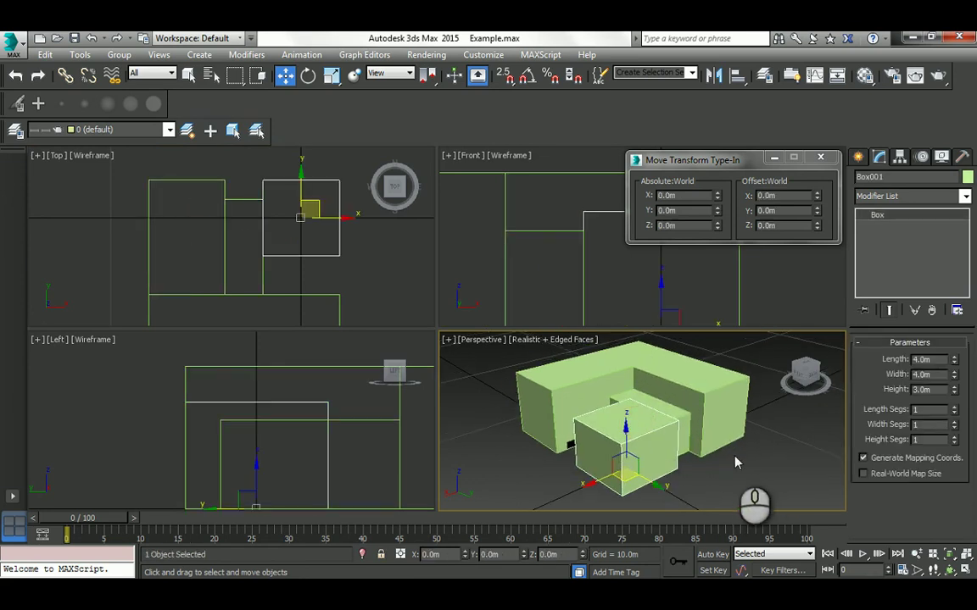
pyautogui.scroll(-2, 709, 441)
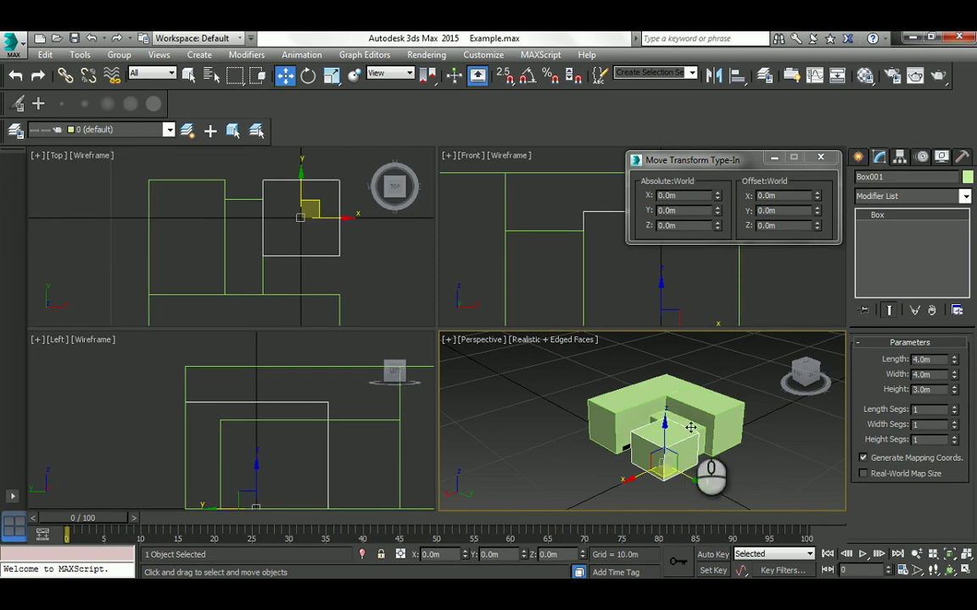
pyautogui.click(239, 199)
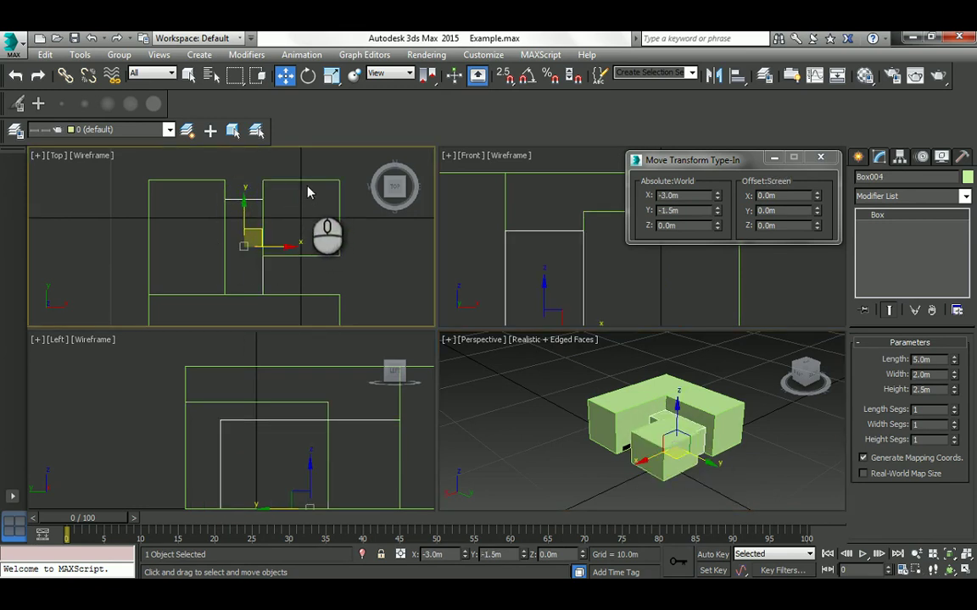
pyautogui.hotkey('ctrl', 'v')
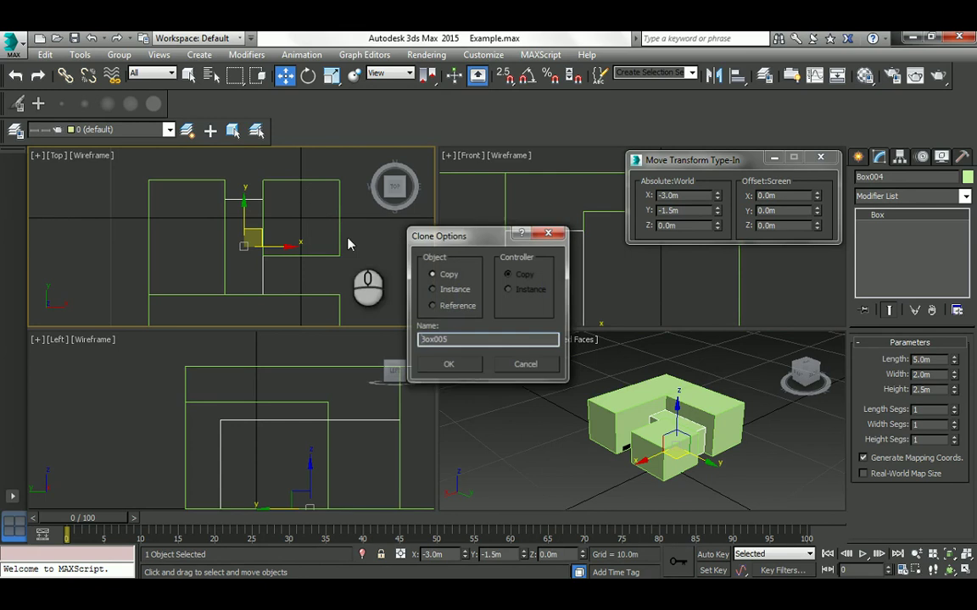
# Step: Create the independent copy Box005 and rotate it 90° about Z
pyautogui.click(447, 365)
pyautogui.click(305, 78)
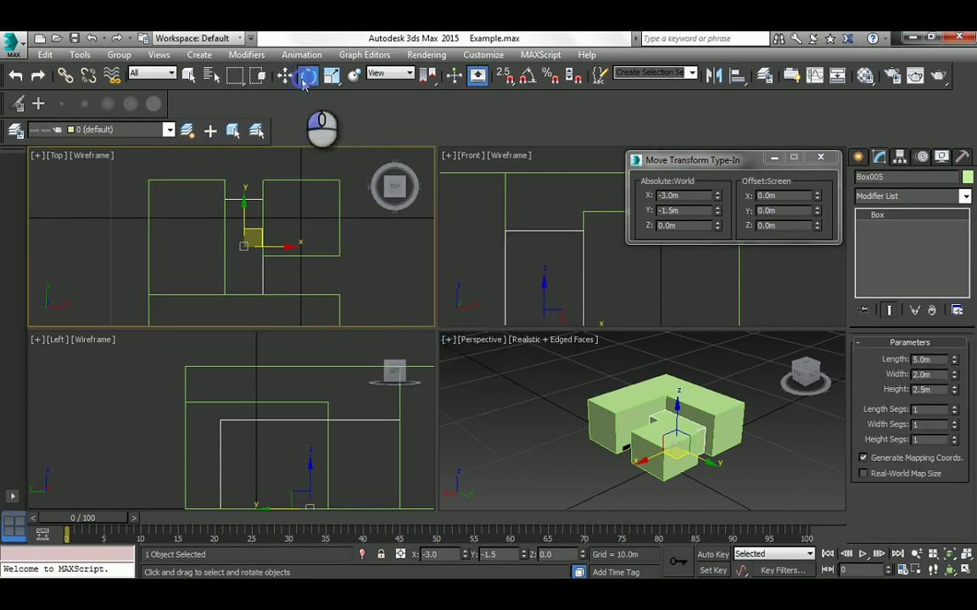
pyautogui.click(774, 226)
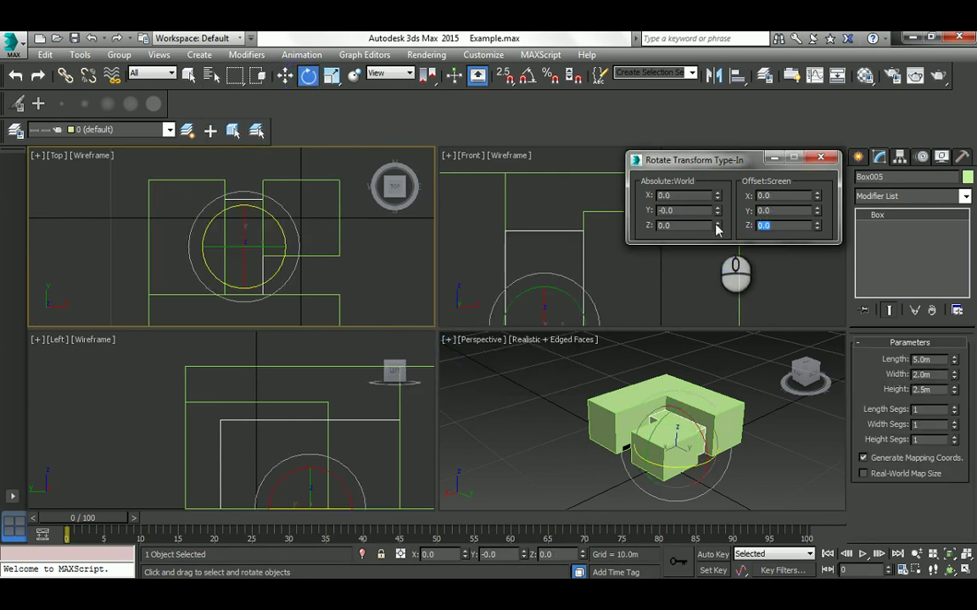
pyautogui.press('Return')
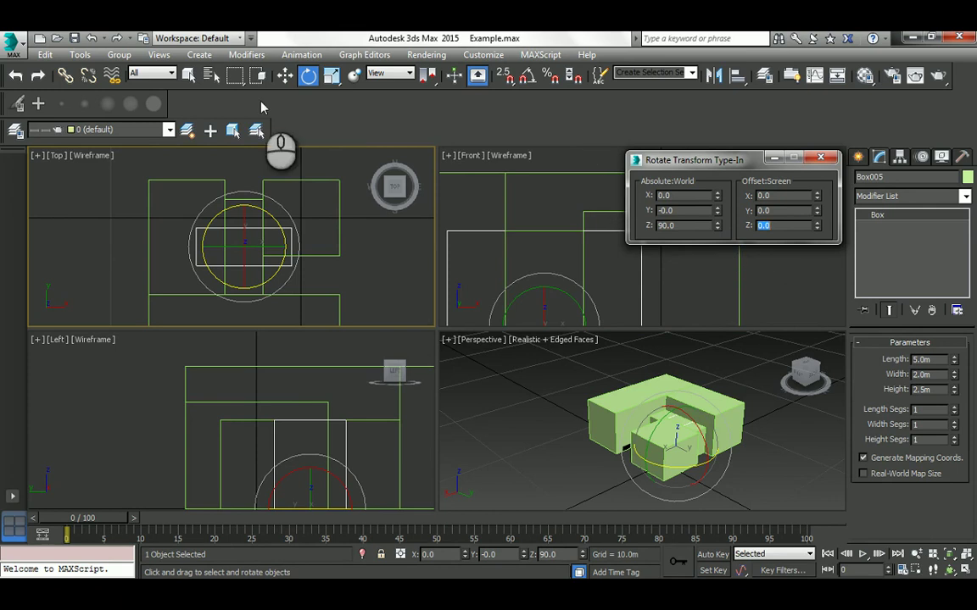
pyautogui.click(286, 77)
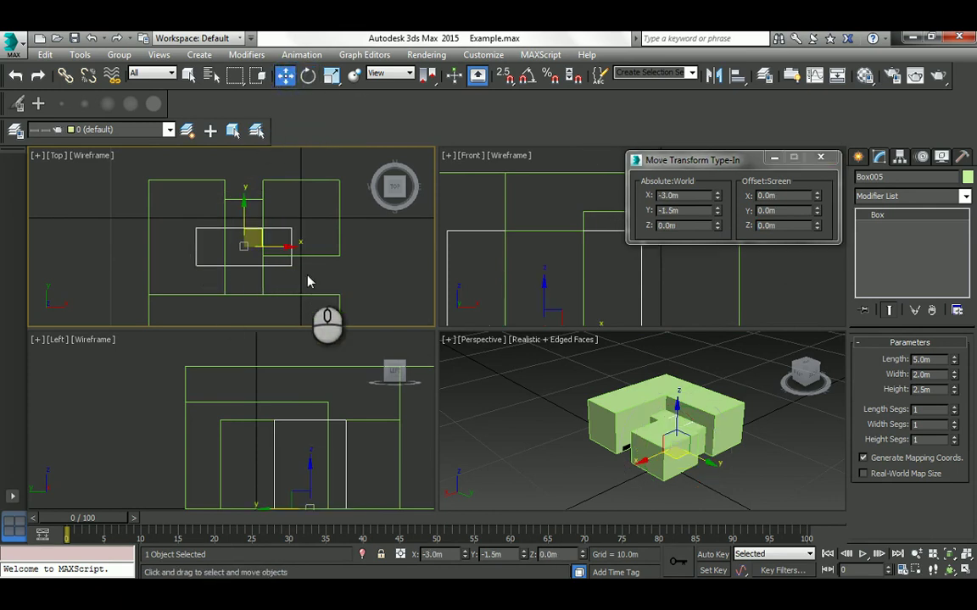
# Step: Shorten the small box to 3.0 m long
pyautogui.doubleClick(933, 360)
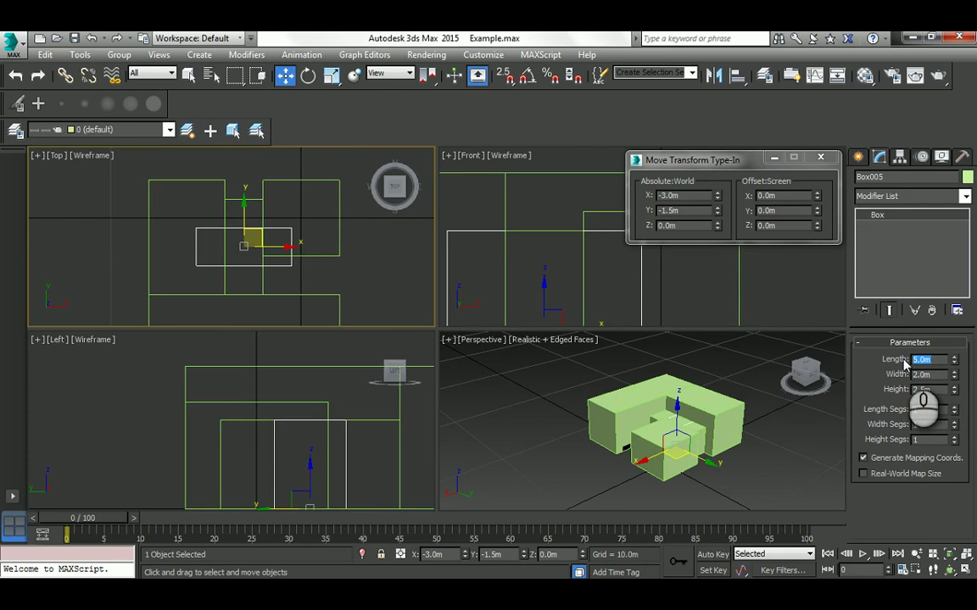
pyautogui.write('3')
pyautogui.press('Return')
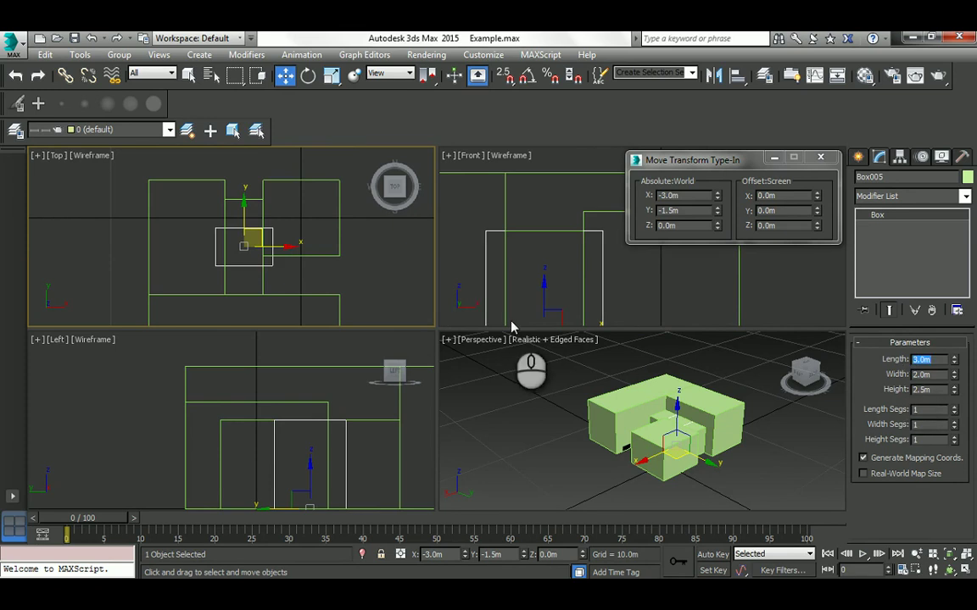
# Step: Offset the box 2.5 m in X and −1.5 m in Y to X −0.5, Y −3.0
pyautogui.doubleClick(767, 196)
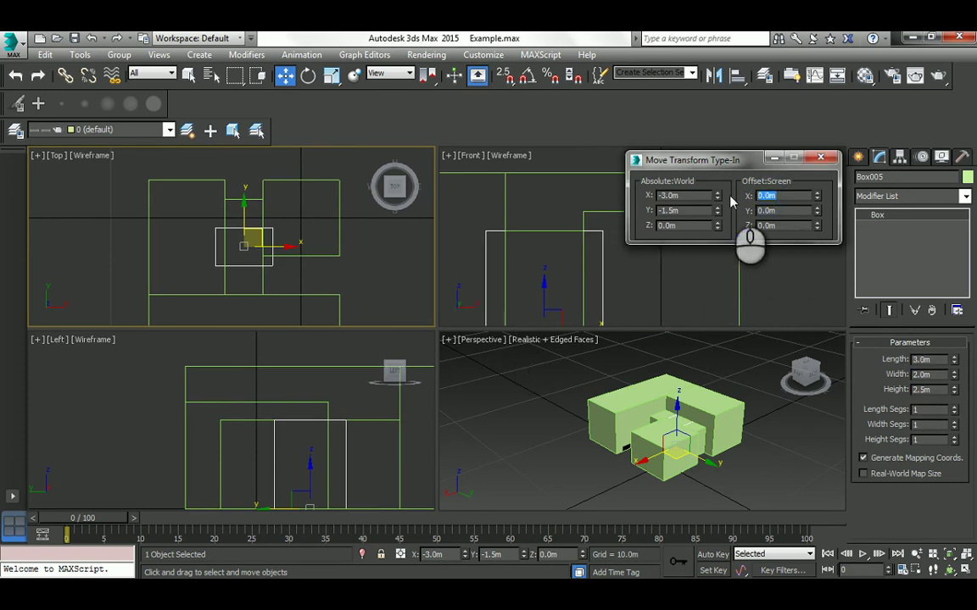
pyautogui.write('2')
pyautogui.press('Return')
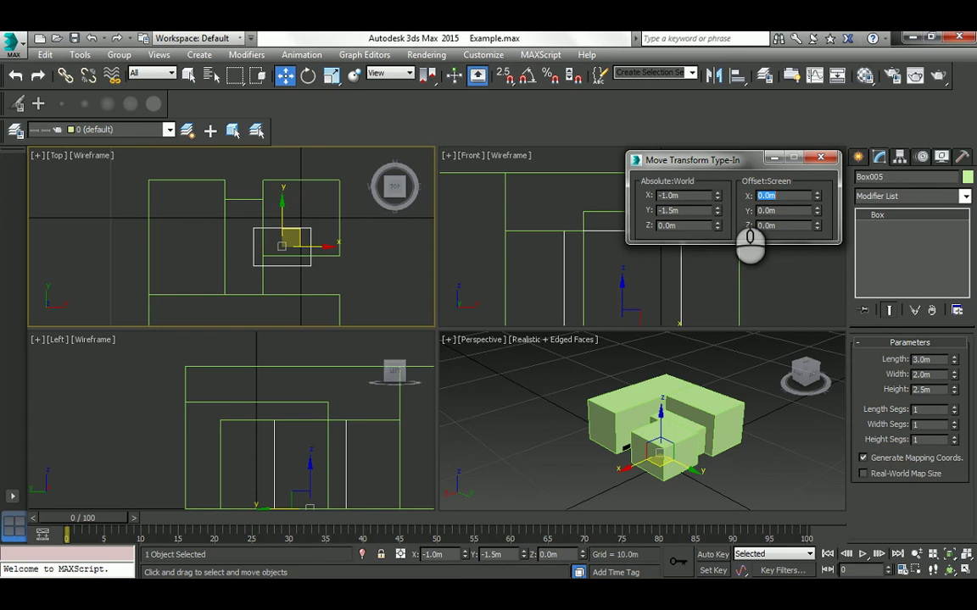
pyautogui.press('Return')
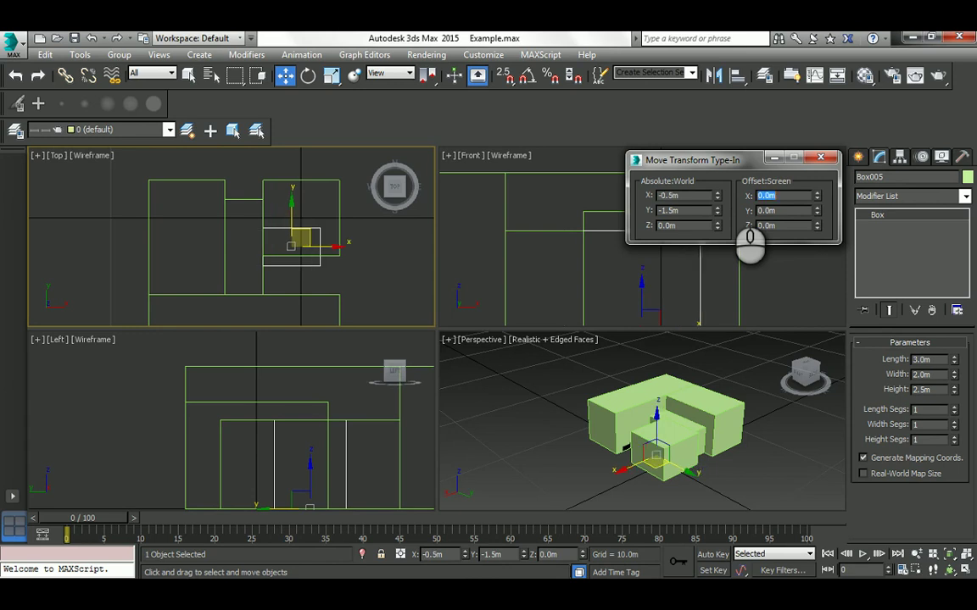
pyautogui.press('Tab')
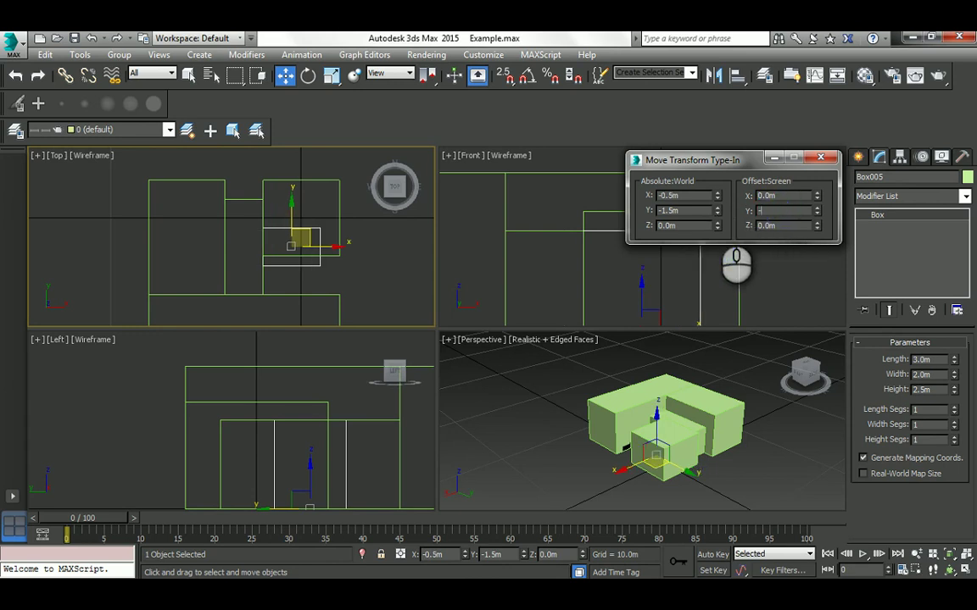
pyautogui.write('-1')
pyautogui.press('Return')
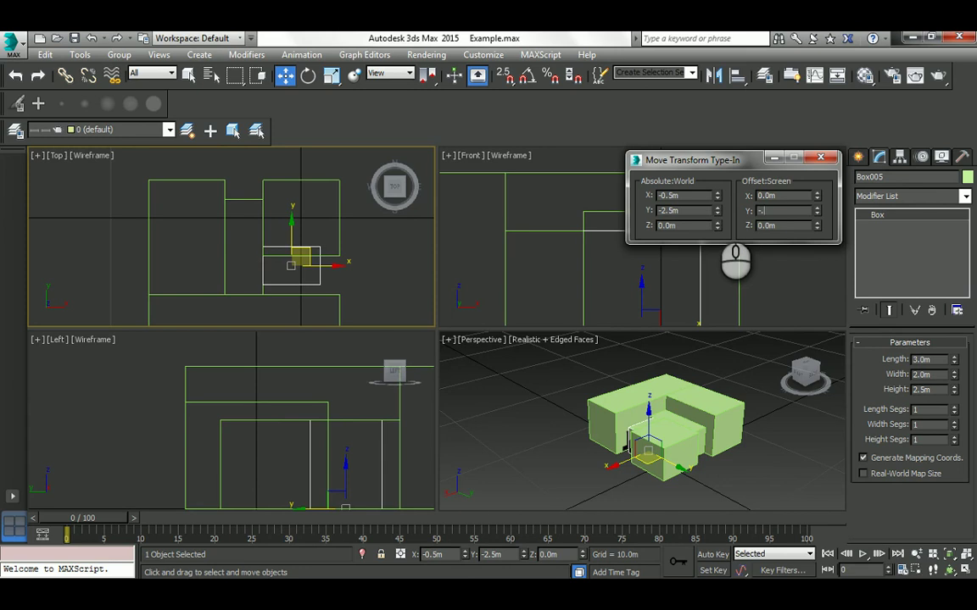
pyautogui.write('-.5')
pyautogui.press('Return')
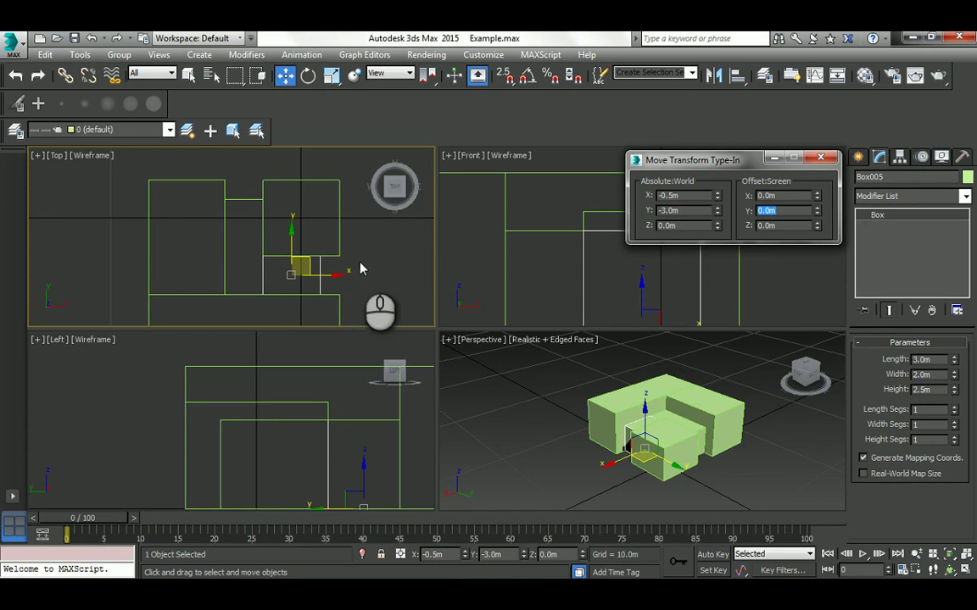
pyautogui.click(956, 571)
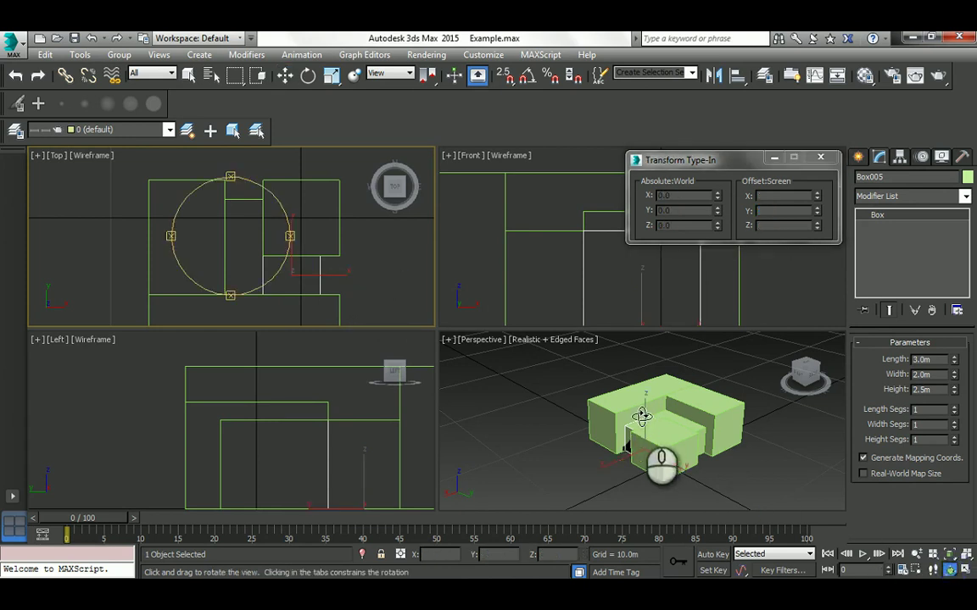
pyautogui.moveTo(634, 414); pyautogui.dragTo(679, 415)
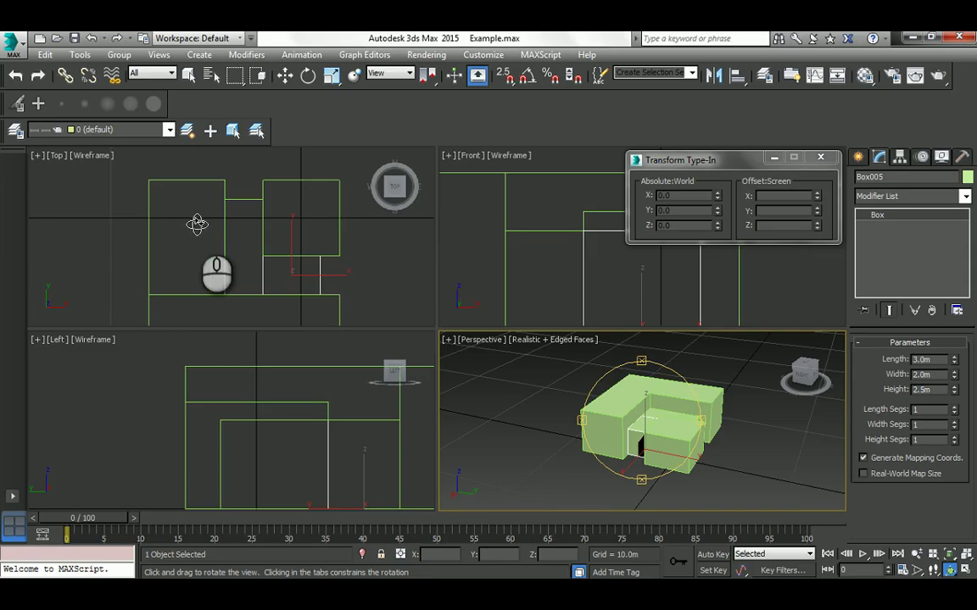
# Step: Clone the 6×4 m box as a Copy and move it 4 m along negative X
pyautogui.moveTo(195, 222); pyautogui.dragTo(212, 217, button='middle')
pyautogui.scroll(-2, 212, 219)
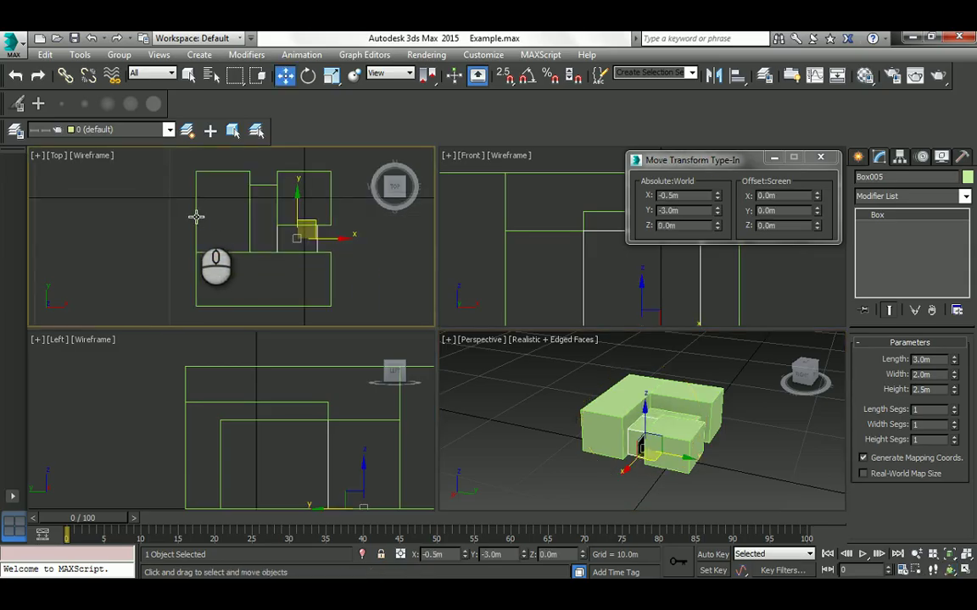
pyautogui.moveTo(196, 214); pyautogui.dragTo(225, 250)
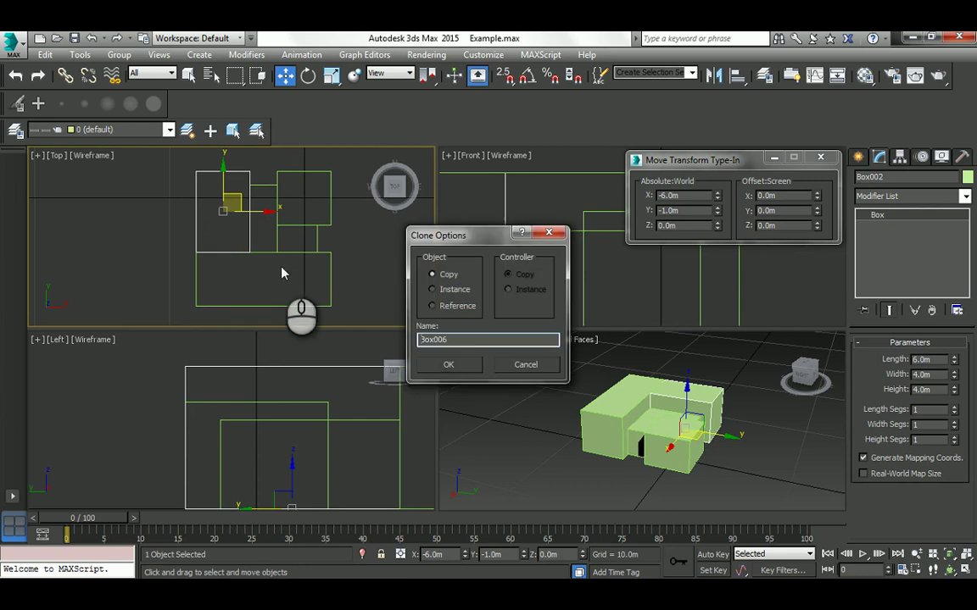
pyautogui.click(440, 370)
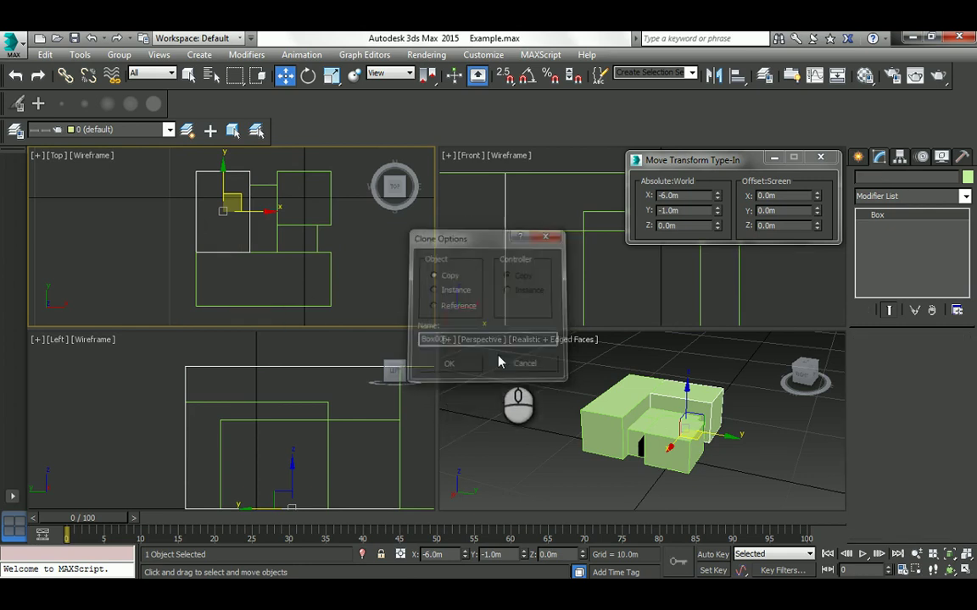
pyautogui.click(767, 196)
pyautogui.write('-4')
pyautogui.press('Return')
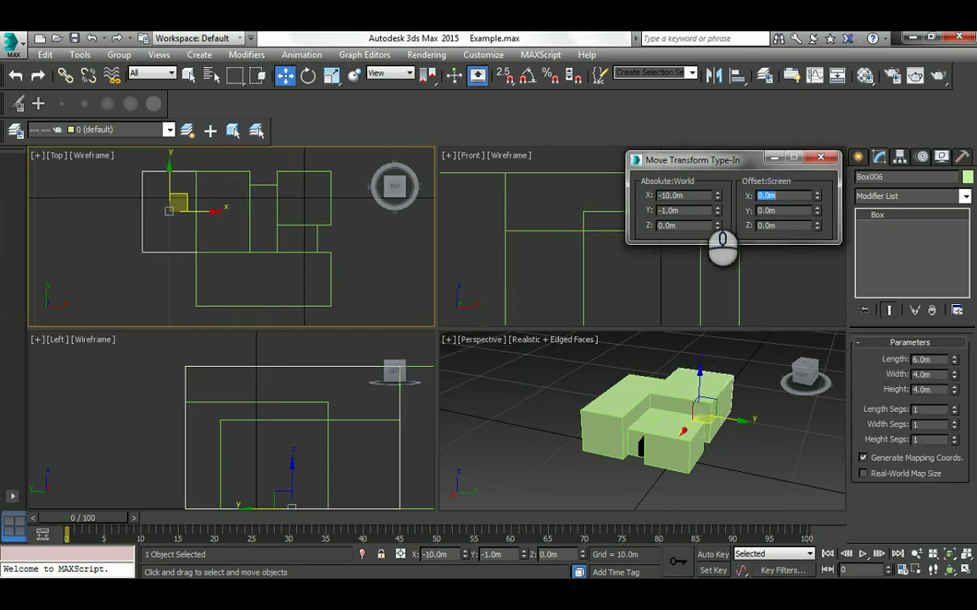
# Step: Resize the copy to 2.0 m wide and 8.0 m long
pyautogui.click(932, 360)
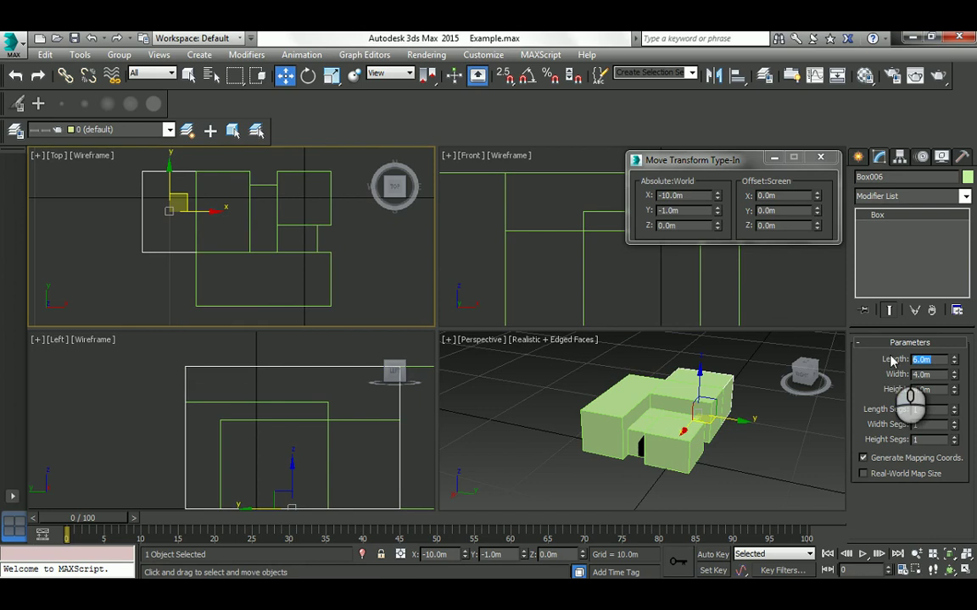
pyautogui.click(925, 375)
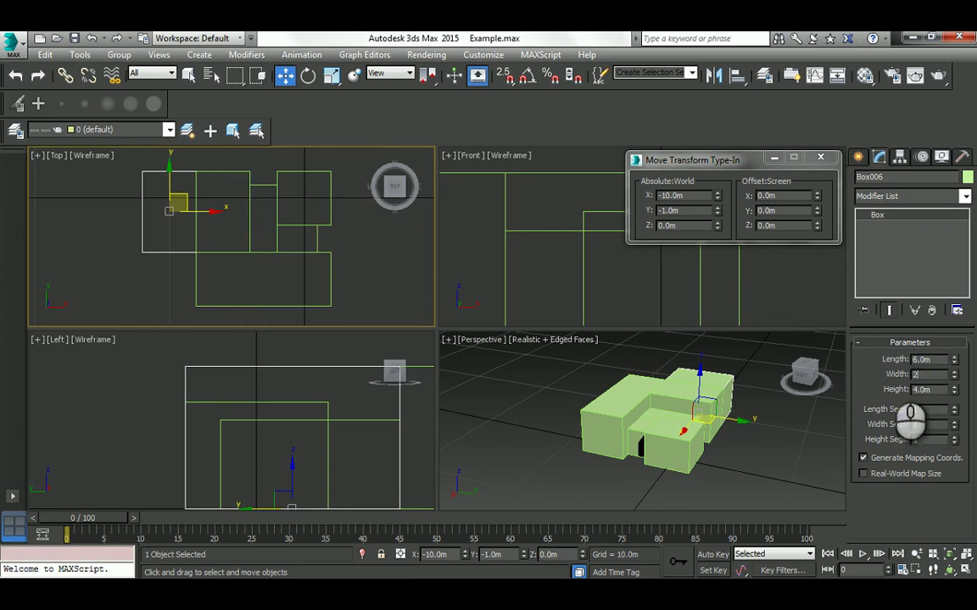
pyautogui.click(920, 359)
pyautogui.write('8')
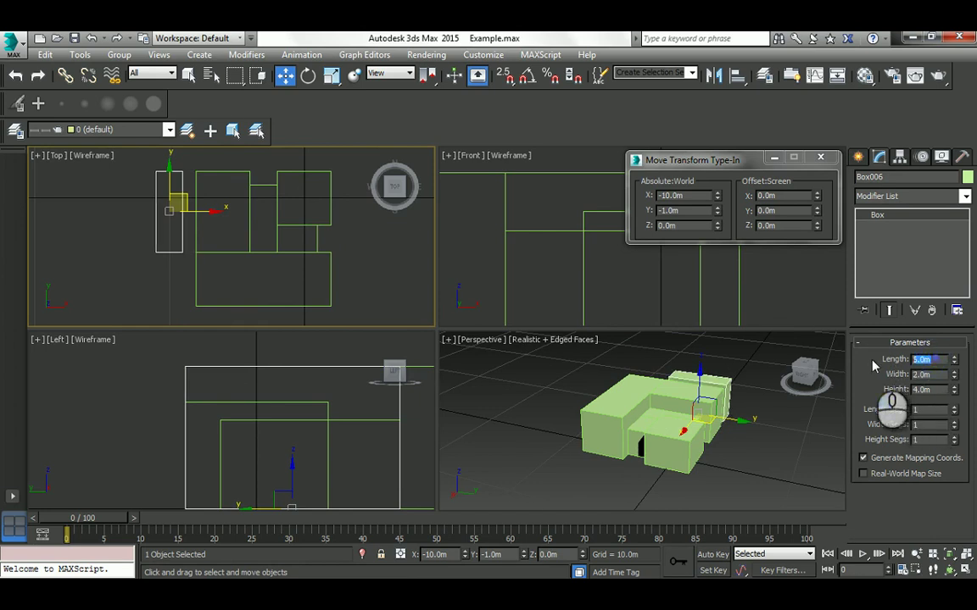
pyautogui.press('Return')
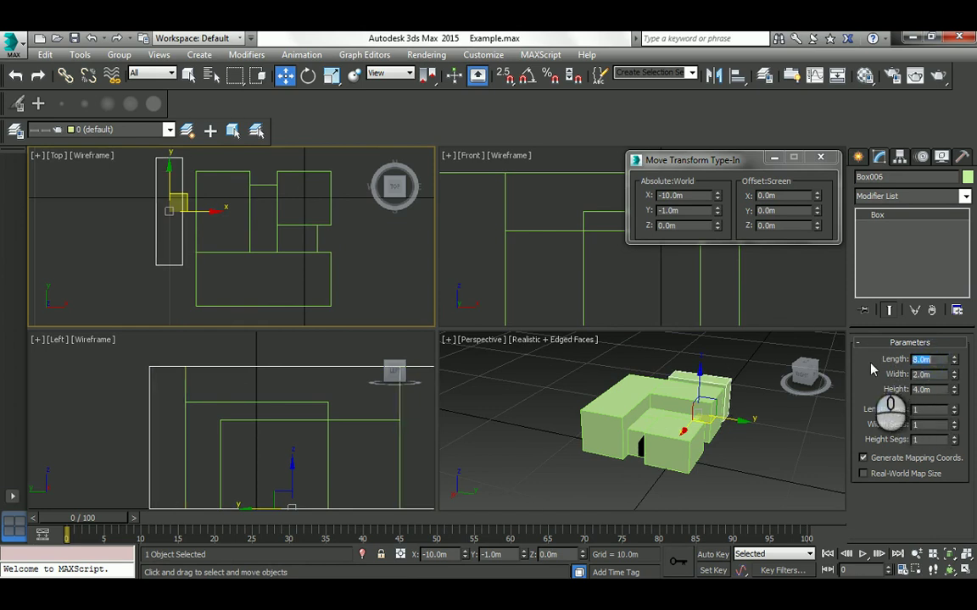
# Step: Offset the copy 1 m in X and −2 m in Y to X −9, Y −3
pyautogui.click(785, 196)
pyautogui.write('1')
pyautogui.press('Return')
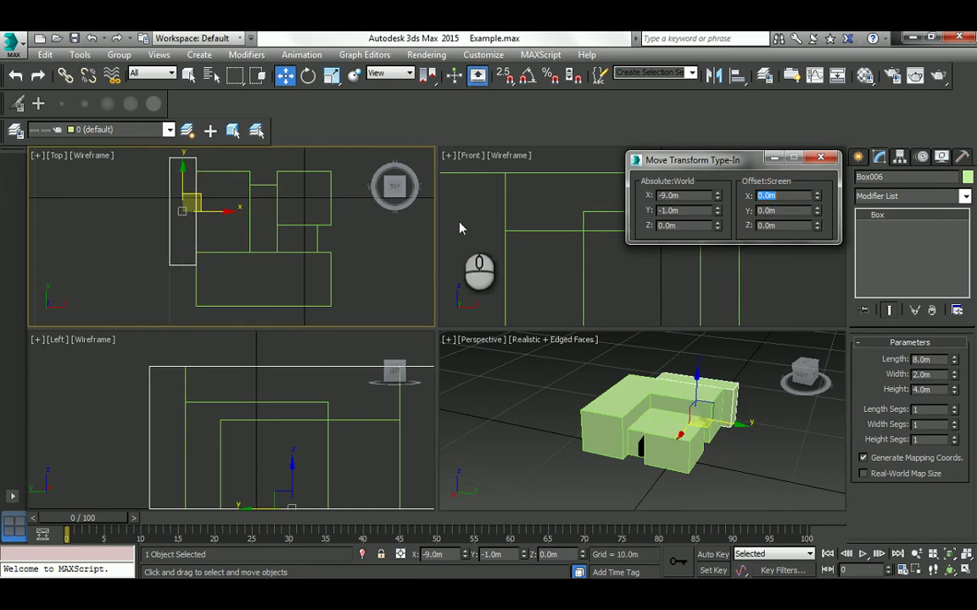
pyautogui.click(782, 211)
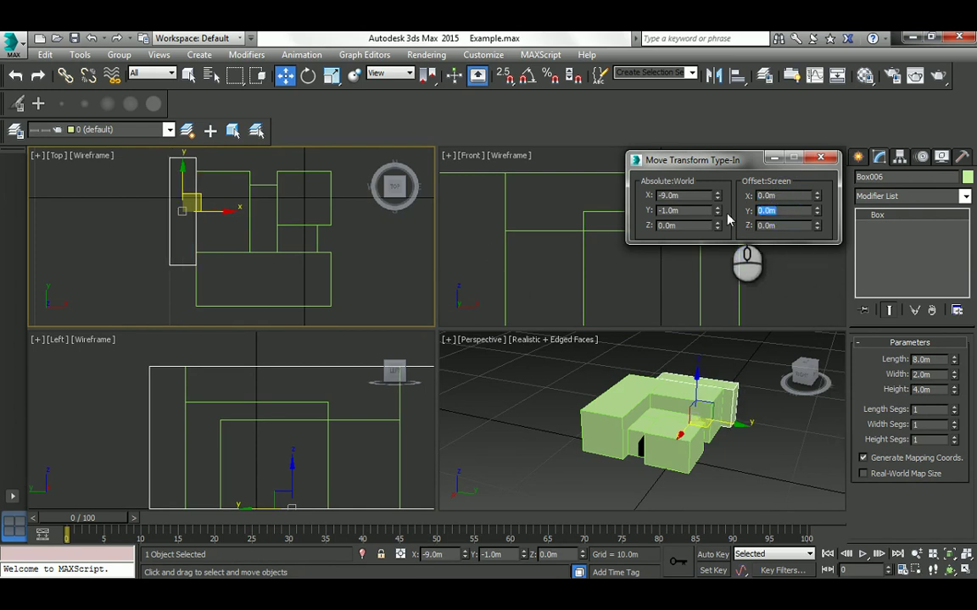
pyautogui.write('-2')
pyautogui.press('Return')
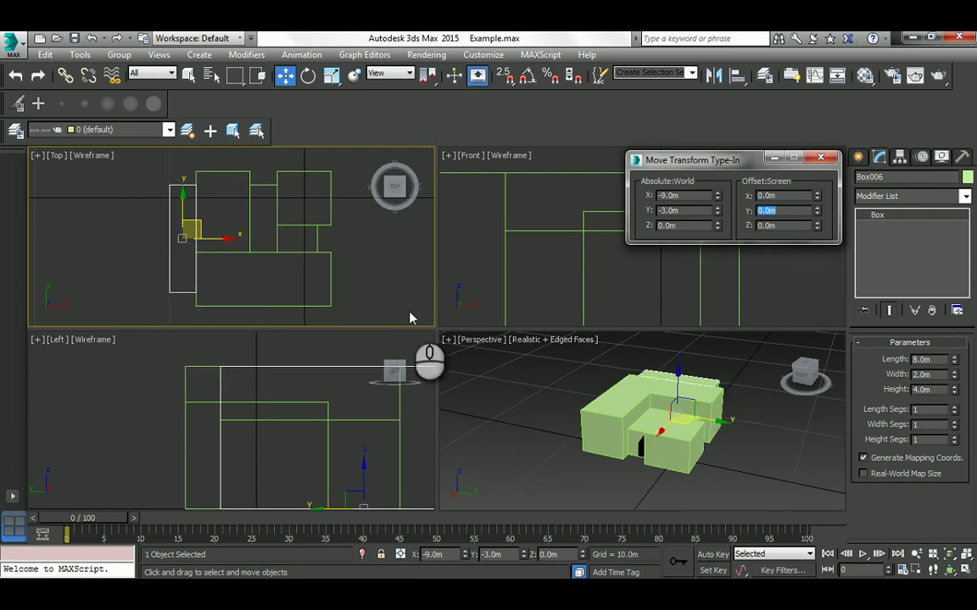
# Step: Copy the long block as Box007 and rotate it 90° about Z
pyautogui.moveTo(312, 272); pyautogui.dragTo(305, 262, button='middle')
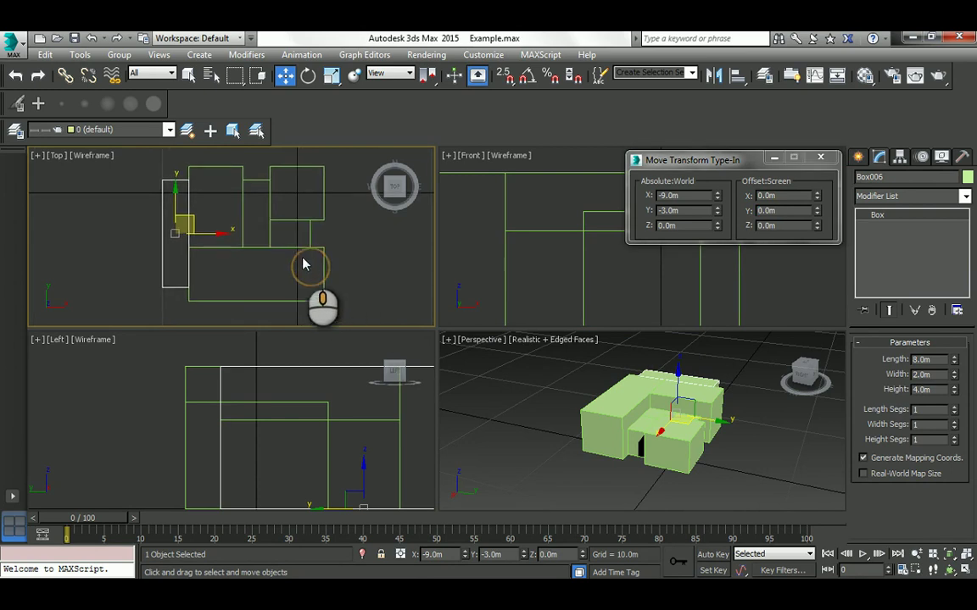
pyautogui.keyDown('shift'); pyautogui.moveTo(231, 195); pyautogui.dragTo(233, 197); pyautogui.keyUp('shift')
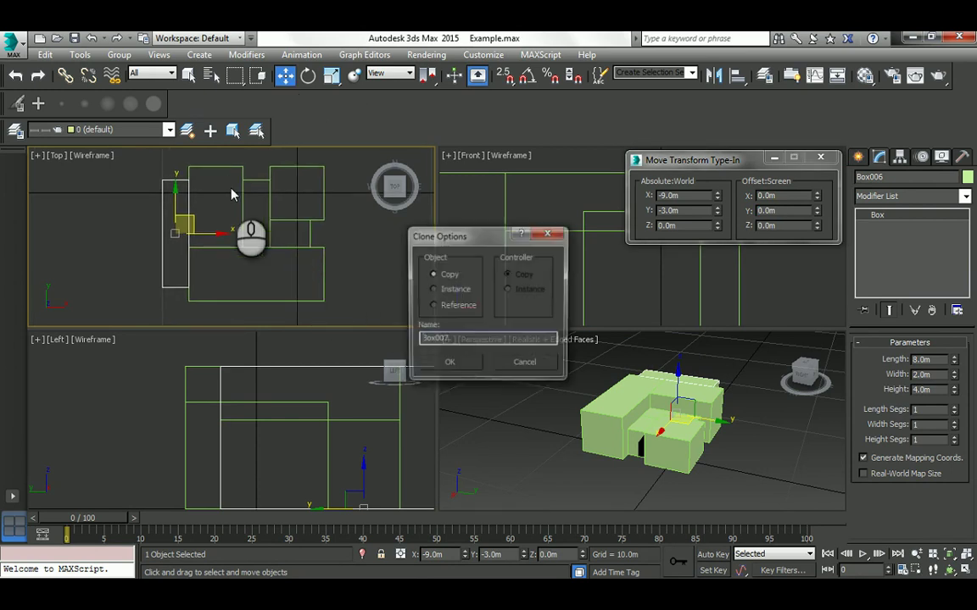
pyautogui.click(413, 339)
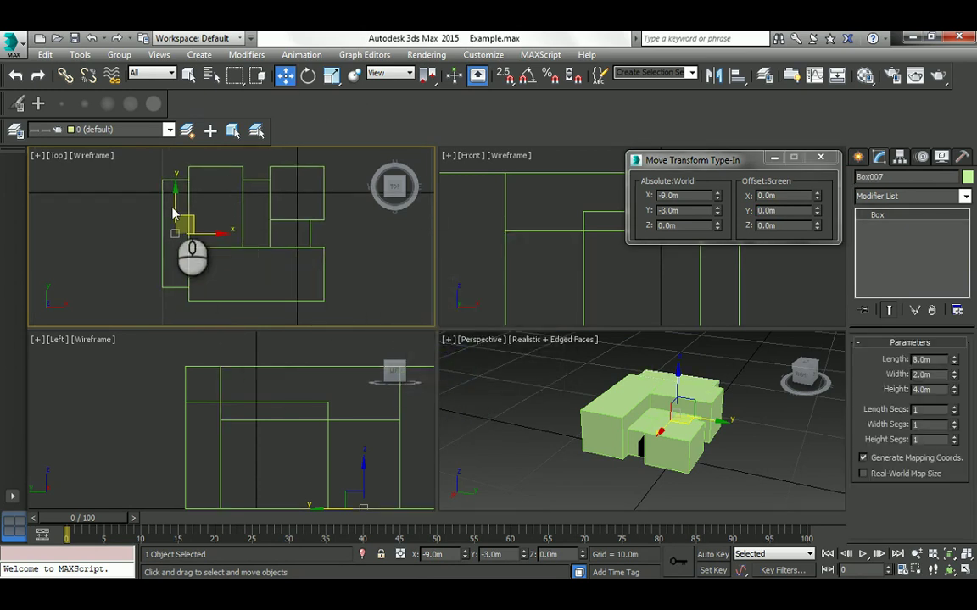
pyautogui.click(308, 76)
pyautogui.doubleClick(764, 228)
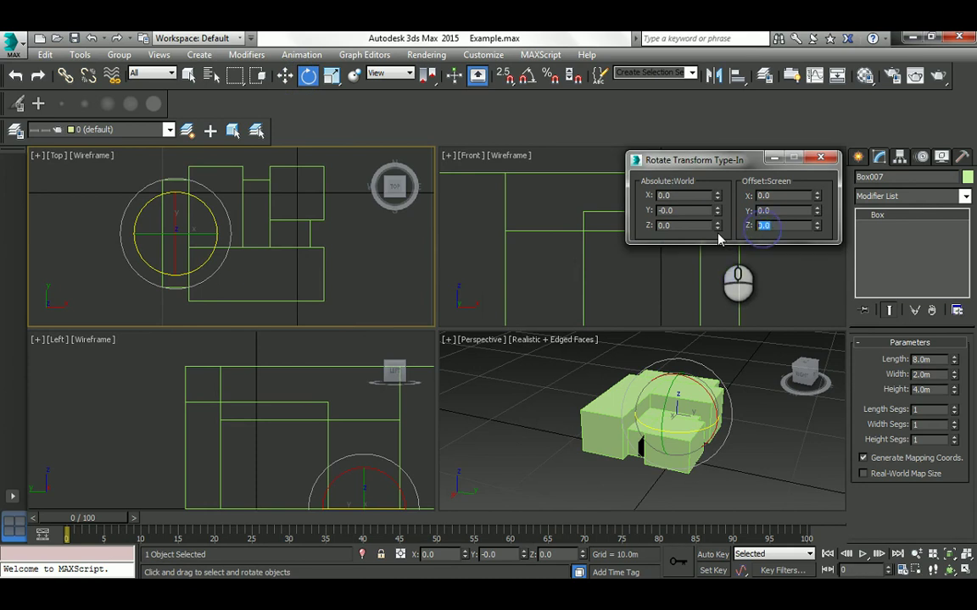
pyautogui.write('90')
pyautogui.press('Return')
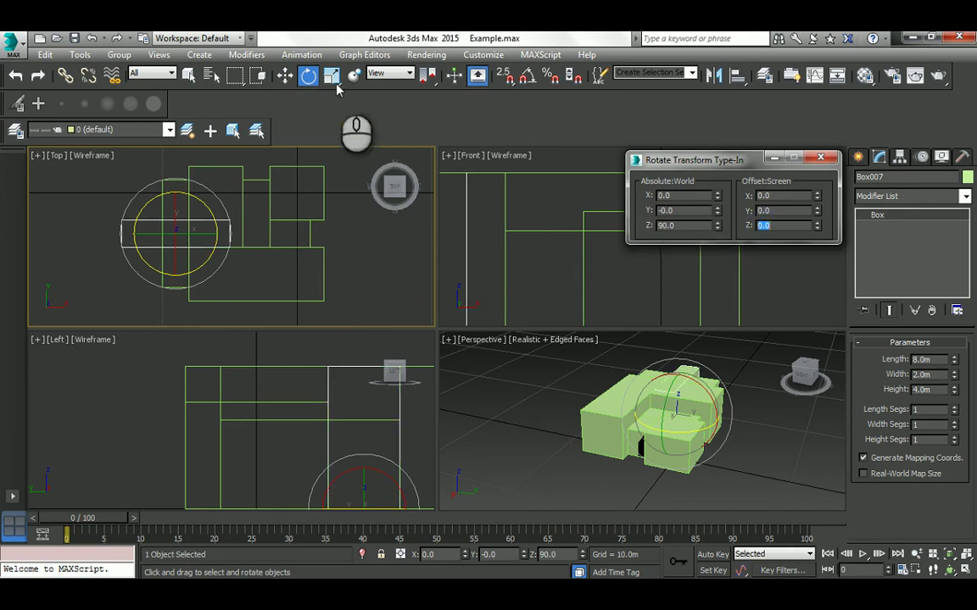
pyautogui.click(285, 75)
# Step: Move Box007 5 m down in Y
pyautogui.moveTo(156, 273); pyautogui.dragTo(190, 209, button='middle')
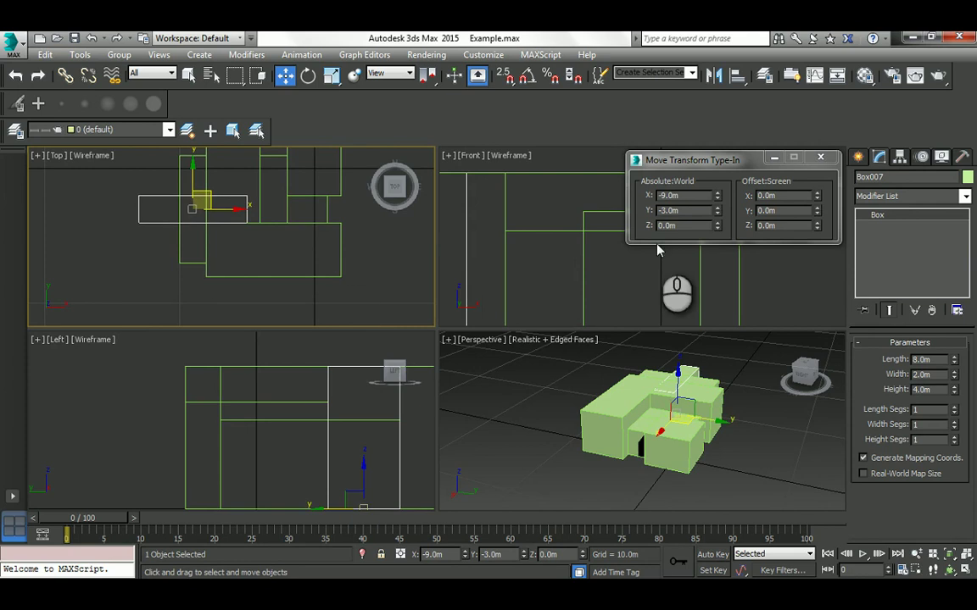
pyautogui.click(779, 214)
pyautogui.write('-')
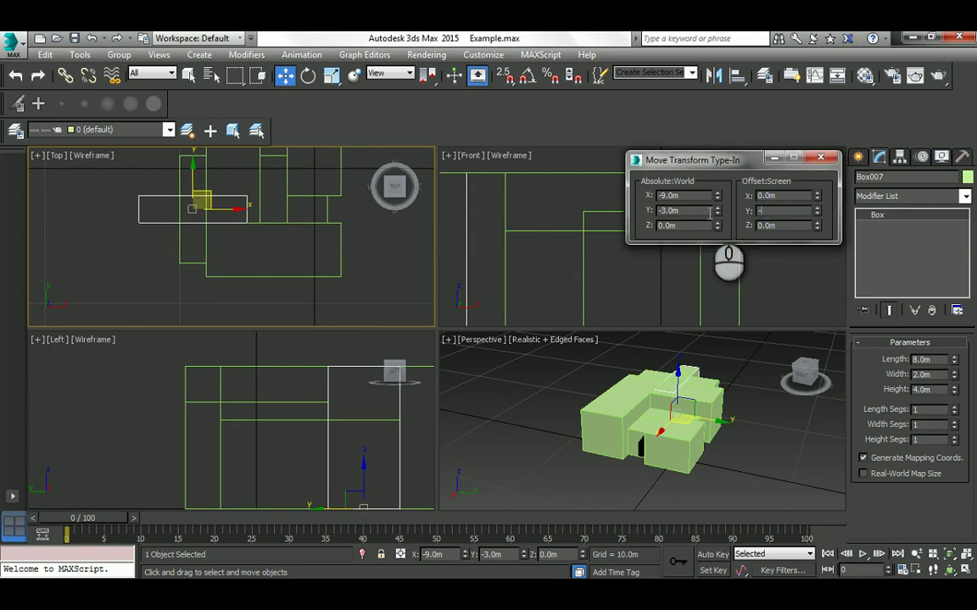
pyautogui.write('5')
pyautogui.press('Return')
pyautogui.moveTo(230, 271); pyautogui.dragTo(231, 254, button='middle')
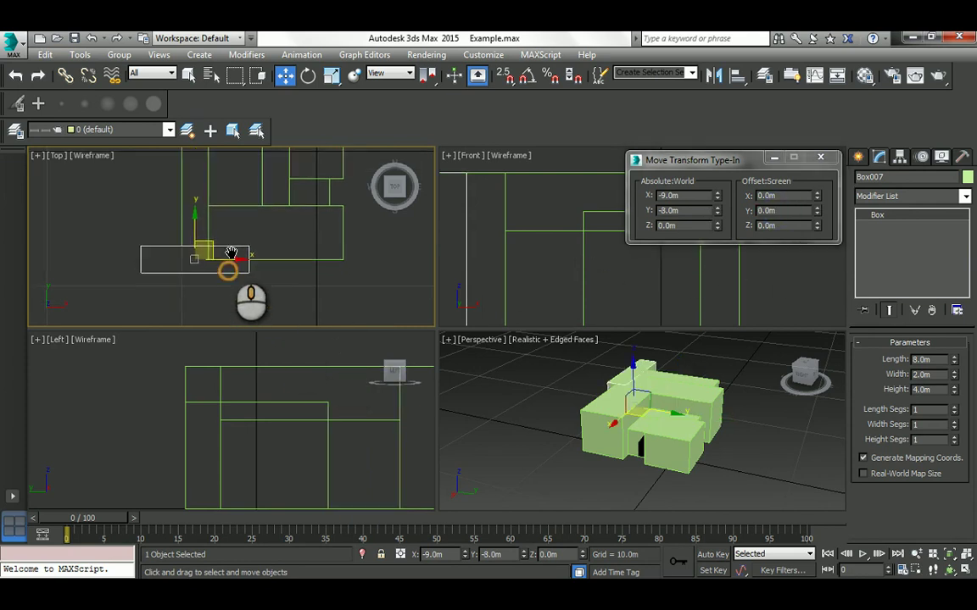
pyautogui.scroll(2, 230, 253)
# Step: Offset Box007 −1 m in Y and 6 m in X to reach X −3.0, Y −9.0
pyautogui.click(774, 196)
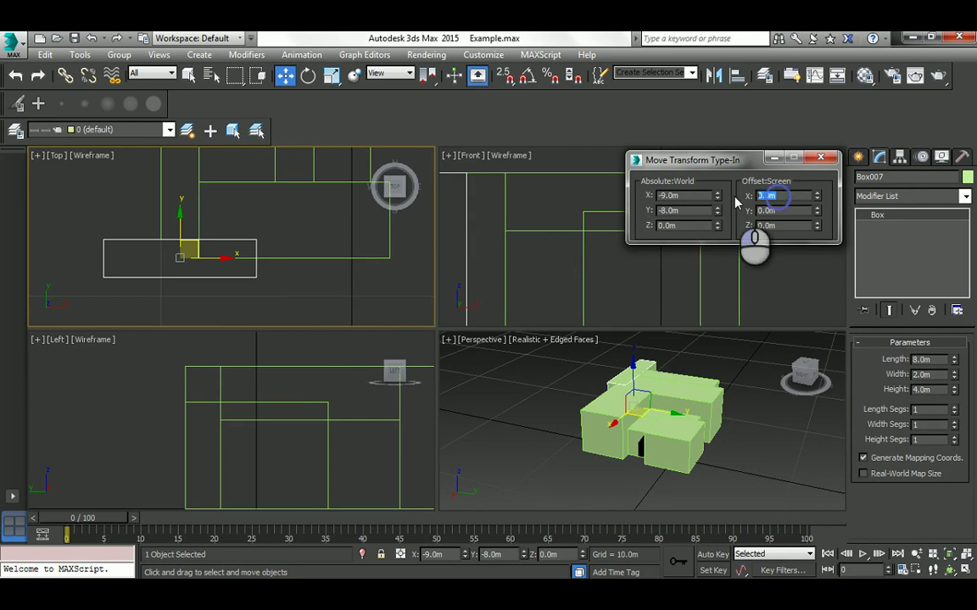
pyautogui.click(781, 211)
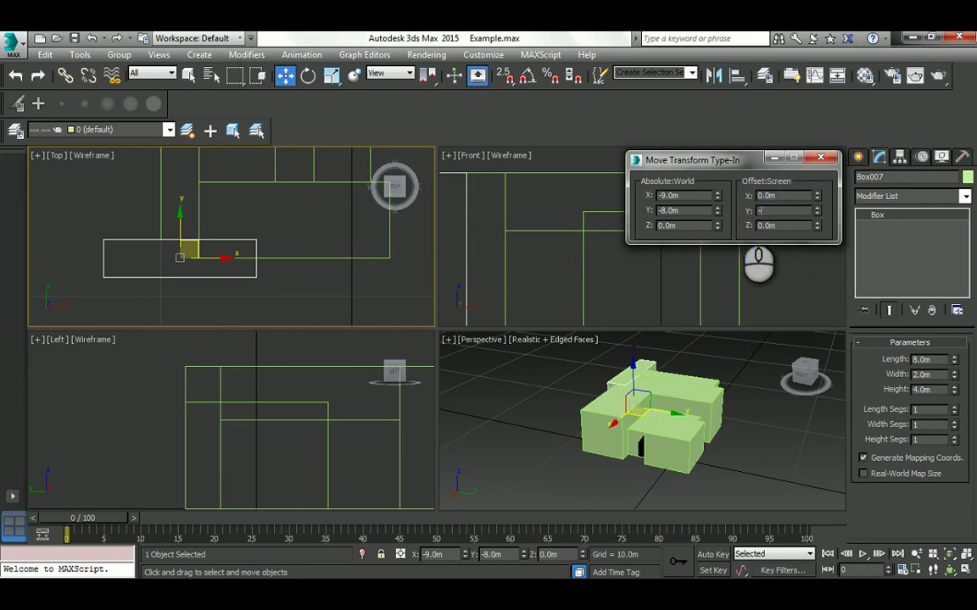
pyautogui.press('Return')
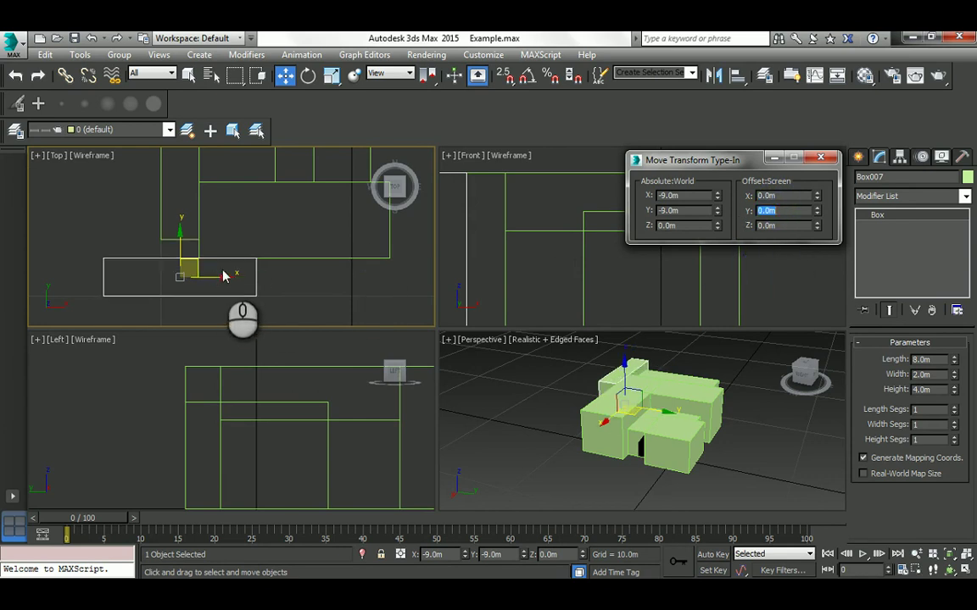
pyautogui.click(789, 195)
pyautogui.write('5')
pyautogui.press('Return')
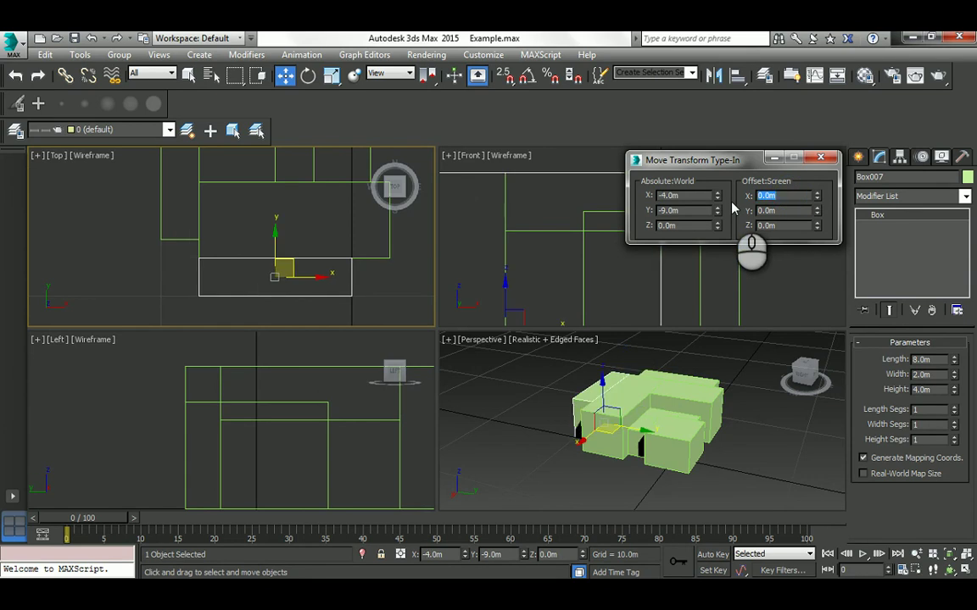
pyautogui.write('1')
pyautogui.press('Return')
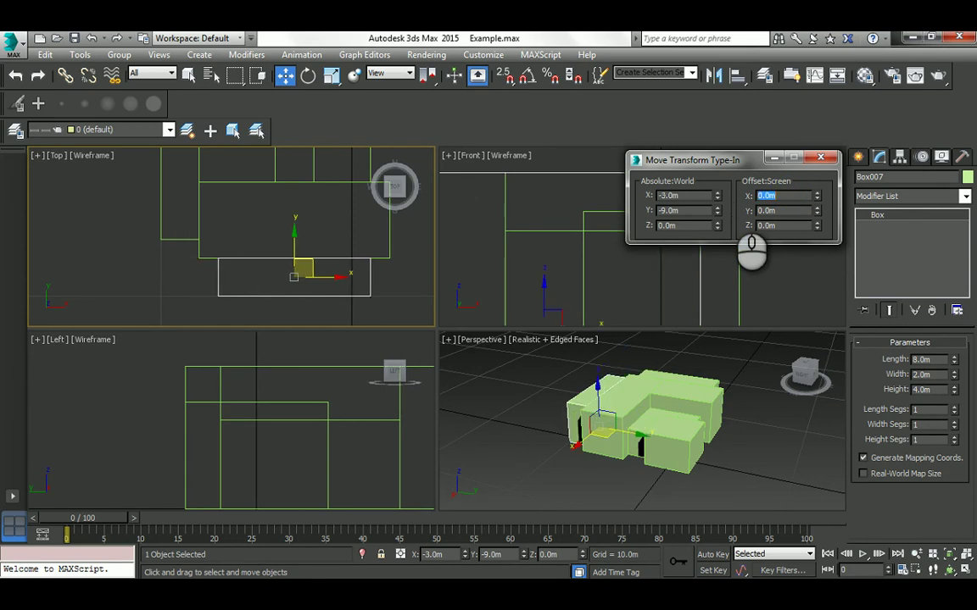
pyautogui.moveTo(242, 237); pyautogui.dragTo(253, 252, button='middle')
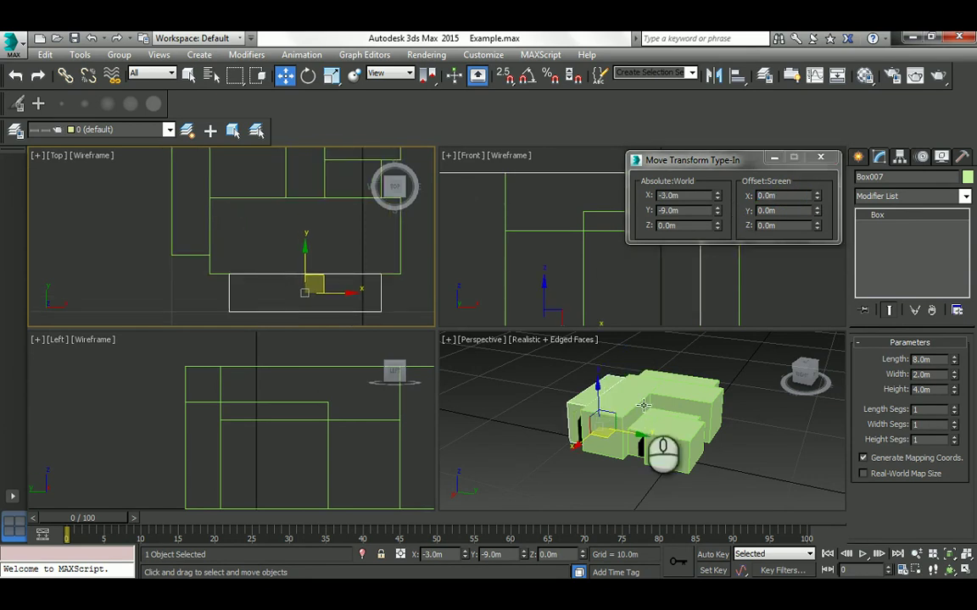
pyautogui.click(950, 573)
pyautogui.moveTo(639, 428); pyautogui.dragTo(613, 414)
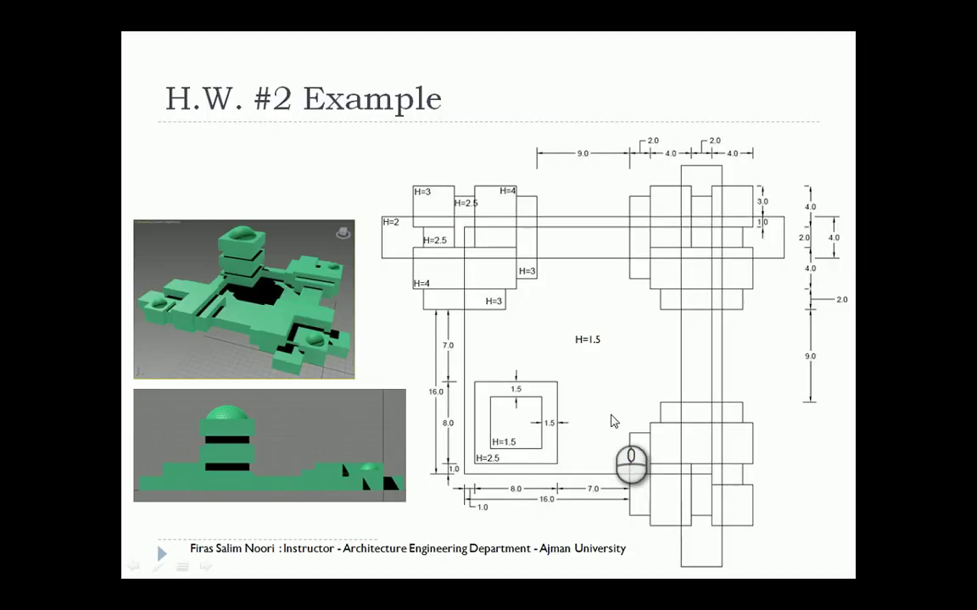
# Step: Set Box006's height to 3 m in the Modify panel
pyautogui.moveTo(625, 395); pyautogui.dragTo(695, 436)
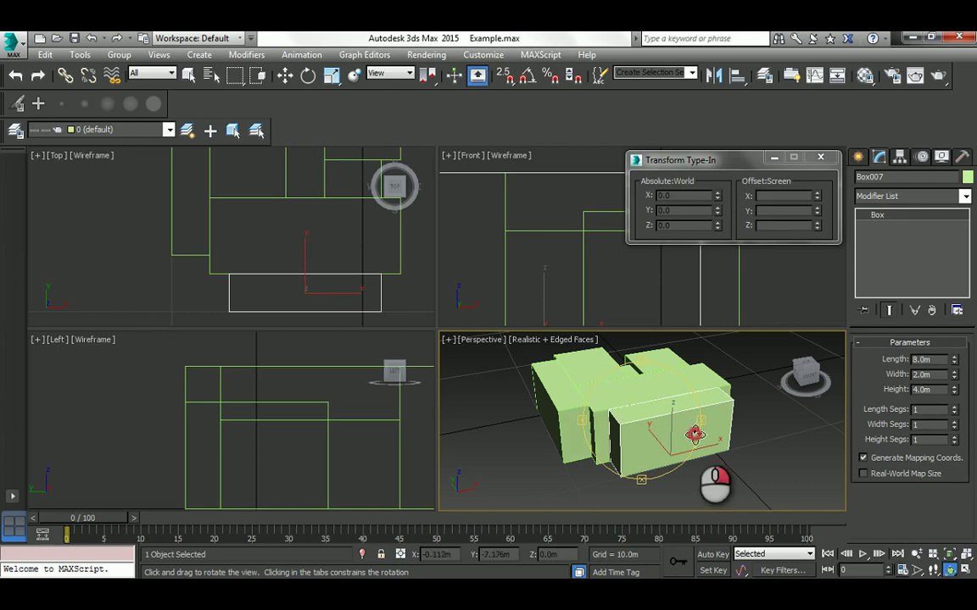
pyautogui.press('w')
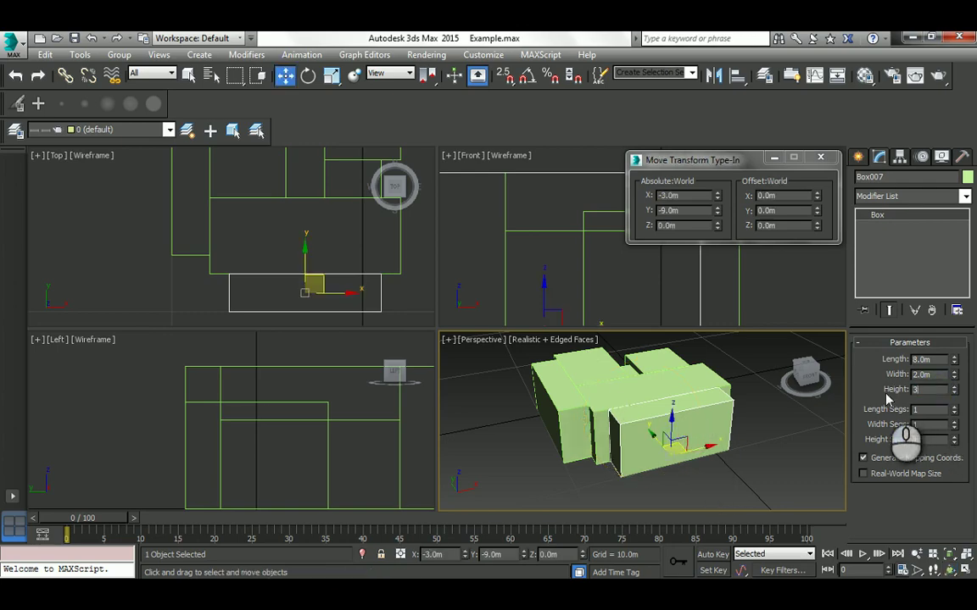
pyautogui.click(565, 436)
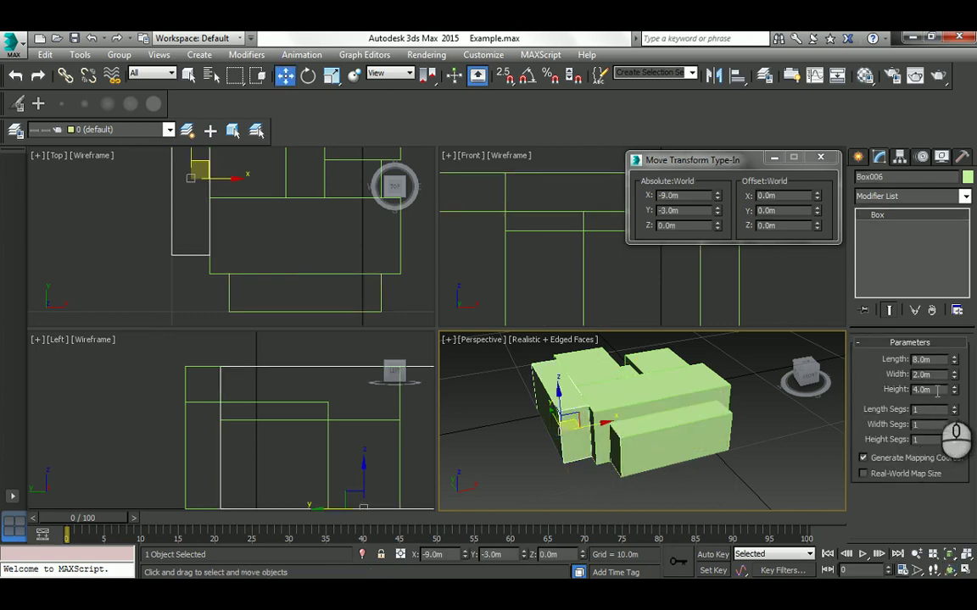
pyautogui.doubleClick(937, 390)
pyautogui.write('3')
pyautogui.click(748, 475)
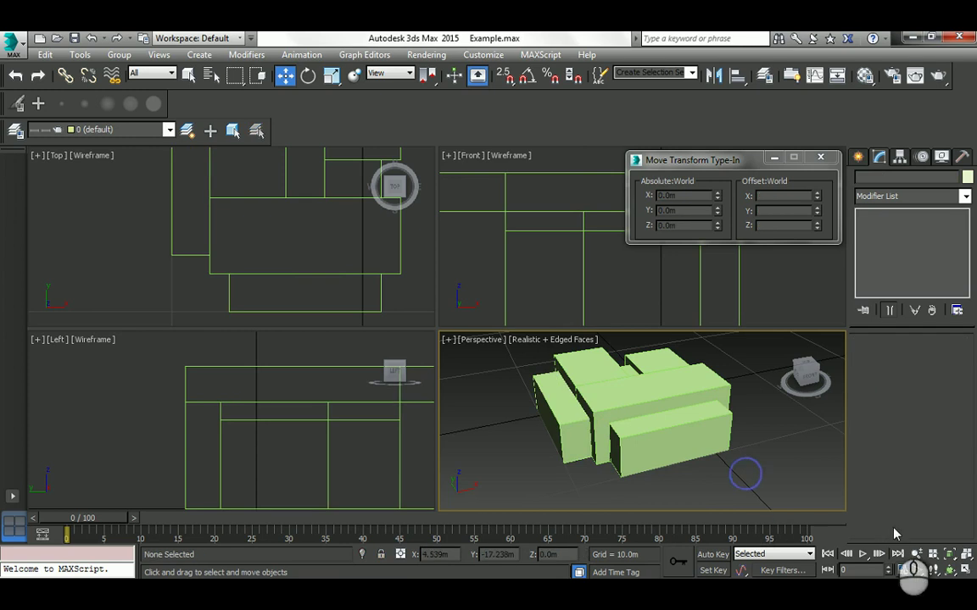
# Step: Orbit the massing and compare it against the PowerPoint plan slide
pyautogui.hotkey('ctrl', 'r')
pyautogui.moveTo(702, 423); pyautogui.dragTo(272, 286)
pyautogui.rightClick(271, 235)
pyautogui.scroll(-4, 241, 244)
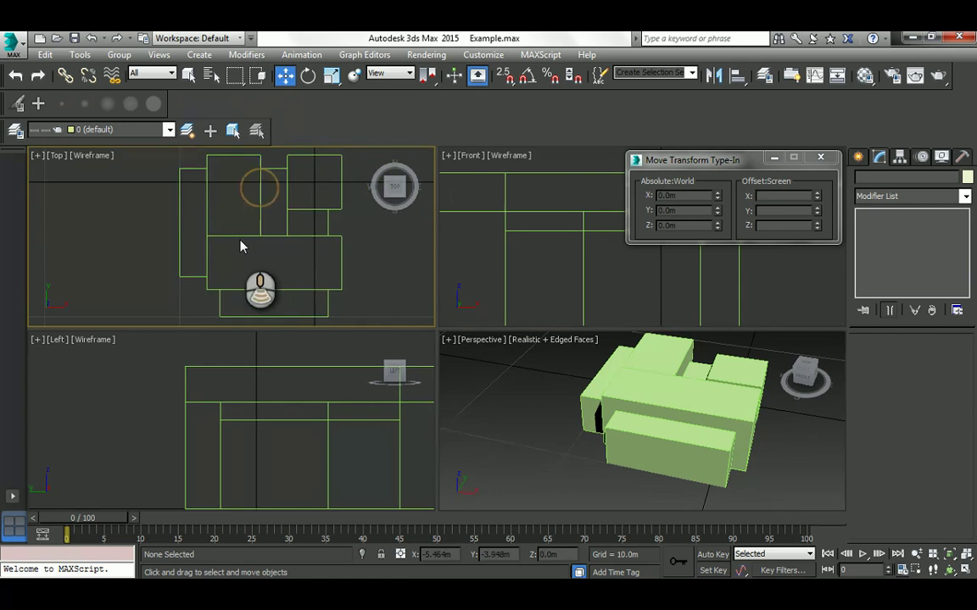
pyautogui.hotkey('alt', 'Tab')
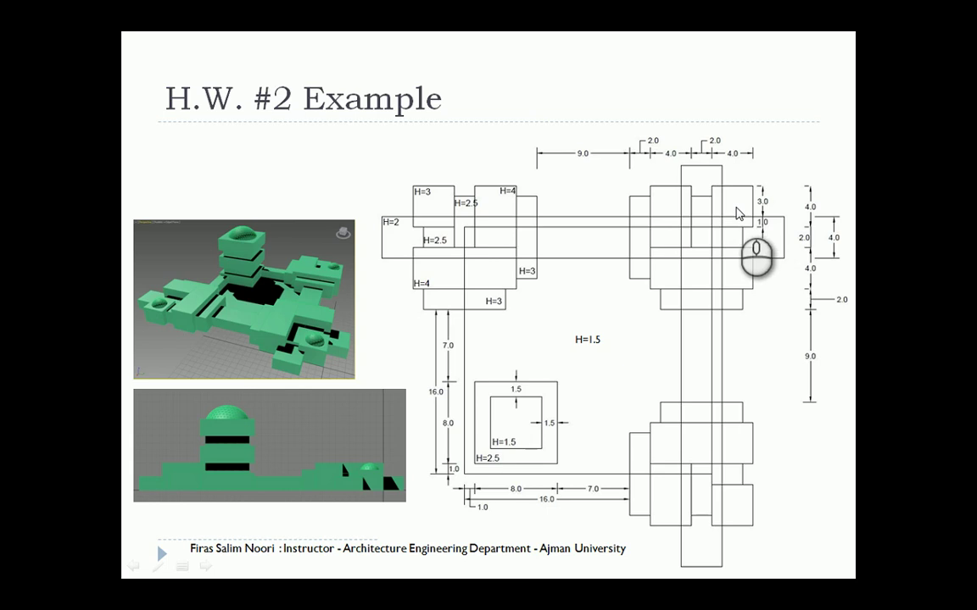
pyautogui.hotkey('alt', 'Tab')
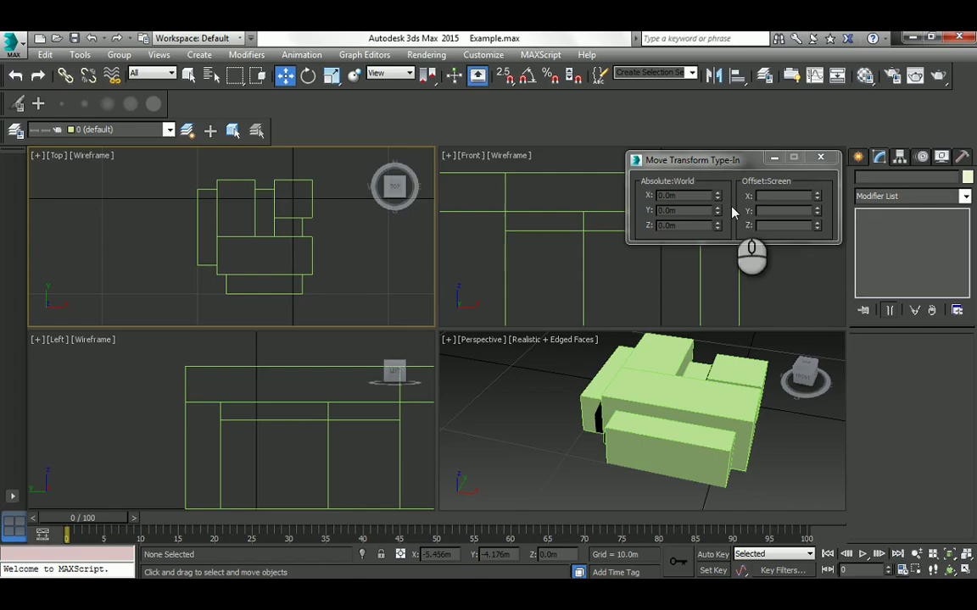
# Step: Draw a 1.267 m hemisphere GeoSphere with AutoGrid on top of the front box
pyautogui.click(858, 158)
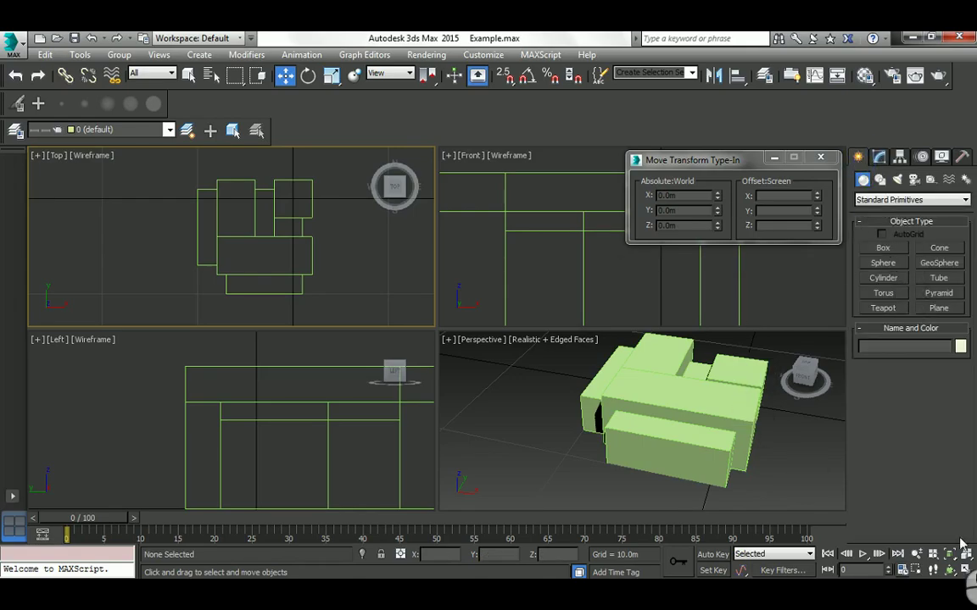
pyautogui.click(950, 570)
pyautogui.moveTo(734, 399); pyautogui.dragTo(654, 399)
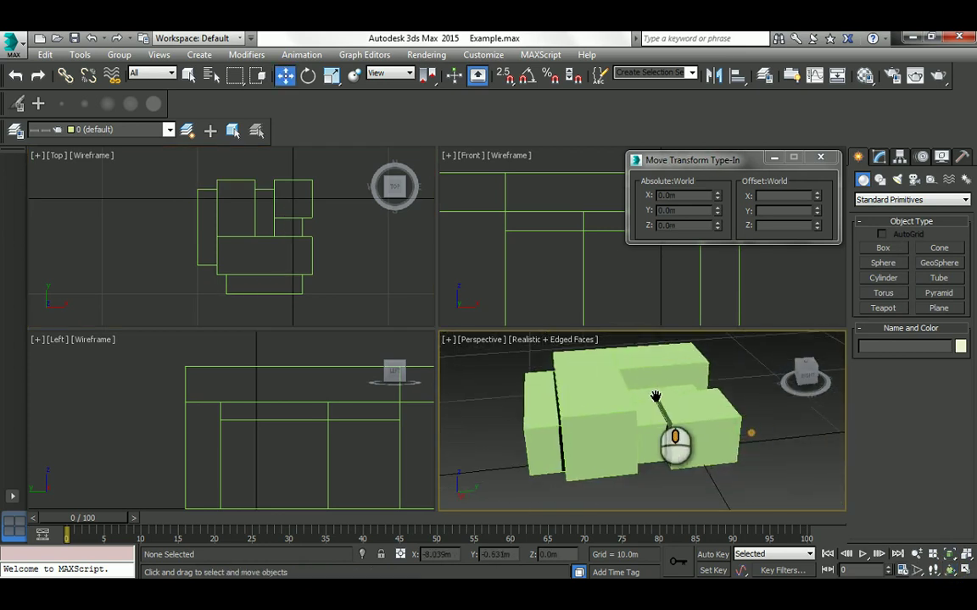
pyautogui.press('w')
pyautogui.keyDown('alt'); pyautogui.moveTo(596, 392); pyautogui.dragTo(638, 401, button='middle'); pyautogui.keyUp('alt')
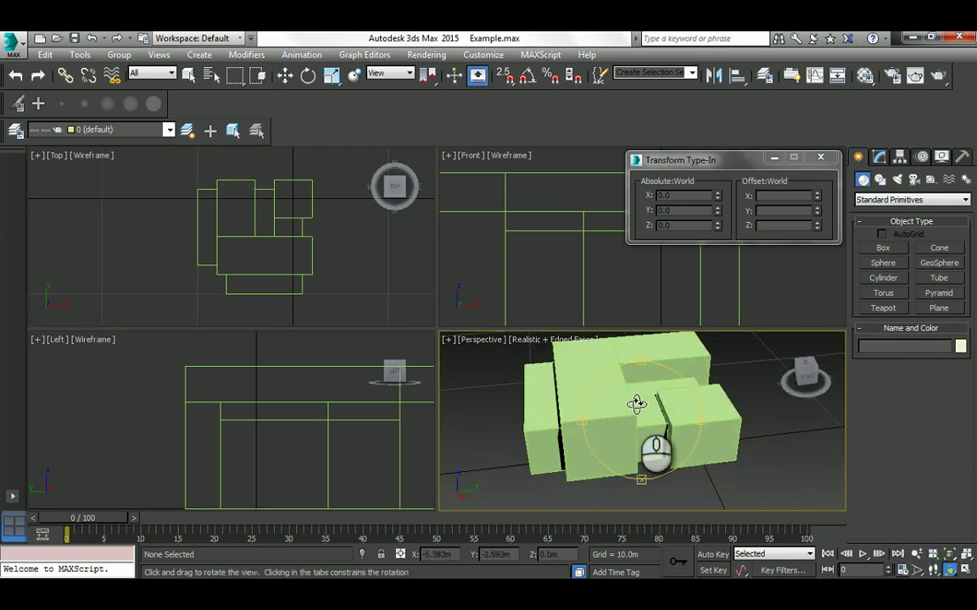
pyautogui.click(939, 265)
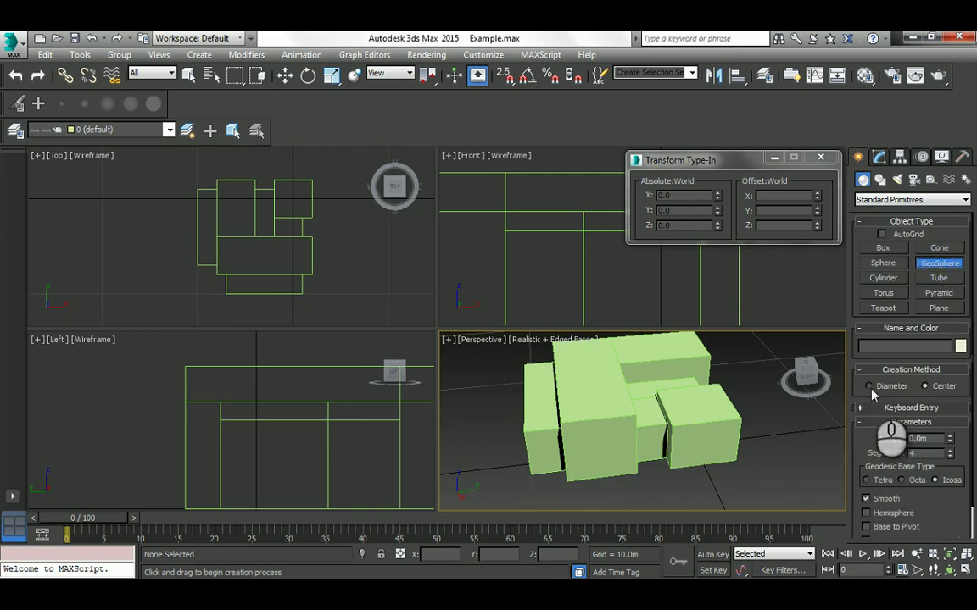
pyautogui.click(882, 234)
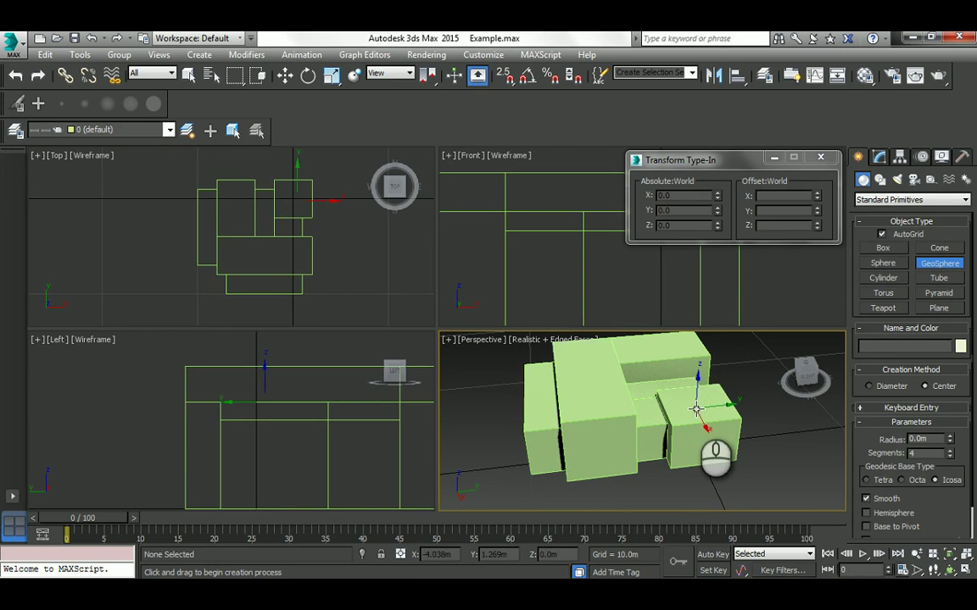
pyautogui.moveTo(858, 442); pyautogui.dragTo(857, 408)
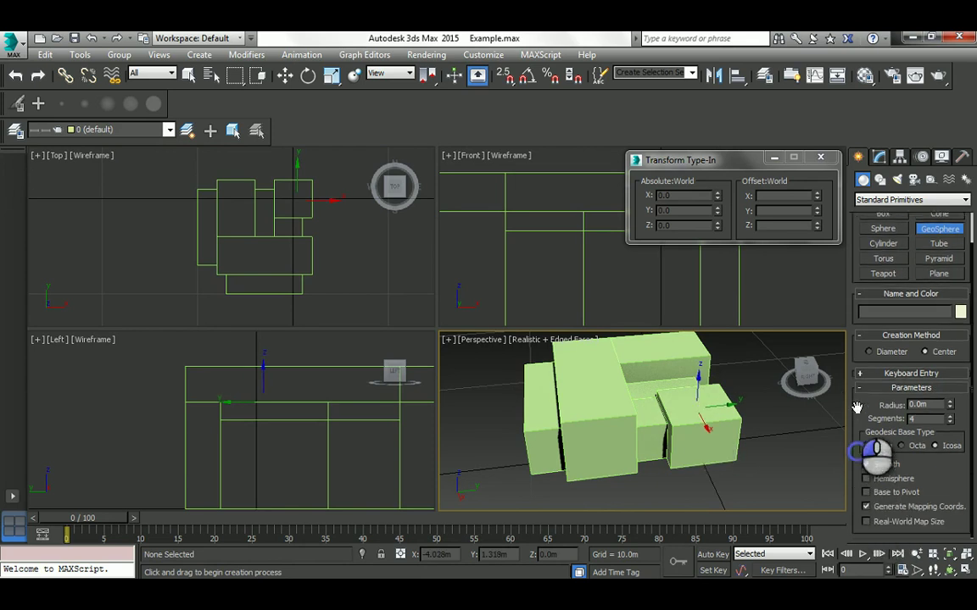
pyautogui.click(866, 480)
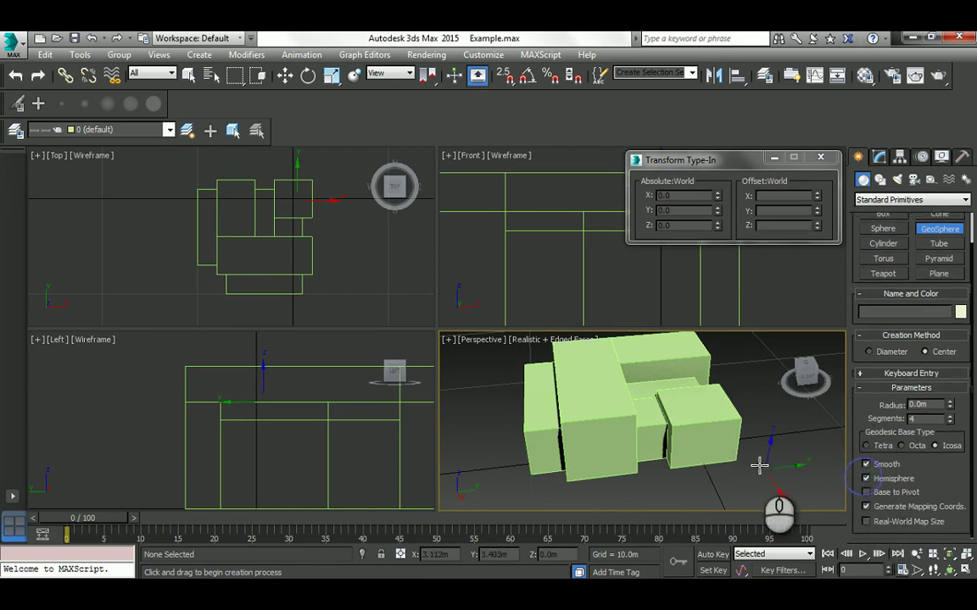
pyautogui.moveTo(695, 404); pyautogui.dragTo(716, 410)
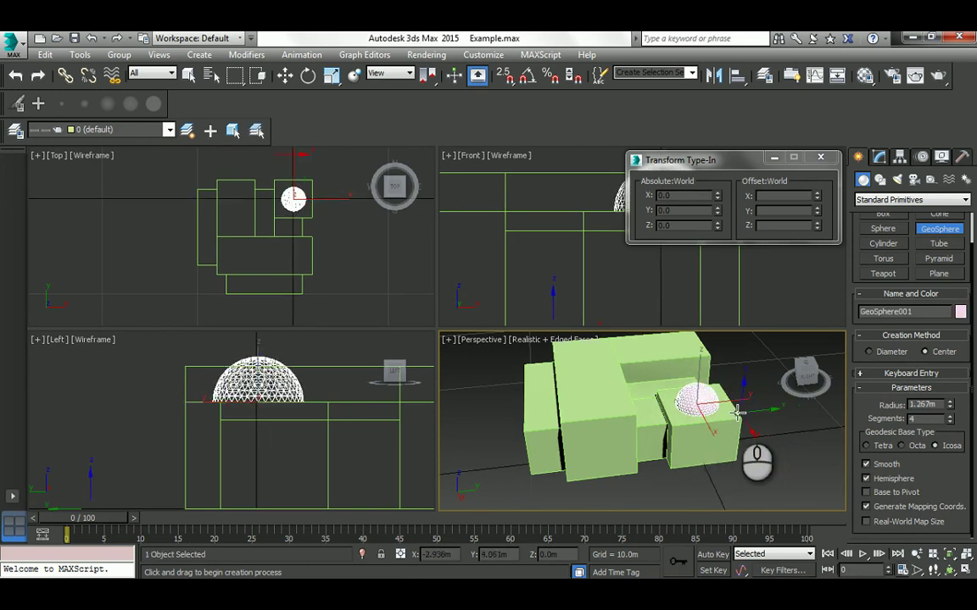
pyautogui.rightClick(737, 411)
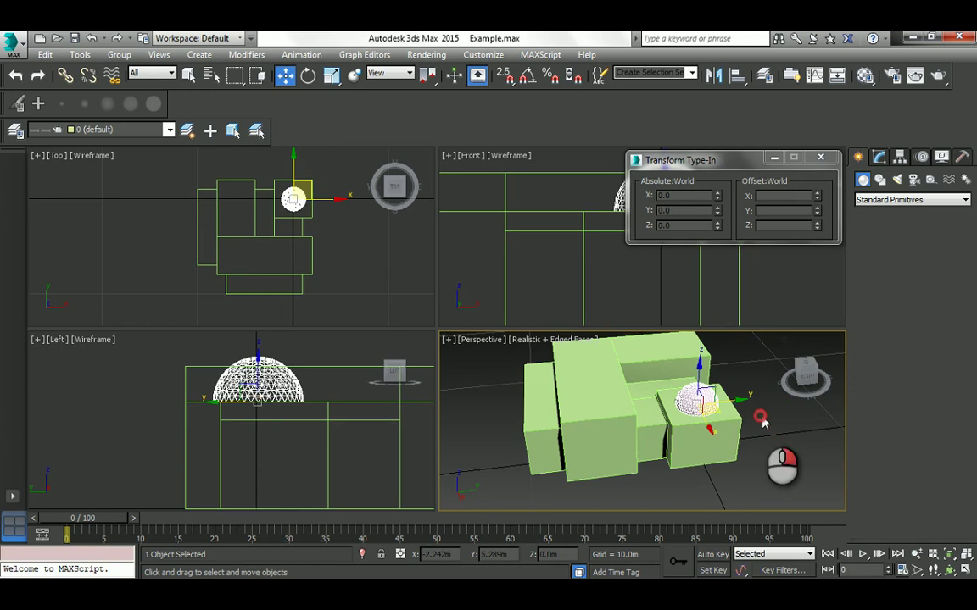
# Step: Drag the dome up and right in the Top view and reselect it
pyautogui.click(299, 234)
pyautogui.scroll(5, 298, 234)
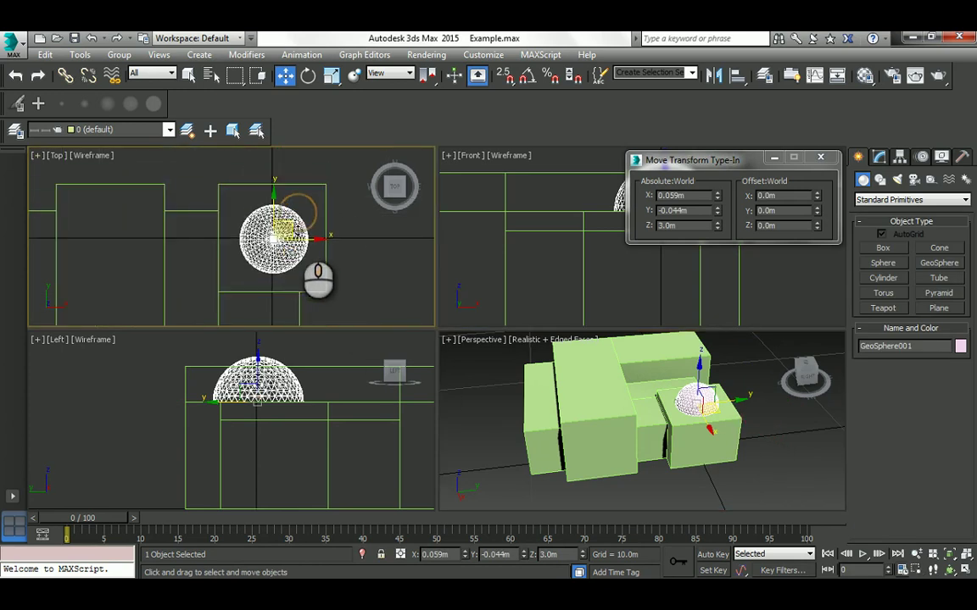
pyautogui.moveTo(288, 230); pyautogui.dragTo(310, 212)
pyautogui.click(329, 247)
pyautogui.click(293, 234)
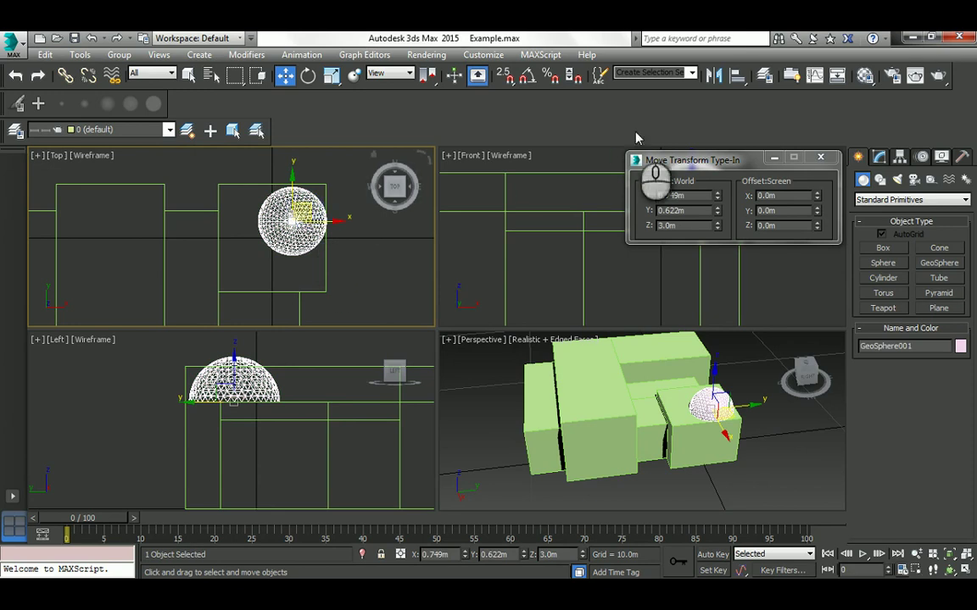
# Step: Align the dome's pivot to Box001's pivot in X and Y
pyautogui.click(736, 78)
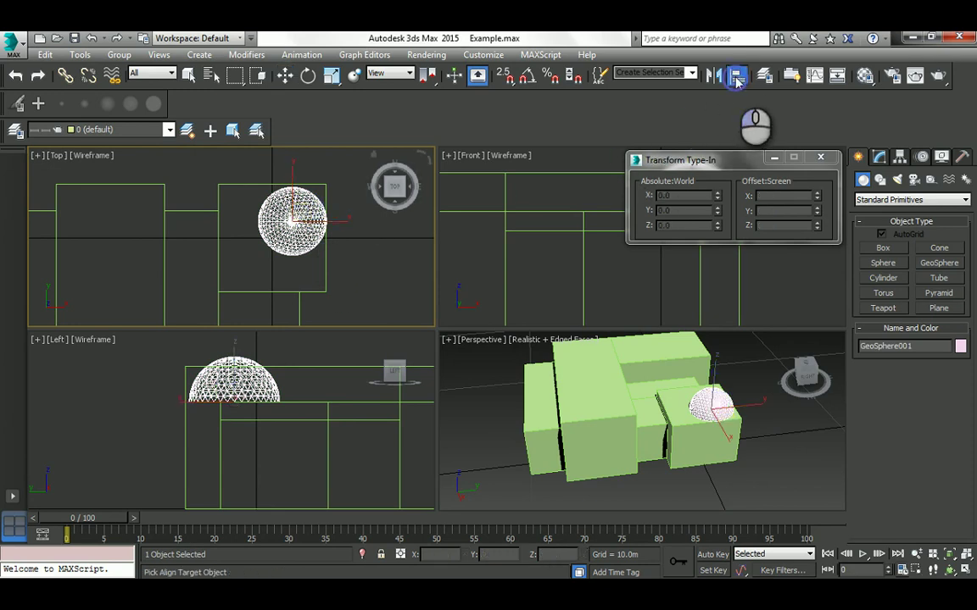
pyautogui.rightClick(344, 260)
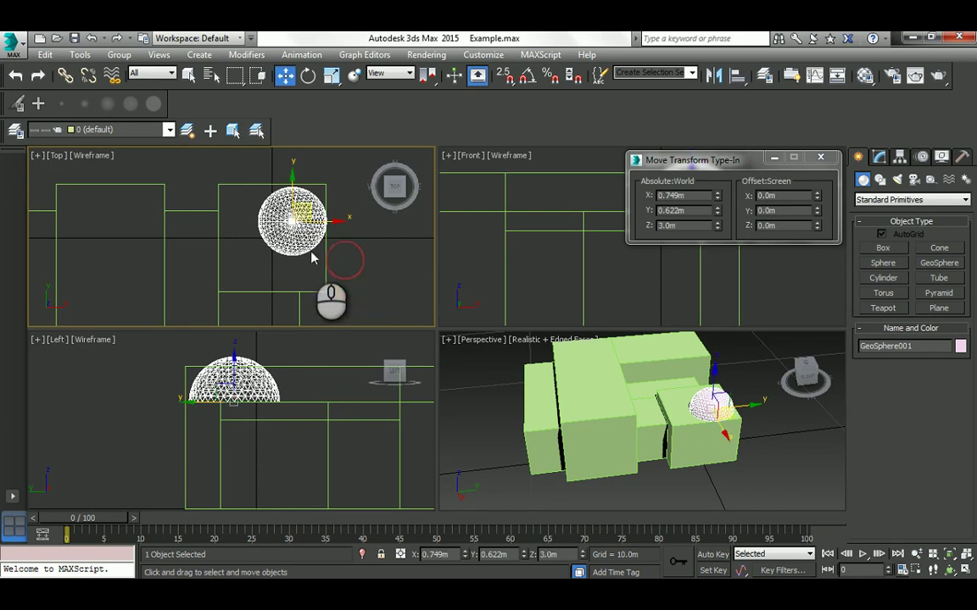
pyautogui.click(736, 78)
pyautogui.click(236, 187)
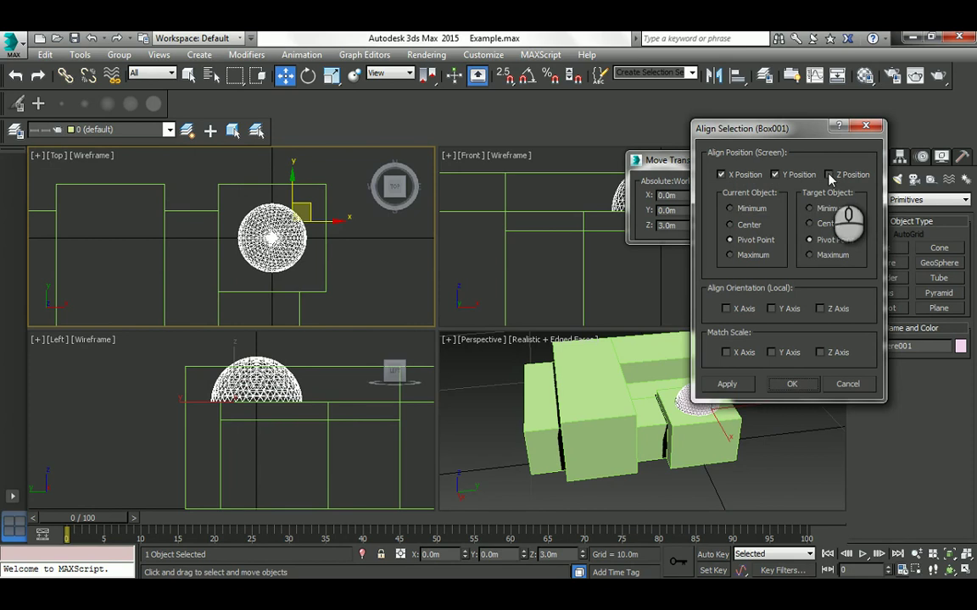
pyautogui.click(736, 241)
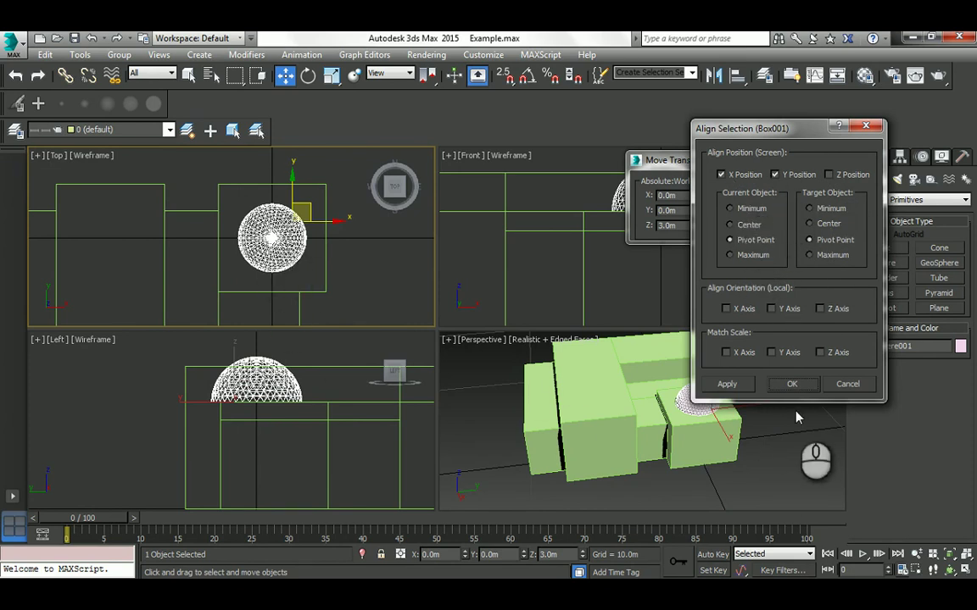
pyautogui.click(787, 384)
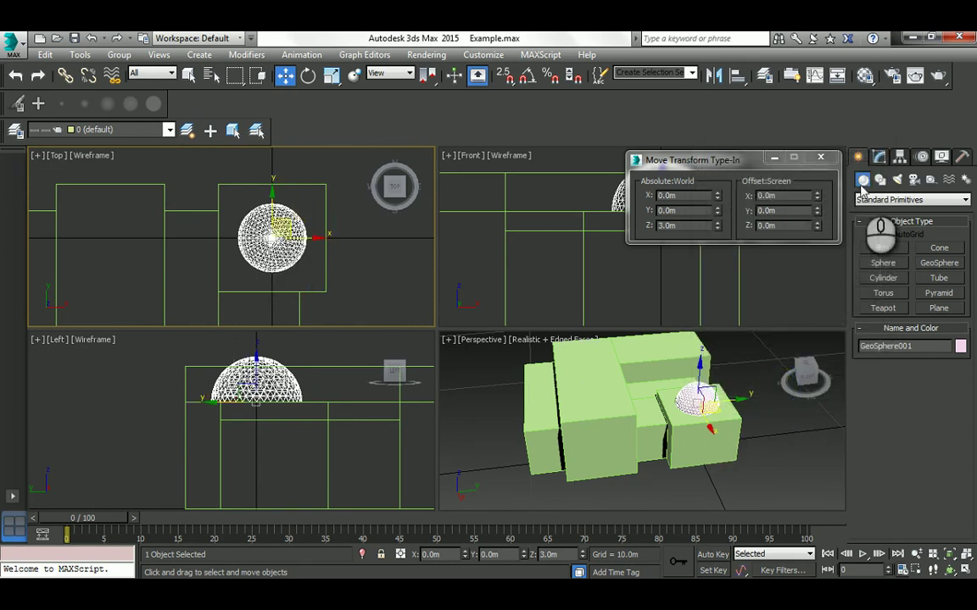
pyautogui.click(879, 159)
# Step: Set the GeoSphere dome's radius to 1.5m
pyautogui.moveTo(933, 359); pyautogui.dragTo(893, 360)
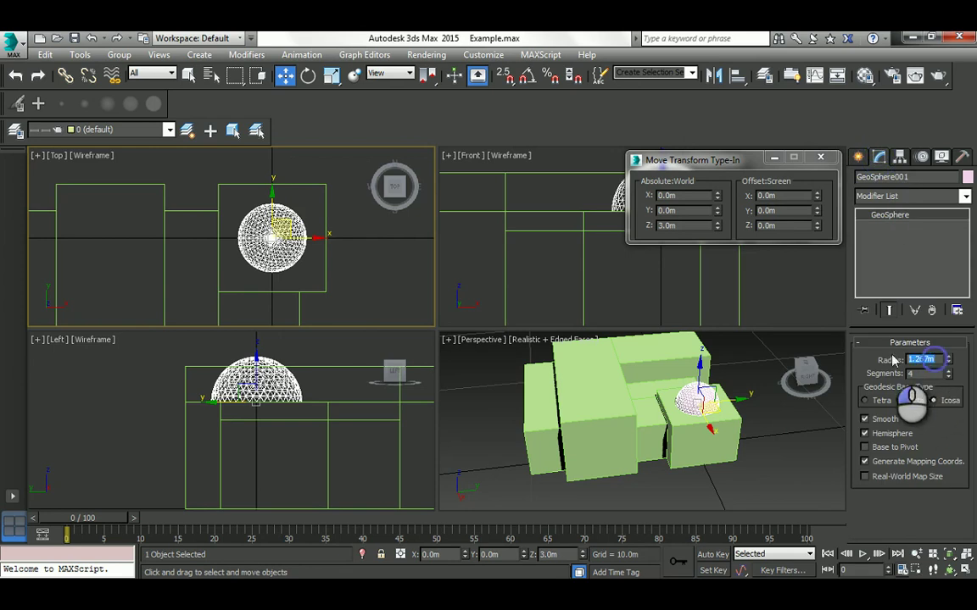
pyautogui.write('1.5')
pyautogui.press('Return')
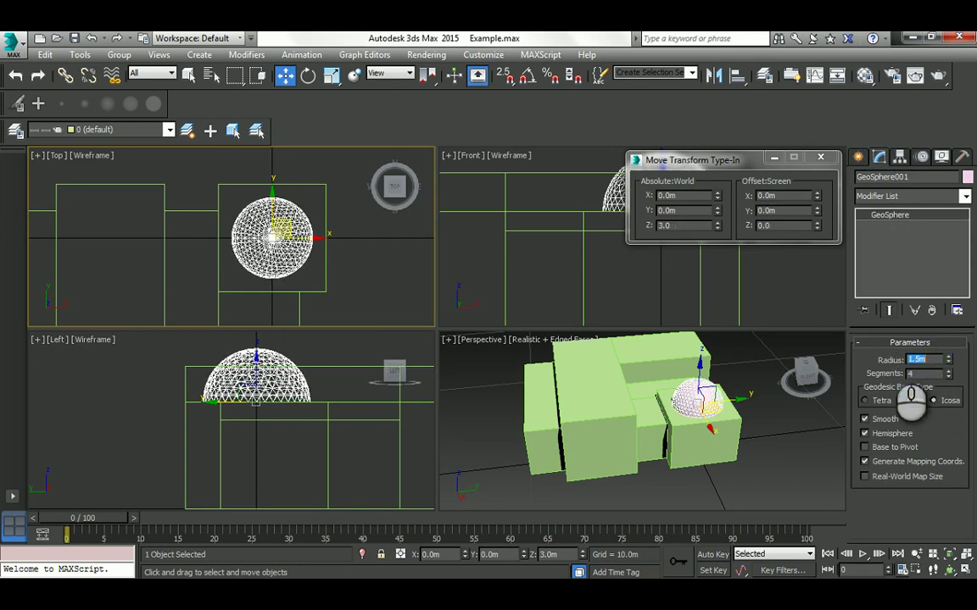
pyautogui.keyDown('alt'); pyautogui.moveTo(674, 437); pyautogui.dragTo(752, 465, button='middle'); pyautogui.keyUp('alt')
pyautogui.click(751, 464)
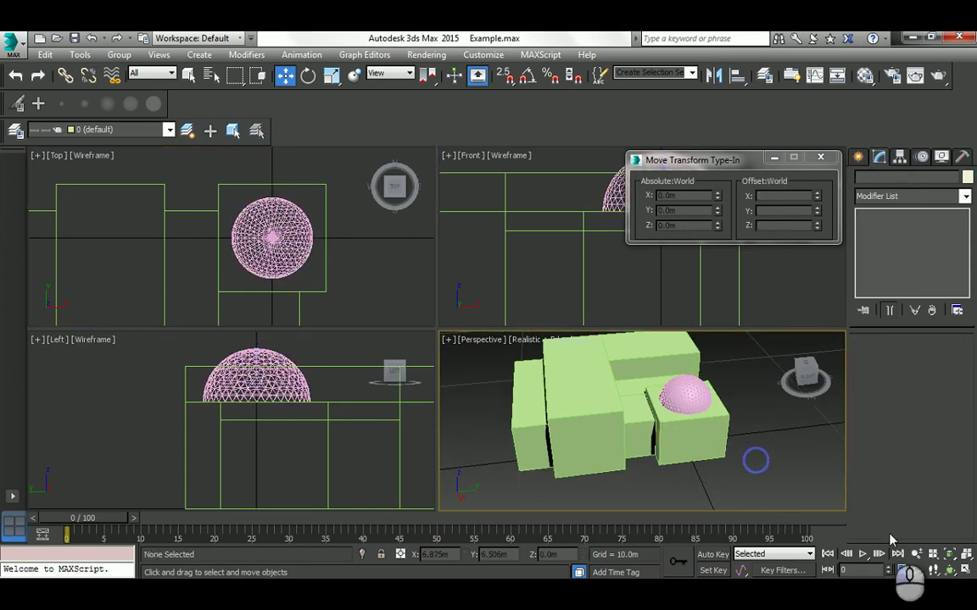
# Step: Orbit the Perspective view around the massing to inspect the enlarged dome
pyautogui.click(947, 570)
pyautogui.moveTo(593, 424); pyautogui.dragTo(662, 428)
pyautogui.rightClick(649, 424)
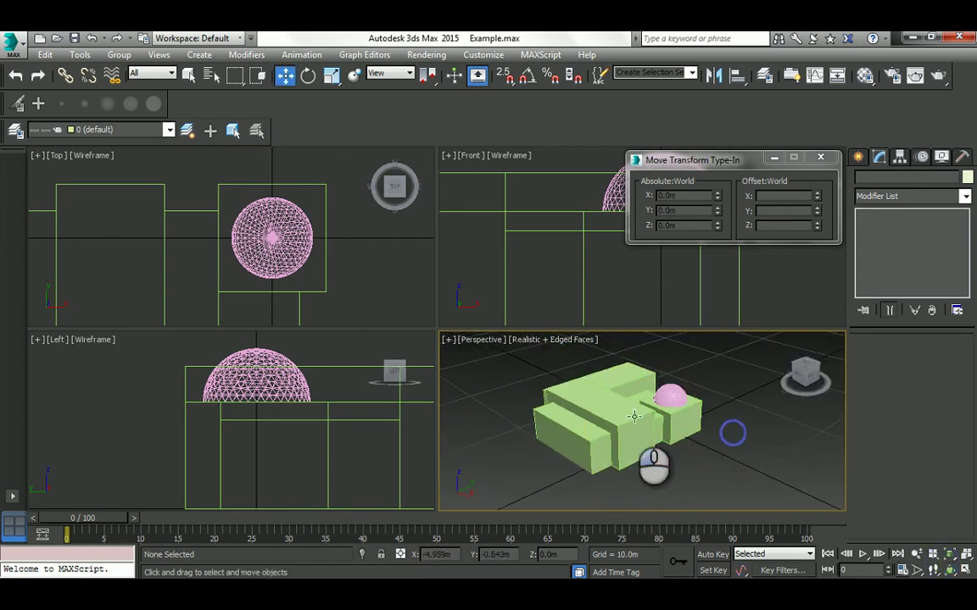
pyautogui.click(948, 570)
pyautogui.moveTo(585, 420); pyautogui.dragTo(639, 426)
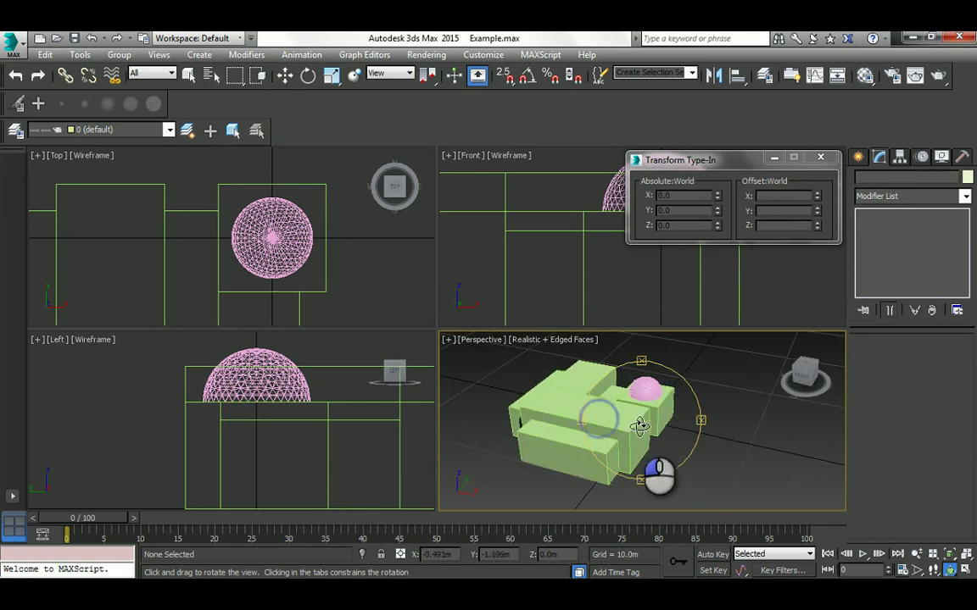
pyautogui.rightClick(678, 428)
# Step: Check Box001, the object colour choices, and a box selection of all eight pieces
pyautogui.click(669, 417)
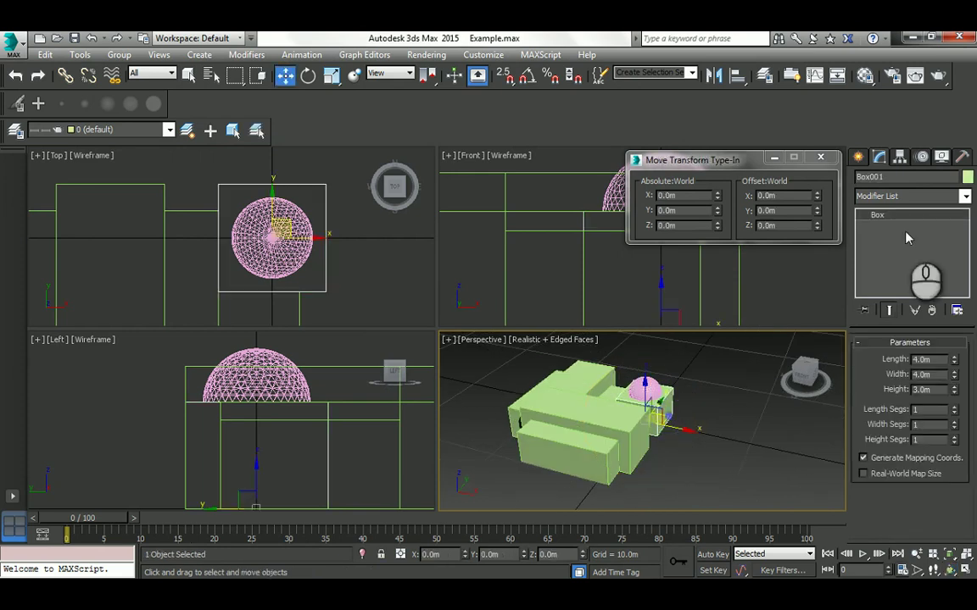
pyautogui.click(744, 411)
pyautogui.click(967, 176)
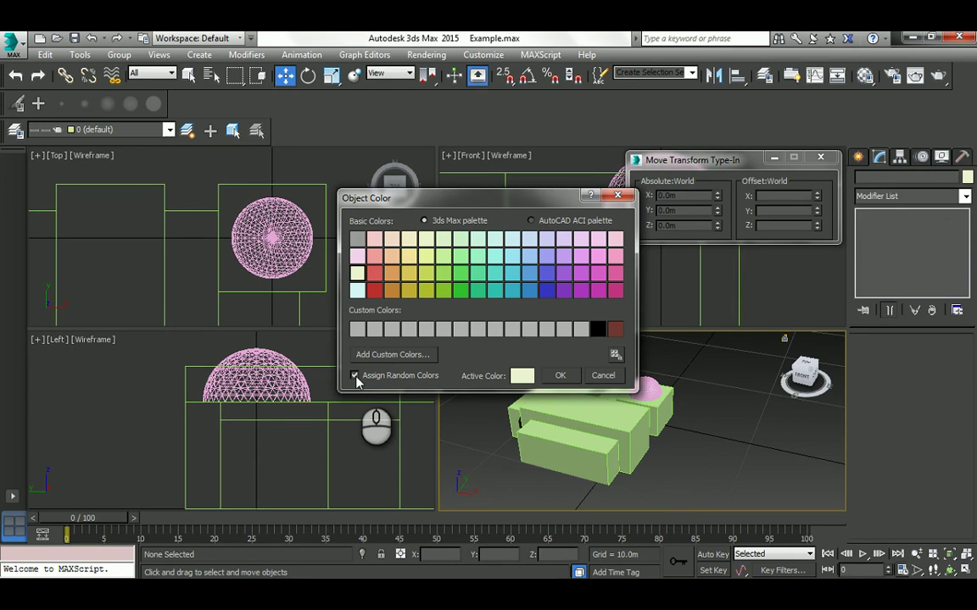
pyautogui.click(560, 376)
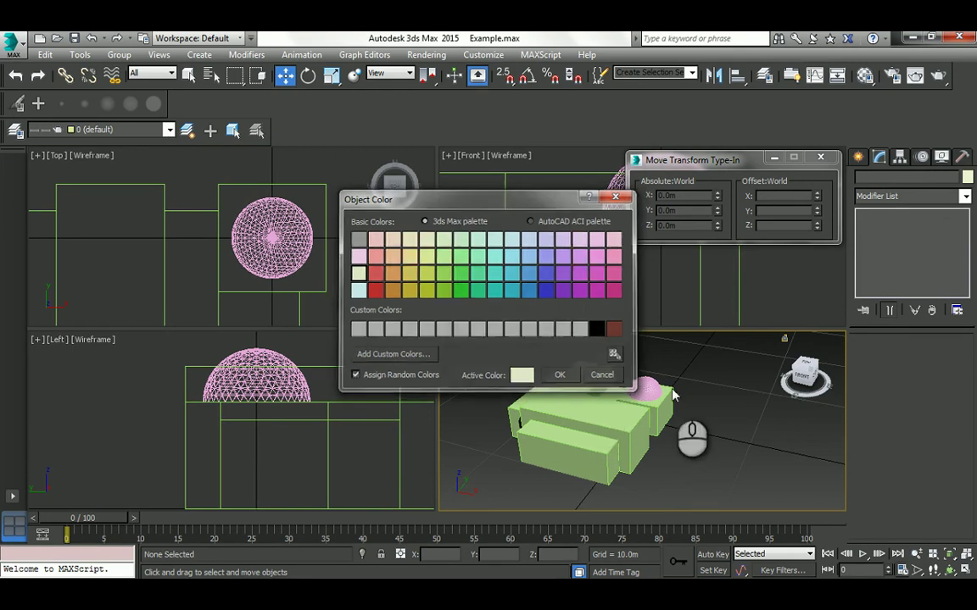
pyautogui.moveTo(687, 369); pyautogui.dragTo(490, 475)
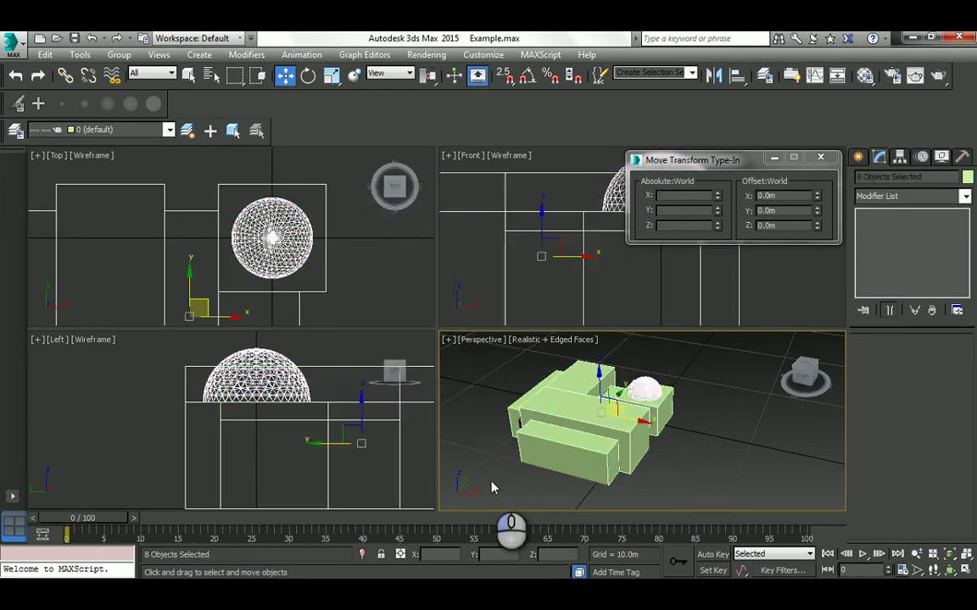
pyautogui.click(504, 403)
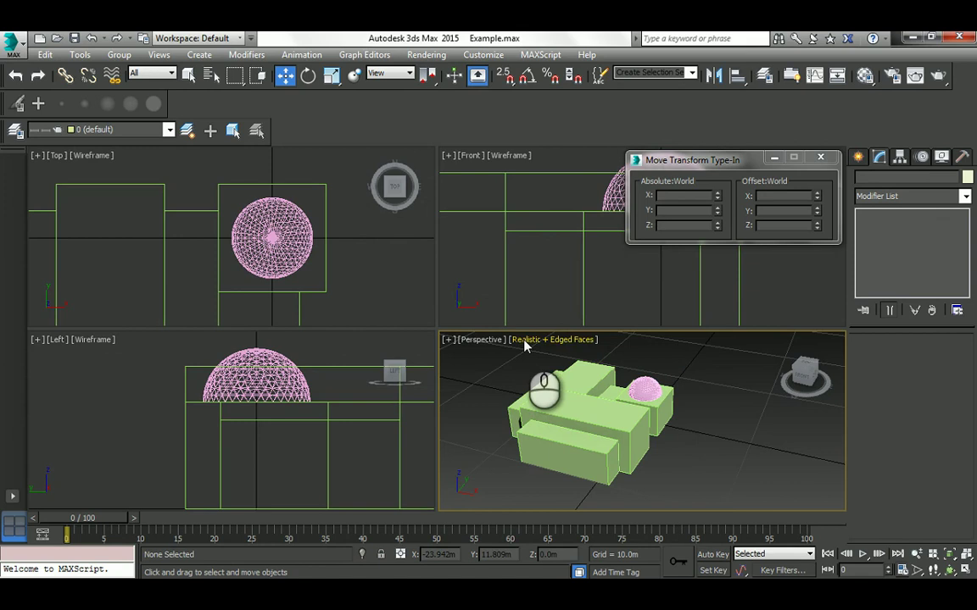
# Step: Switch the Perspective view to Clay shading and orbit it slightly
pyautogui.click(525, 340)
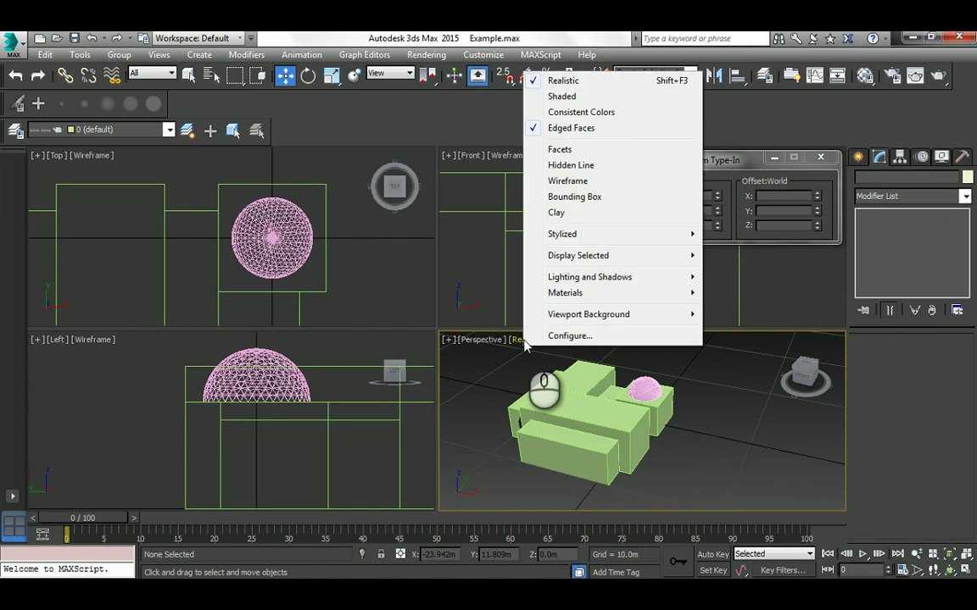
pyautogui.click(557, 212)
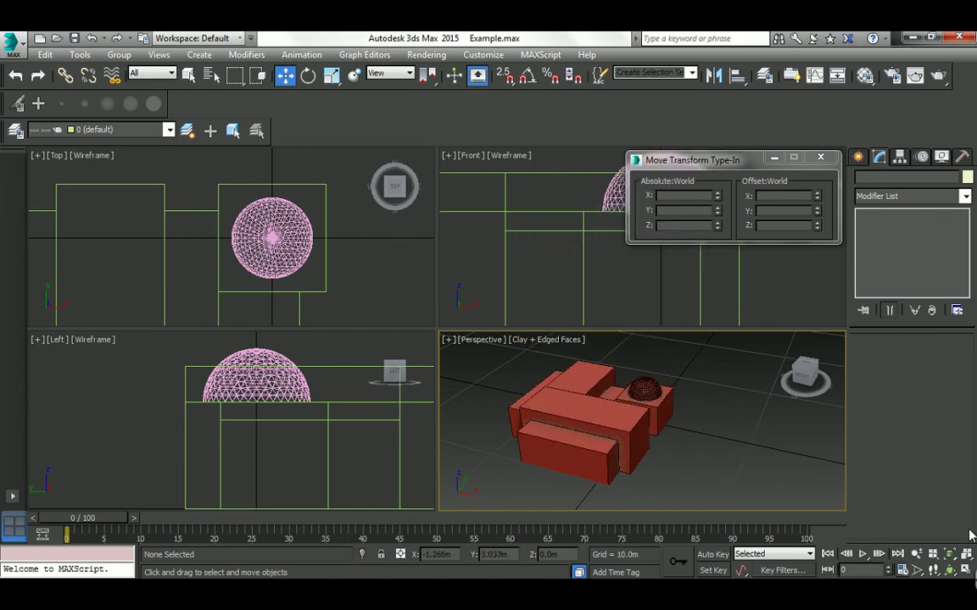
pyautogui.click(949, 571)
pyautogui.moveTo(614, 419)
pyautogui.mouseDown()
pyautogui.moveTo(646, 444)
pyautogui.moveTo(621, 424)
pyautogui.mouseUp()
pyautogui.rightClick(627, 424)
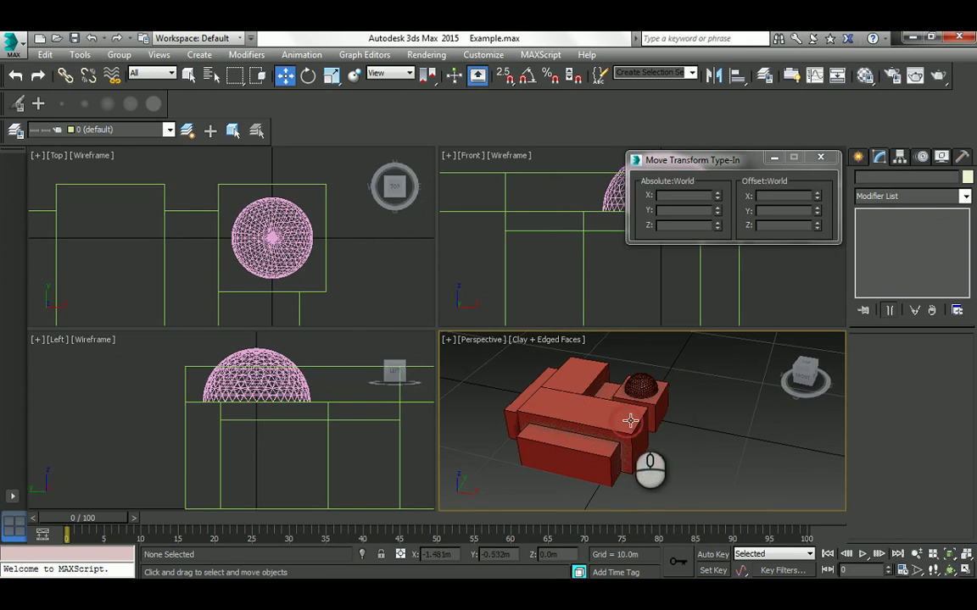
# Step: Pan and zoom the view, then box-select all eight building pieces
pyautogui.moveTo(627, 424); pyautogui.dragTo(703, 424, button='middle')
pyautogui.scroll(-3, 704, 424)
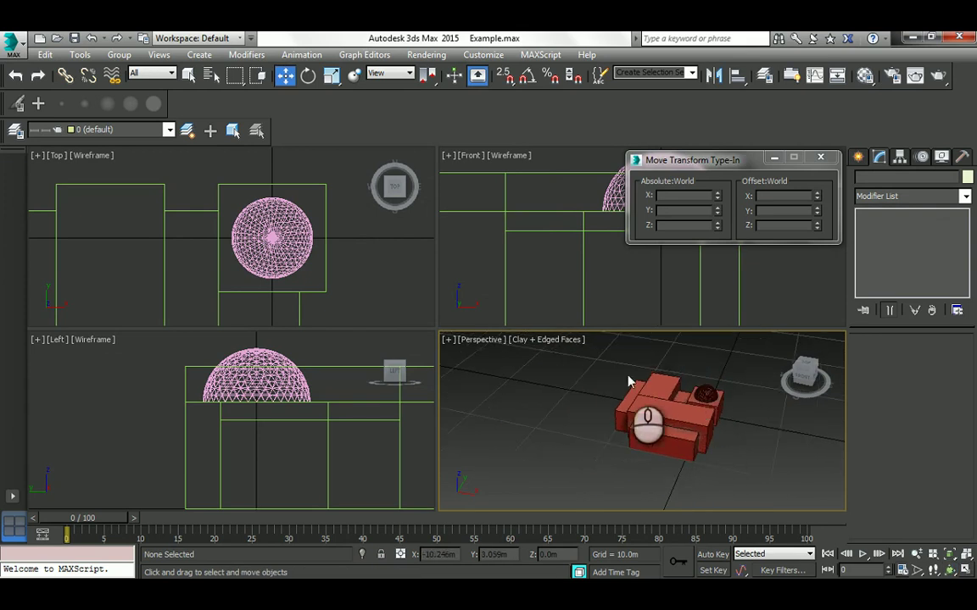
pyautogui.moveTo(604, 357); pyautogui.dragTo(738, 483)
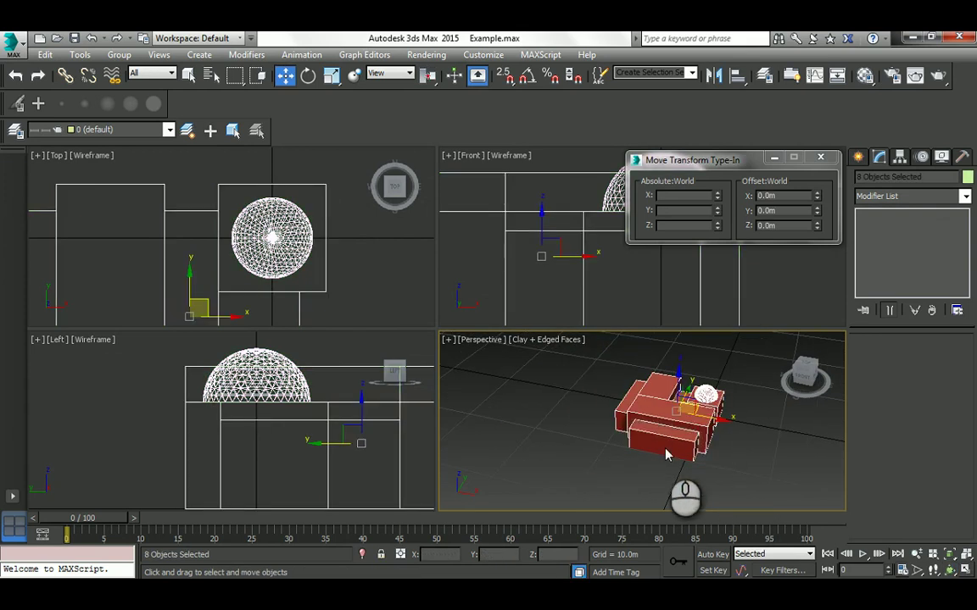
pyautogui.click(119, 54)
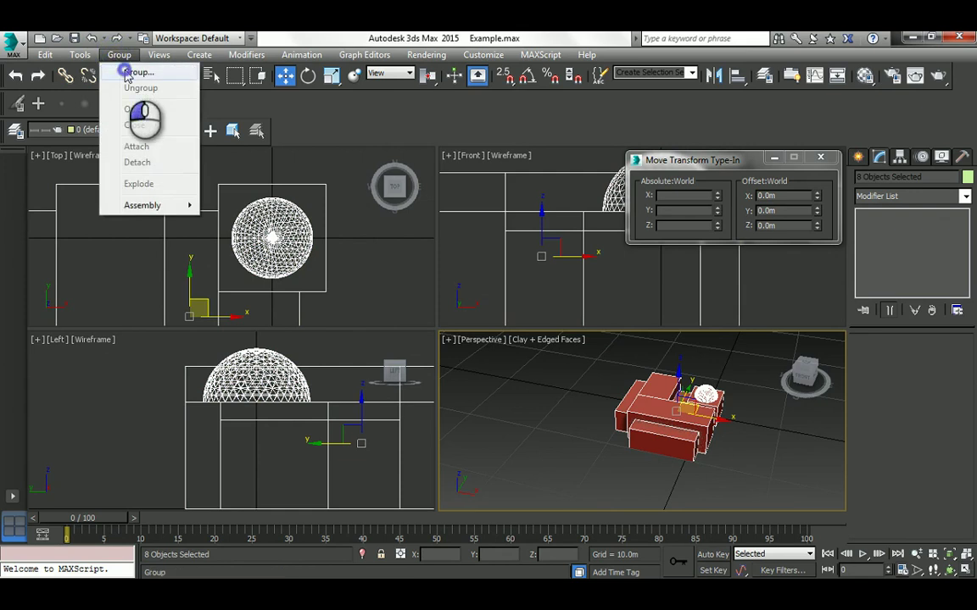
# Step: Group the eight selected pieces under the default name Group001 and recentre the top view
pyautogui.click(127, 72)
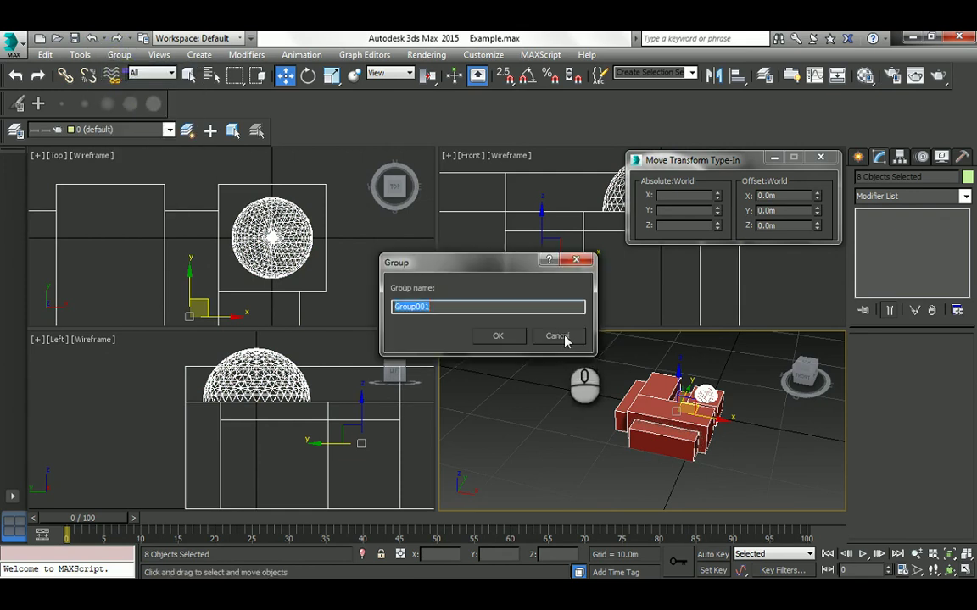
pyautogui.click(492, 338)
pyautogui.scroll(-5, 276, 255)
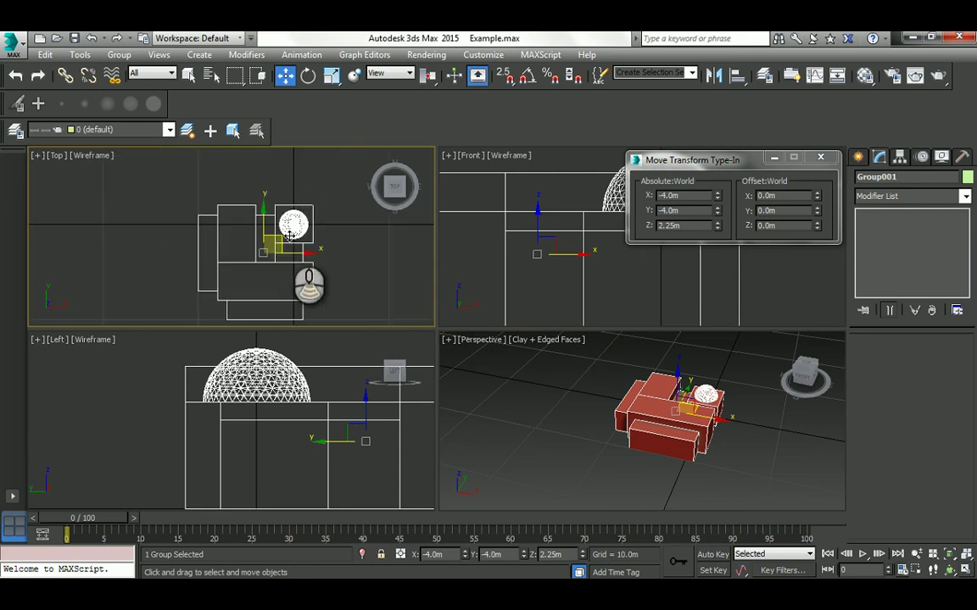
pyautogui.moveTo(275, 254); pyautogui.dragTo(293, 236, button='middle')
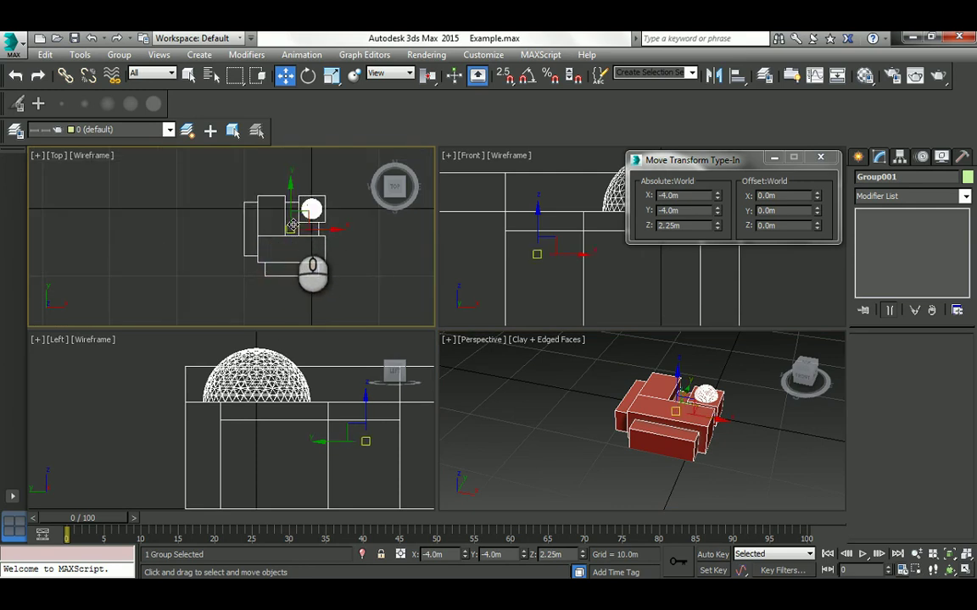
# Step: Mirror-copy the group on X with a -20 offset, then compare it against the plan slide
pyautogui.click(714, 76)
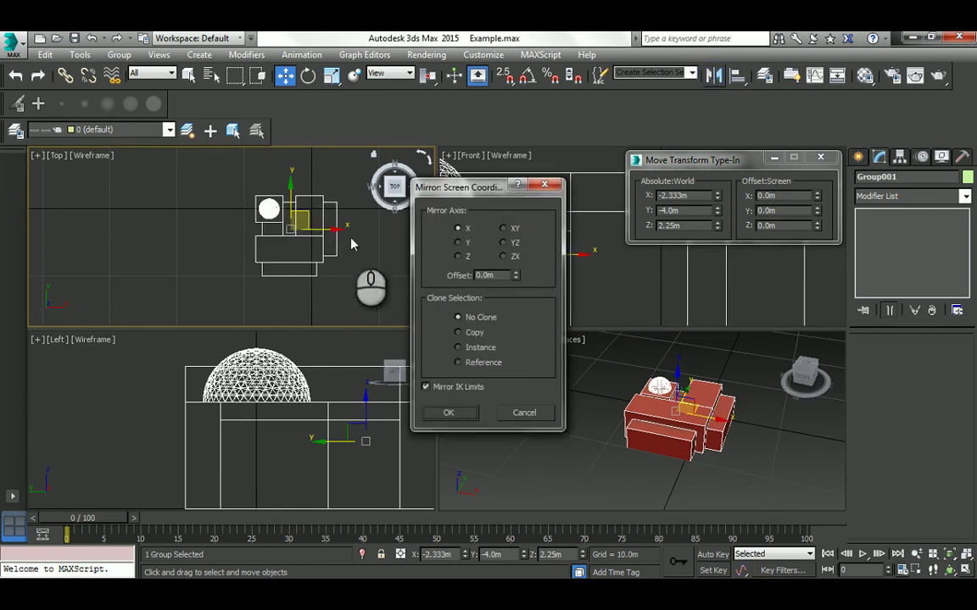
pyautogui.click(459, 333)
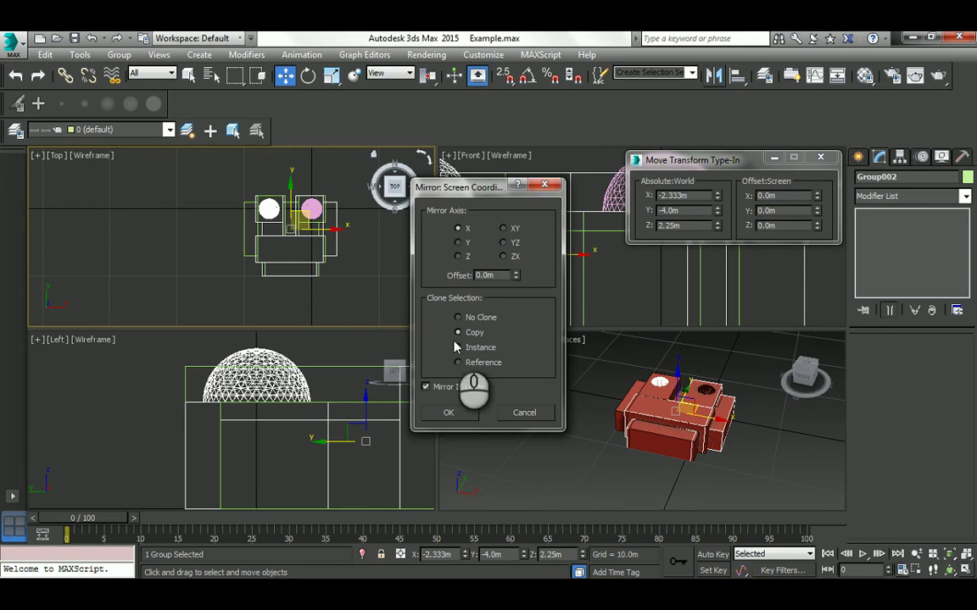
pyautogui.doubleClick(488, 276)
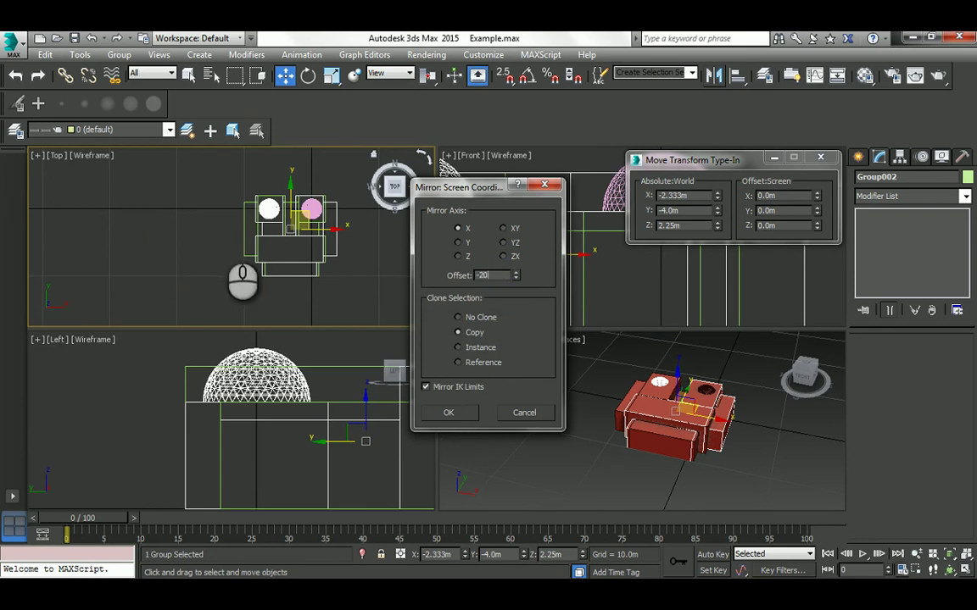
pyautogui.press('Return')
pyautogui.click(449, 413)
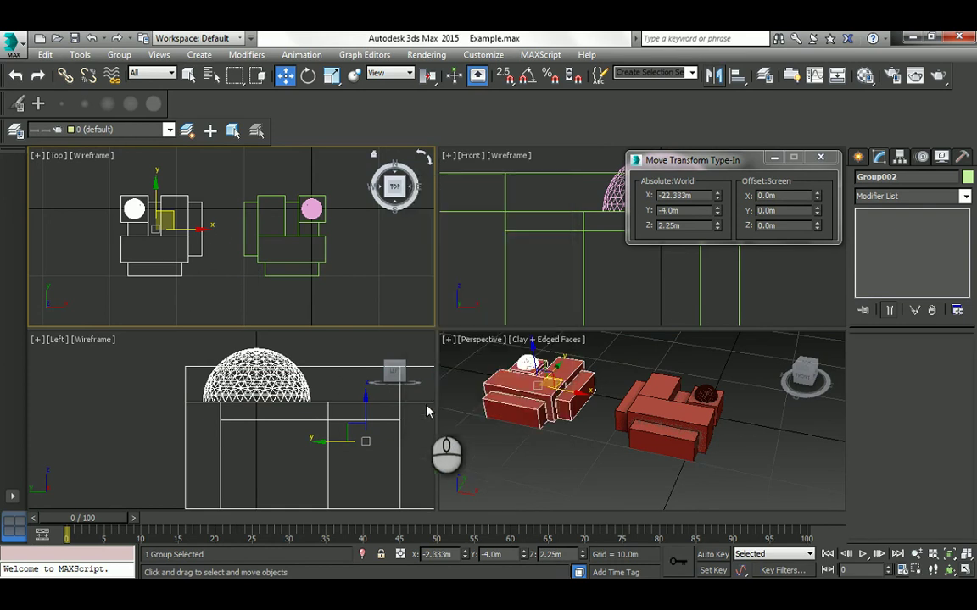
pyautogui.moveTo(251, 290); pyautogui.dragTo(248, 269, button='middle')
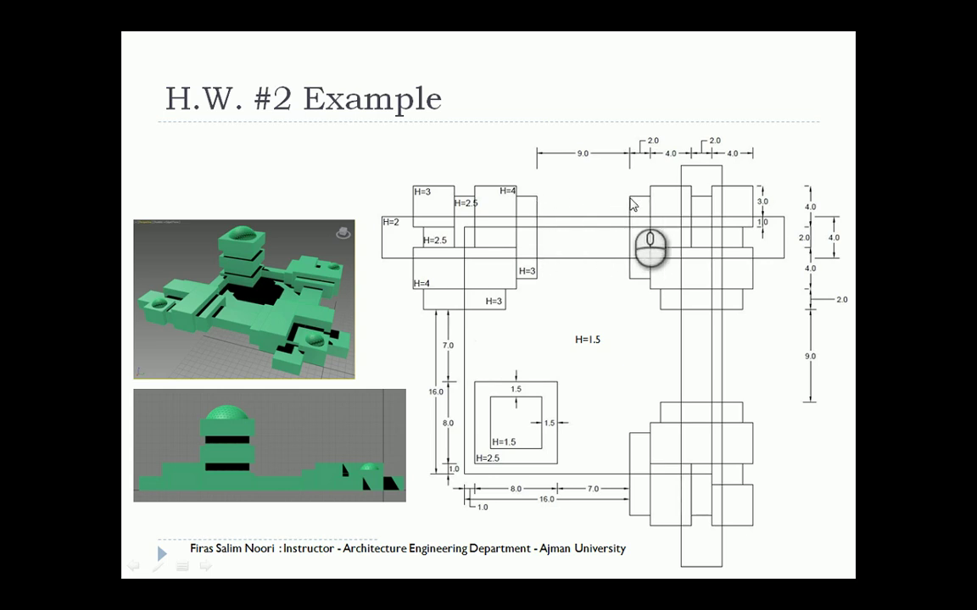
pyautogui.hotkey('alt', 'Tab')
# Step: Turn on 2D snapping and try moving the copied group, then undo the move
pyautogui.moveTo(205, 198); pyautogui.dragTo(218, 205, button='middle')
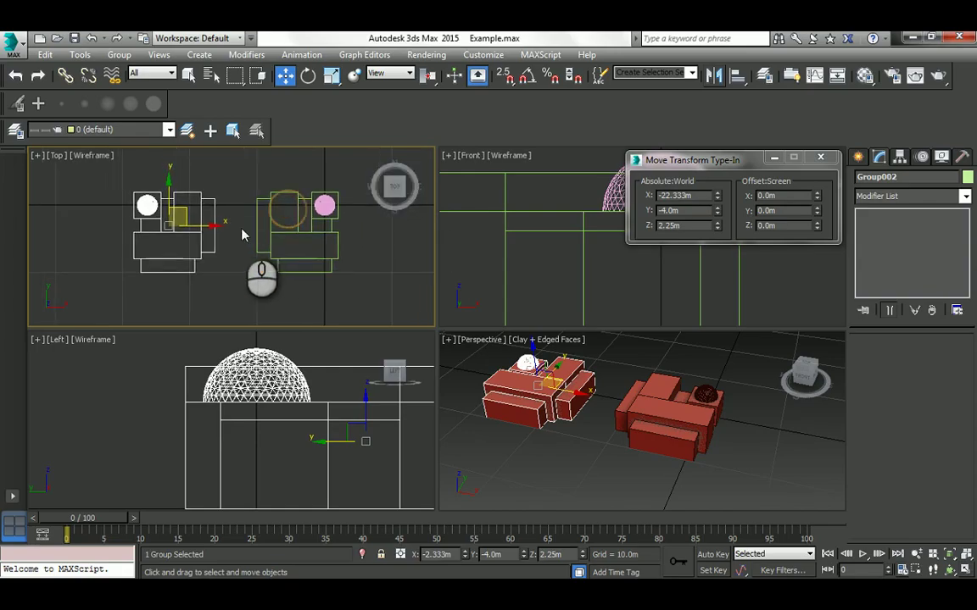
pyautogui.scroll(3, 224, 204)
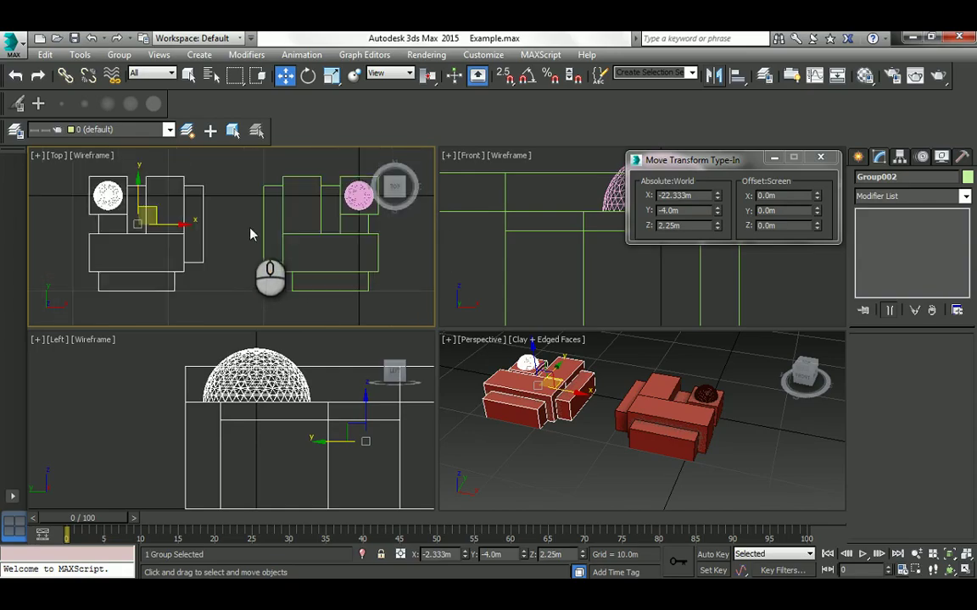
pyautogui.click(501, 83)
pyautogui.moveTo(504, 102); pyautogui.dragTo(504, 100)
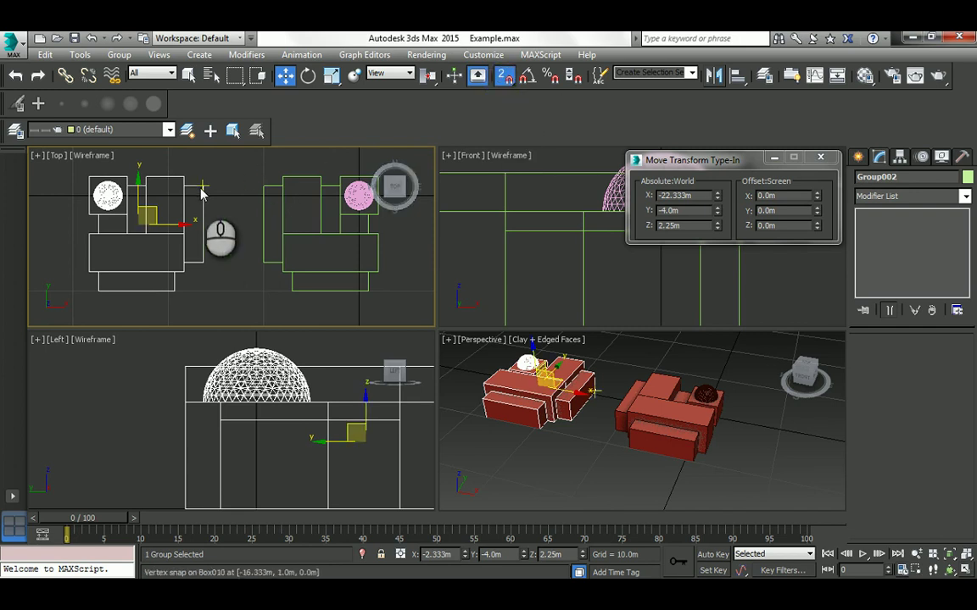
pyautogui.moveTo(201, 185); pyautogui.dragTo(261, 192)
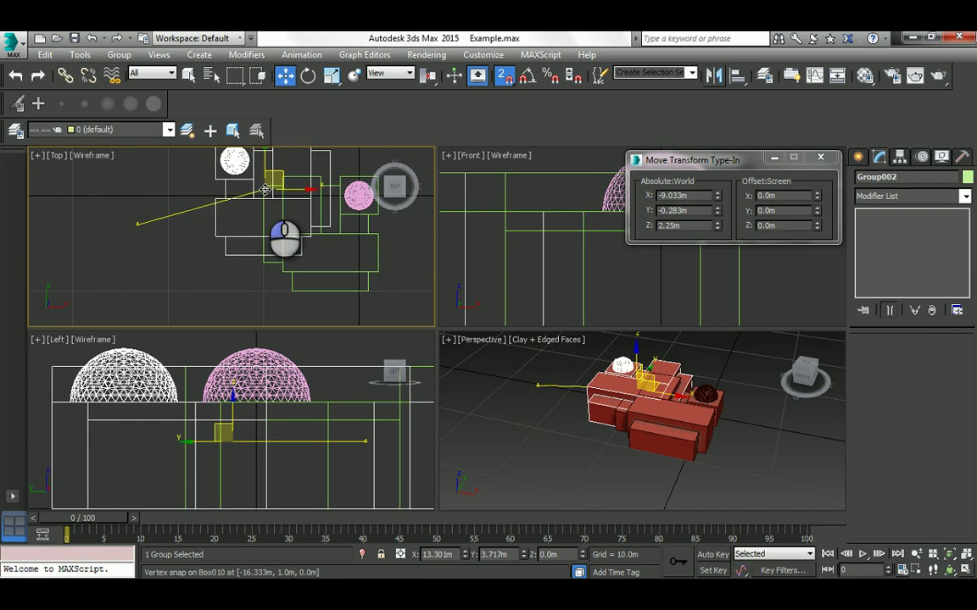
pyautogui.click(91, 38)
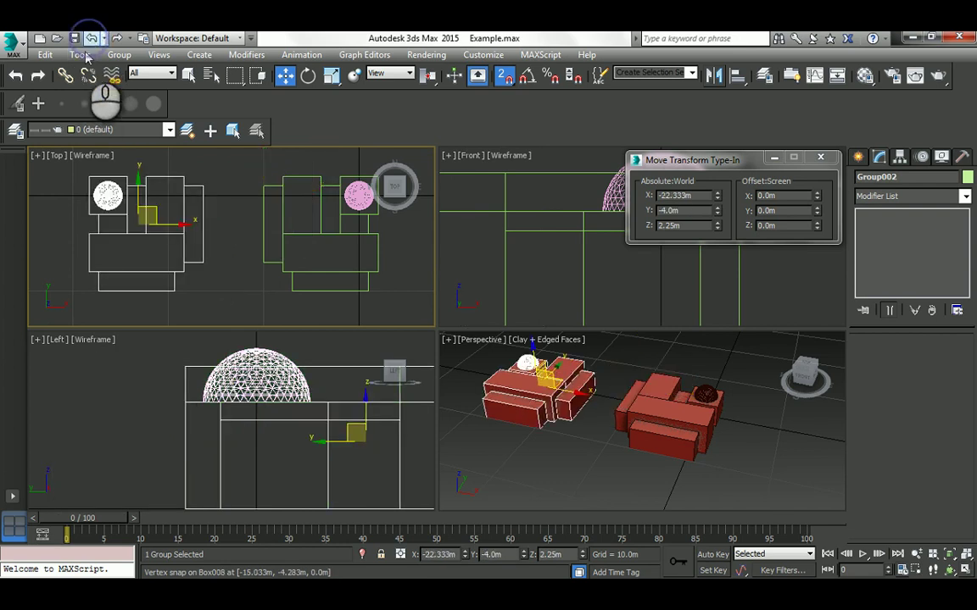
# Step: Switch to 3D snapping and snap the copy onto Box006's vertex, framing both groups
pyautogui.moveTo(505, 78); pyautogui.dragTo(510, 149)
pyautogui.scroll(-6, 573, 257)
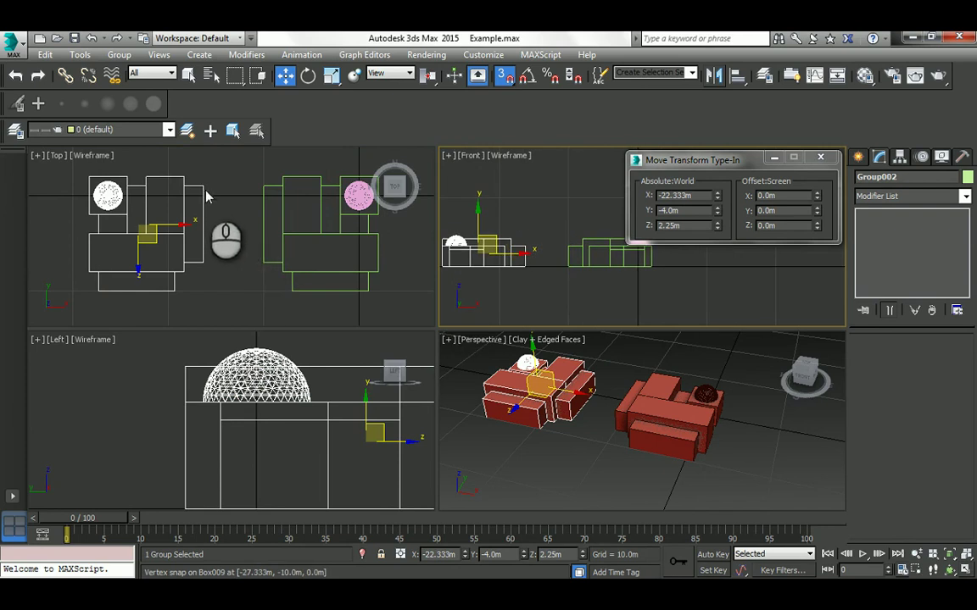
pyautogui.moveTo(204, 185); pyautogui.dragTo(256, 185)
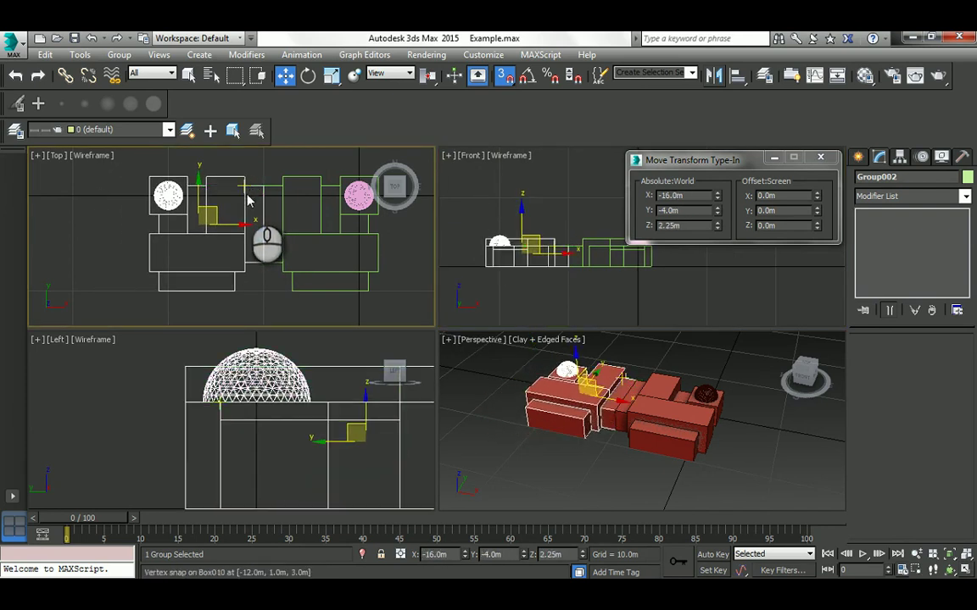
pyautogui.moveTo(497, 237); pyautogui.dragTo(607, 291, button='middle')
pyautogui.scroll(2, 563, 259)
pyautogui.moveTo(563, 259); pyautogui.dragTo(638, 280, button='middle')
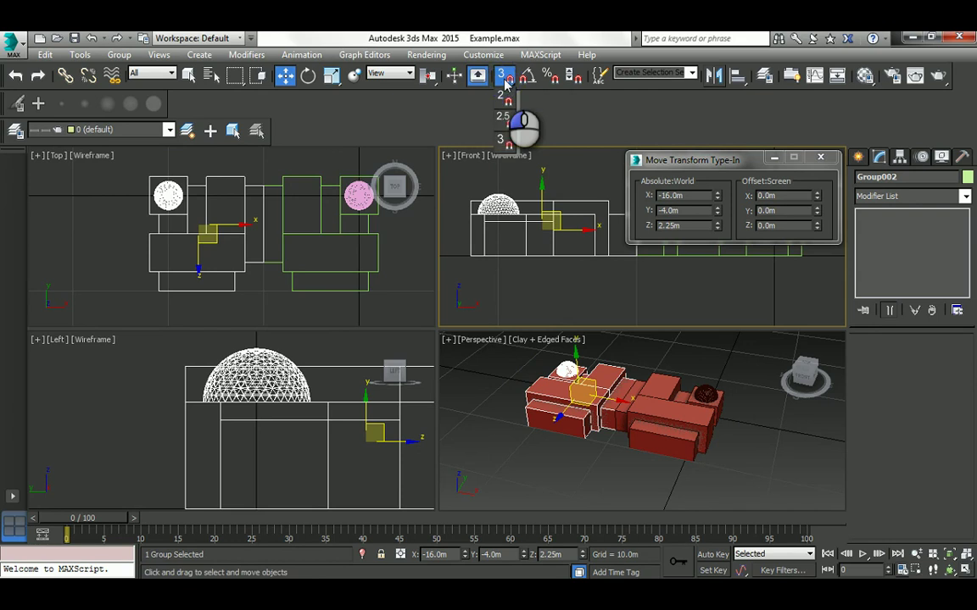
pyautogui.moveTo(506, 82); pyautogui.dragTo(509, 84)
pyautogui.scroll(10, 593, 415)
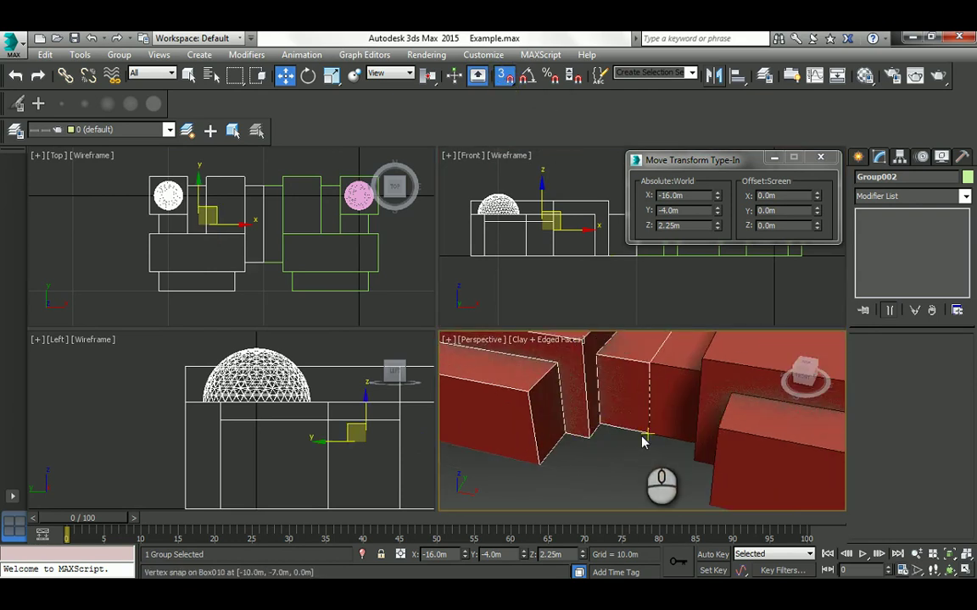
pyautogui.keyDown('alt'); pyautogui.moveTo(643, 441); pyautogui.dragTo(643, 464, button='middle'); pyautogui.keyUp('alt')
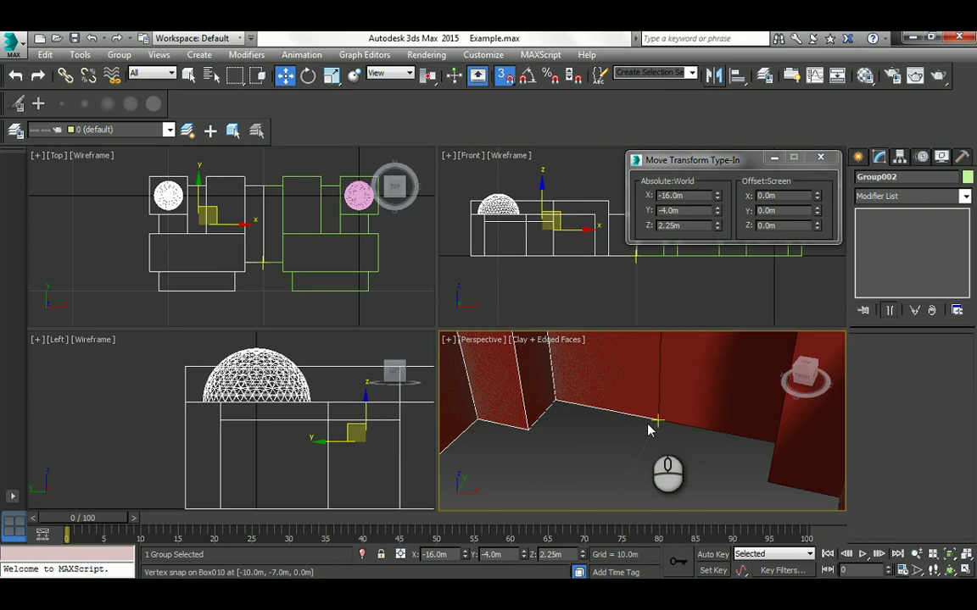
# Step: Shift Group002 by -9 in Offset X to reach X −25m, then deselect
pyautogui.doubleClick(770, 195)
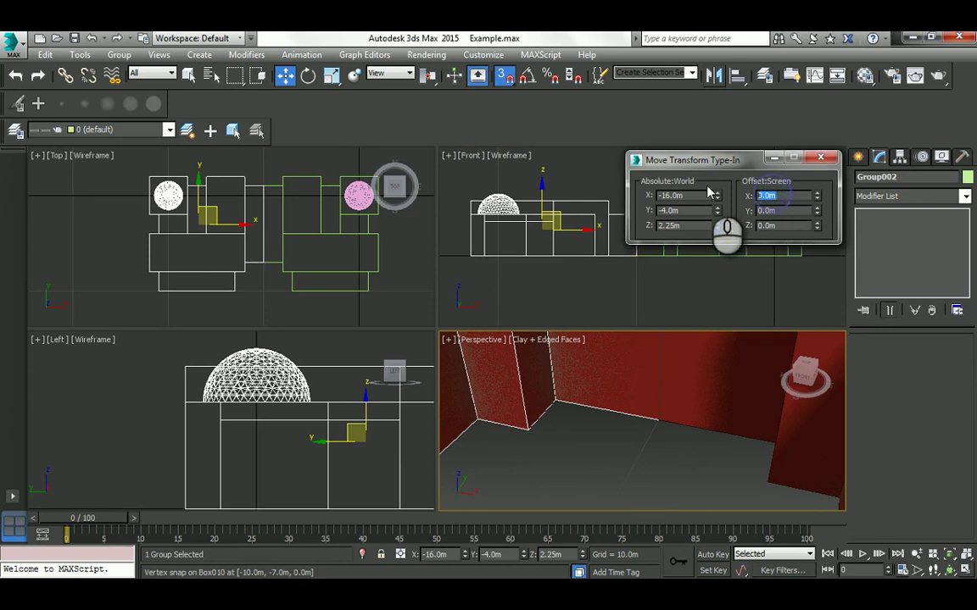
pyautogui.write('-9')
pyautogui.press('Return')
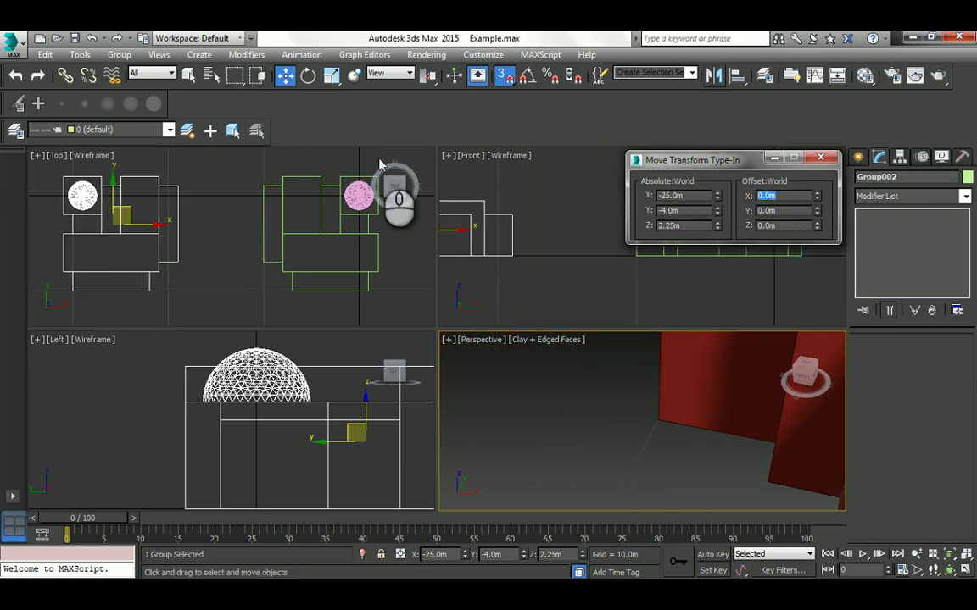
pyautogui.click(258, 225)
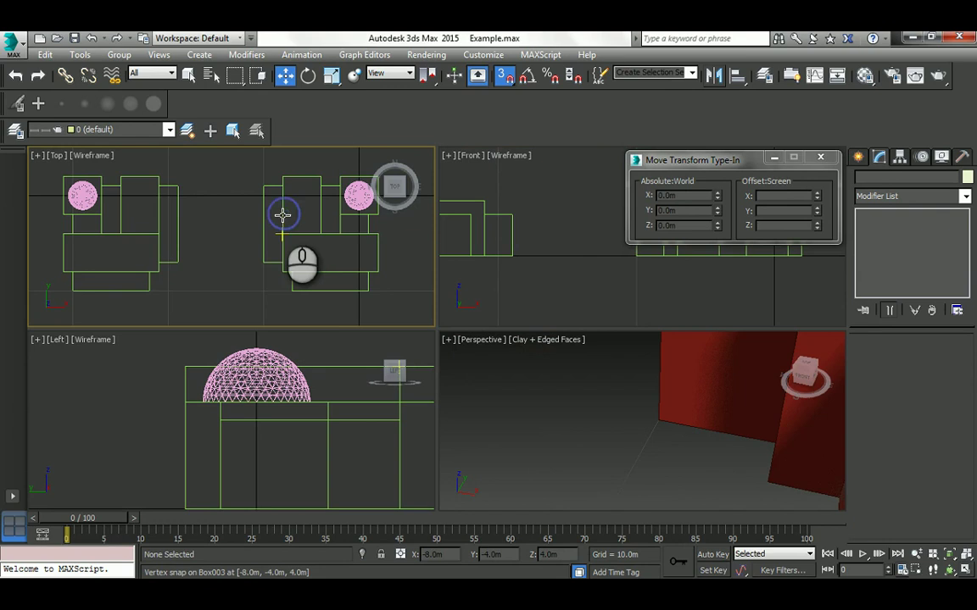
# Step: Select Group001 and mirror-copy it across Y with a -20 offset
pyautogui.click(264, 242)
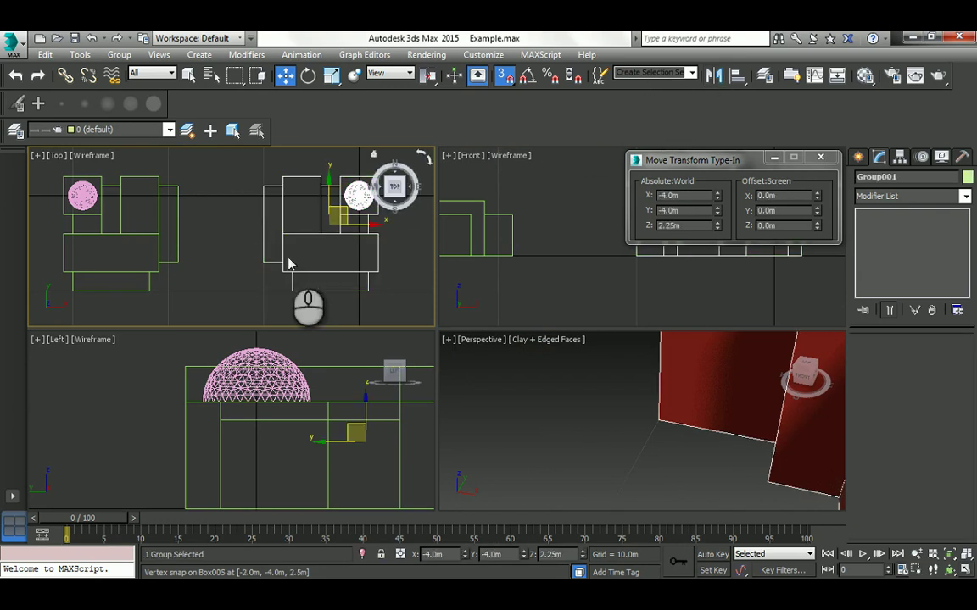
pyautogui.scroll(-4, 255, 245)
pyautogui.moveTo(268, 267); pyautogui.dragTo(260, 241, button='middle')
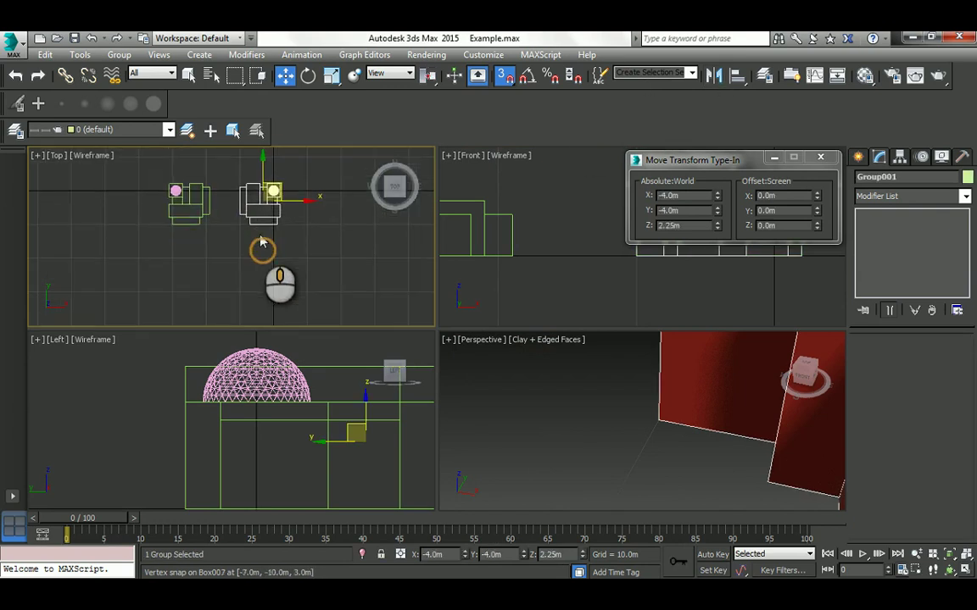
pyautogui.click(712, 79)
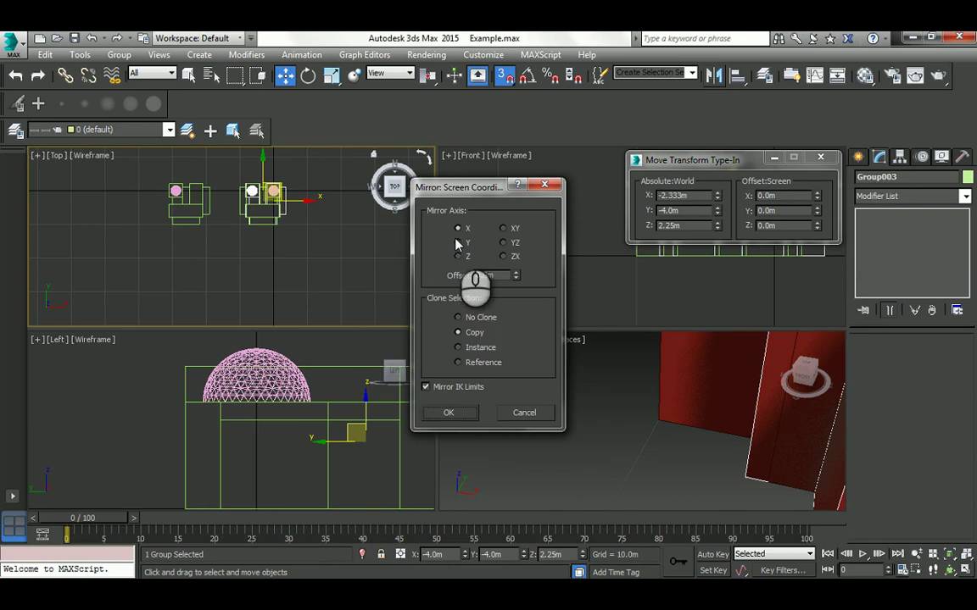
pyautogui.click(458, 244)
pyautogui.doubleClick(490, 275)
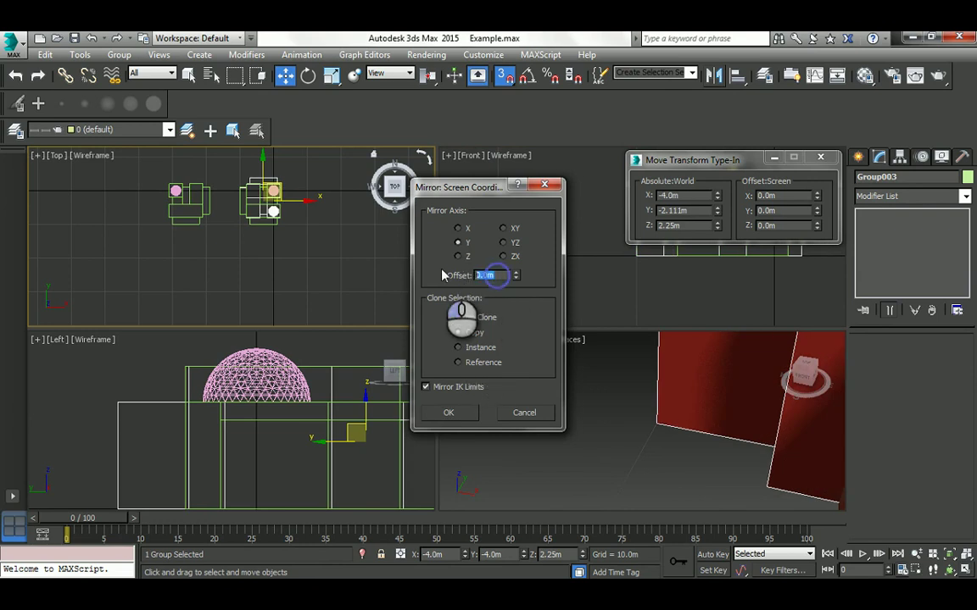
pyautogui.write('-20')
pyautogui.click(459, 332)
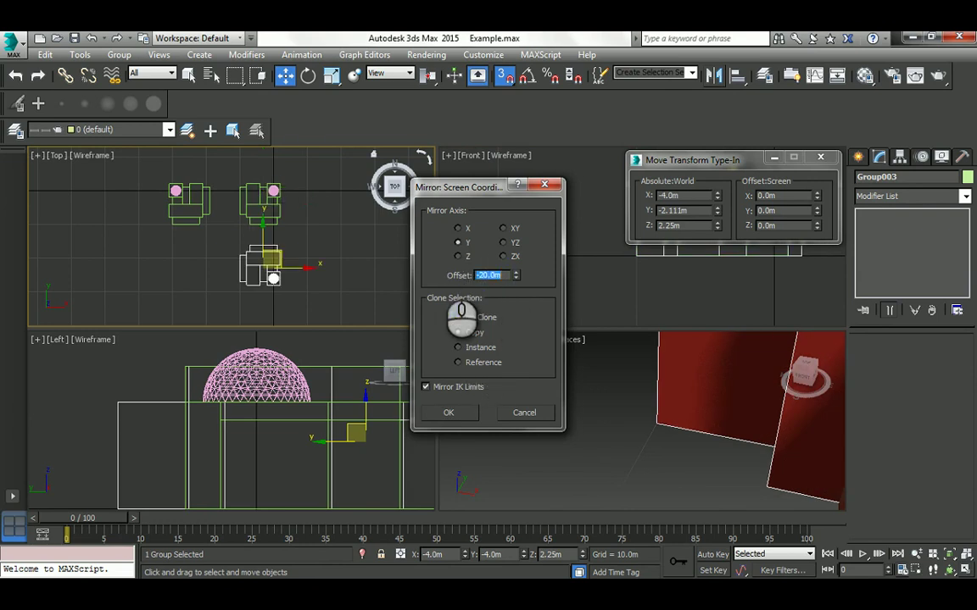
pyautogui.click(468, 414)
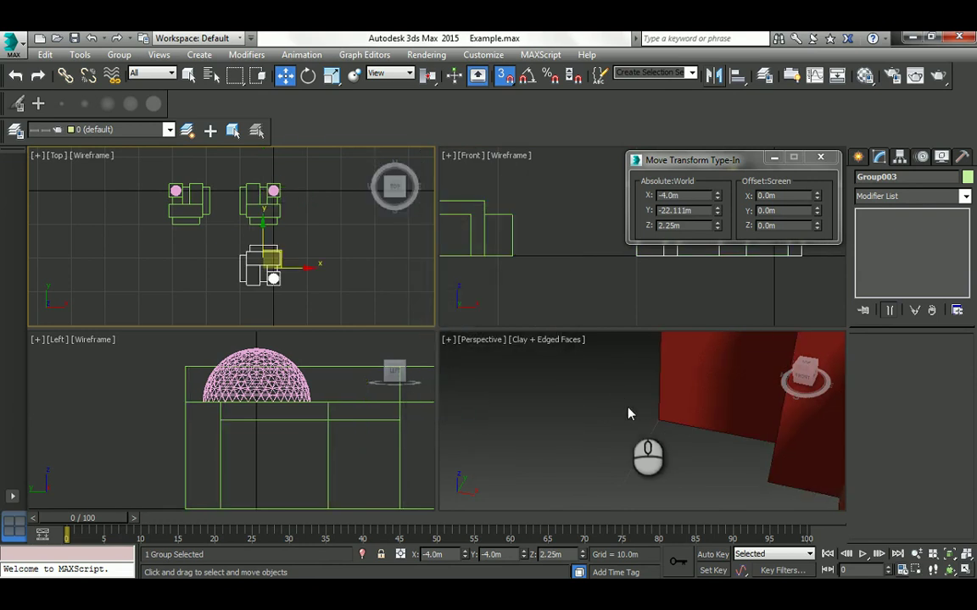
pyautogui.scroll(-5, 571, 399)
# Step: Switch snapping to 2.5D and snap the mirrored copy upward into alignment
pyautogui.scroll(2, 293, 298)
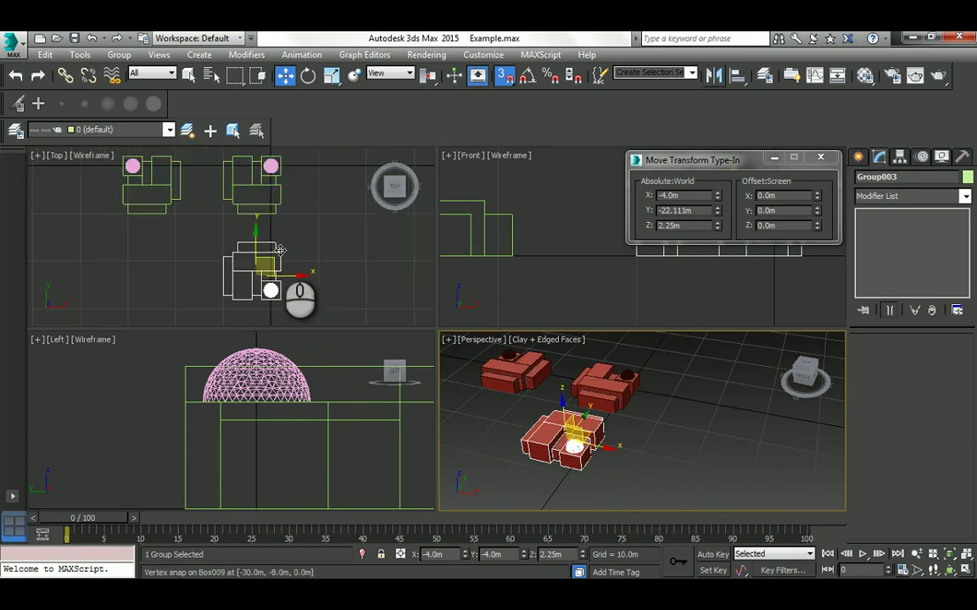
pyautogui.scroll(-4, 519, 258)
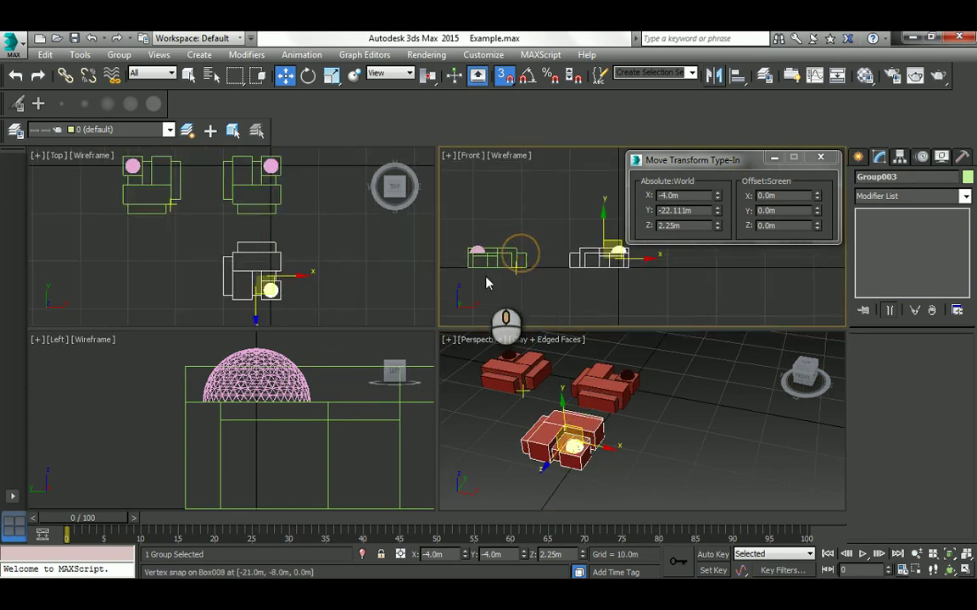
pyautogui.scroll(-6, 153, 410)
pyautogui.scroll(3, 197, 398)
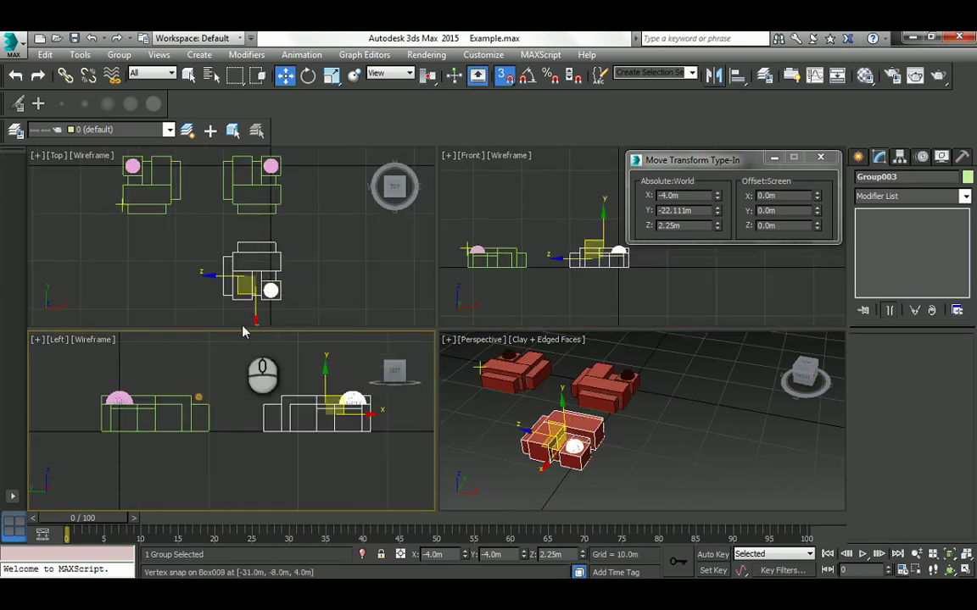
pyautogui.scroll(3, 246, 203)
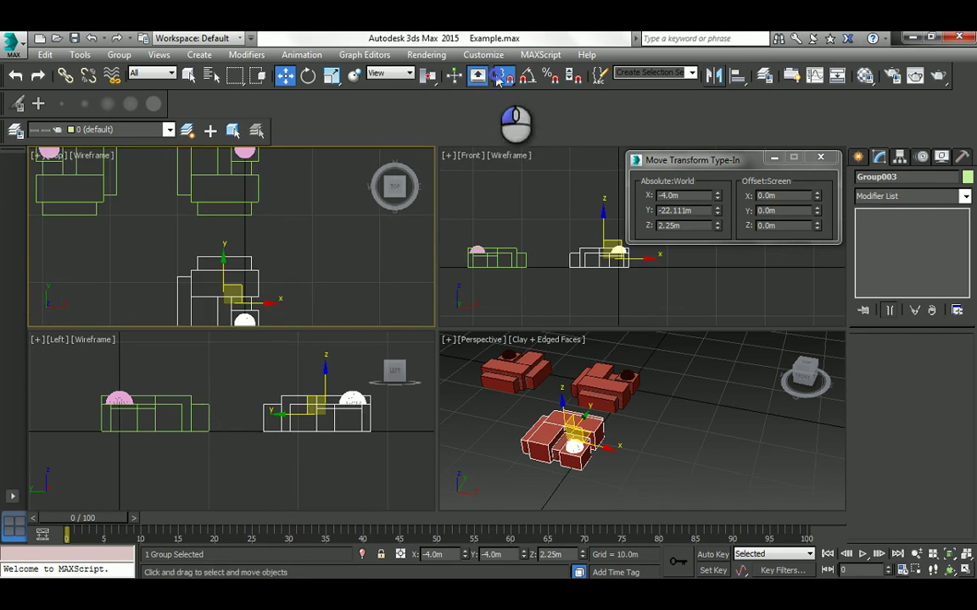
pyautogui.moveTo(501, 78); pyautogui.dragTo(502, 116)
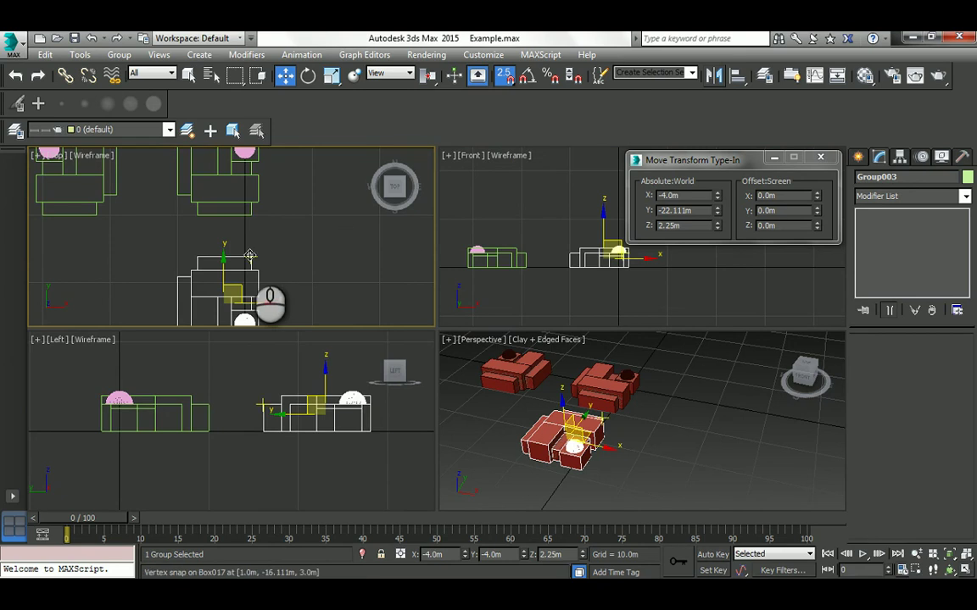
pyautogui.moveTo(251, 256); pyautogui.dragTo(249, 220)
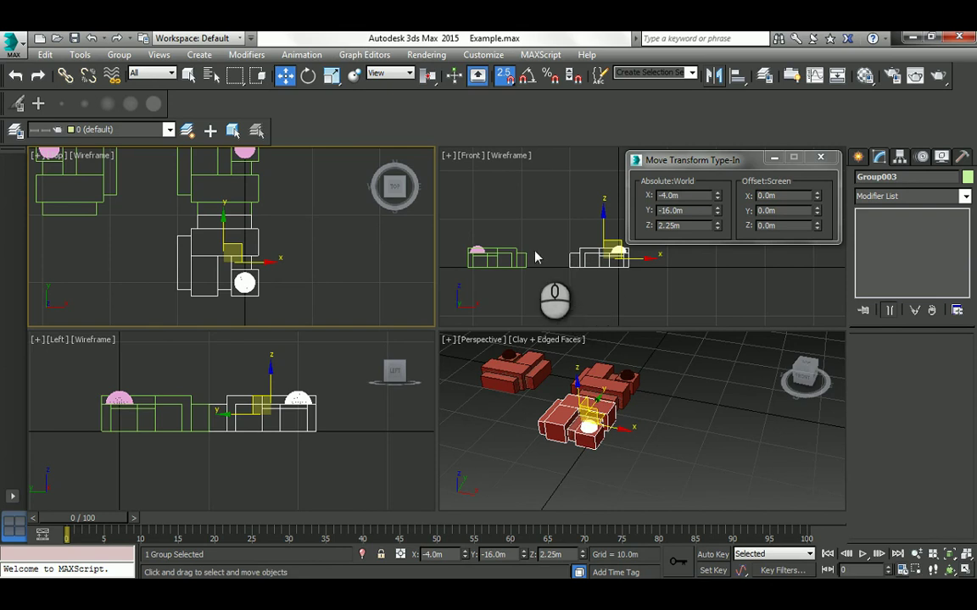
# Step: Move Group003 by -9 in Offset Y to reach Y −25m, then deselect
pyautogui.click(767, 210)
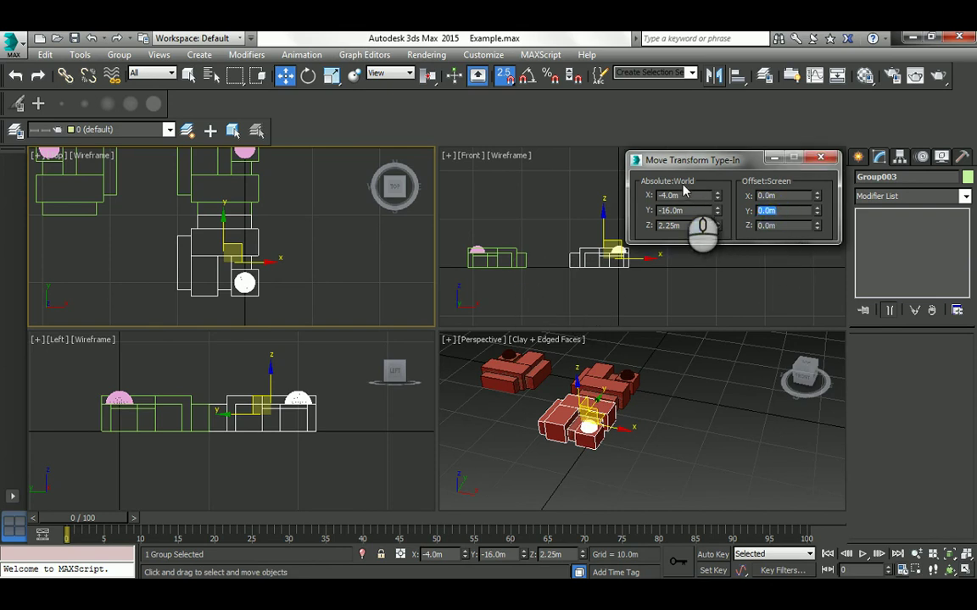
pyautogui.write('-9')
pyautogui.press('Return')
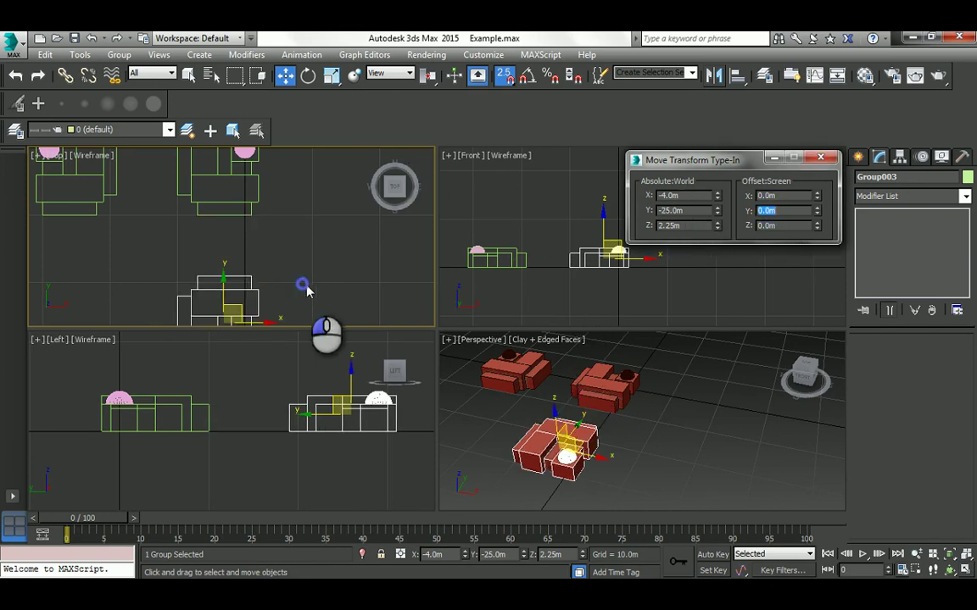
pyautogui.click(233, 240)
pyautogui.moveTo(233, 240); pyautogui.dragTo(258, 235, button='middle')
# Step: Orbit the Perspective view to check the three blocks, then bring up the PowerPoint plan slide
pyautogui.scroll(-3, 233, 277)
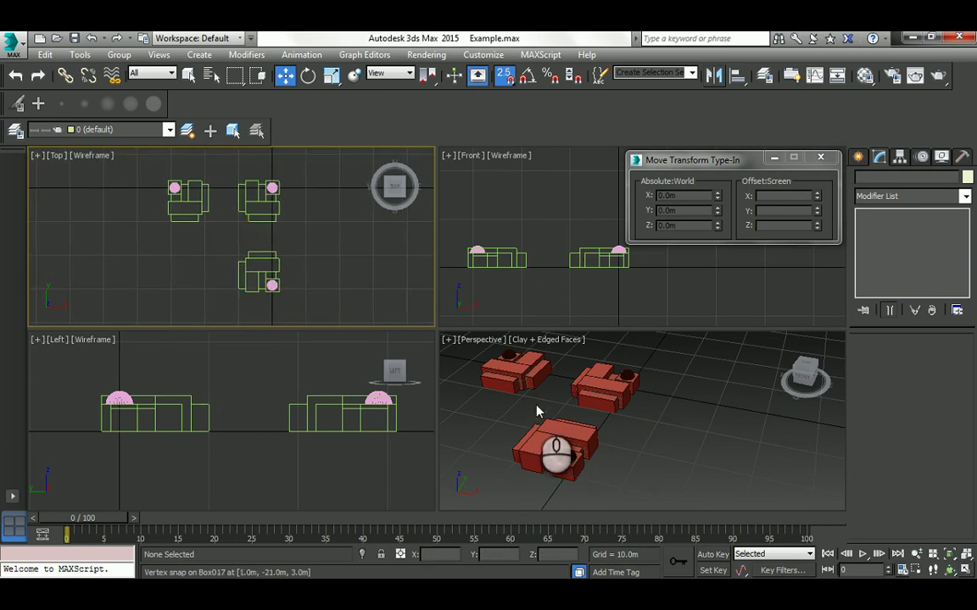
pyautogui.moveTo(536, 407); pyautogui.dragTo(638, 442, button='middle')
pyautogui.press('w')
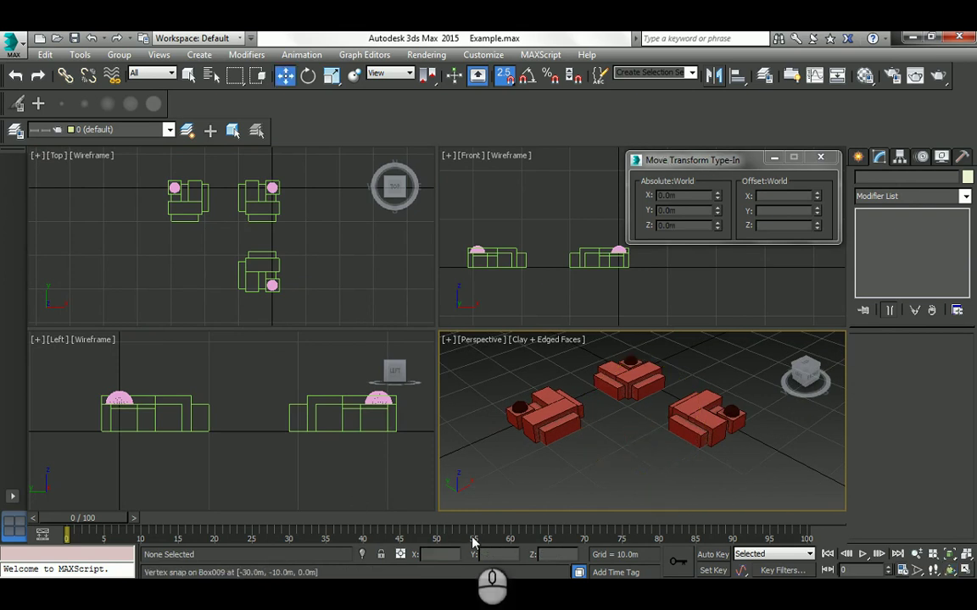
pyautogui.hotkey('alt', 'Tab')
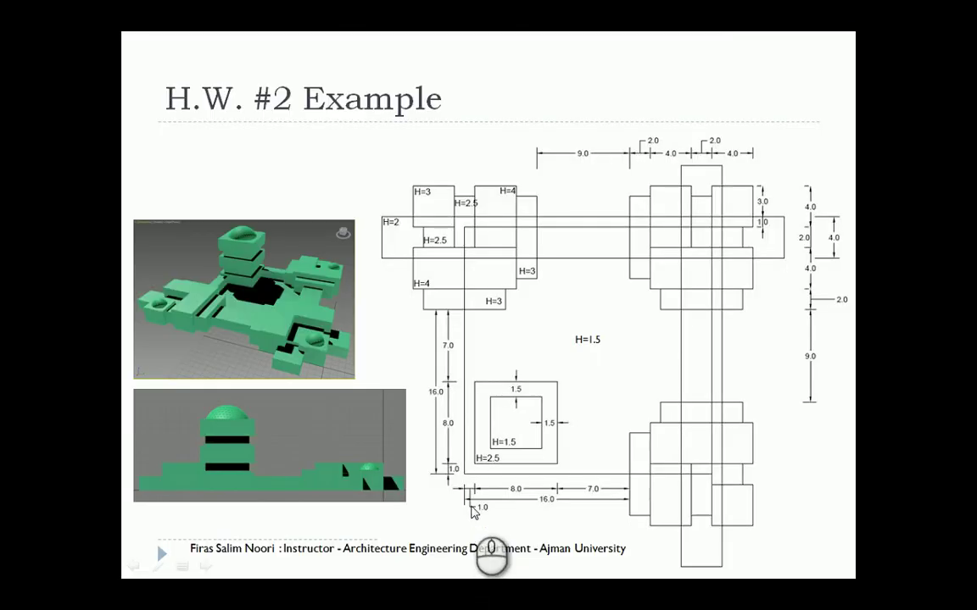
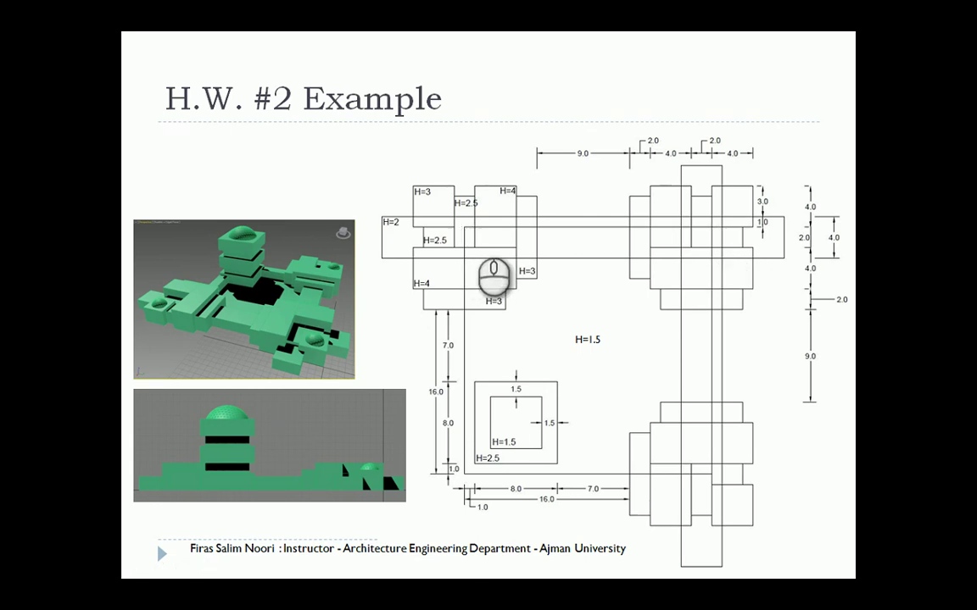
# Step: Draw a new box, Box022, and size it 24 m × 24 m with a 1.5 m height
pyautogui.hotkey('alt', 'Tab')
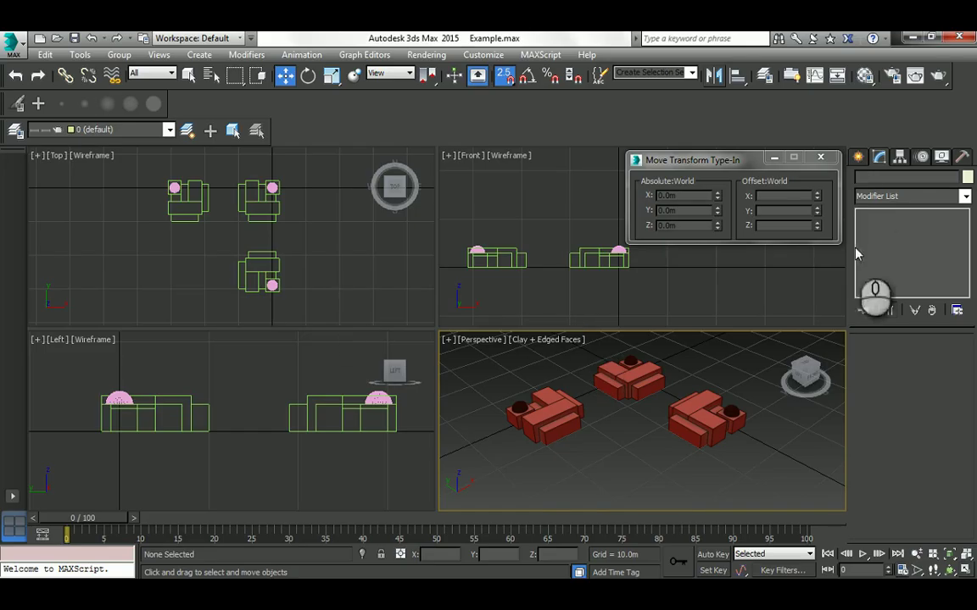
pyautogui.click(858, 157)
pyautogui.click(883, 249)
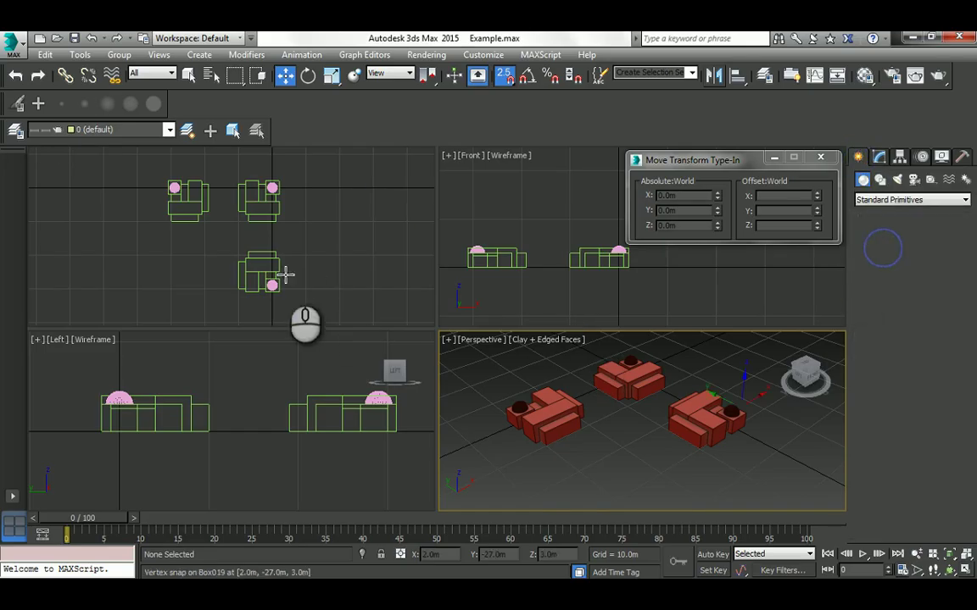
pyautogui.moveTo(168, 271); pyautogui.dragTo(227, 212)
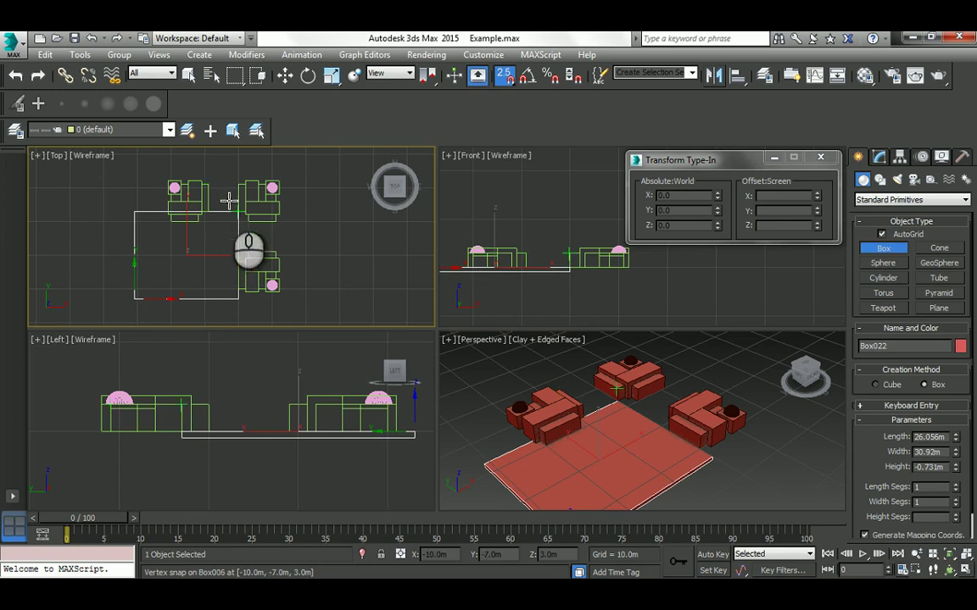
pyautogui.click(229, 178)
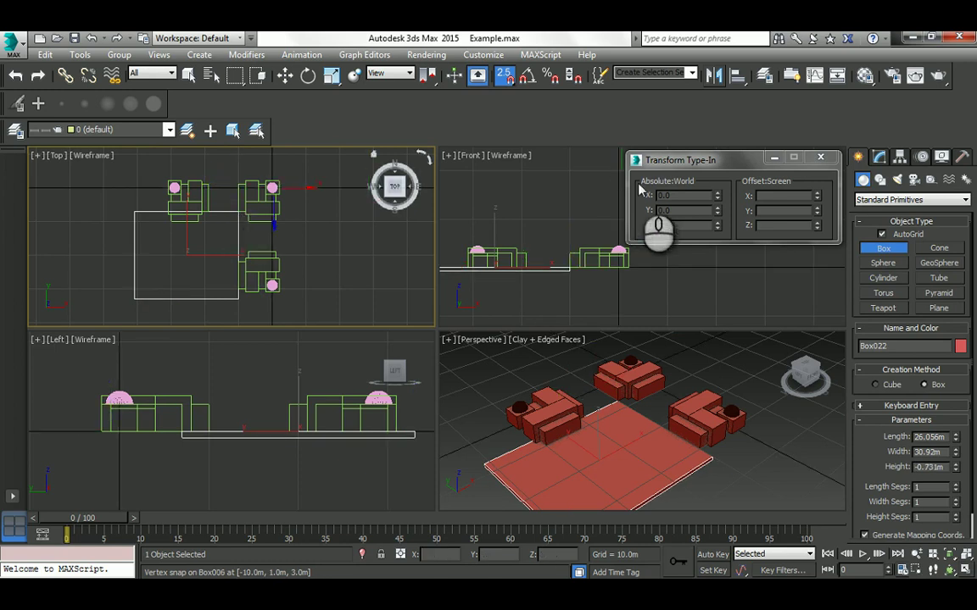
pyautogui.click(878, 158)
pyautogui.press('w')
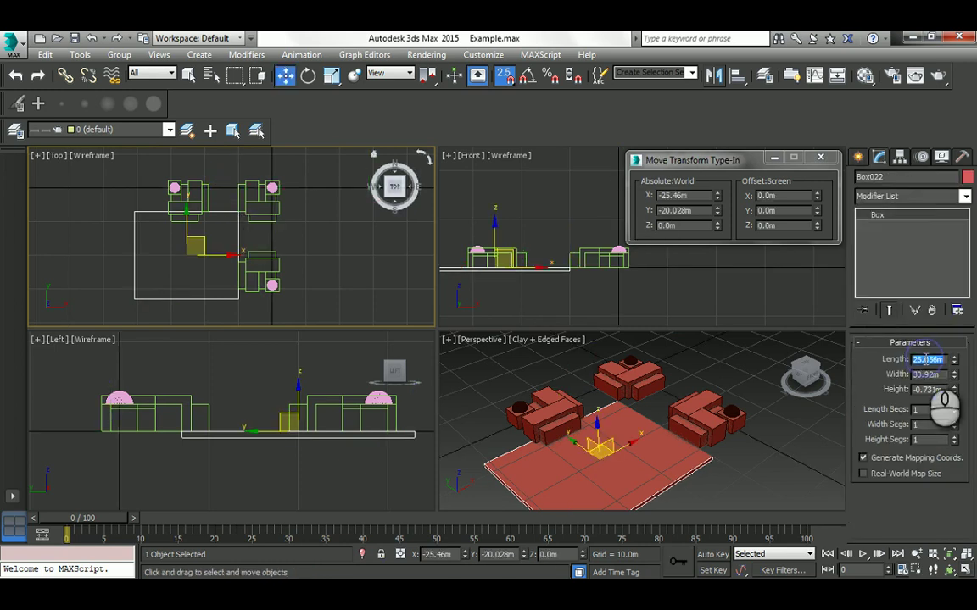
pyautogui.press('Tab')
pyautogui.press('Tab')
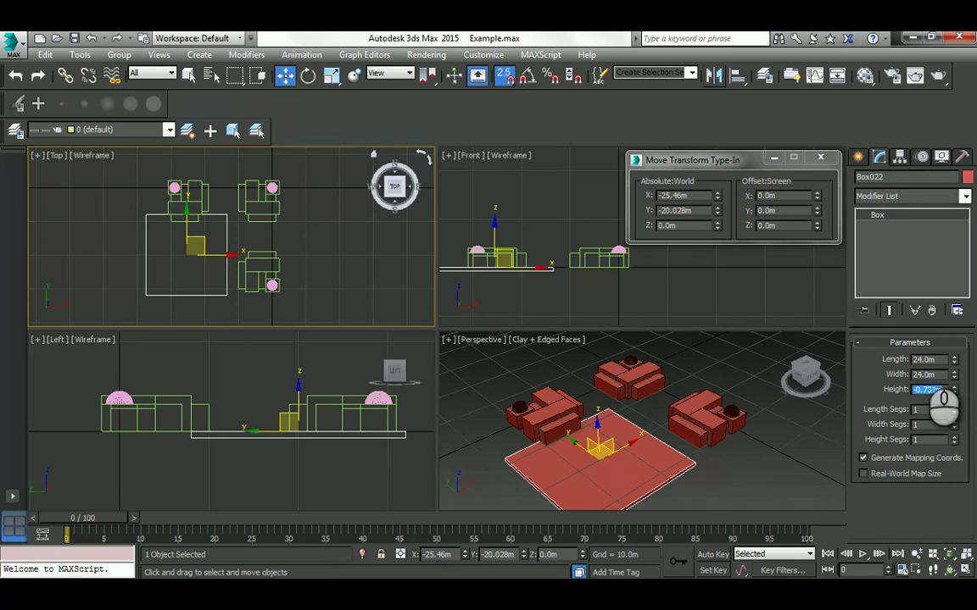
pyautogui.write('1.5')
pyautogui.press('Return')
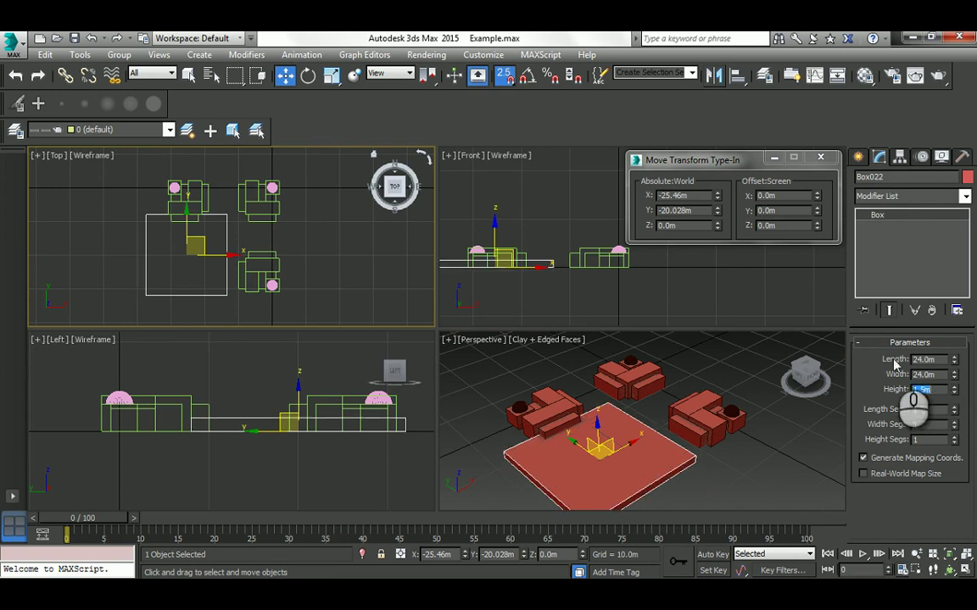
# Step: Turn on vertex snapping and test-snap the plate's corner to a tower box vertex, then revert
pyautogui.click(504, 77)
pyautogui.scroll(5, 239, 230)
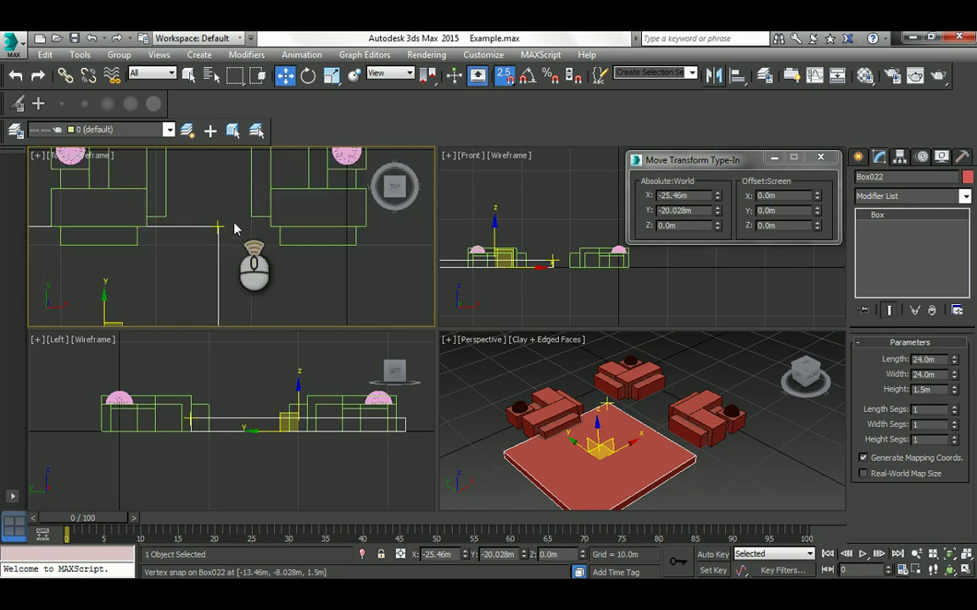
pyautogui.scroll(-3, 204, 269)
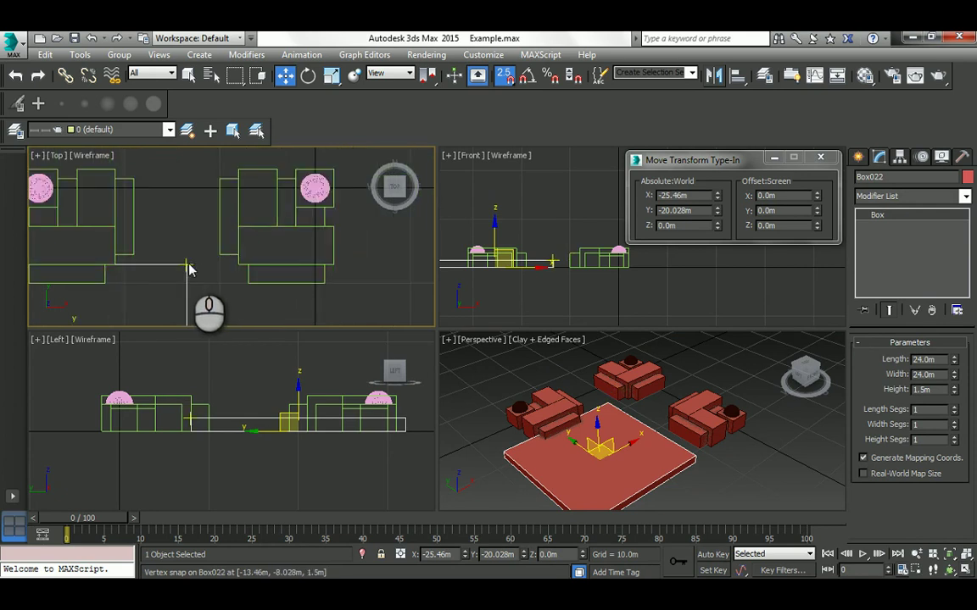
pyautogui.moveTo(185, 265); pyautogui.dragTo(296, 207)
pyautogui.scroll(3, 523, 277)
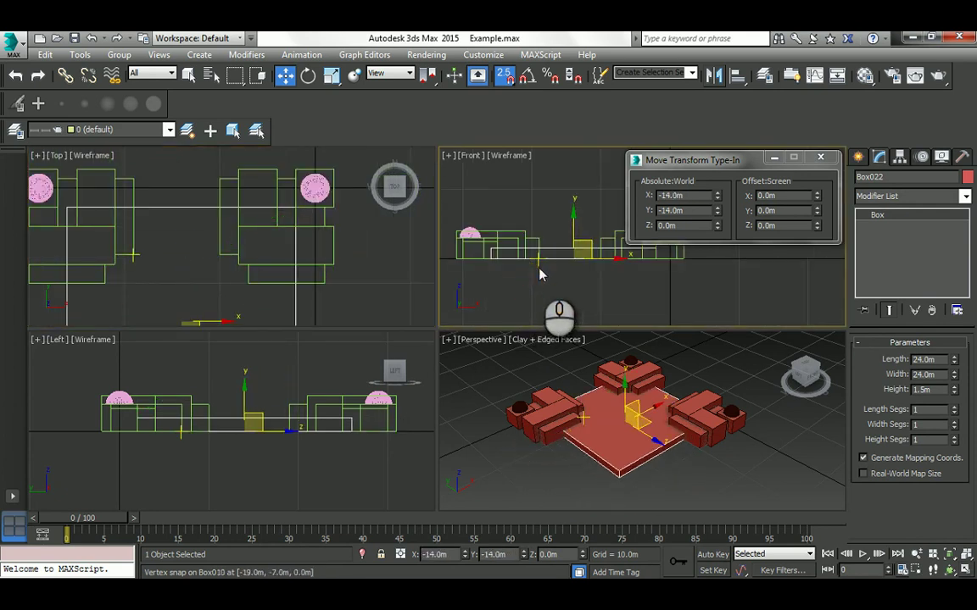
pyautogui.moveTo(518, 278); pyautogui.dragTo(536, 292, button='middle')
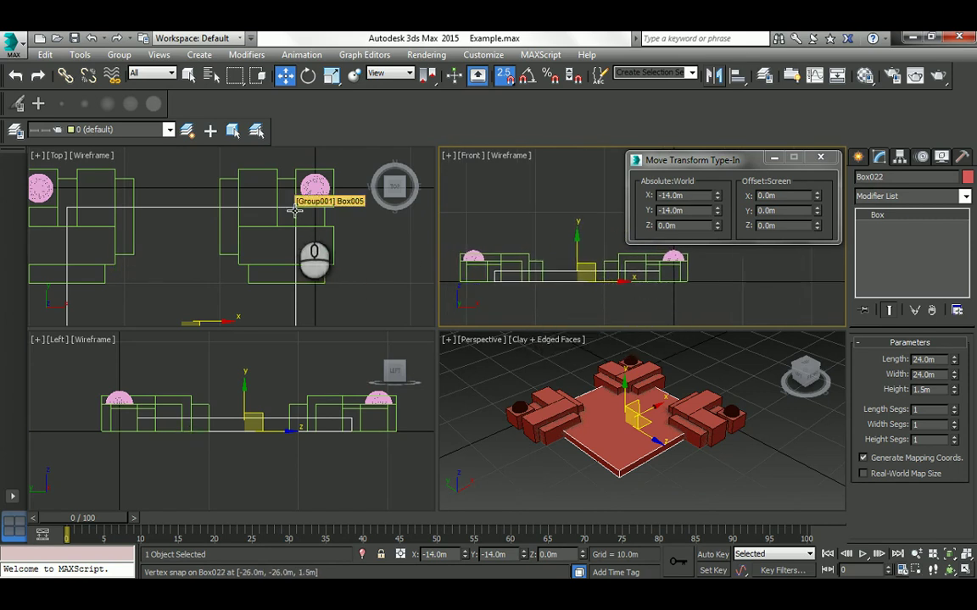
pyautogui.moveTo(294, 211); pyautogui.dragTo(185, 269)
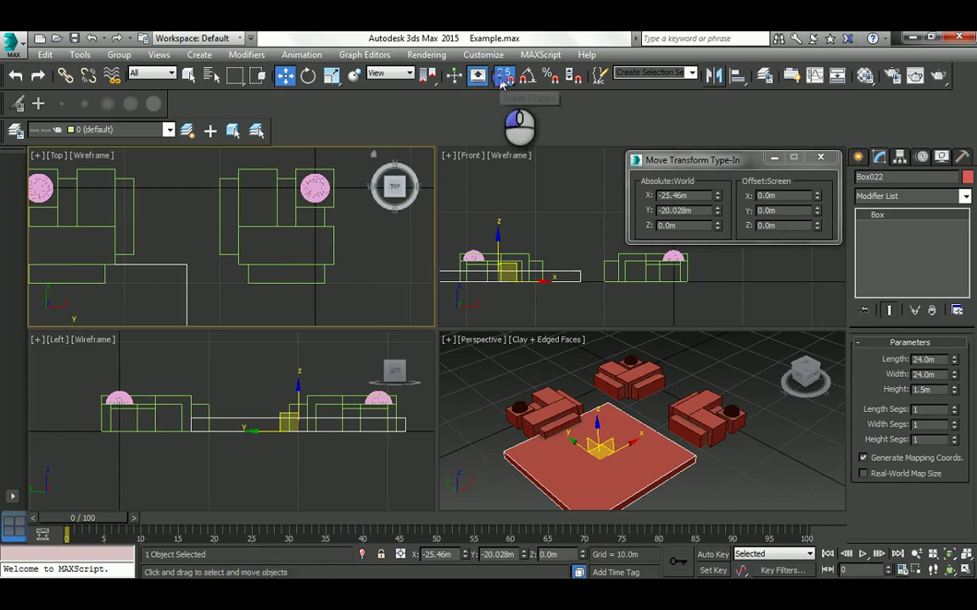
# Step: Snap the plate's corner to the tower corner at X -14 m, Y -14 m with 2.5D snaps
pyautogui.moveTo(502, 82); pyautogui.dragTo(503, 138)
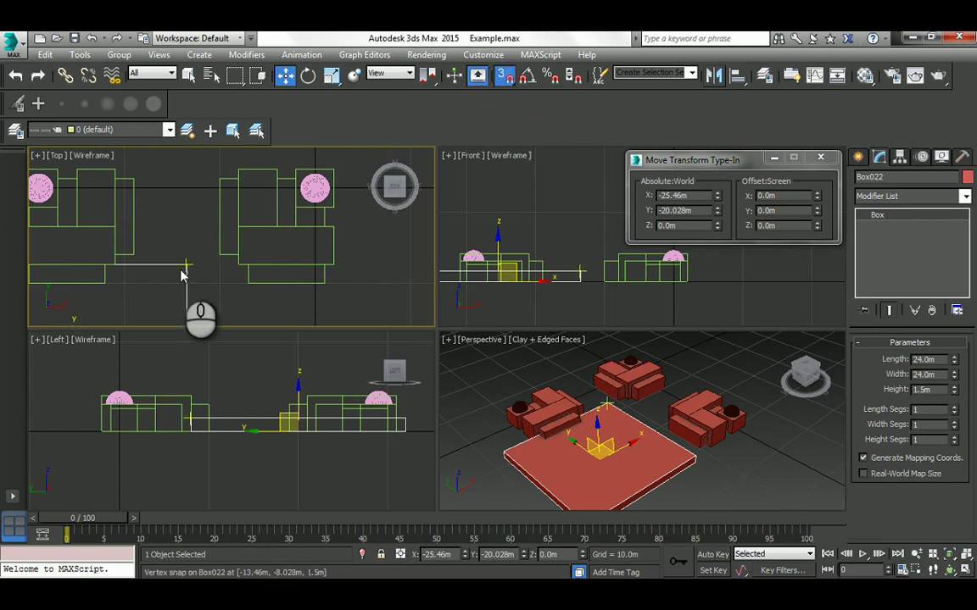
pyautogui.moveTo(185, 265); pyautogui.dragTo(295, 224)
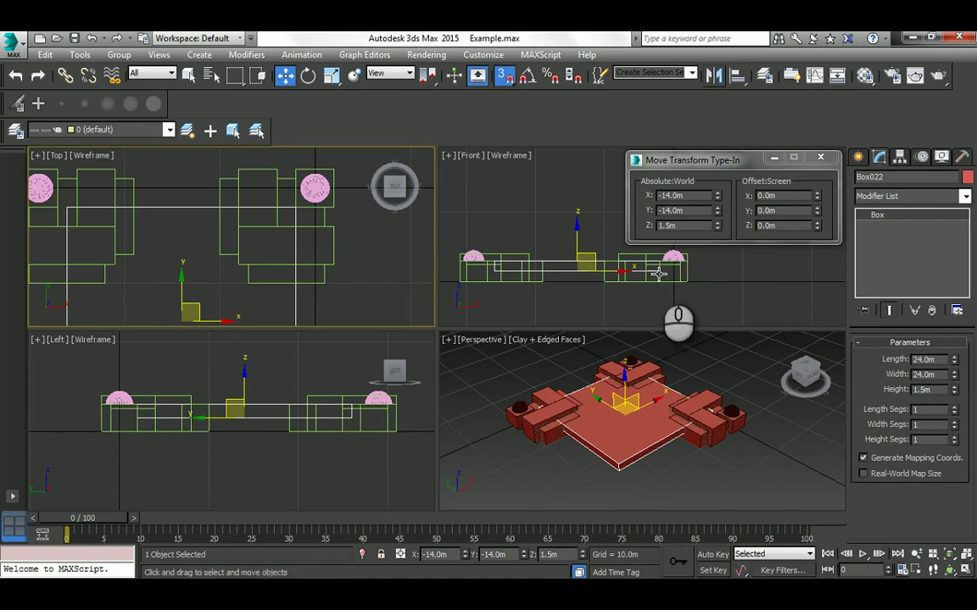
pyautogui.click(91, 38)
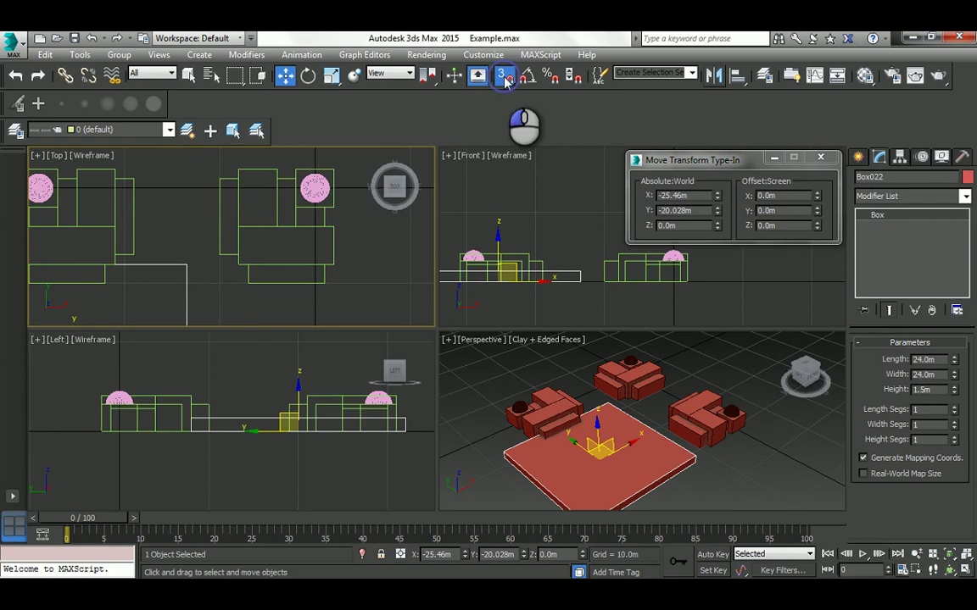
pyautogui.moveTo(502, 81); pyautogui.dragTo(502, 99)
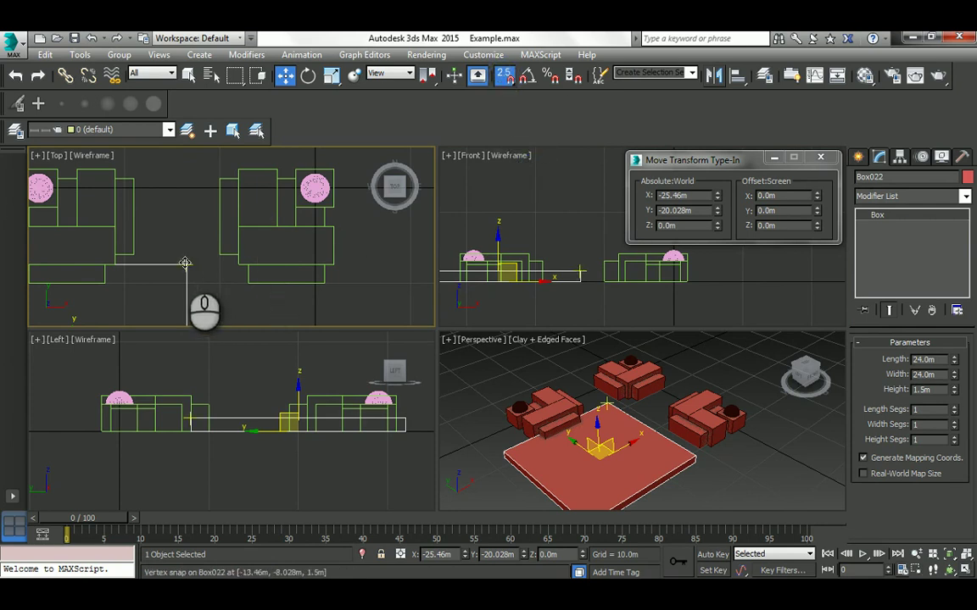
pyautogui.moveTo(187, 264); pyautogui.dragTo(293, 209)
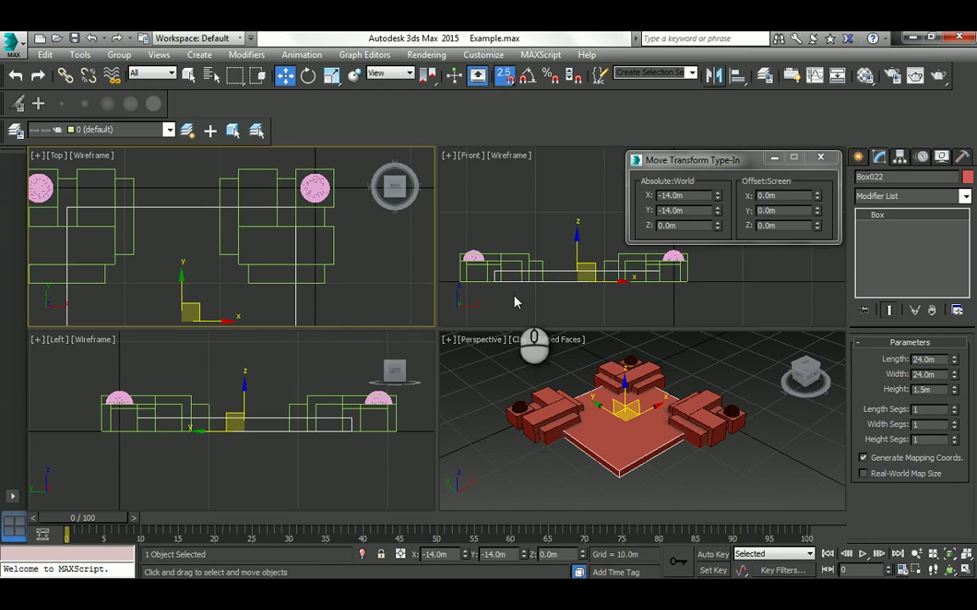
# Step: Recentre the top view and check the H.W. #2 plan slide
pyautogui.moveTo(192, 244); pyautogui.dragTo(242, 261, button='middle')
pyautogui.scroll(-3, 218, 233)
pyautogui.scroll(-4, 238, 212)
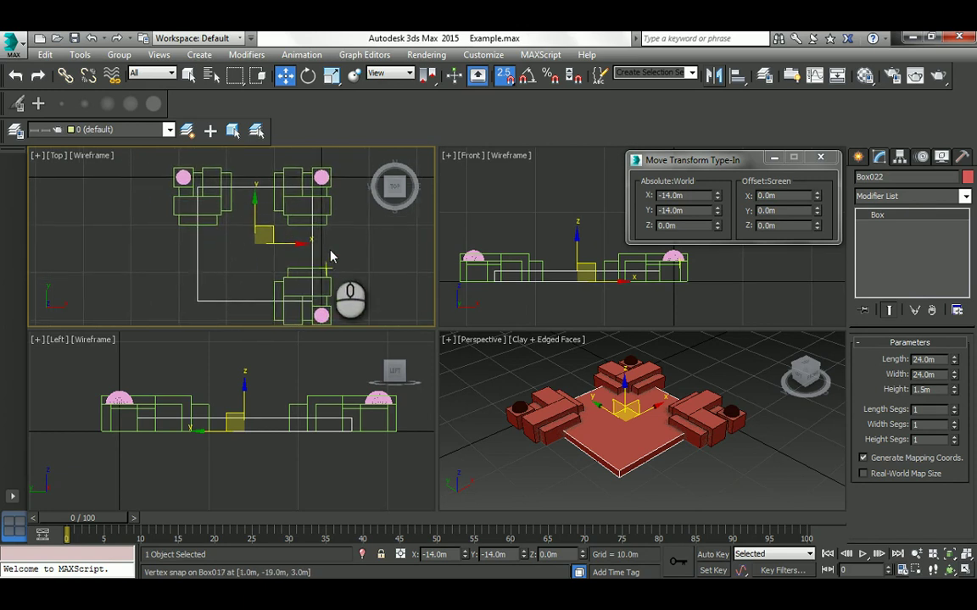
pyautogui.hotkey('alt', 'Tab')
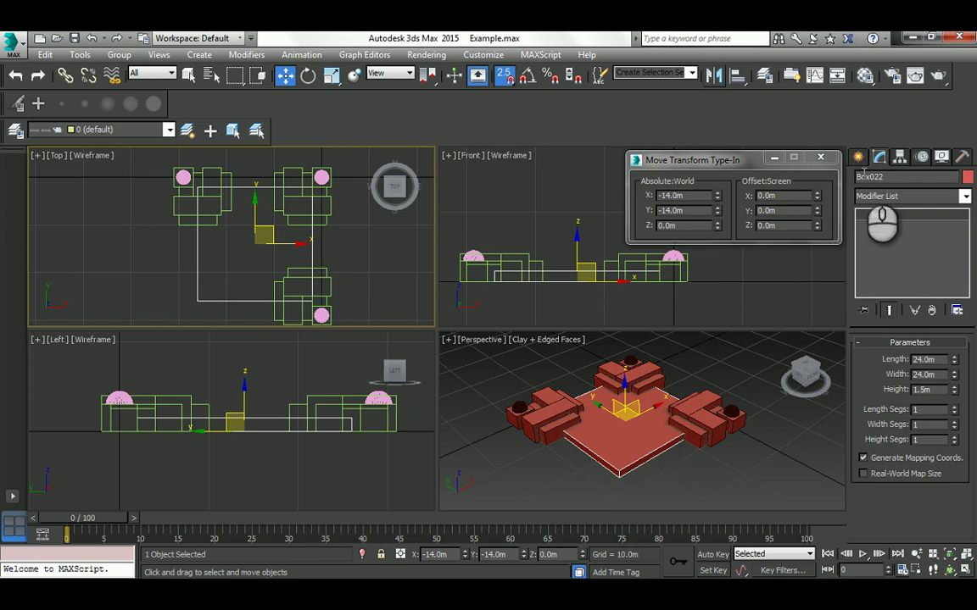
pyautogui.click(859, 158)
# Step: Create Box023 sized 8 m × 8 m with a 2.5 m height
pyautogui.click(883, 247)
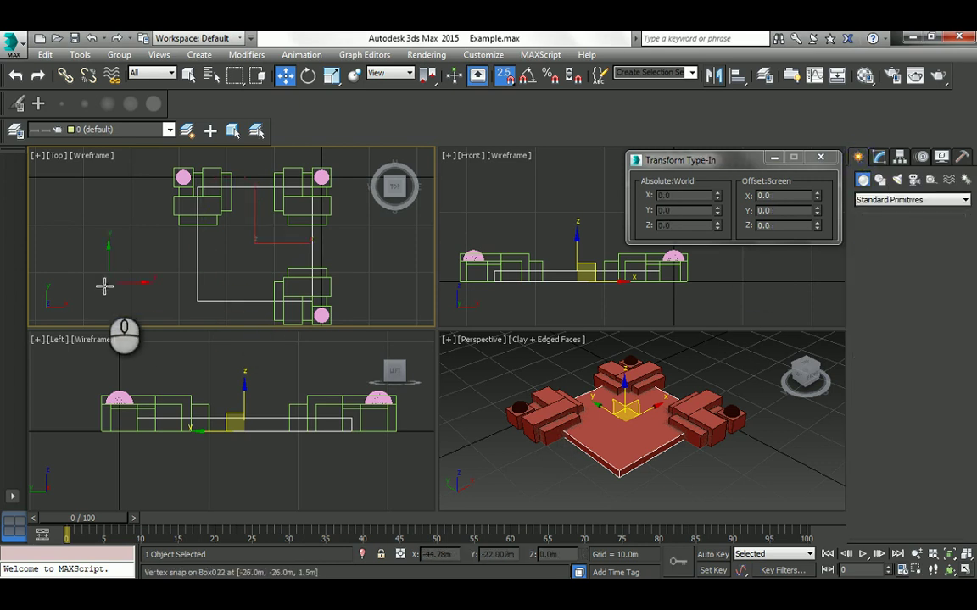
pyautogui.moveTo(103, 299); pyautogui.dragTo(160, 251)
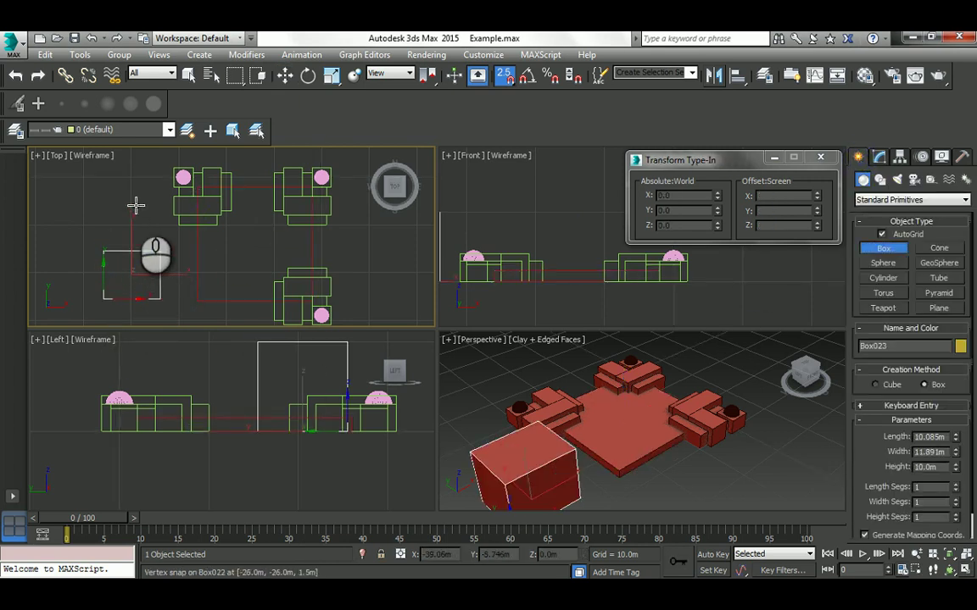
pyautogui.click(136, 206)
pyautogui.click(879, 158)
pyautogui.press('w')
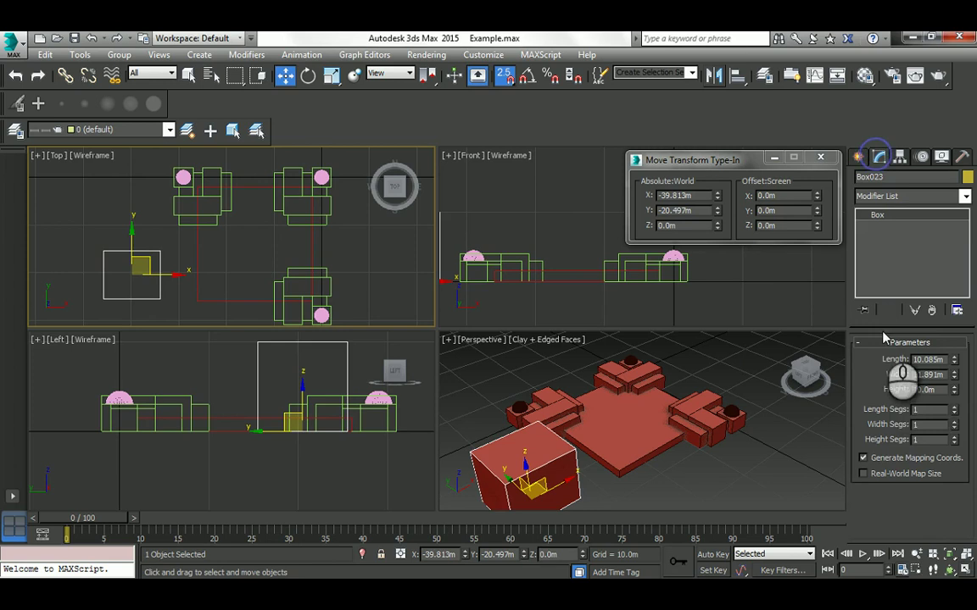
pyautogui.doubleClick(928, 357)
pyautogui.write('8')
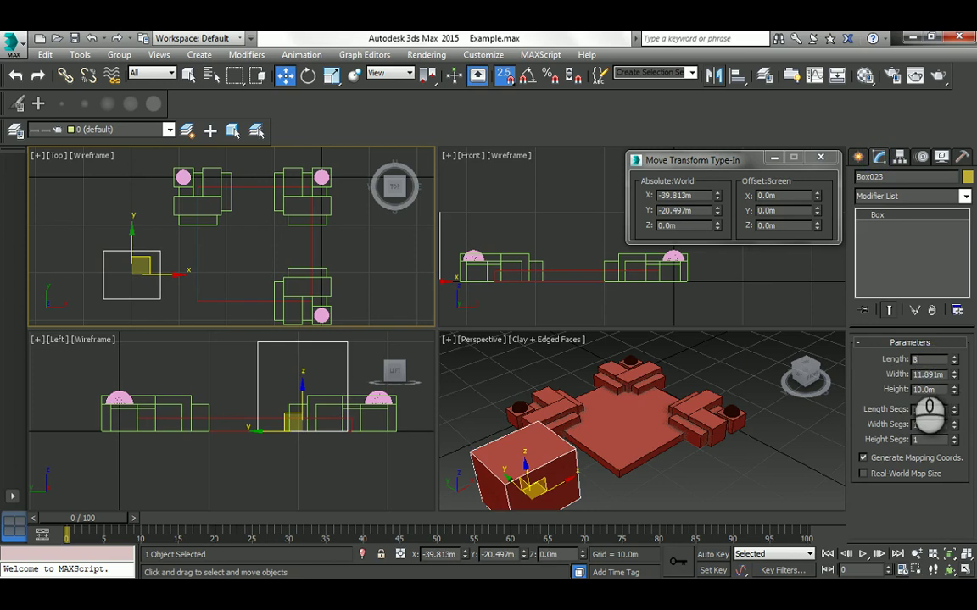
pyautogui.press('Tab')
pyautogui.write('8')
pyautogui.press('Tab')
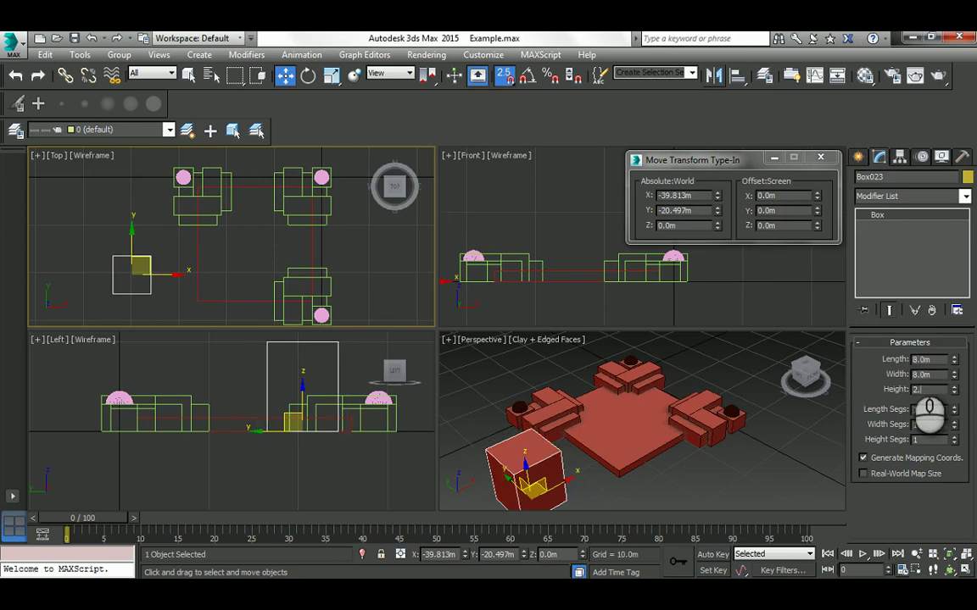
pyautogui.press('Return')
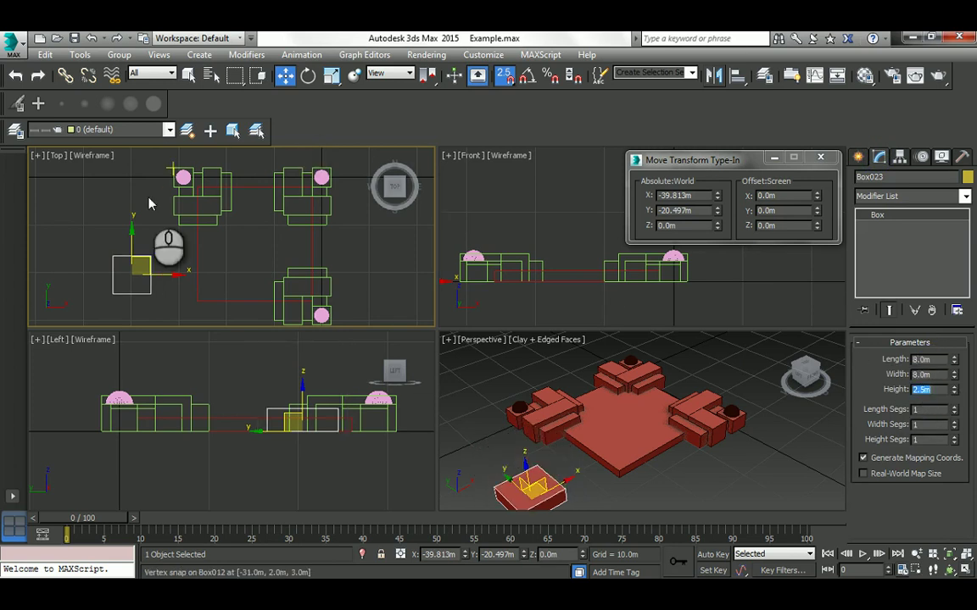
# Step: Snap the 8 m box's corner onto the base plate corner at X -22 m, Y -22 m
pyautogui.scroll(4, 127, 263)
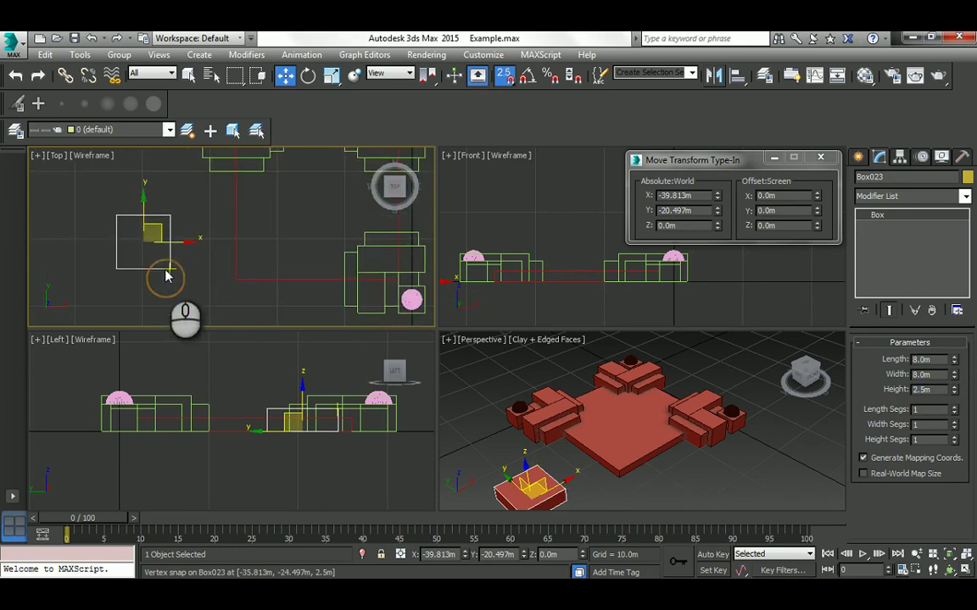
pyautogui.moveTo(116, 270); pyautogui.dragTo(234, 281)
pyautogui.moveTo(528, 254); pyautogui.dragTo(561, 254, button='middle')
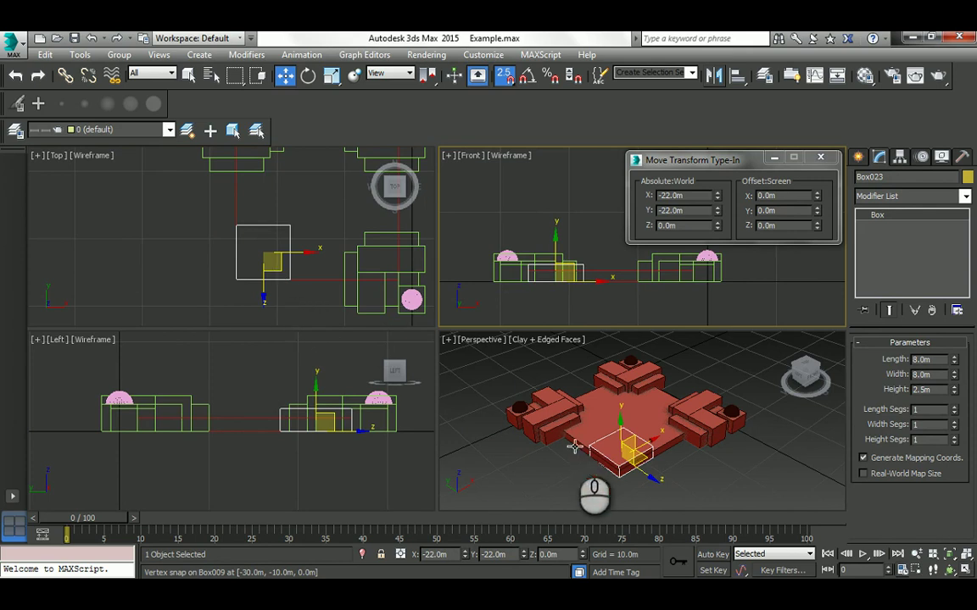
# Step: Undo a wrong-direction move, then raise the 8 m box with a Z offset of 1.5 m
pyautogui.scroll(6, 617, 484)
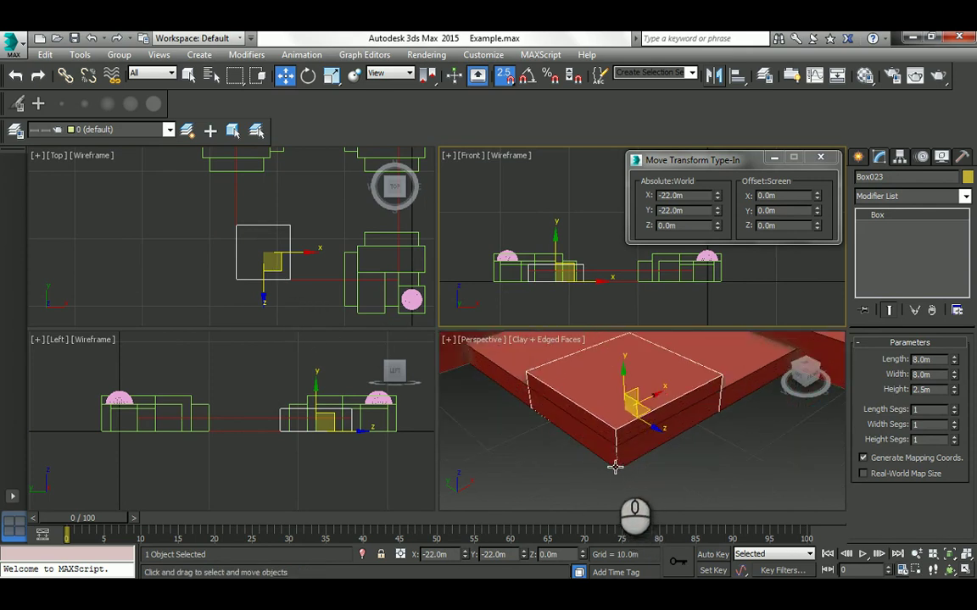
pyautogui.click(776, 226)
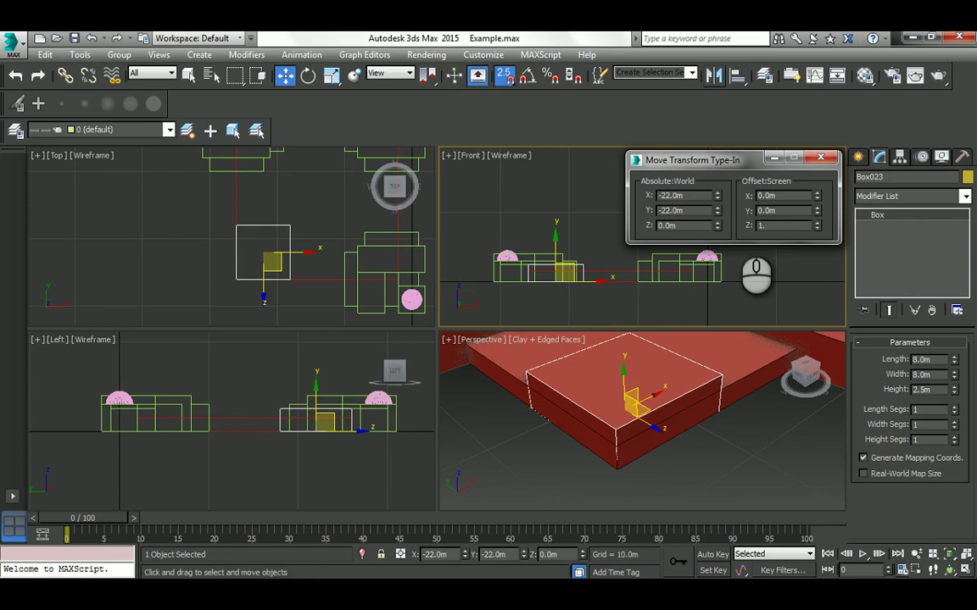
pyautogui.press('Return')
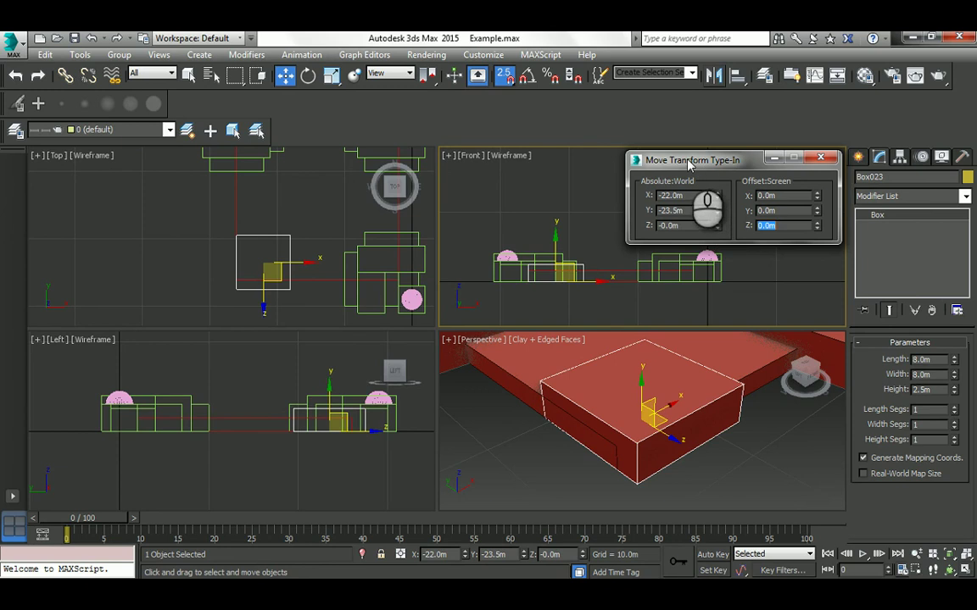
pyautogui.moveTo(678, 160); pyautogui.dragTo(754, 120)
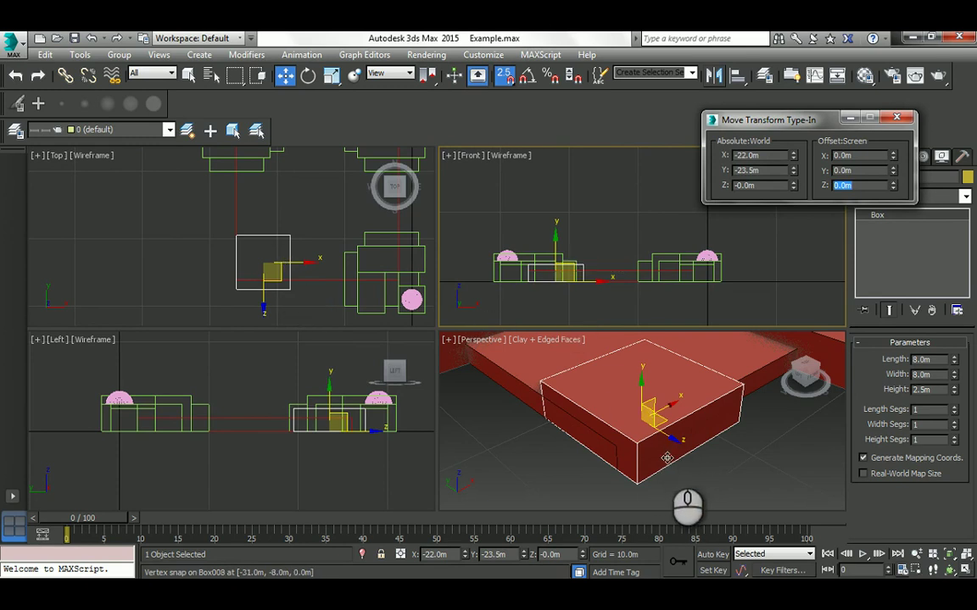
pyautogui.click(523, 462)
pyautogui.hotkey('ctrl', 'z')
pyautogui.hotkey('ctrl', 'z')
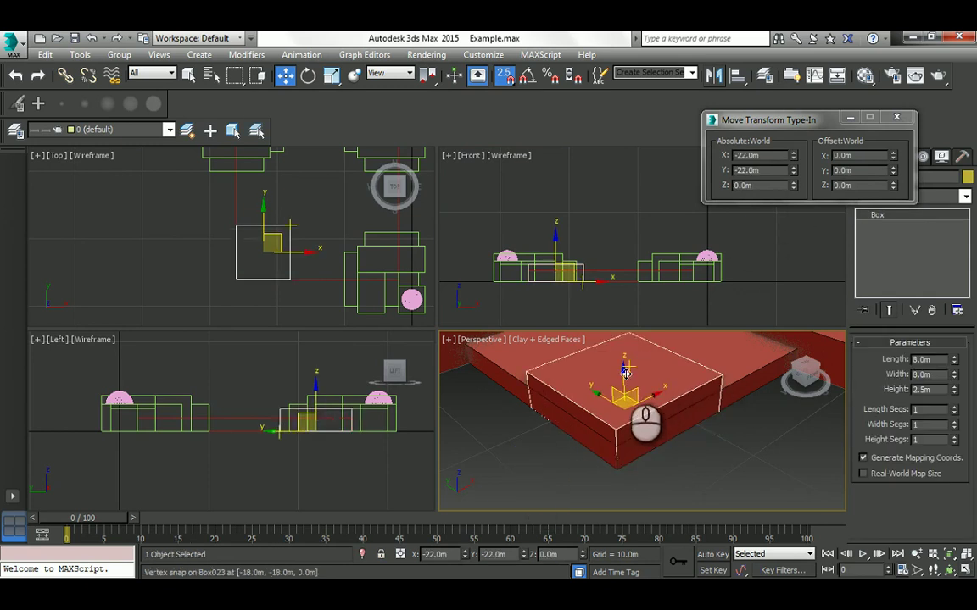
pyautogui.keyDown('alt'); pyautogui.moveTo(626, 388); pyautogui.dragTo(630, 405, button='middle'); pyautogui.keyUp('alt')
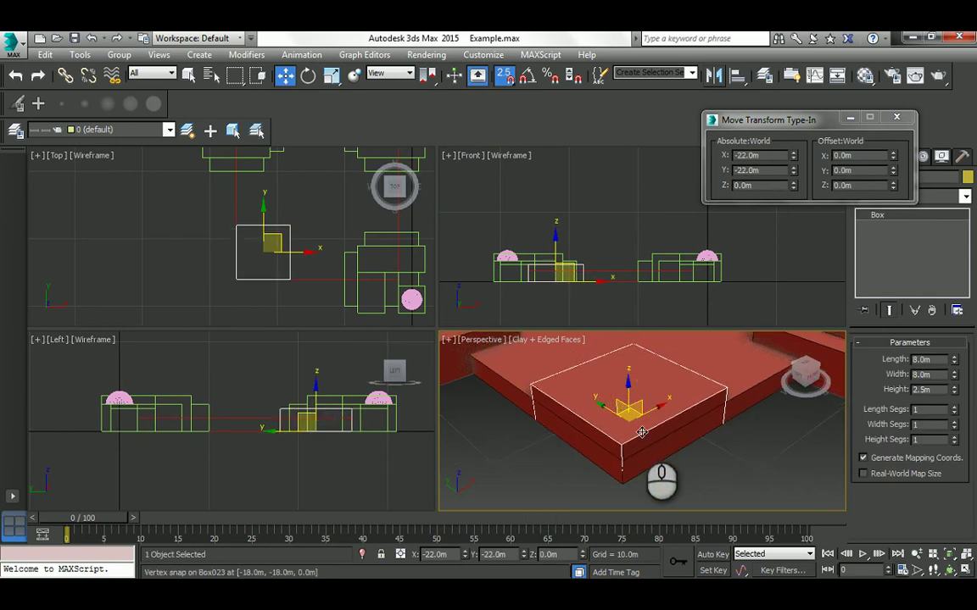
pyautogui.moveTo(574, 404); pyautogui.dragTo(593, 411, button='middle')
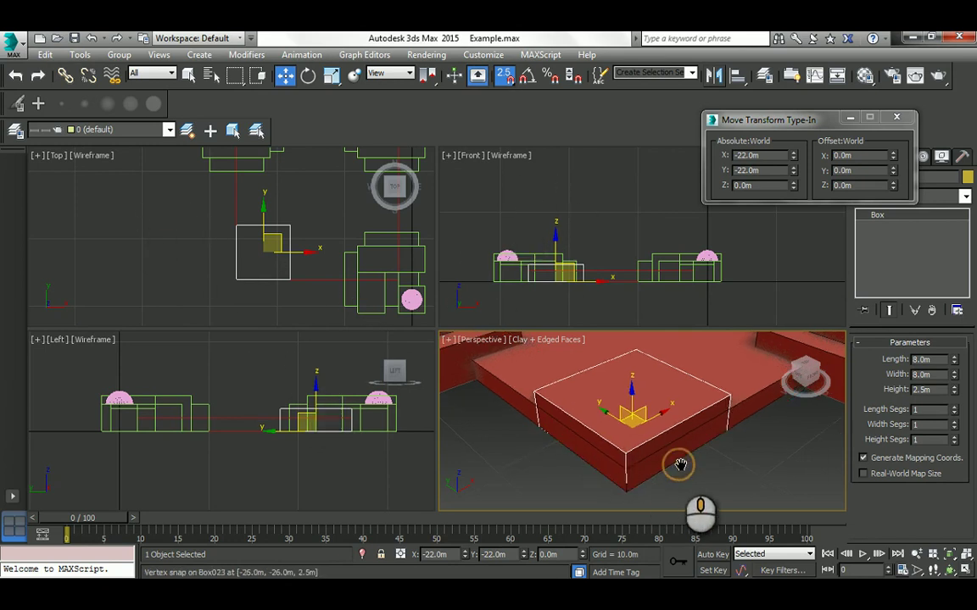
pyautogui.doubleClick(852, 185)
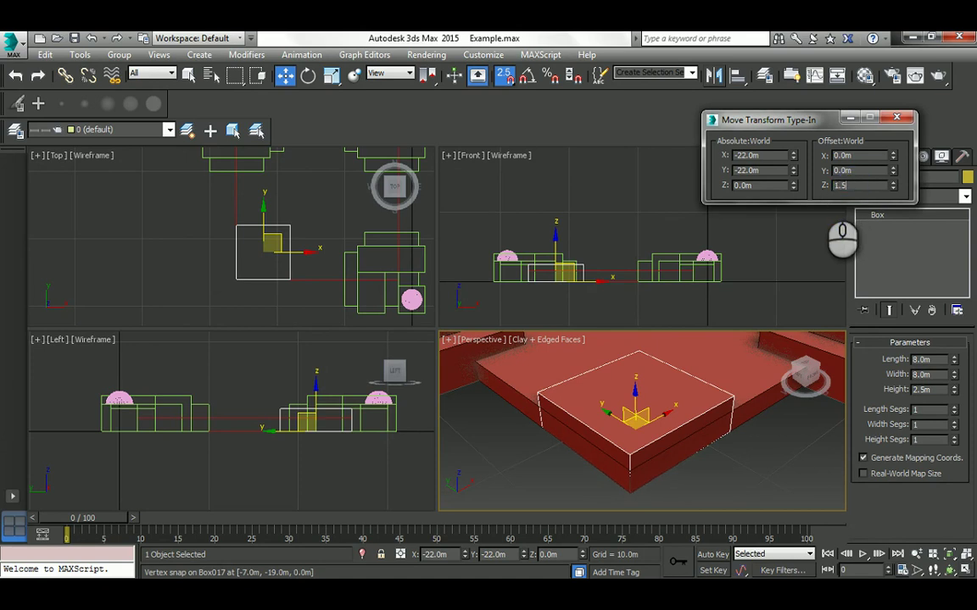
pyautogui.write('1.5')
pyautogui.press('Return')
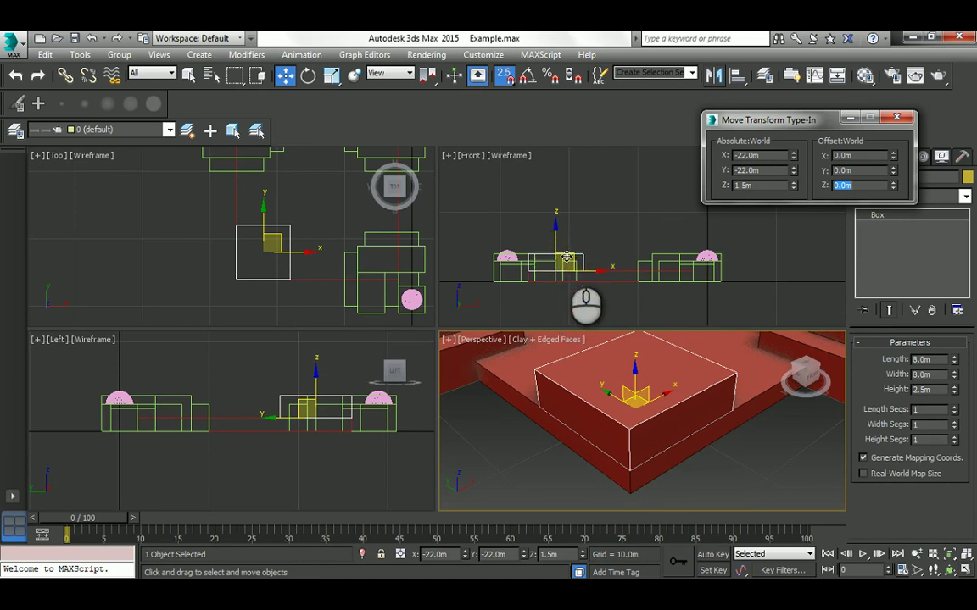
# Step: Reselect the raised 8 m box in the viewport
pyautogui.click(523, 210)
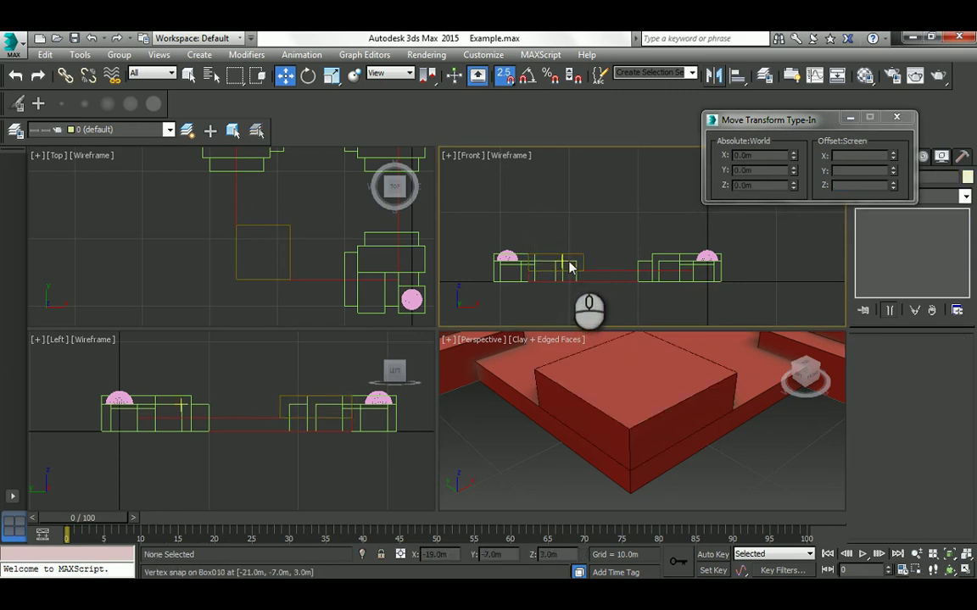
pyautogui.click(565, 260)
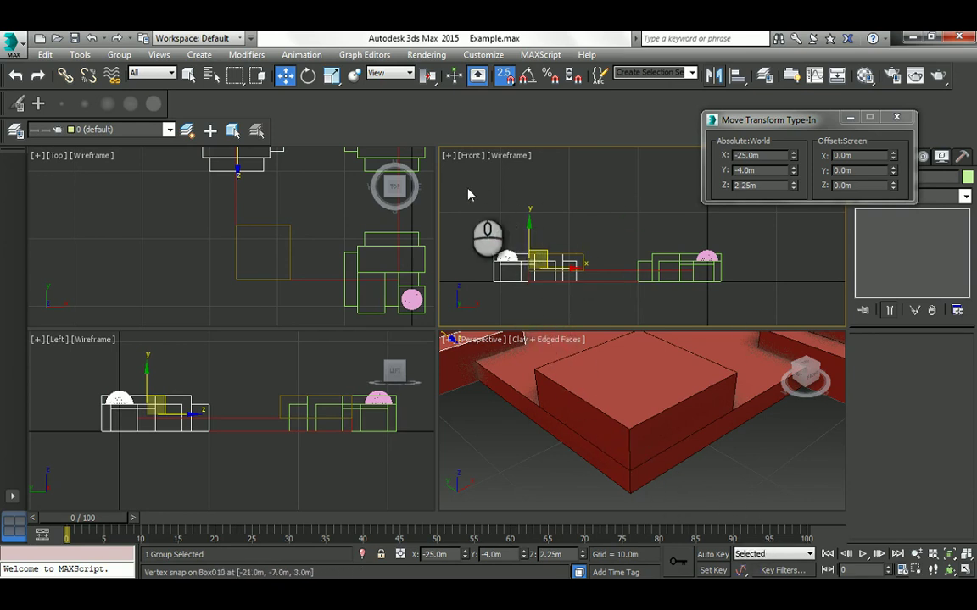
pyautogui.moveTo(593, 386); pyautogui.dragTo(583, 398, button='middle')
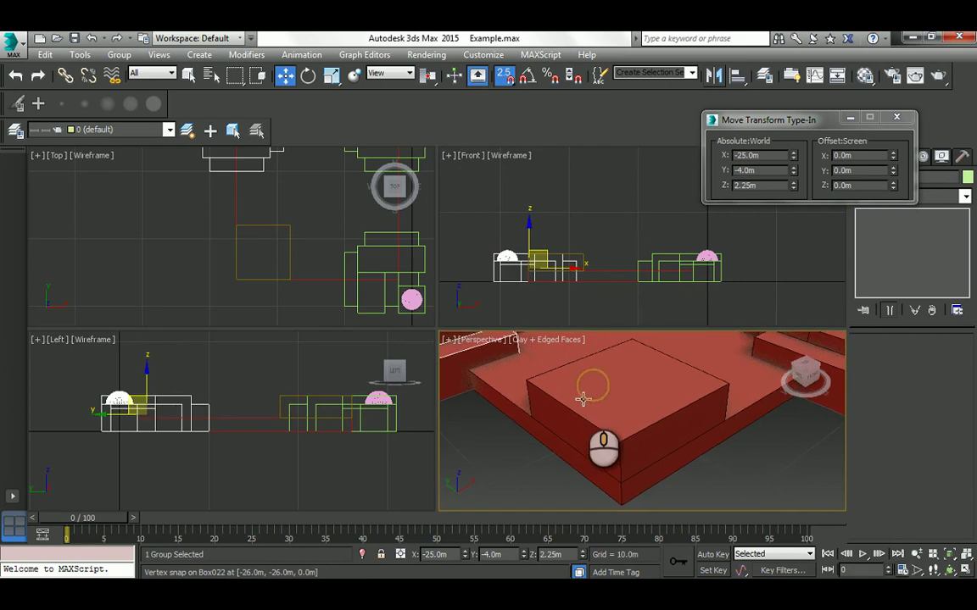
pyautogui.scroll(-2, 582, 399)
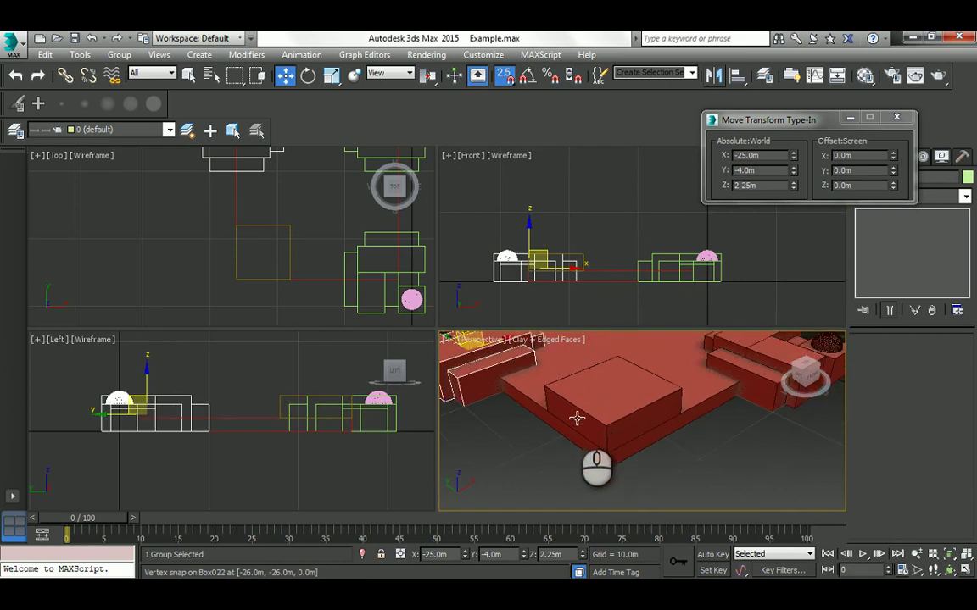
pyautogui.click(280, 224)
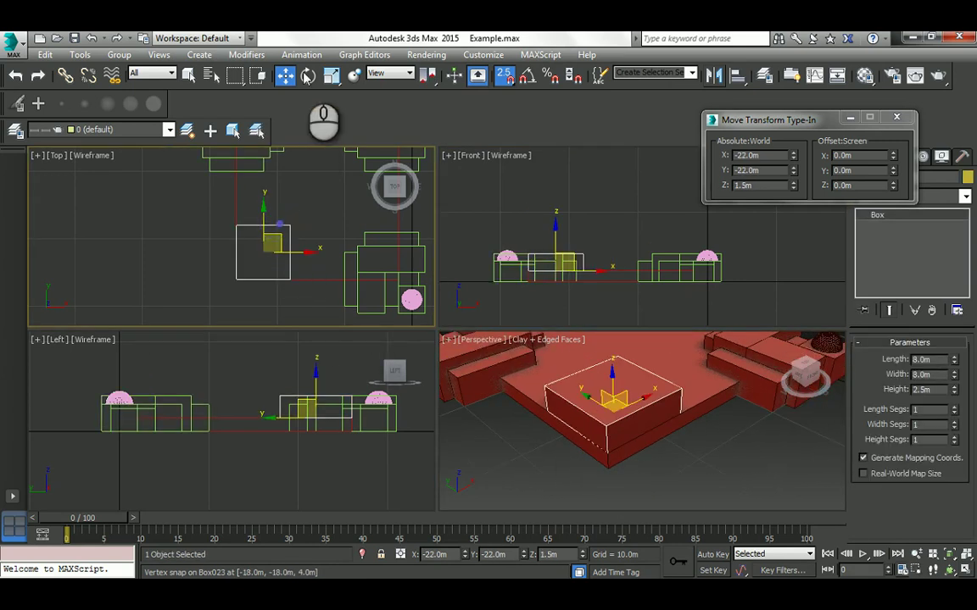
# Step: Shift the box by Offset X 1 m and Offset Y 1 m to sit at -21, -21
pyautogui.click(855, 155)
pyautogui.write('1')
pyautogui.press('Return')
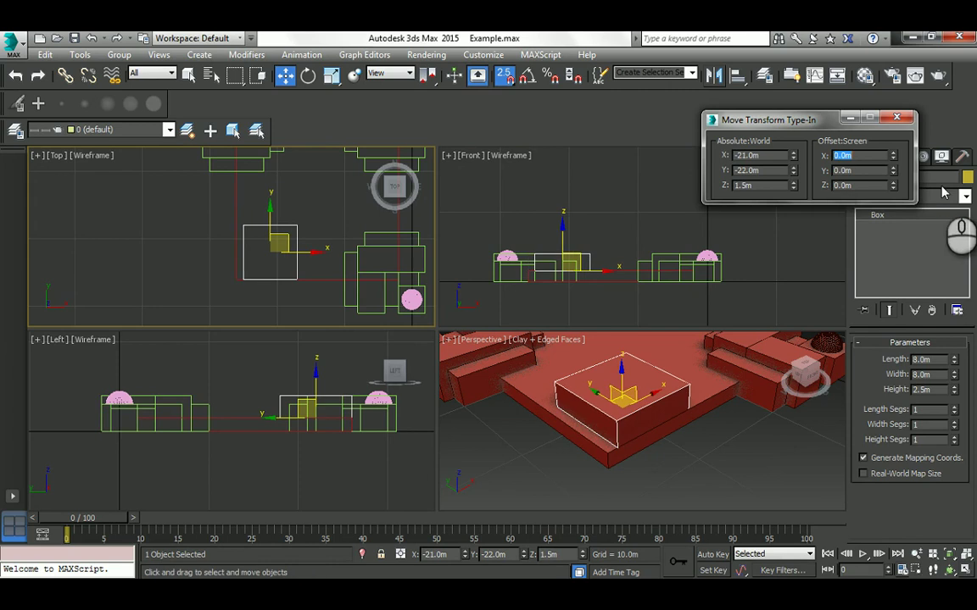
pyautogui.click(871, 175)
pyautogui.moveTo(863, 170); pyautogui.dragTo(822, 172)
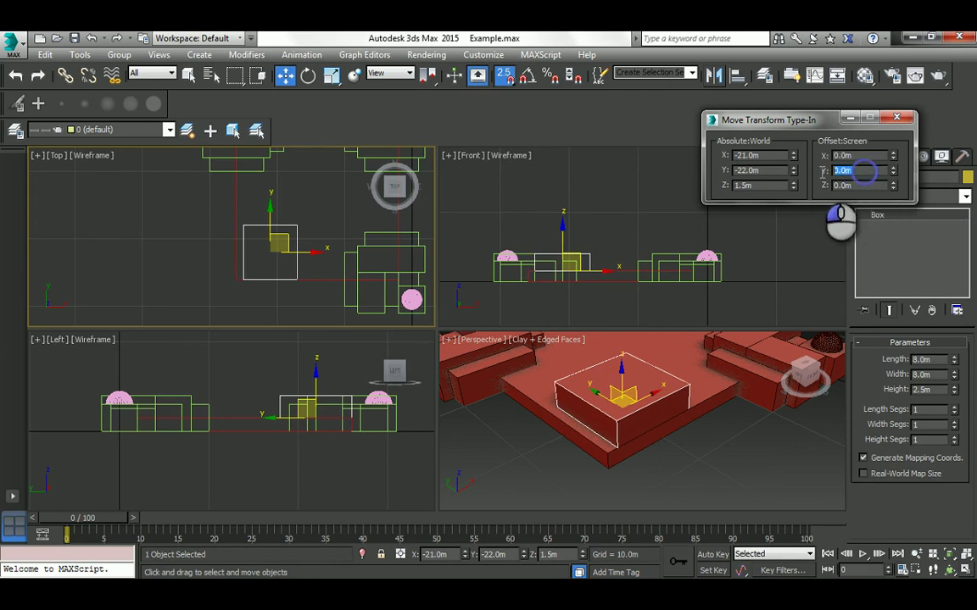
pyautogui.write('1')
pyautogui.press('Return')
# Step: Check the H.W. #2 plan slide, then clone the raised 8 m box with Ctrl+V
pyautogui.hotkey('alt', 'Tab')
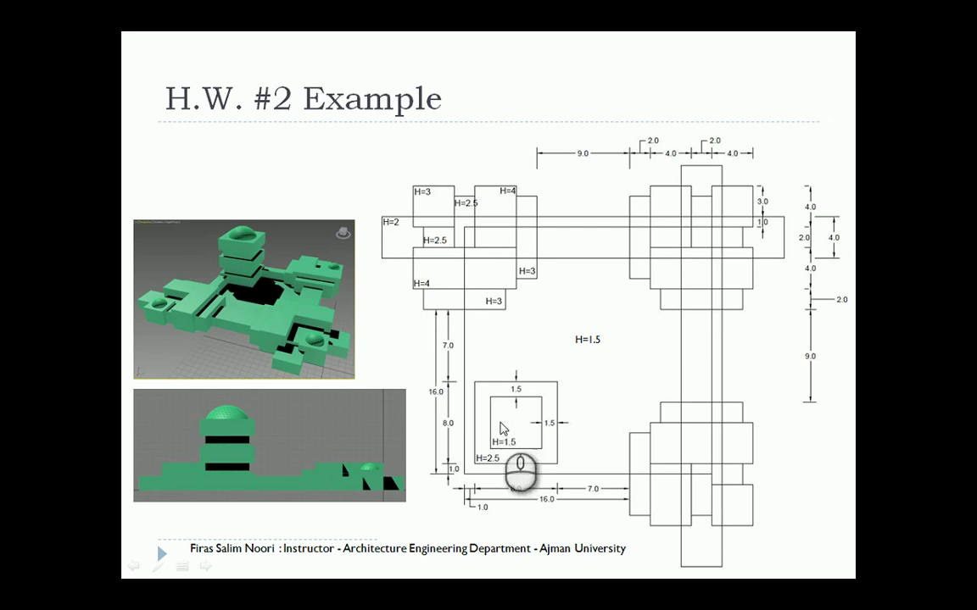
pyautogui.hotkey('alt', 'Tab')
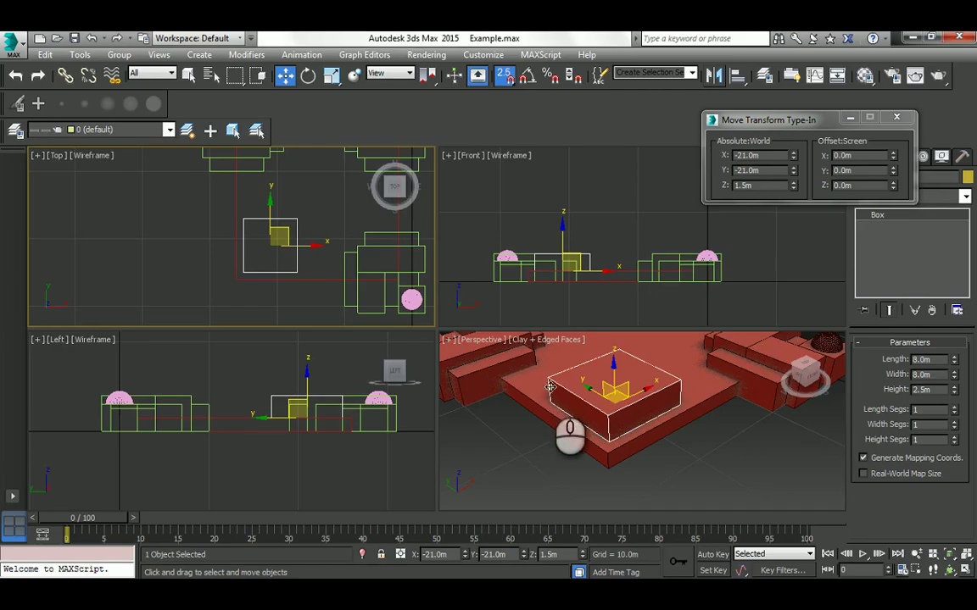
pyautogui.hotkey('ctrl', 'v')
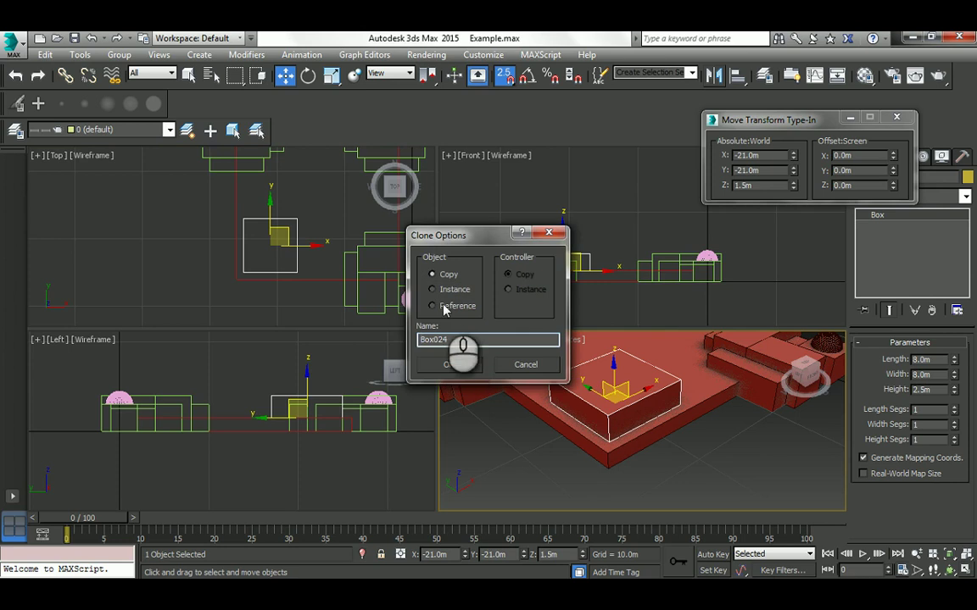
# Step: Make an instance of the 8 m box and raise it 4 m to Z 5.5
pyautogui.click(439, 290)
pyautogui.click(449, 363)
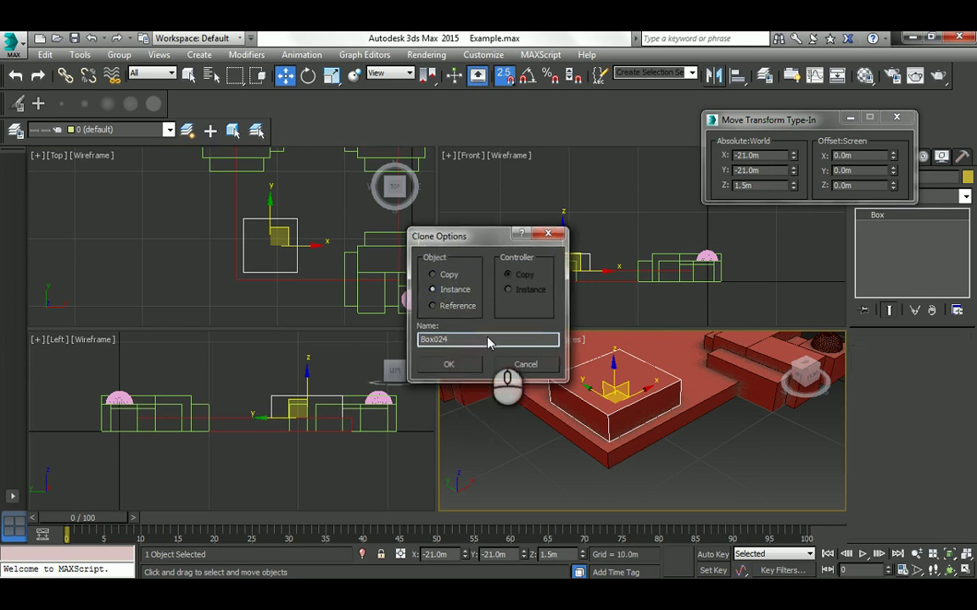
pyautogui.doubleClick(865, 185)
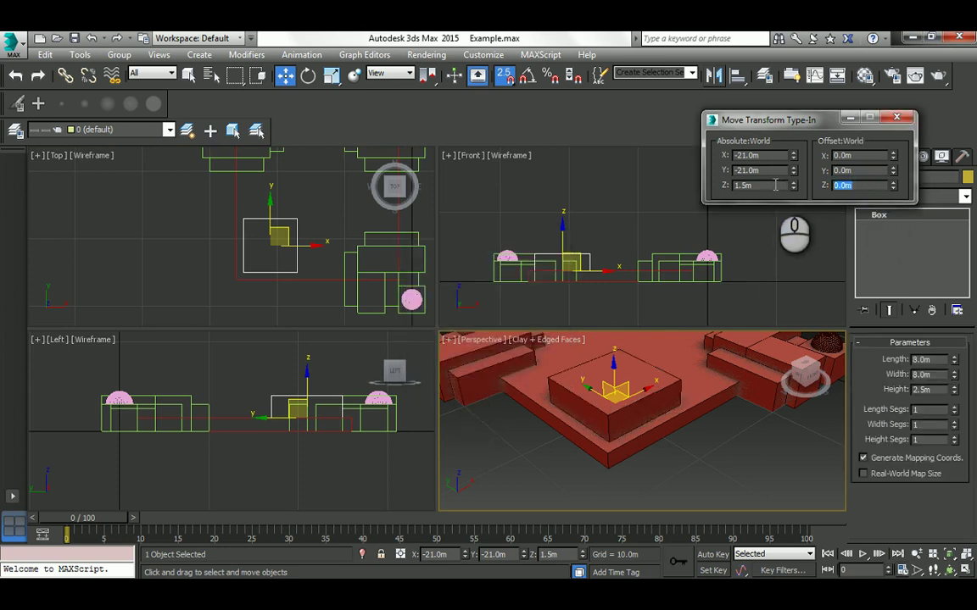
pyautogui.write('4')
pyautogui.press('Return')
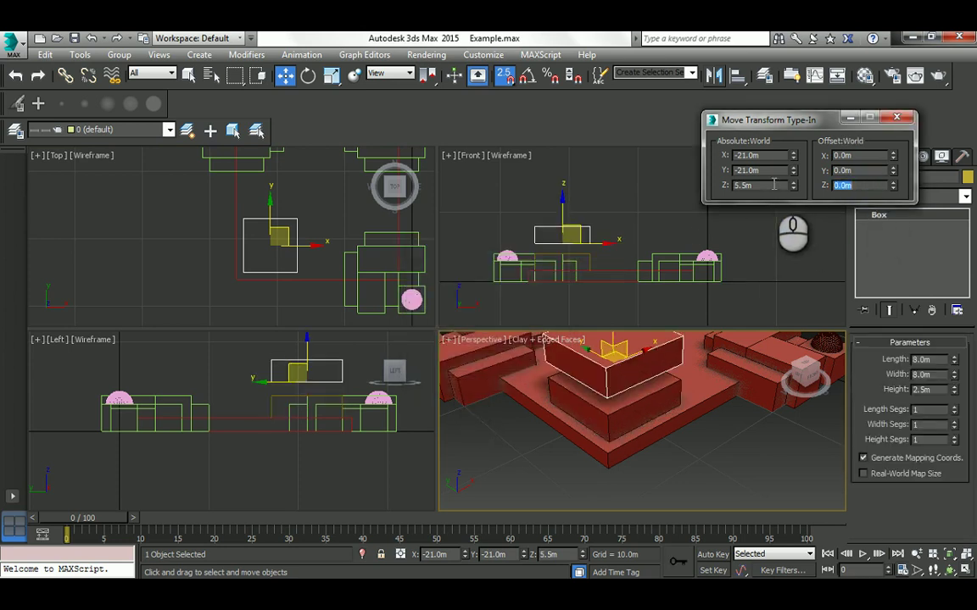
pyautogui.click(576, 238)
pyautogui.scroll(2, 577, 238)
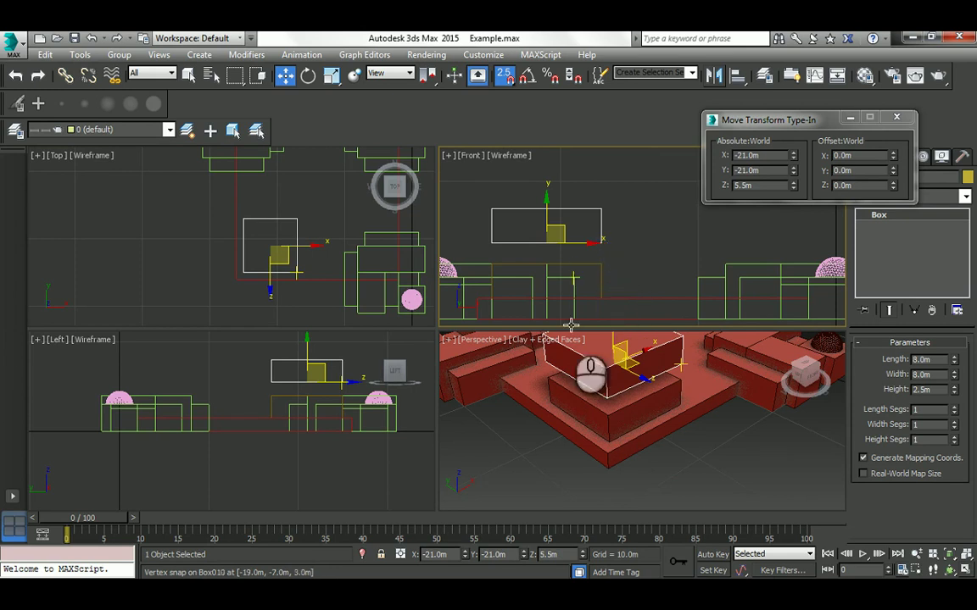
pyautogui.keyDown('alt'); pyautogui.moveTo(594, 337); pyautogui.dragTo(612, 426, button='middle'); pyautogui.keyUp('alt')
# Step: Add a second instance raised 4 m to Z 9.5, then select the lowest tower box
pyautogui.keyDown('shift'); pyautogui.moveTo(612, 426); pyautogui.dragTo(618, 430); pyautogui.keyUp('shift')
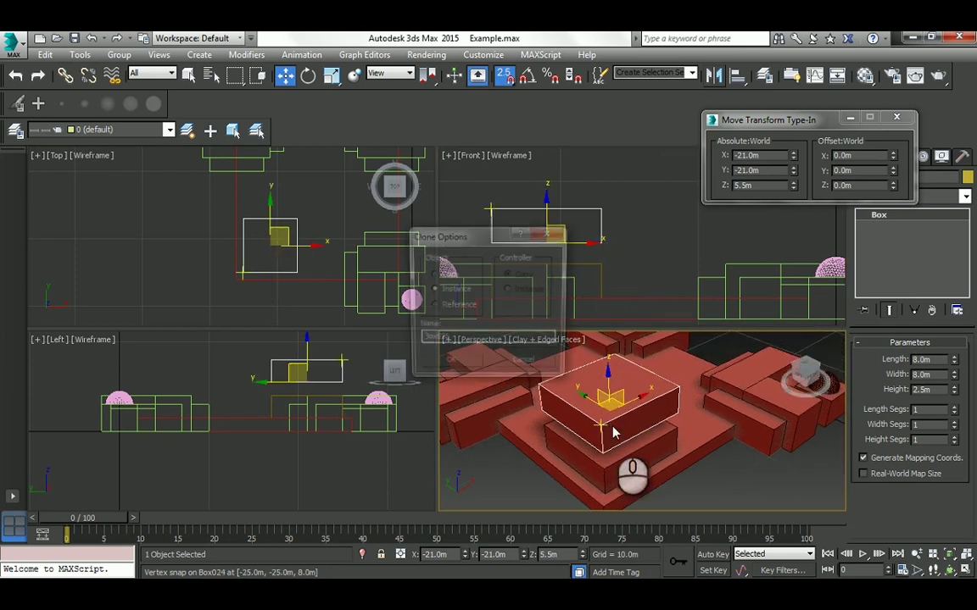
pyautogui.click(449, 364)
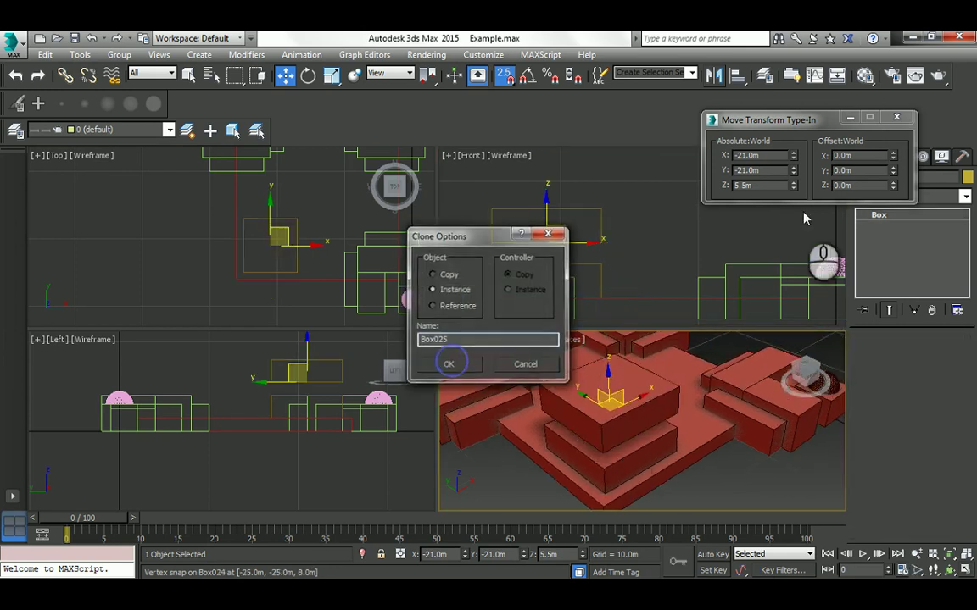
pyautogui.doubleClick(840, 185)
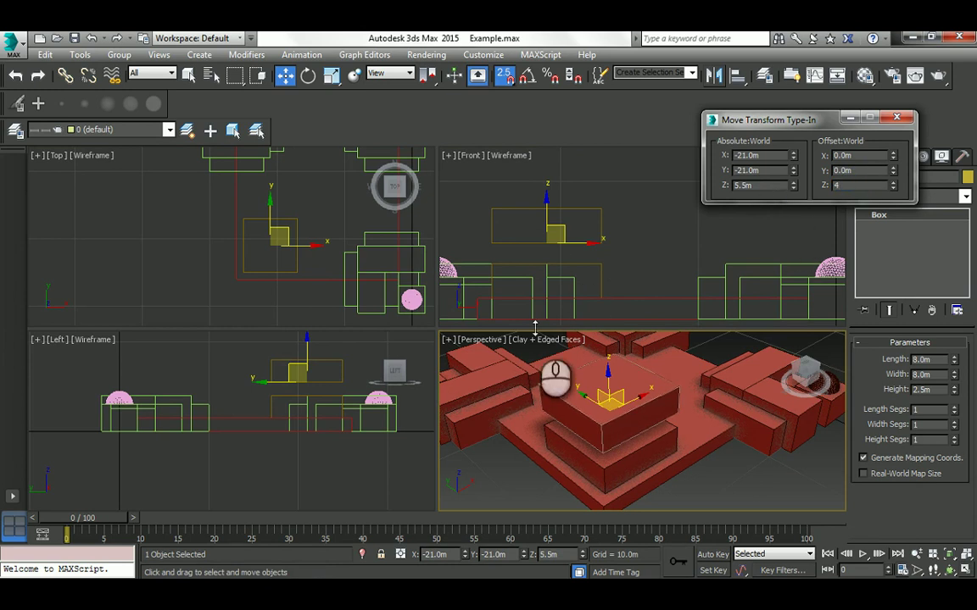
pyautogui.press('Return')
pyautogui.scroll(-3, 551, 255)
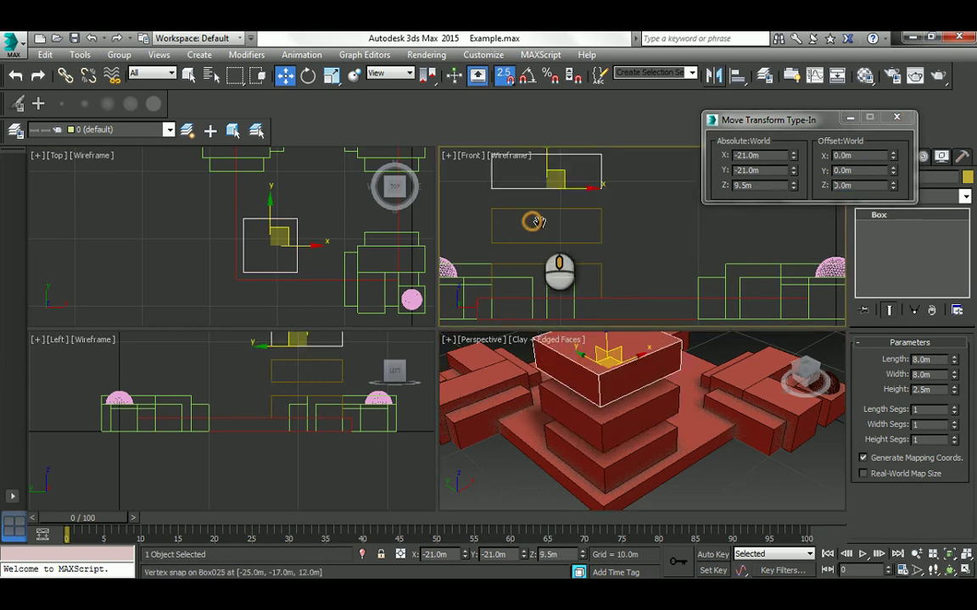
pyautogui.moveTo(576, 324); pyautogui.dragTo(597, 427, button='middle')
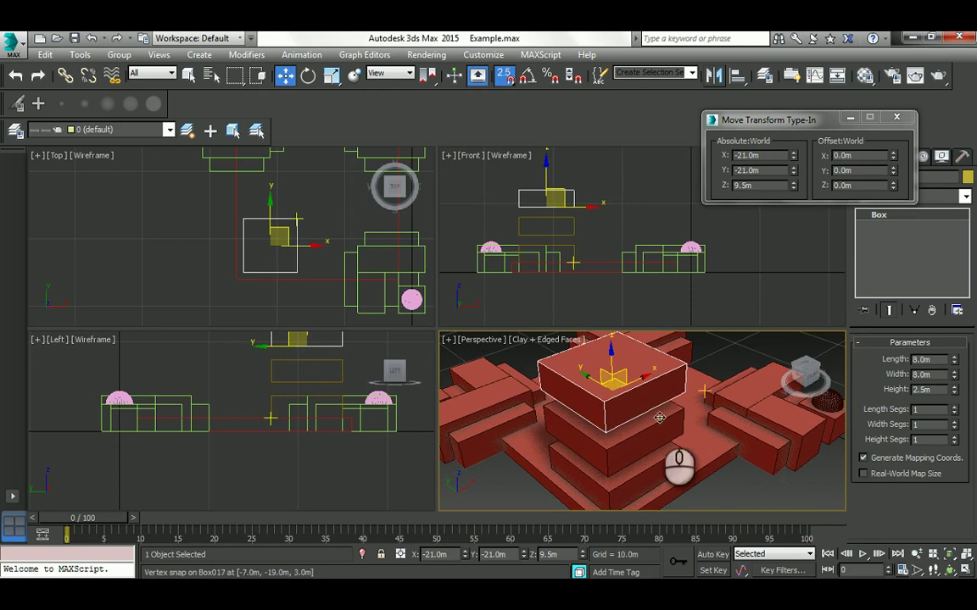
pyautogui.moveTo(659, 413); pyautogui.dragTo(644, 405, button='middle')
pyautogui.click(730, 476)
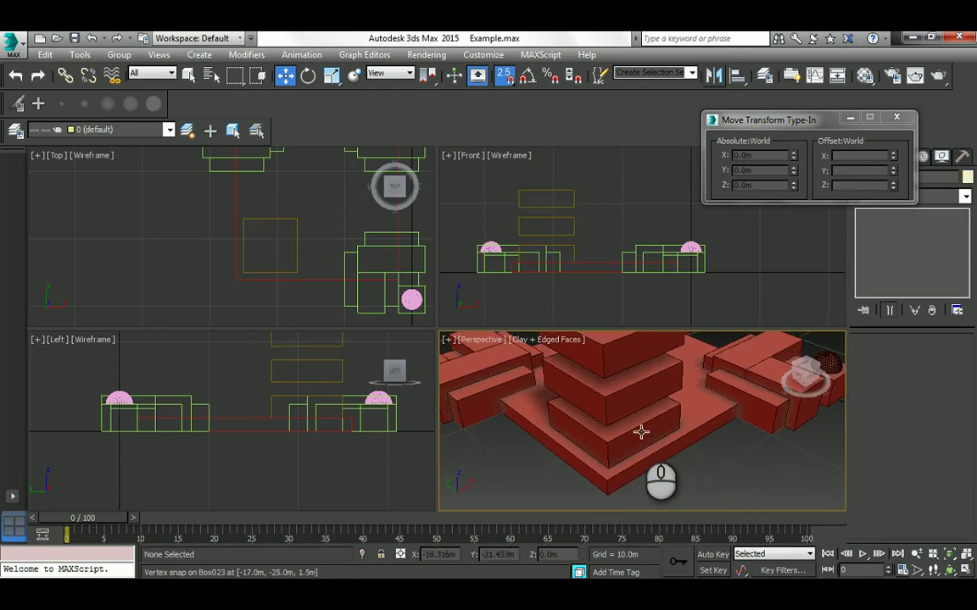
pyautogui.click(641, 432)
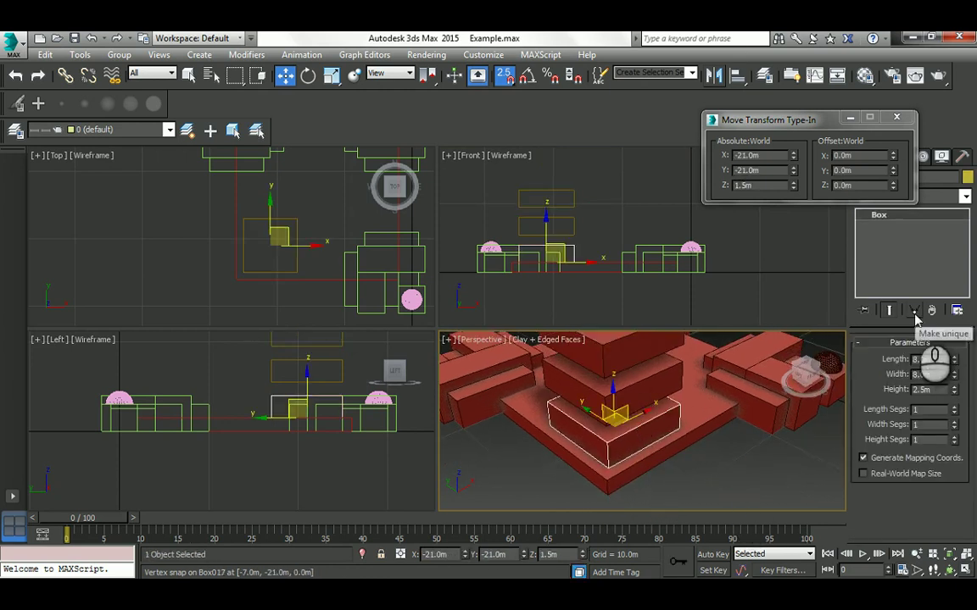
# Step: Copy the lowest tower box as Box026 and raise it 1.5 m in Z
pyautogui.moveTo(804, 110); pyautogui.dragTo(647, 105)
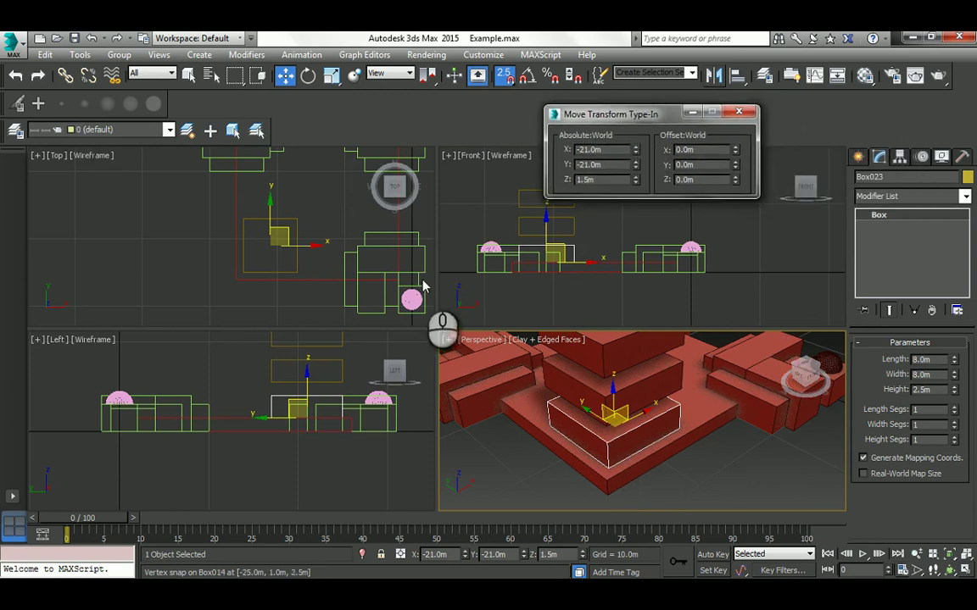
pyautogui.click(585, 422)
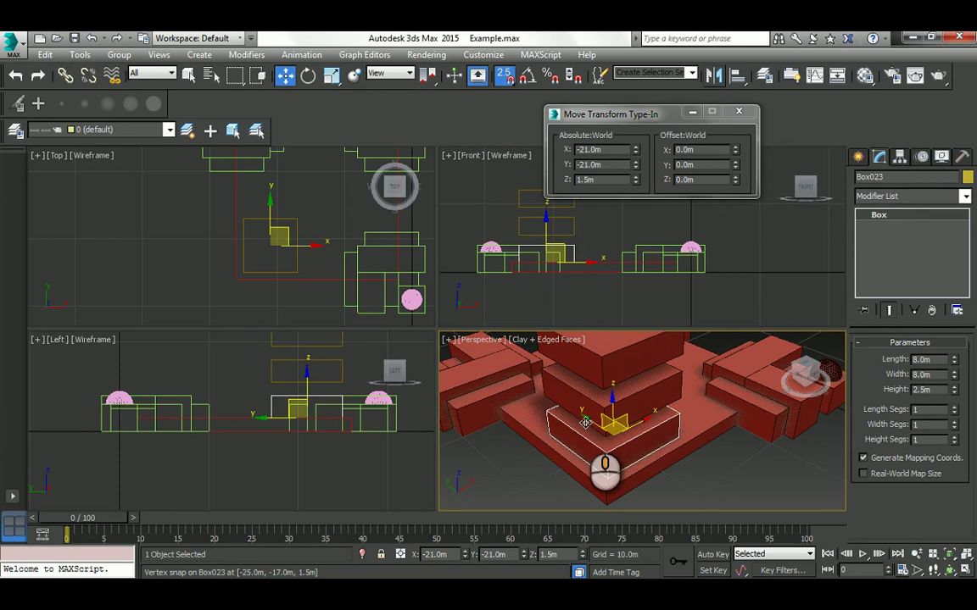
pyautogui.keyDown('shift'); pyautogui.moveTo(583, 422); pyautogui.dragTo(582, 419); pyautogui.keyUp('shift')
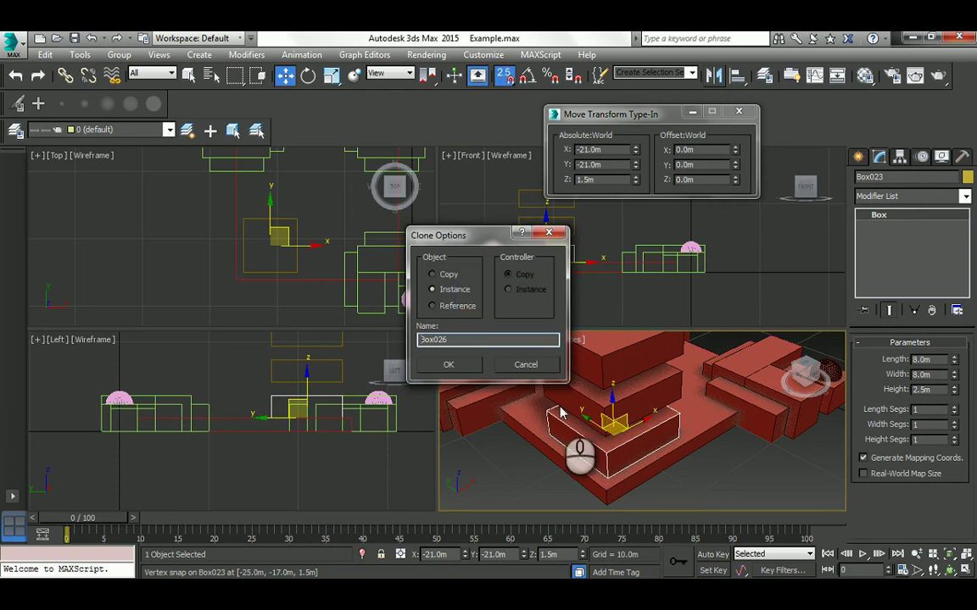
pyautogui.click(441, 276)
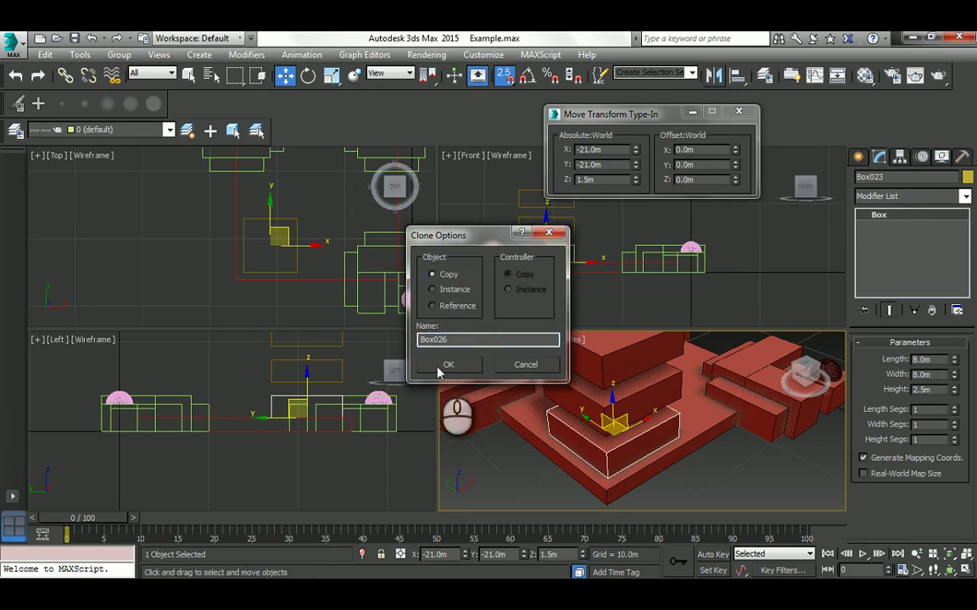
pyautogui.click(447, 364)
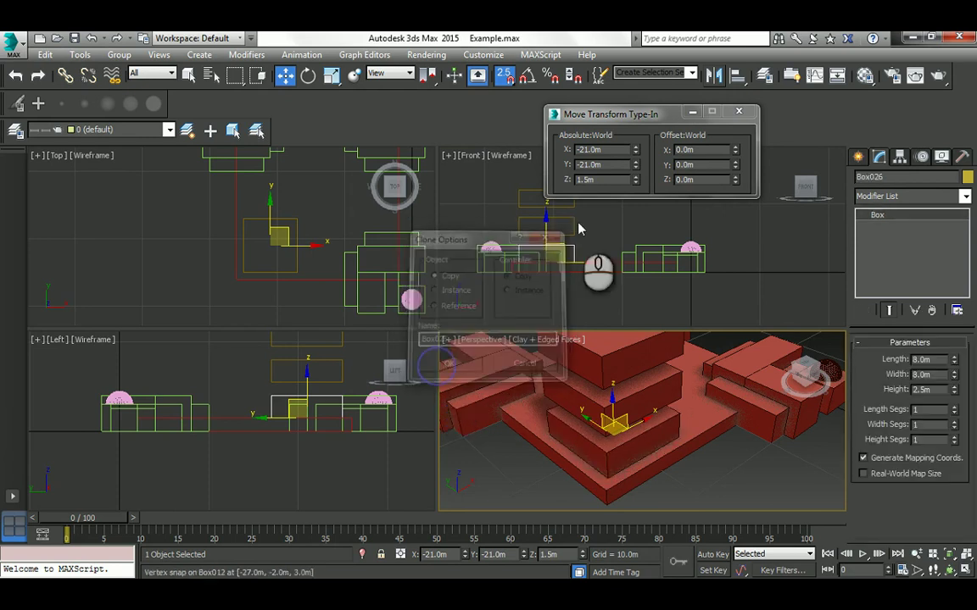
pyautogui.doubleClick(691, 179)
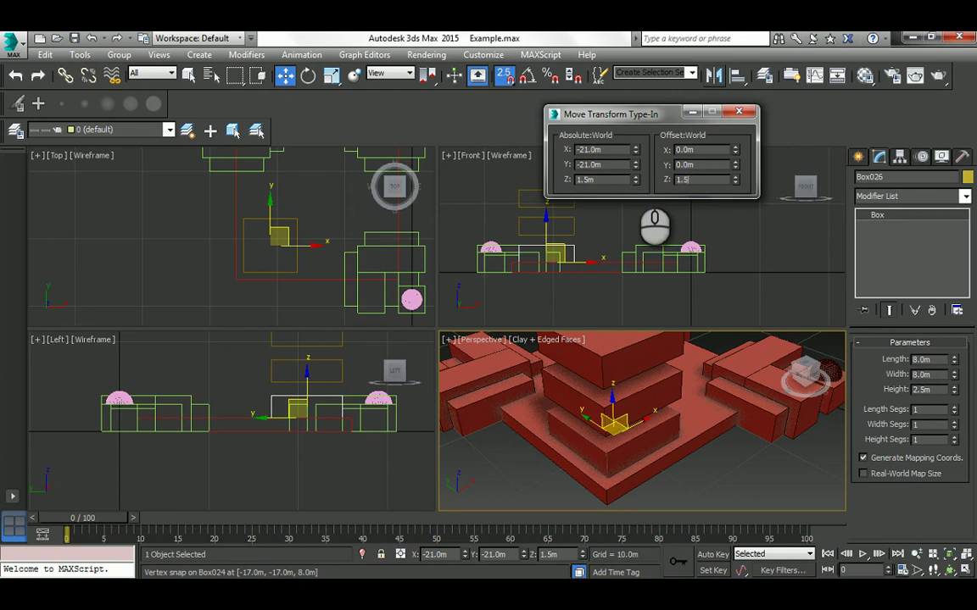
pyautogui.write('1.5')
pyautogui.click(555, 235)
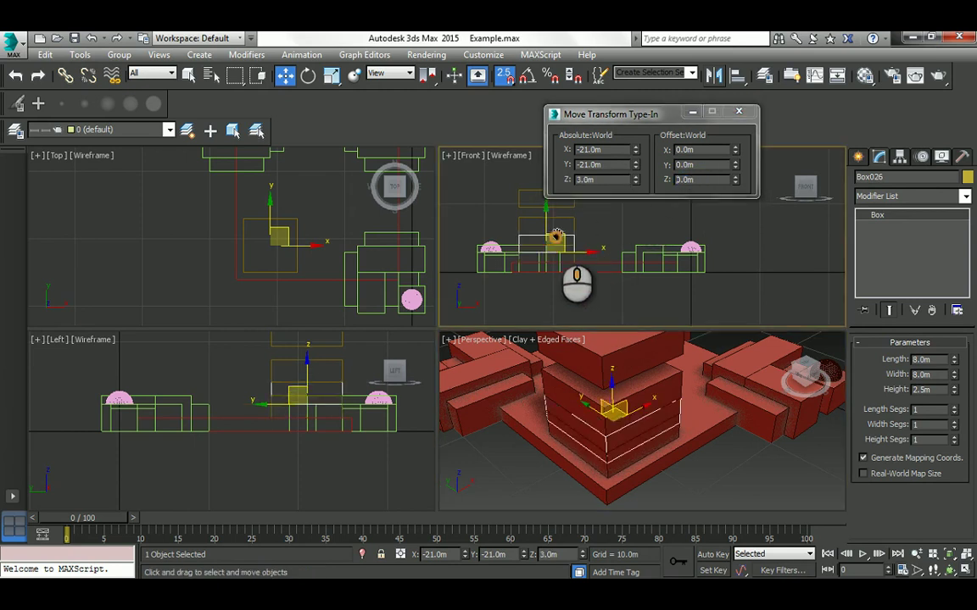
pyautogui.scroll(3, 555, 235)
pyautogui.moveTo(557, 233); pyautogui.dragTo(538, 252, button='middle')
# Step: Resize Box026 to 6 m × 6 m and raise it another 1 m to Z 4.0
pyautogui.doubleClick(926, 359)
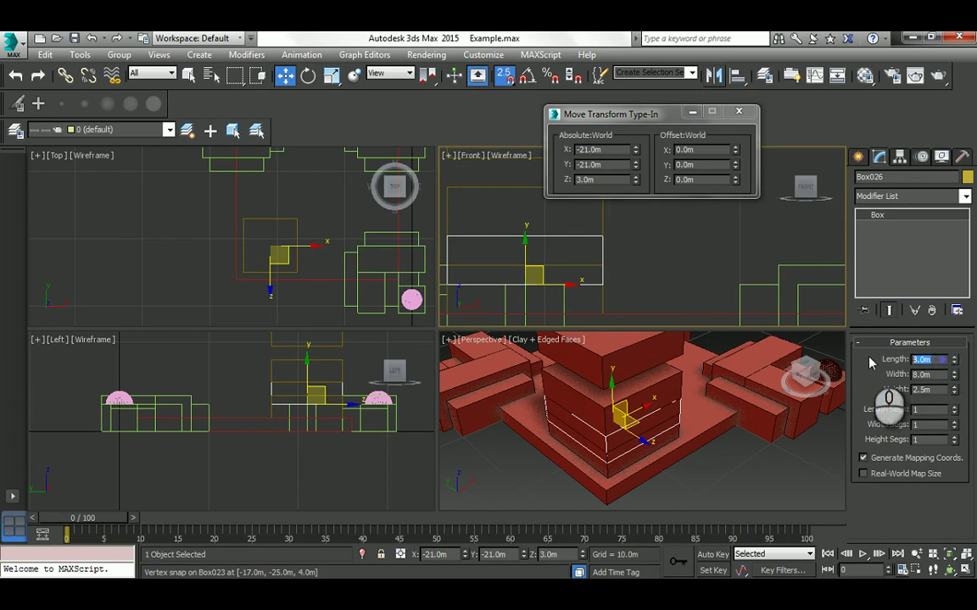
pyautogui.write('6')
pyautogui.doubleClick(920, 374)
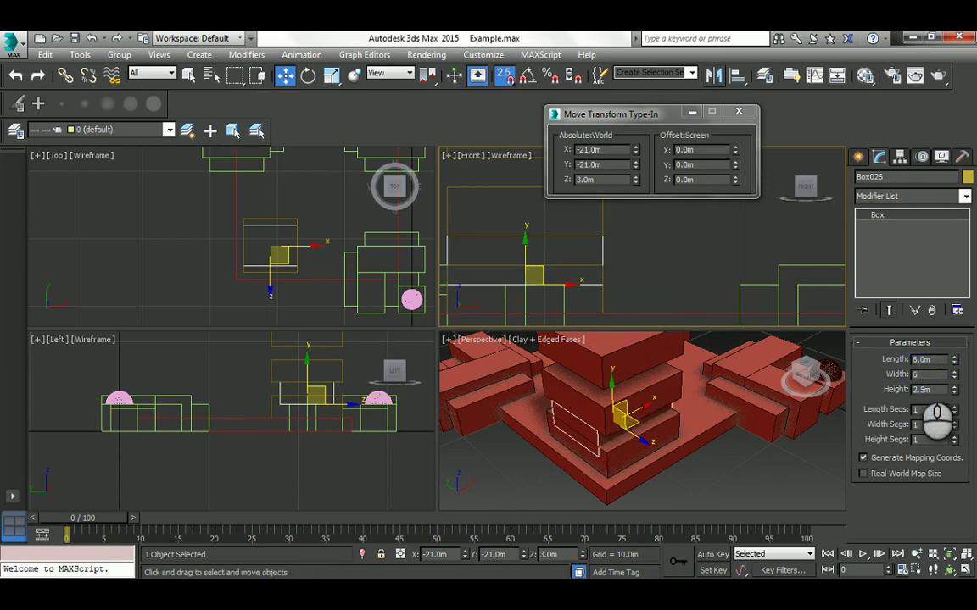
pyautogui.press('Return')
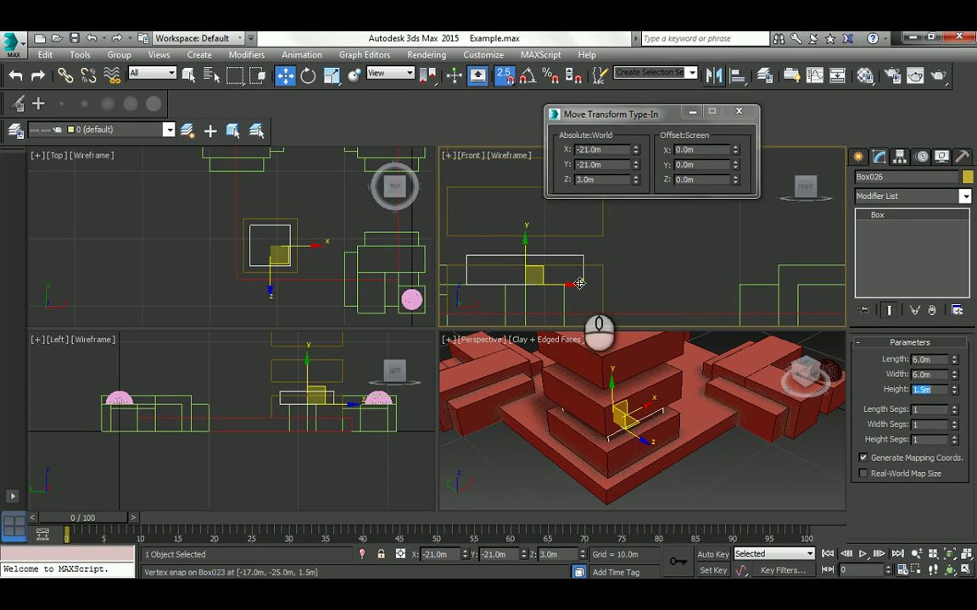
pyautogui.scroll(3, 547, 266)
pyautogui.moveTo(547, 266); pyautogui.dragTo(546, 258, button='middle')
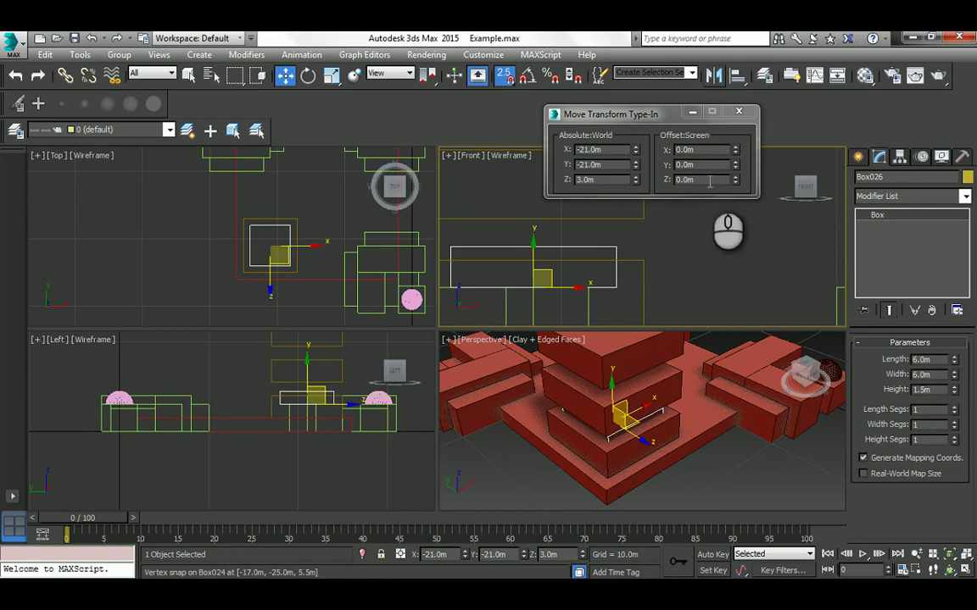
pyautogui.rightClick(536, 347)
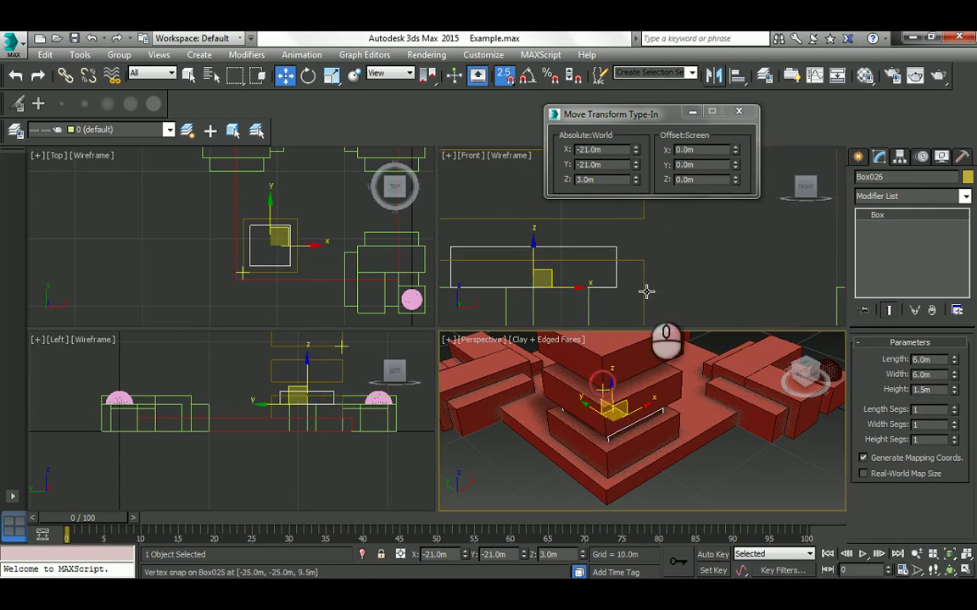
pyautogui.click(702, 179)
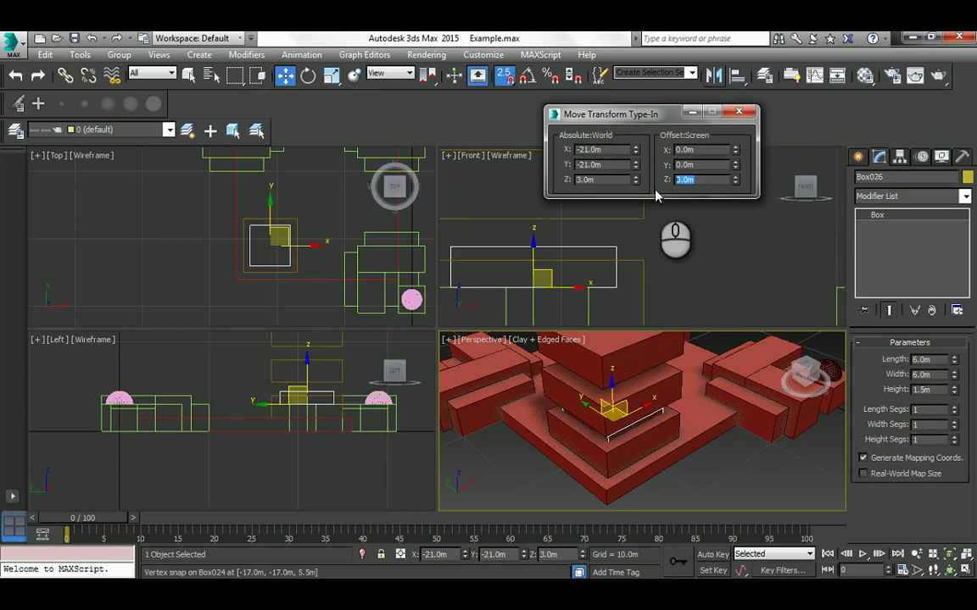
pyautogui.write('1')
pyautogui.press('Return')
# Step: Clone Box026 as Box027 and raise it 4 m to Z 8.0
pyautogui.keyDown('alt'); pyautogui.moveTo(572, 384); pyautogui.dragTo(583, 408, button='middle'); pyautogui.keyUp('alt')
pyautogui.click(949, 571)
pyautogui.moveTo(653, 428)
pyautogui.mouseDown()
pyautogui.moveTo(676, 447)
pyautogui.moveTo(681, 411)
pyautogui.moveTo(649, 427)
pyautogui.mouseUp()
pyautogui.press('w')
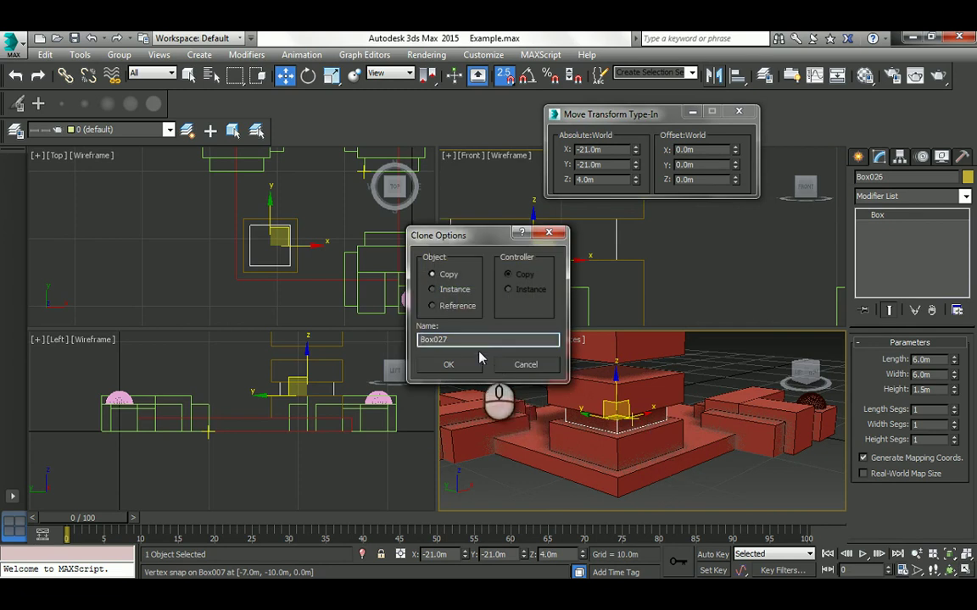
pyautogui.click(433, 289)
pyautogui.click(448, 363)
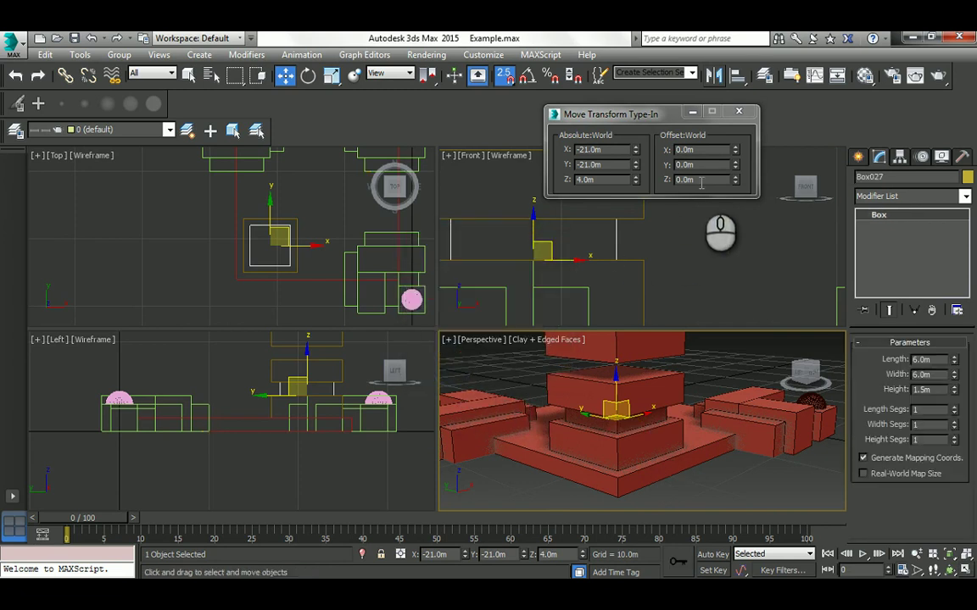
pyautogui.doubleClick(688, 179)
pyautogui.write('4')
pyautogui.press('Return')
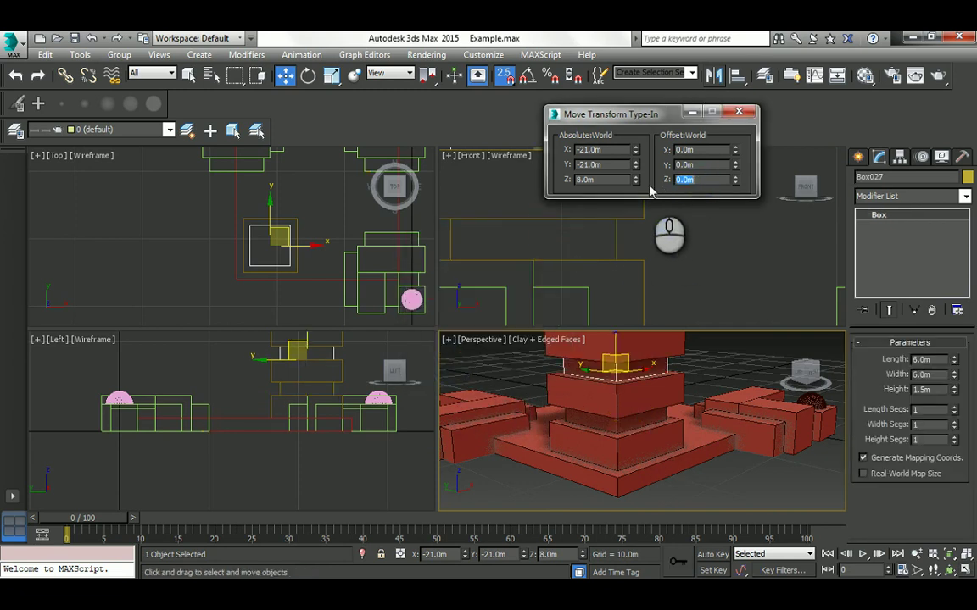
pyautogui.moveTo(537, 280)
pyautogui.mouseDown(button='middle')
pyautogui.moveTo(530, 252)
pyautogui.moveTo(526, 273)
pyautogui.mouseUp(button='middle')
pyautogui.scroll(-3, 526, 273)
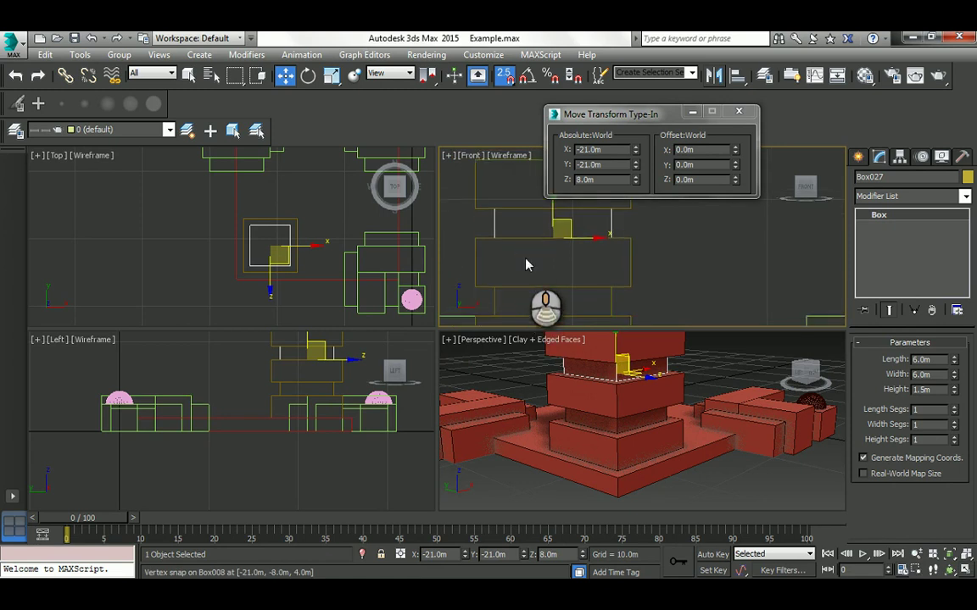
pyautogui.click(950, 570)
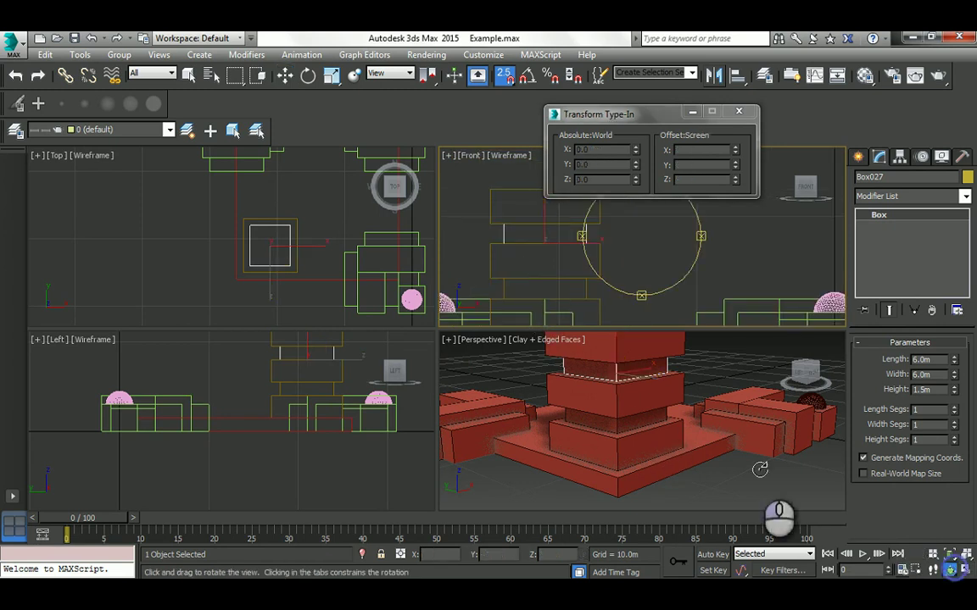
pyautogui.click(618, 404)
pyautogui.moveTo(618, 403); pyautogui.dragTo(628, 389)
pyautogui.press('w')
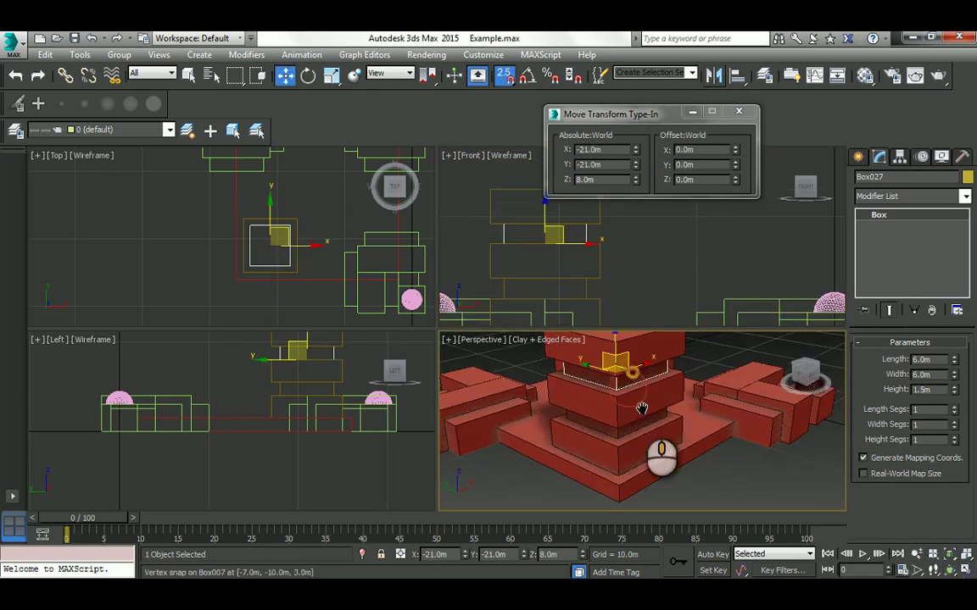
pyautogui.scroll(5, 736, 384)
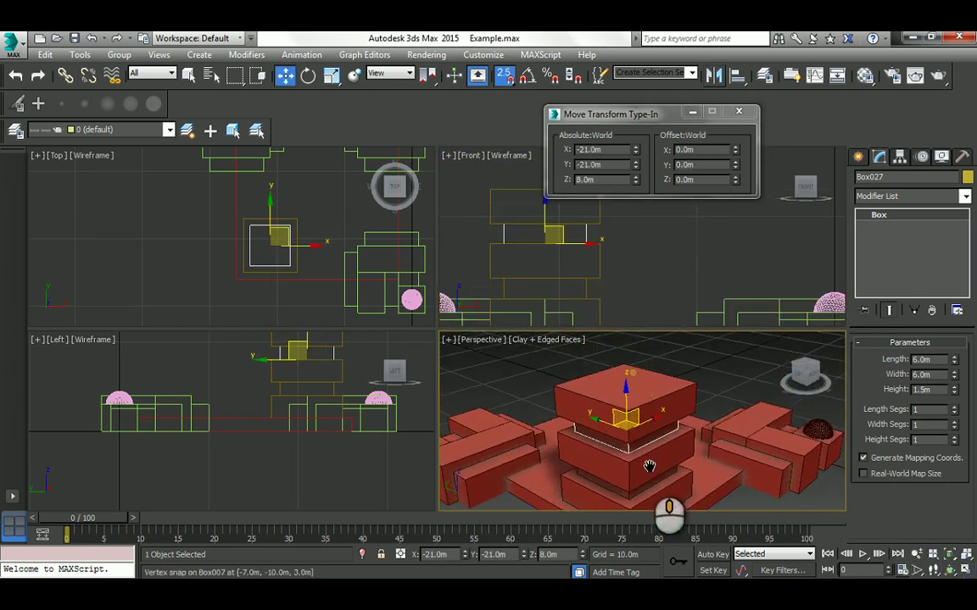
# Step: Create a geosphere dome on top of the tower's top box using AutoGrid
pyautogui.click(858, 157)
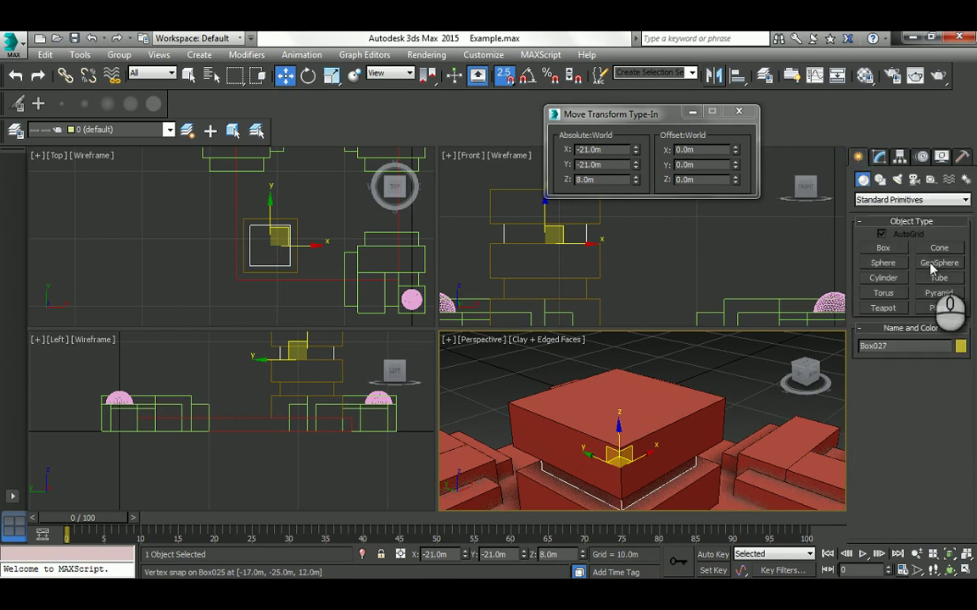
pyautogui.click(934, 263)
pyautogui.click(881, 235)
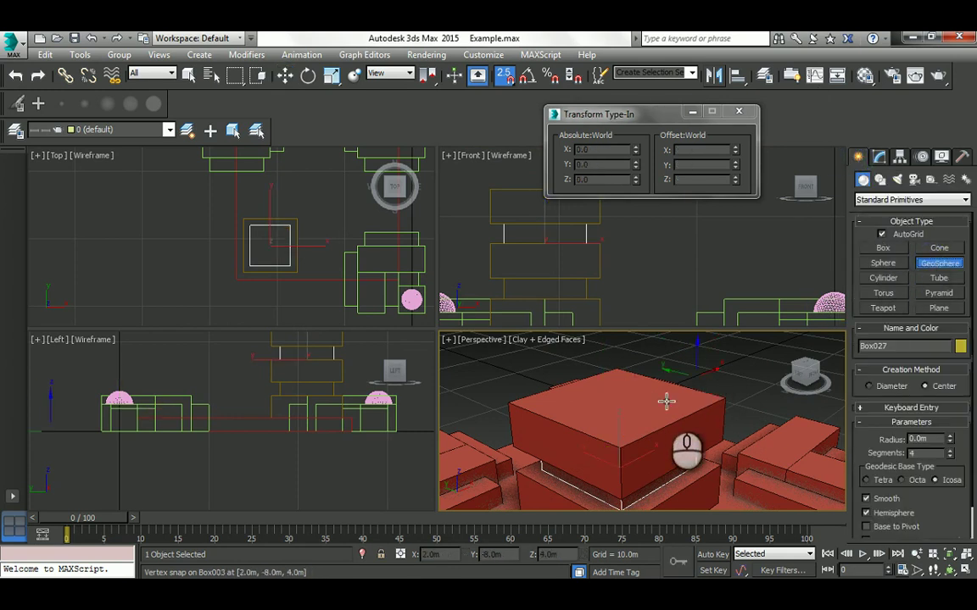
pyautogui.moveTo(639, 401); pyautogui.dragTo(670, 403)
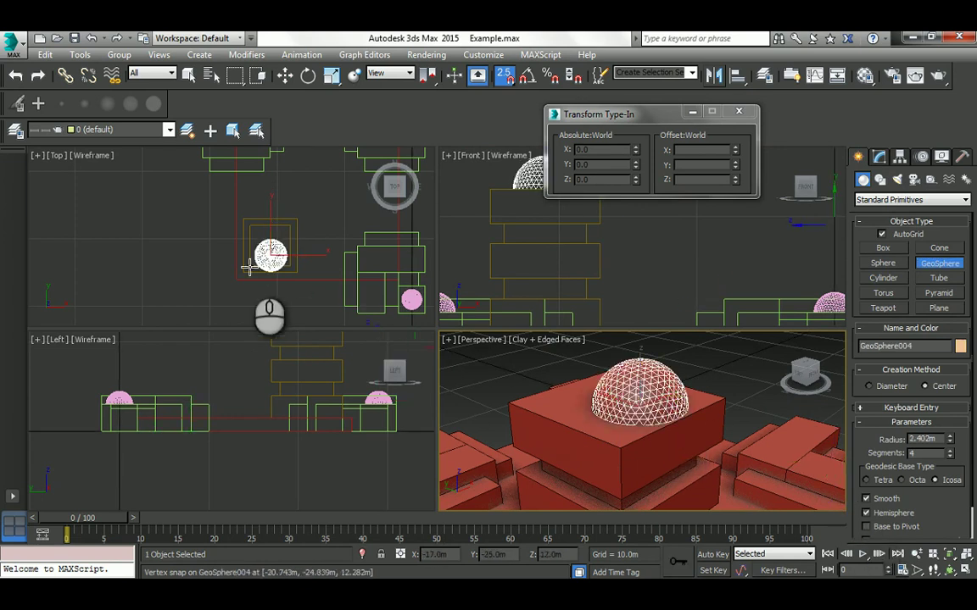
pyautogui.rightClick(199, 230)
pyautogui.scroll(5, 272, 246)
pyautogui.press('w')
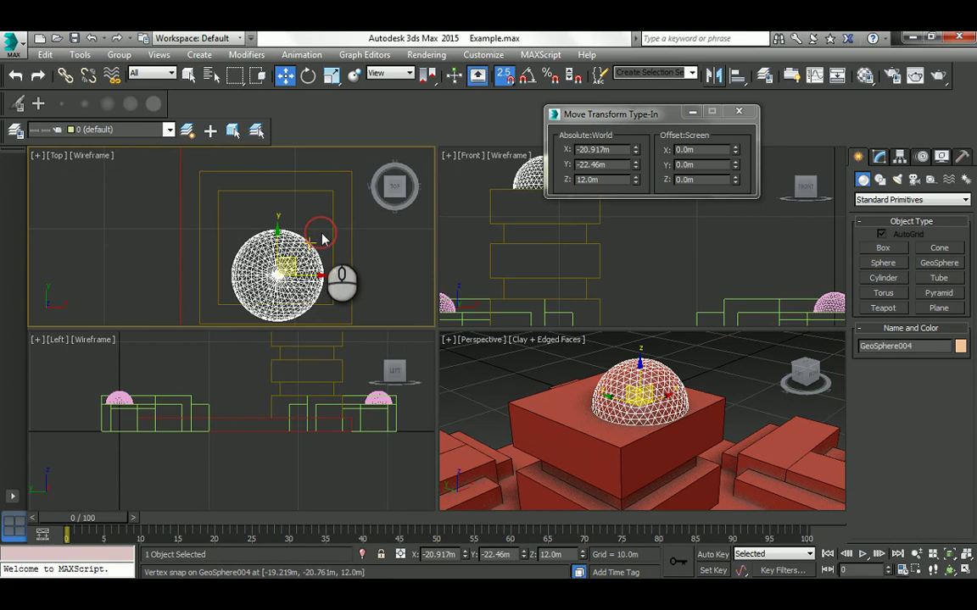
pyautogui.moveTo(284, 233); pyautogui.dragTo(285, 205, button='middle')
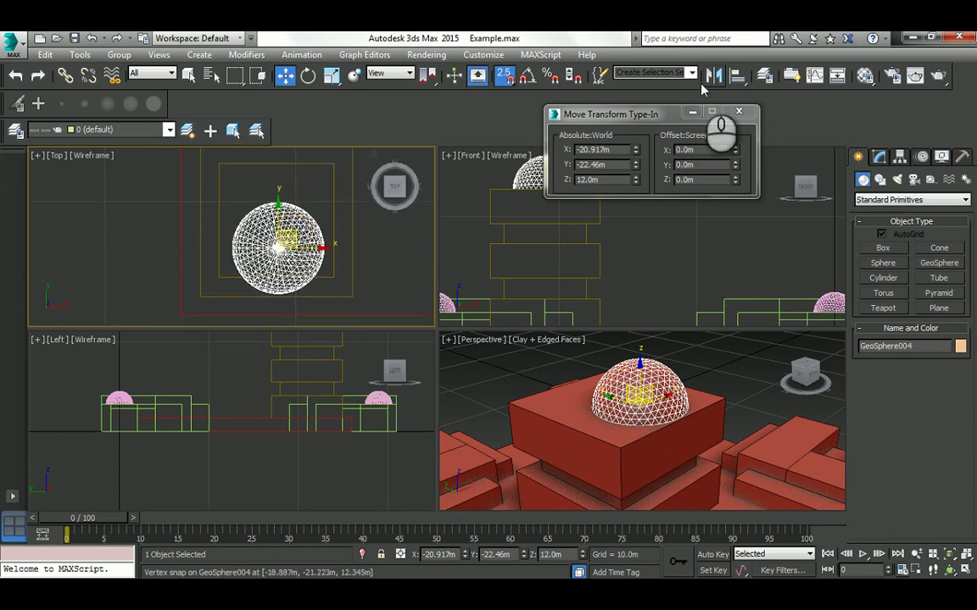
# Step: Align GeoSphere004 to Box025 in X/Y so it sits at -21, -21, Z 12
pyautogui.click(736, 76)
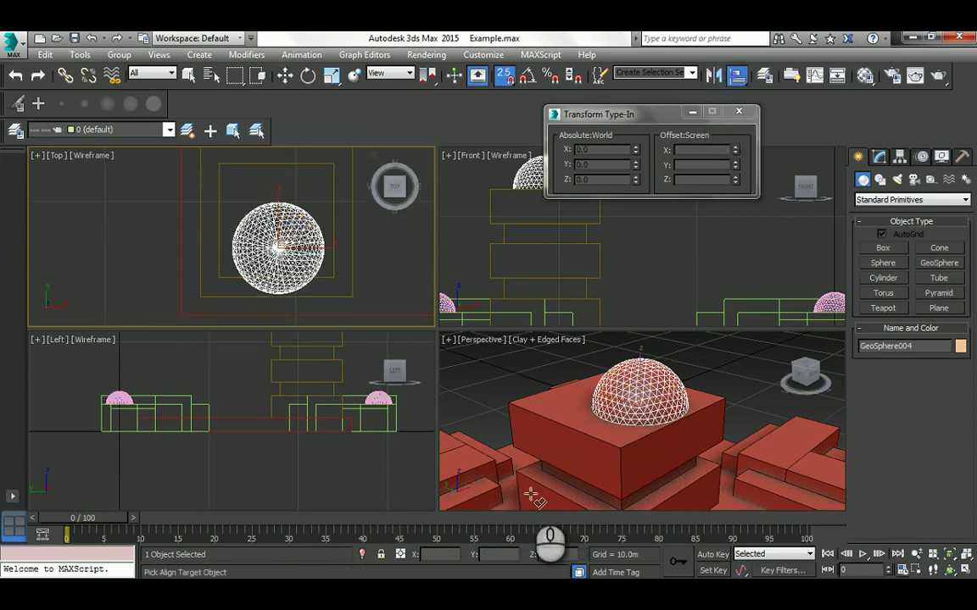
pyautogui.click(518, 406)
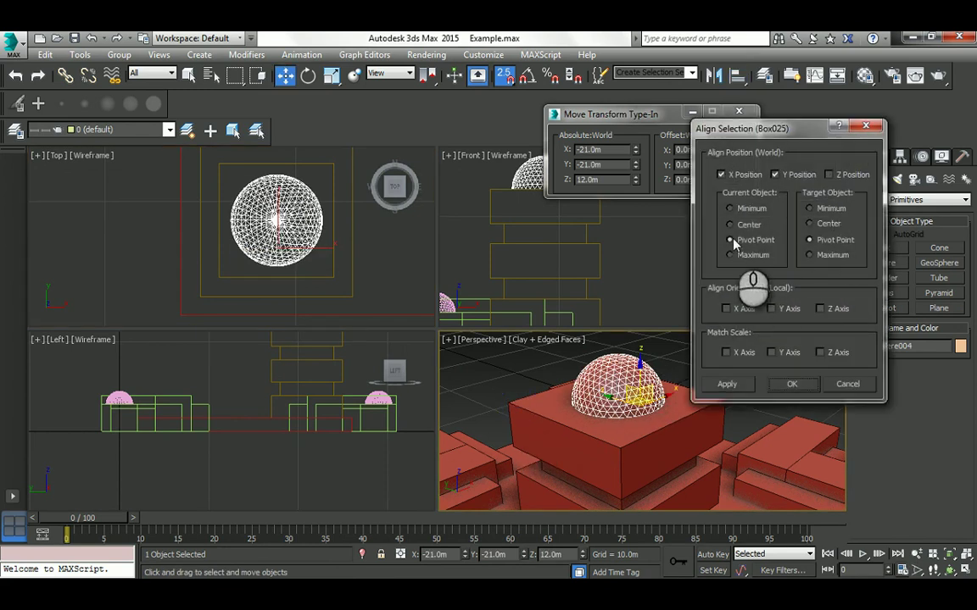
pyautogui.click(792, 384)
pyautogui.click(392, 268)
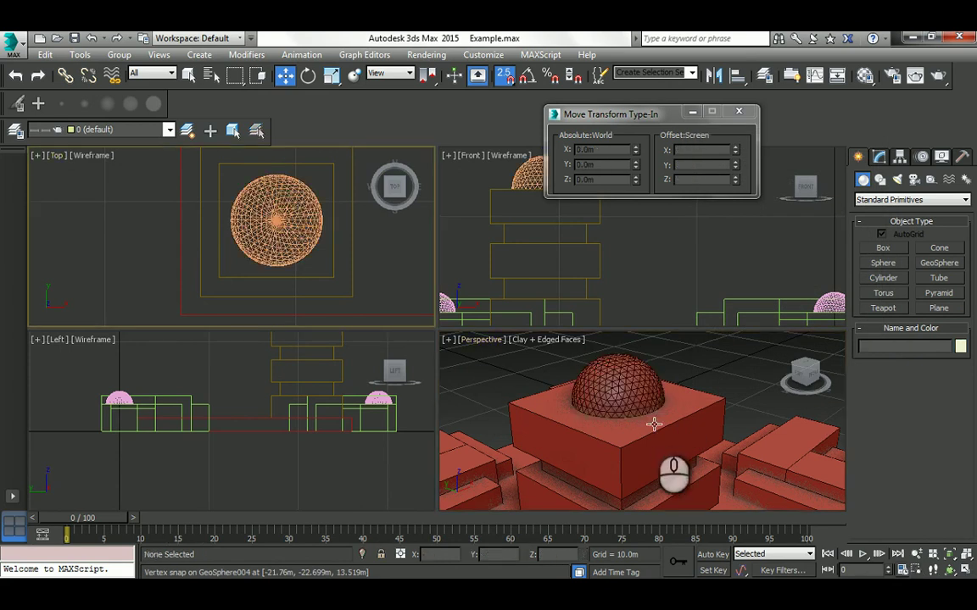
pyautogui.scroll(-5, 646, 425)
# Step: Orbit the Perspective view to inspect the finished tower from several angles
pyautogui.click(948, 573)
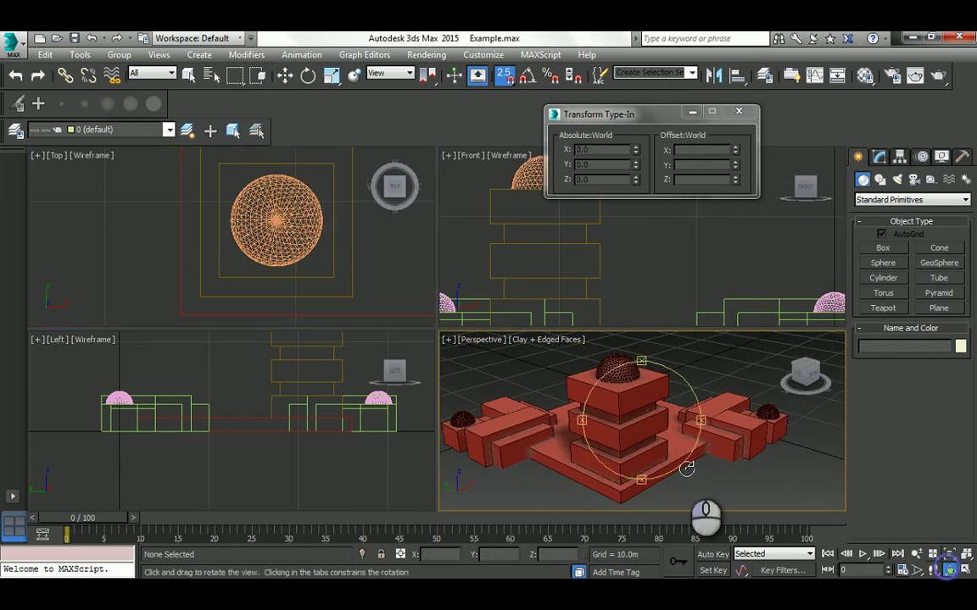
pyautogui.moveTo(685, 466); pyautogui.dragTo(642, 425)
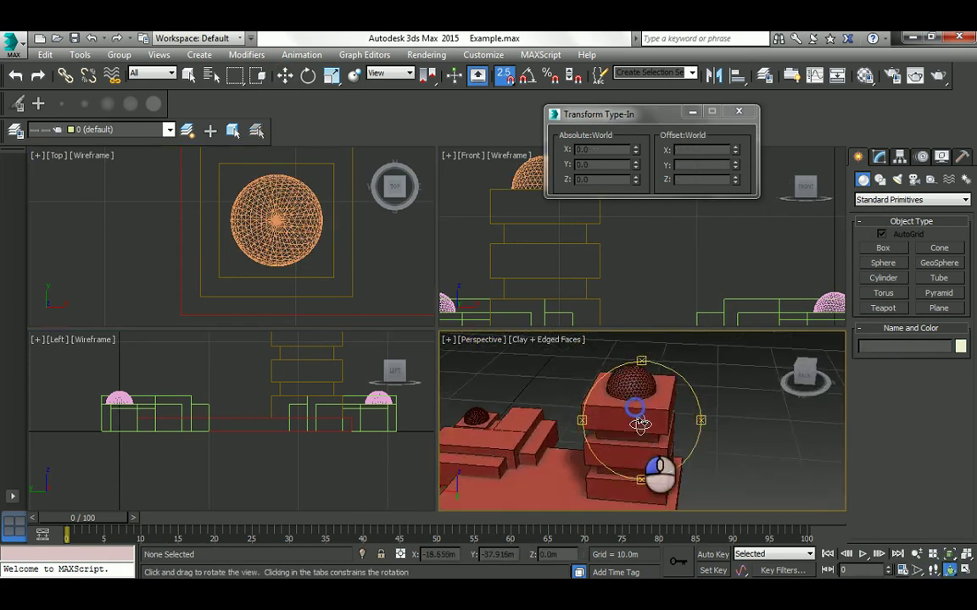
pyautogui.press('w')
pyautogui.keyDown('alt'); pyautogui.moveTo(644, 441); pyautogui.dragTo(672, 422, button='middle'); pyautogui.keyUp('alt')
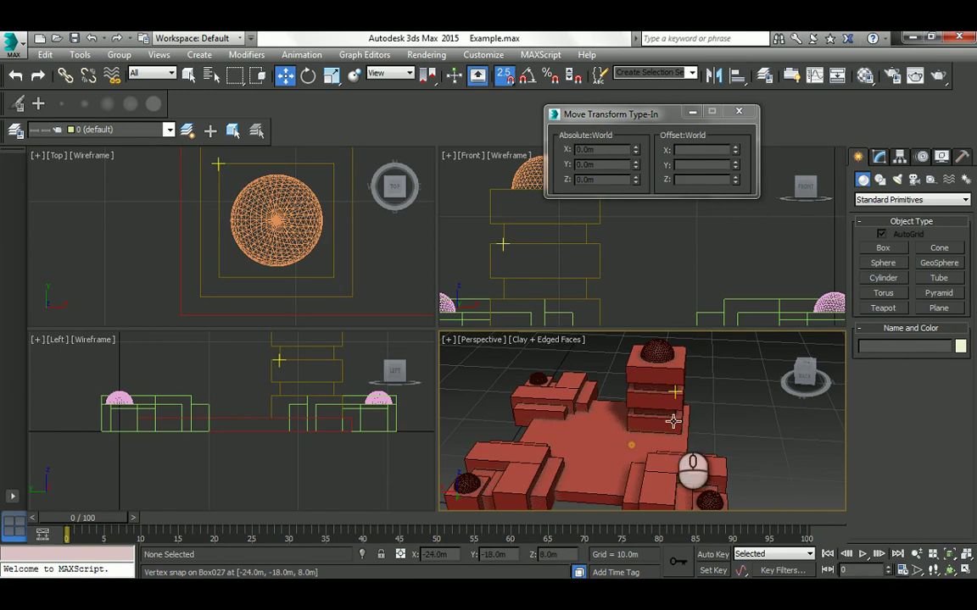
pyautogui.click(953, 571)
pyautogui.moveTo(613, 423); pyautogui.dragTo(647, 430)
pyautogui.press('w')
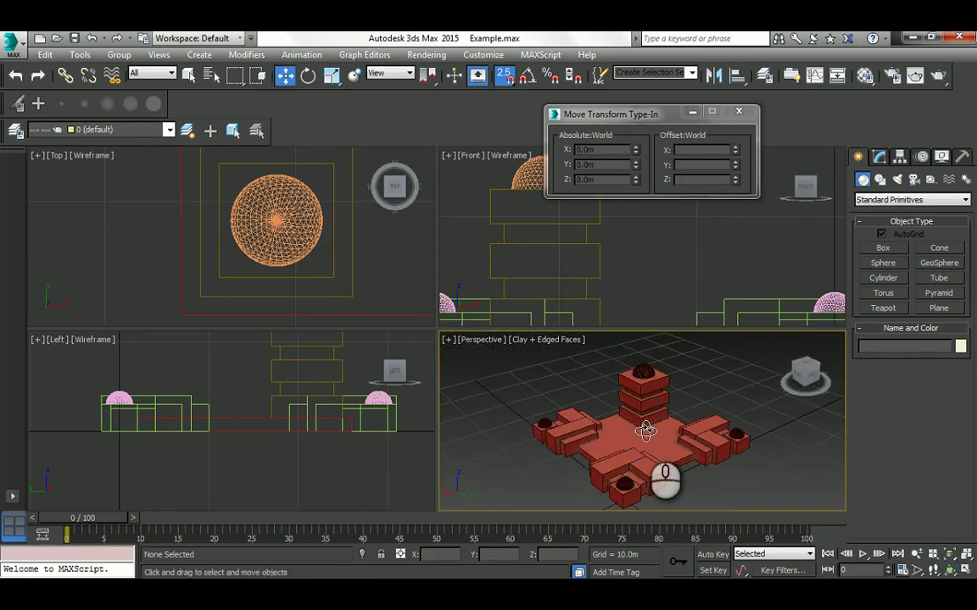
# Step: Check the H.W. #2 plan slide, then turn 2.5D Snaps off
pyautogui.hotkey('alt', 'Tab')
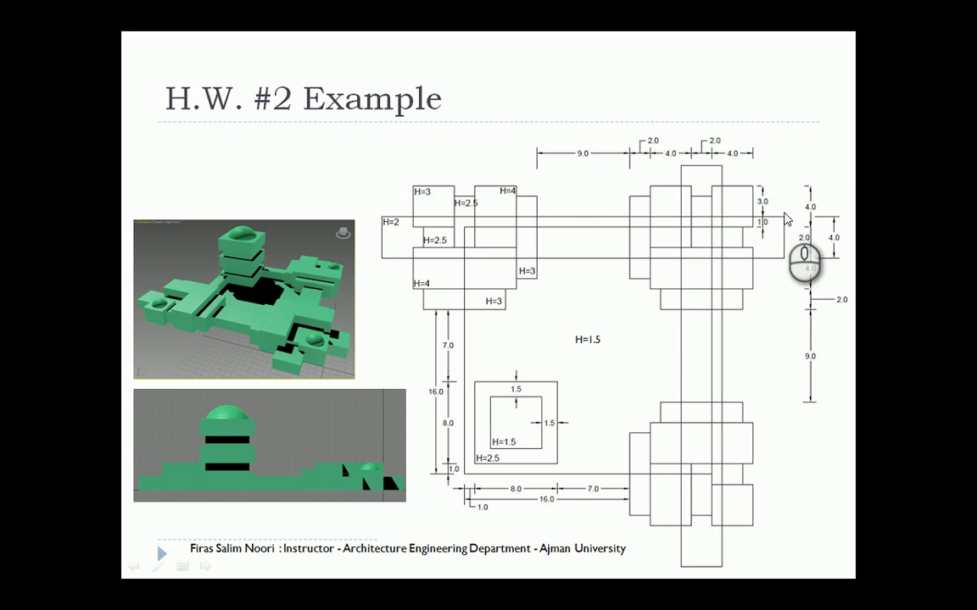
pyautogui.hotkey('alt', 'Tab')
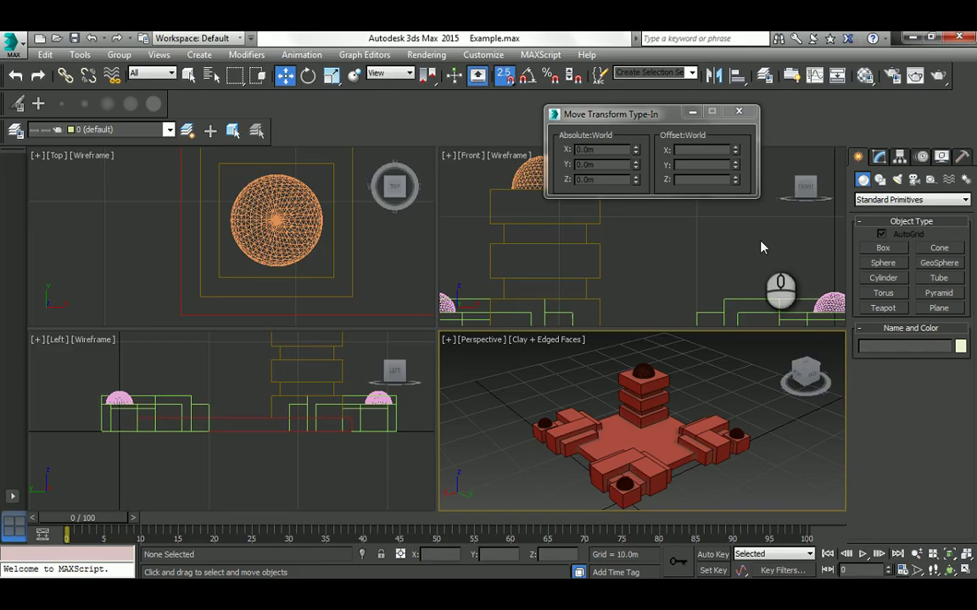
pyautogui.scroll(-5, 290, 257)
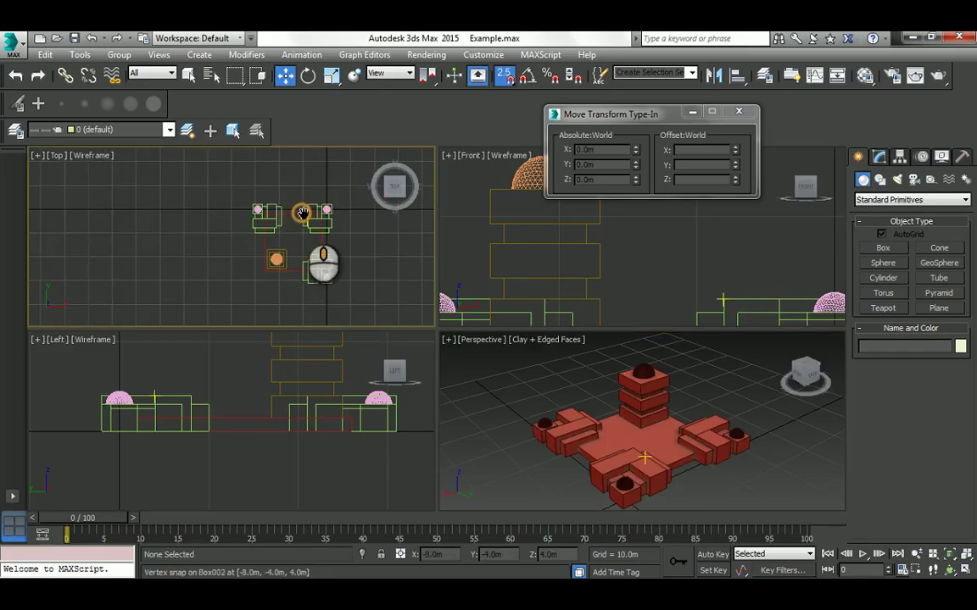
pyautogui.scroll(3, 311, 209)
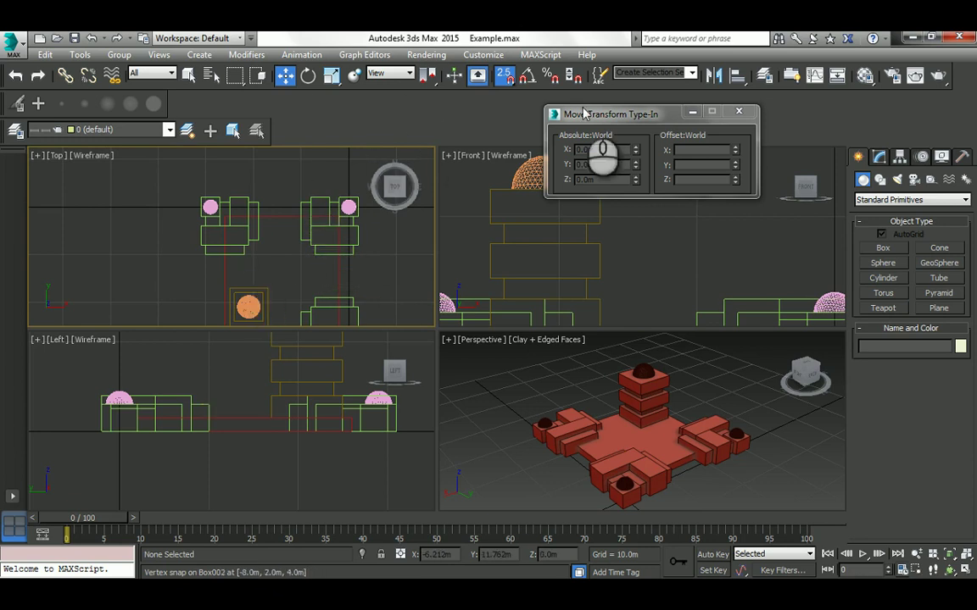
pyautogui.click(504, 74)
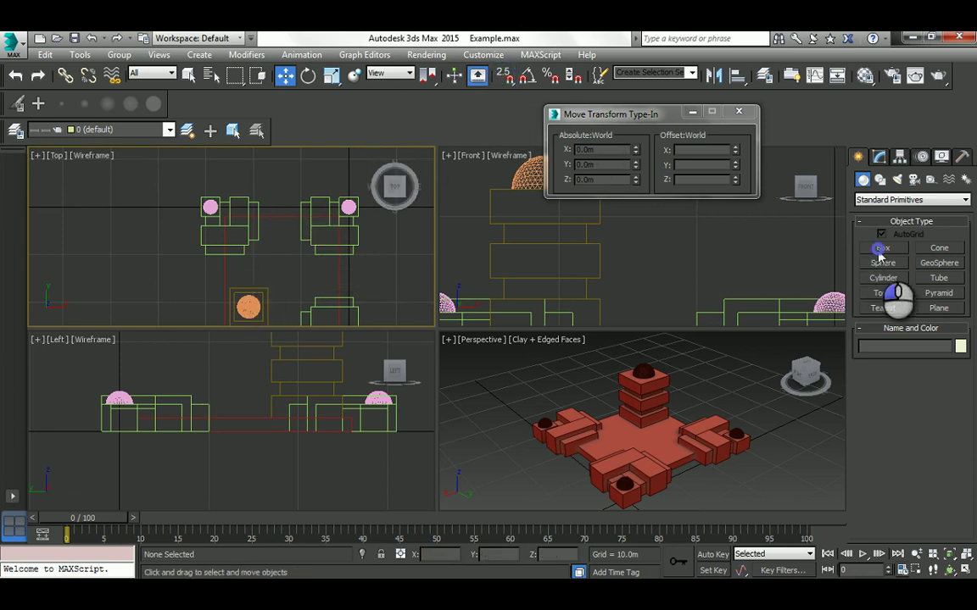
# Step: Draw a new box in the Top viewport and size it Length 4, Width 40, Height 2
pyautogui.click(883, 248)
pyautogui.moveTo(79, 184); pyautogui.dragTo(338, 208)
pyautogui.click(335, 188)
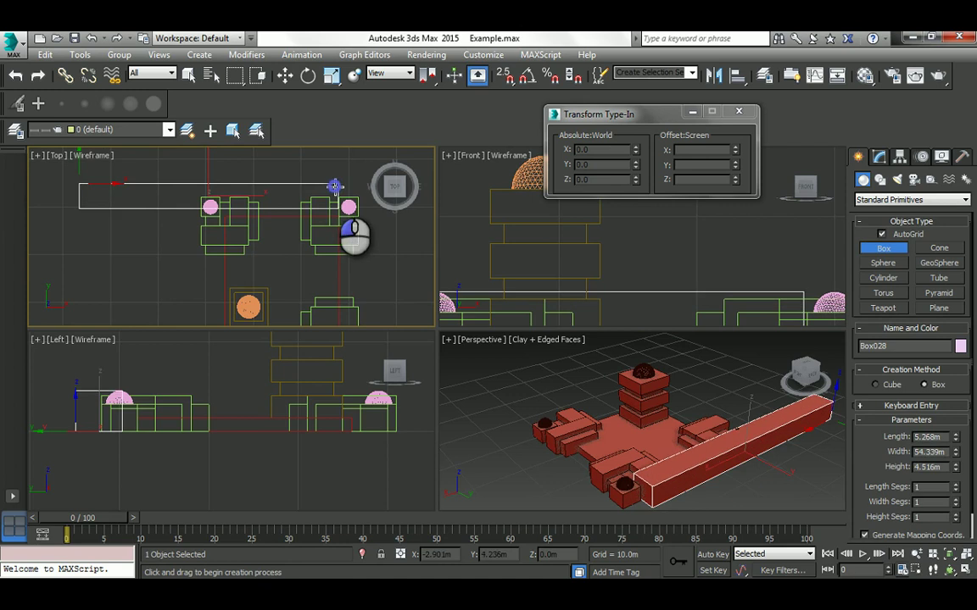
pyautogui.click(878, 157)
pyautogui.press('w')
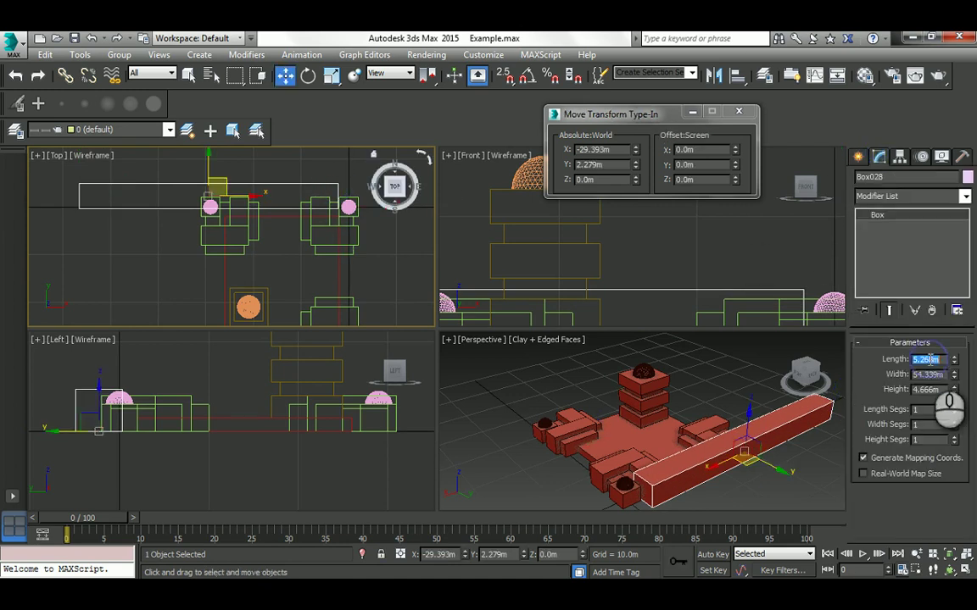
pyautogui.write('4')
pyautogui.click(929, 374)
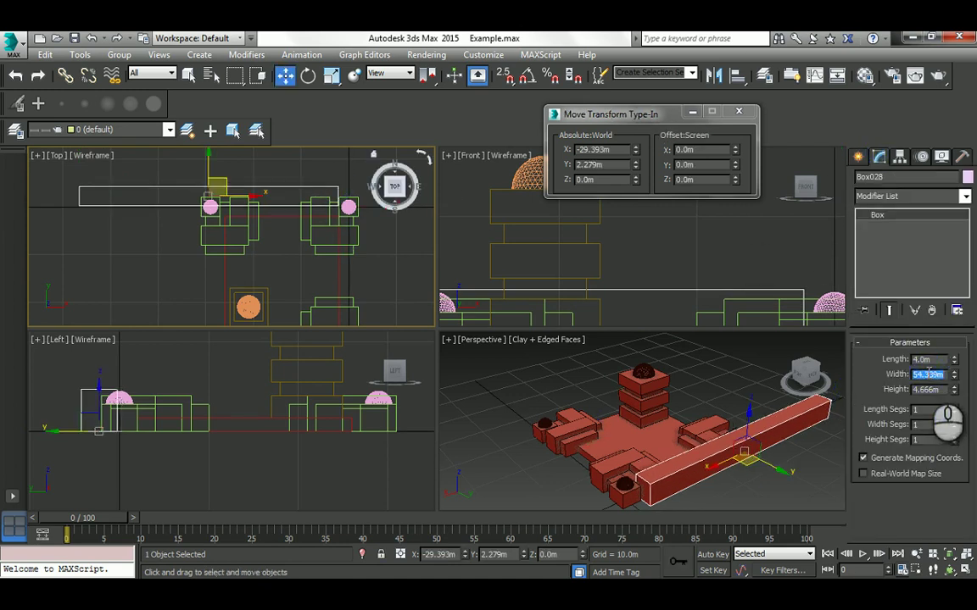
pyautogui.click(926, 390)
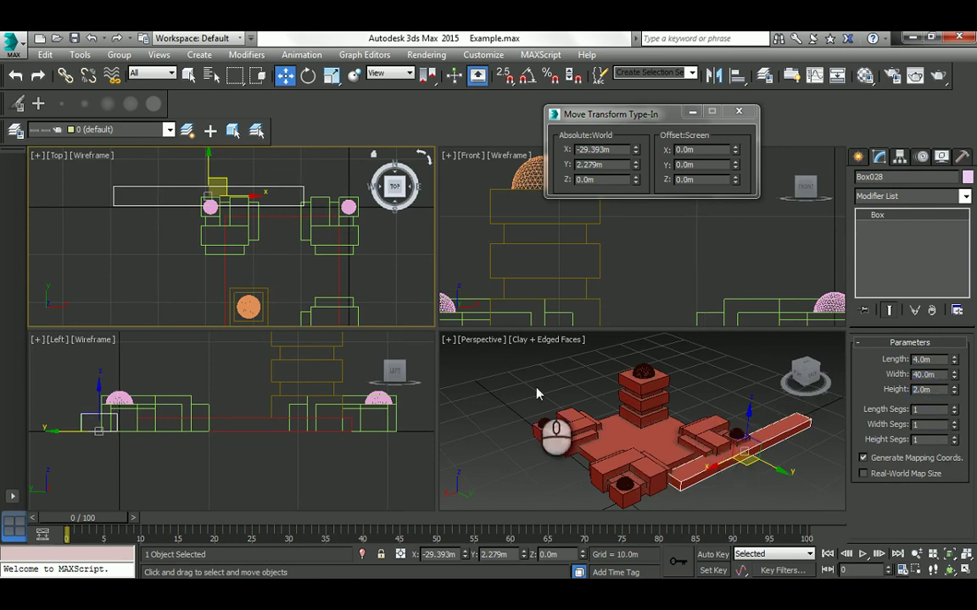
# Step: Compare the new beam against the H.W. #2 plan slide and reframe the Top view
pyautogui.hotkey('alt', 'Tab')
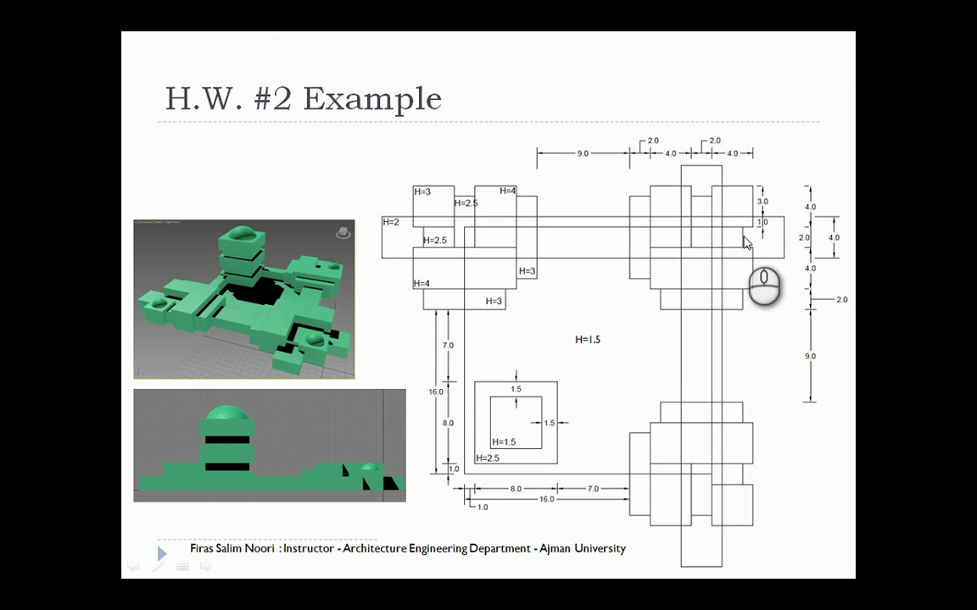
pyautogui.hotkey('alt', 'Tab')
pyautogui.moveTo(316, 290); pyautogui.dragTo(192, 213, button='middle')
pyautogui.scroll(2, 297, 225)
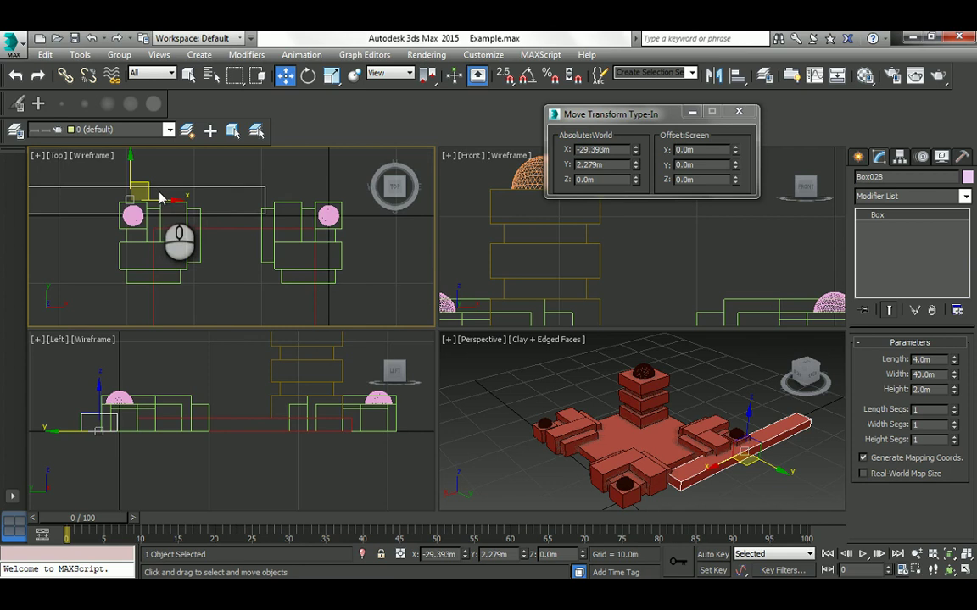
# Step: Turn snapping back on and snap the beam box onto a corner of the existing boxes
pyautogui.moveTo(150, 186); pyautogui.dragTo(242, 219)
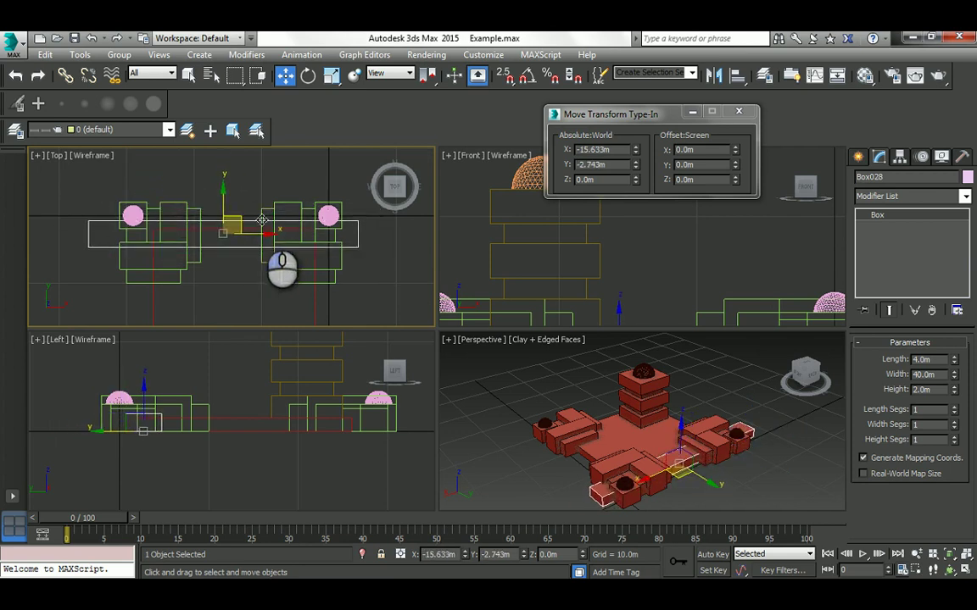
pyautogui.scroll(2, 295, 233)
pyautogui.scroll(1, 295, 233)
pyautogui.moveTo(327, 246); pyautogui.dragTo(241, 252, button='middle')
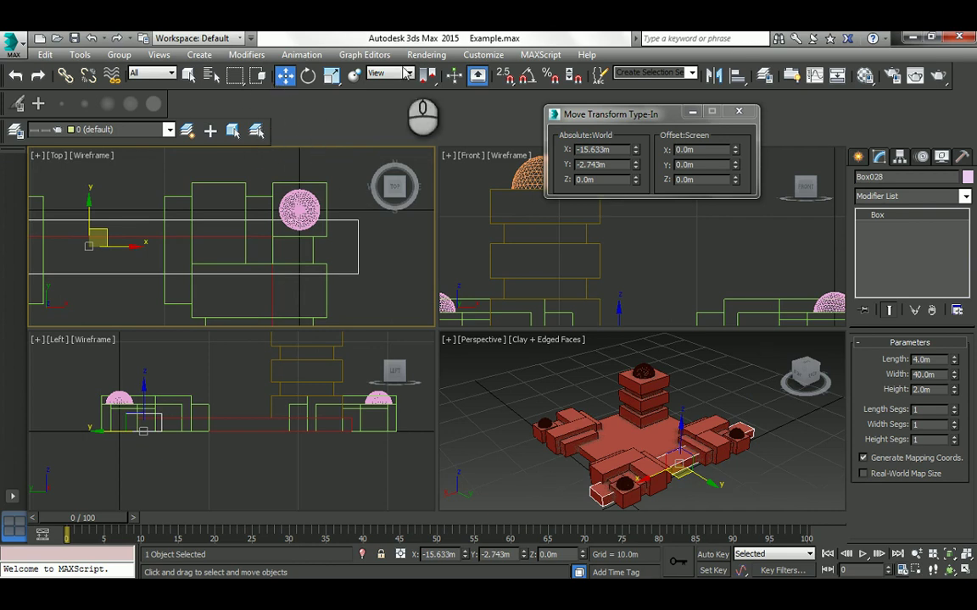
pyautogui.click(506, 80)
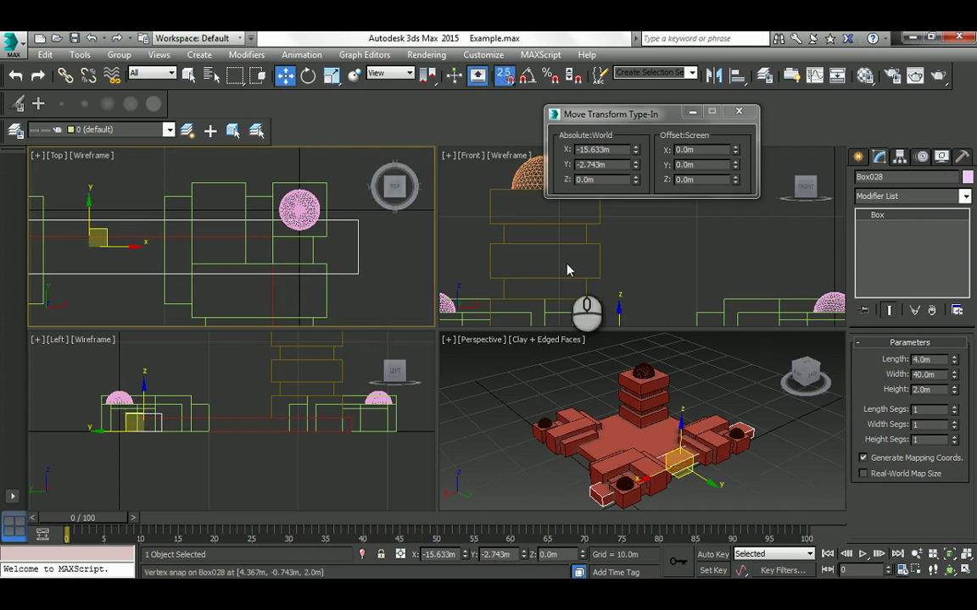
pyautogui.scroll(-3, 540, 258)
pyautogui.moveTo(373, 244); pyautogui.dragTo(406, 233, button='middle')
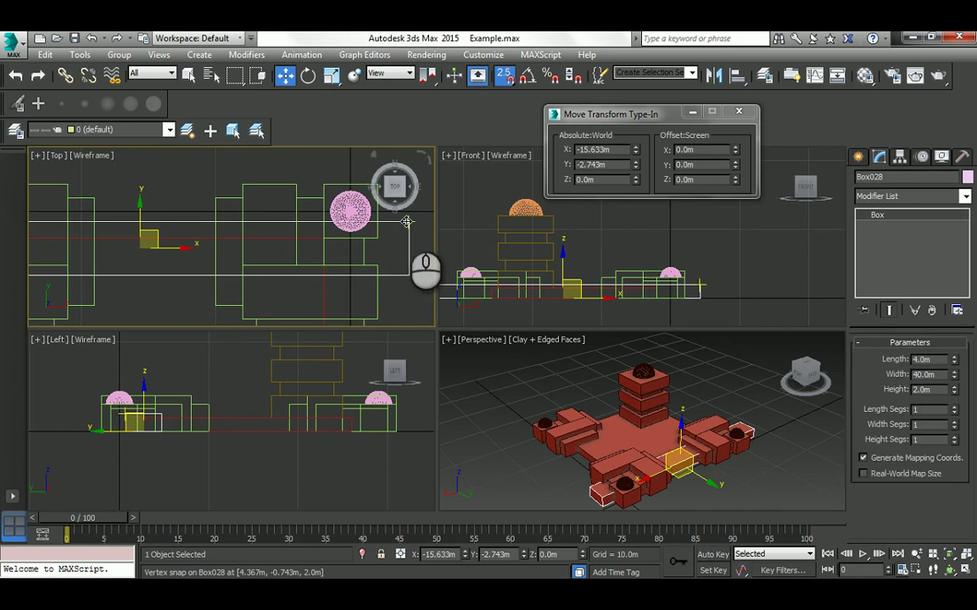
pyautogui.moveTo(408, 223); pyautogui.dragTo(387, 237)
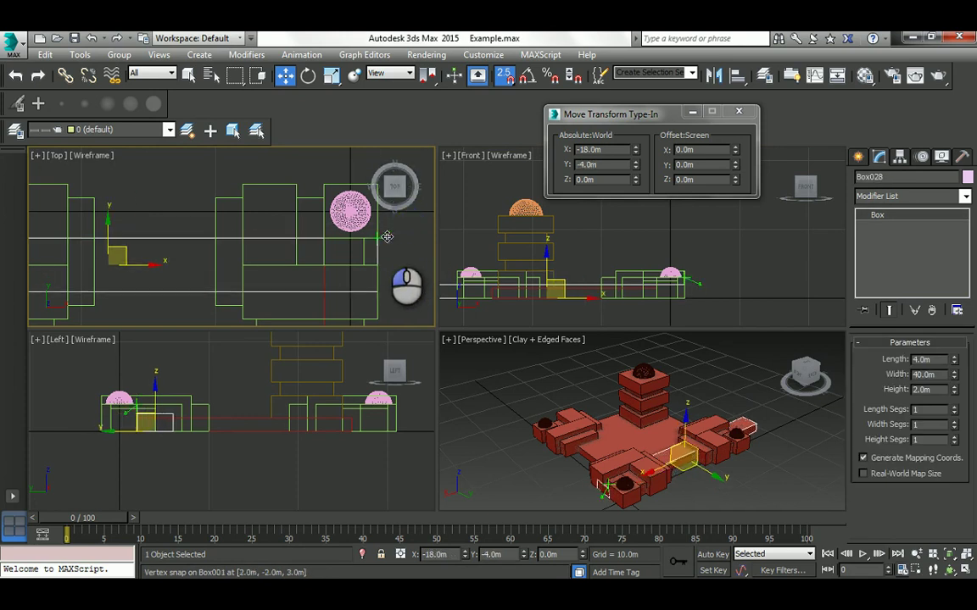
# Step: Offset the beam 1 m along Y and 4 m along X
pyautogui.scroll(2, 353, 246)
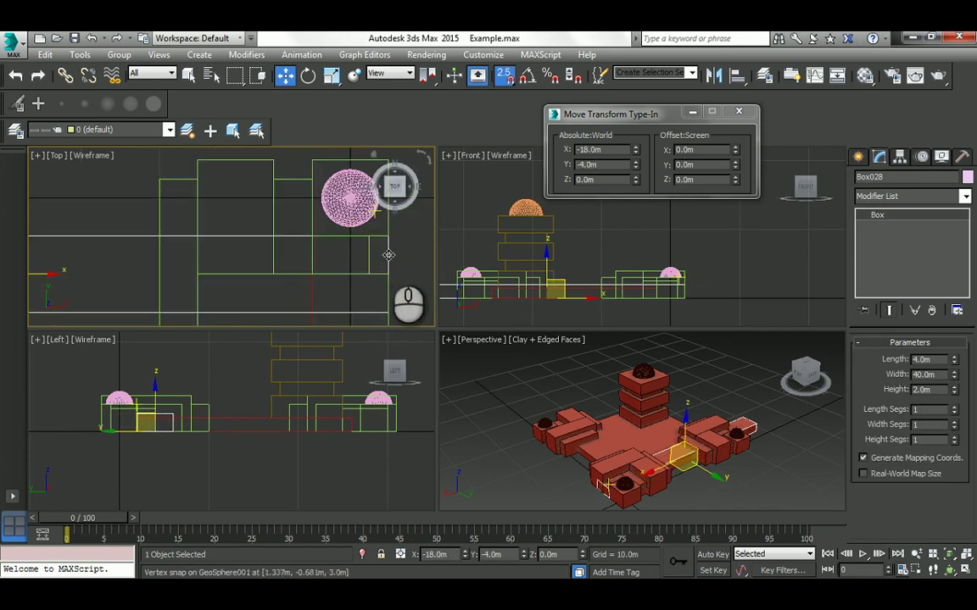
pyautogui.click(701, 167)
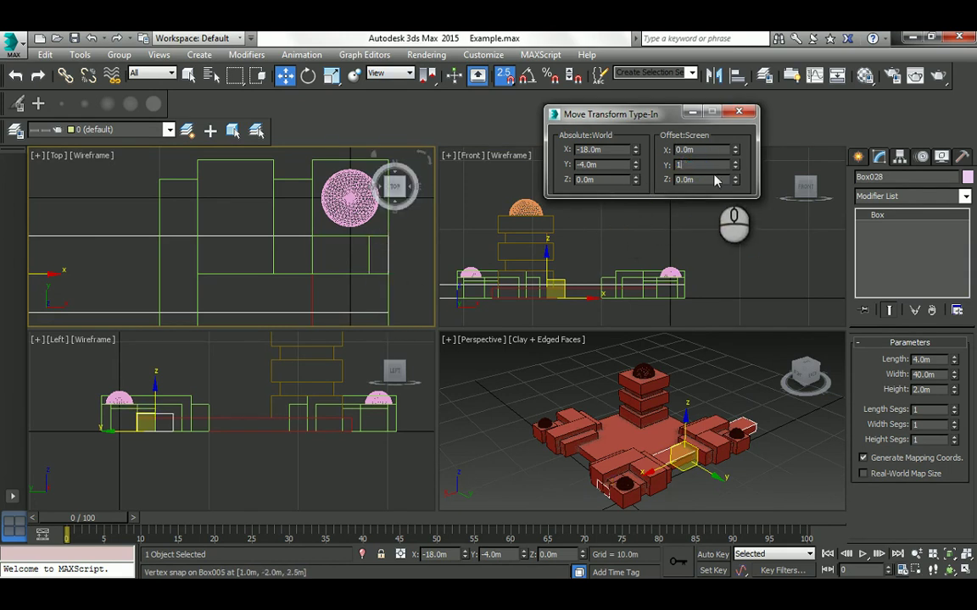
pyautogui.write('1')
pyautogui.press('Return')
pyautogui.moveTo(273, 256); pyautogui.dragTo(167, 267, button='middle')
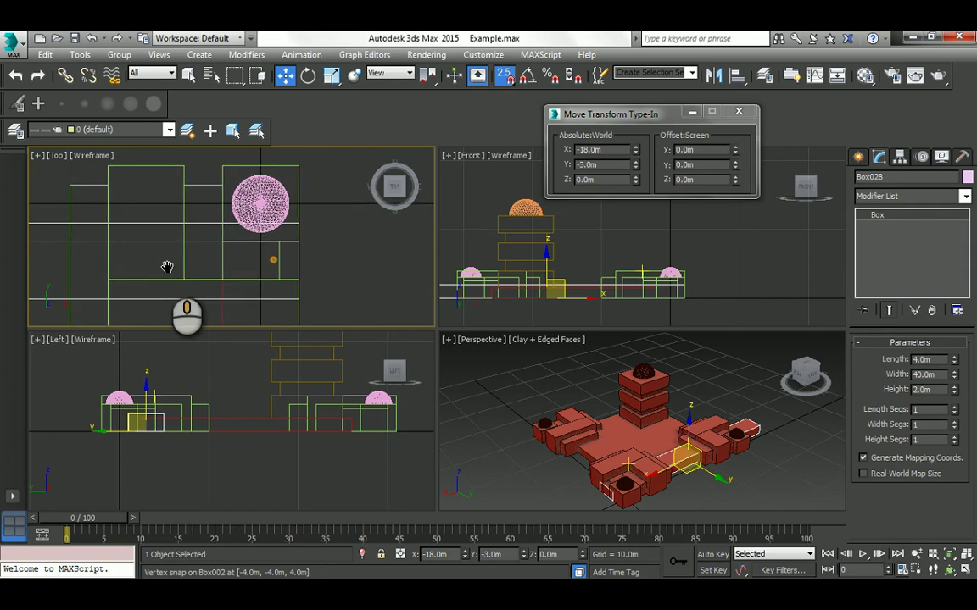
pyautogui.scroll(-3, 382, 252)
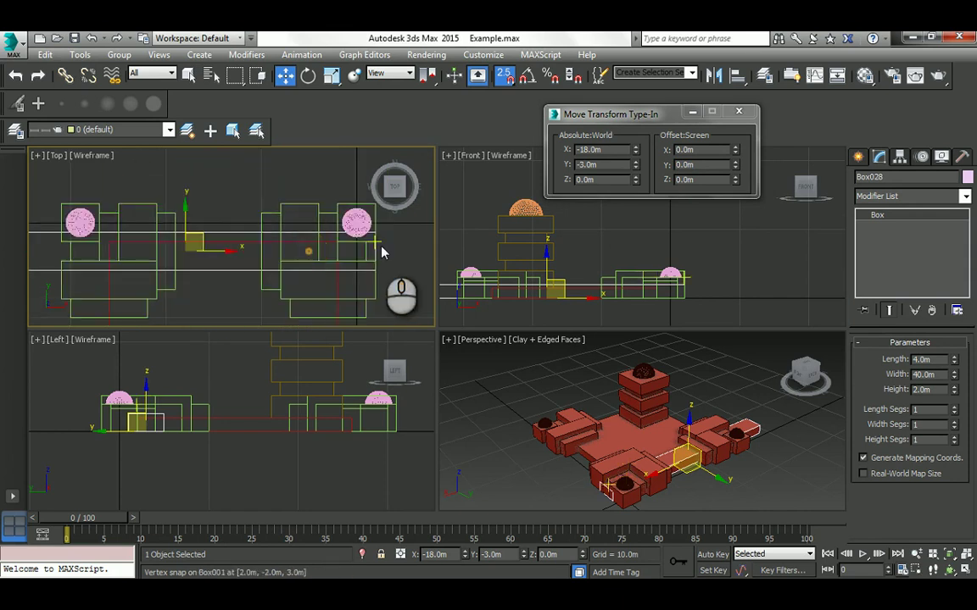
pyautogui.scroll(-2, 279, 250)
pyautogui.scroll(3, 226, 247)
pyautogui.scroll(-3, 322, 247)
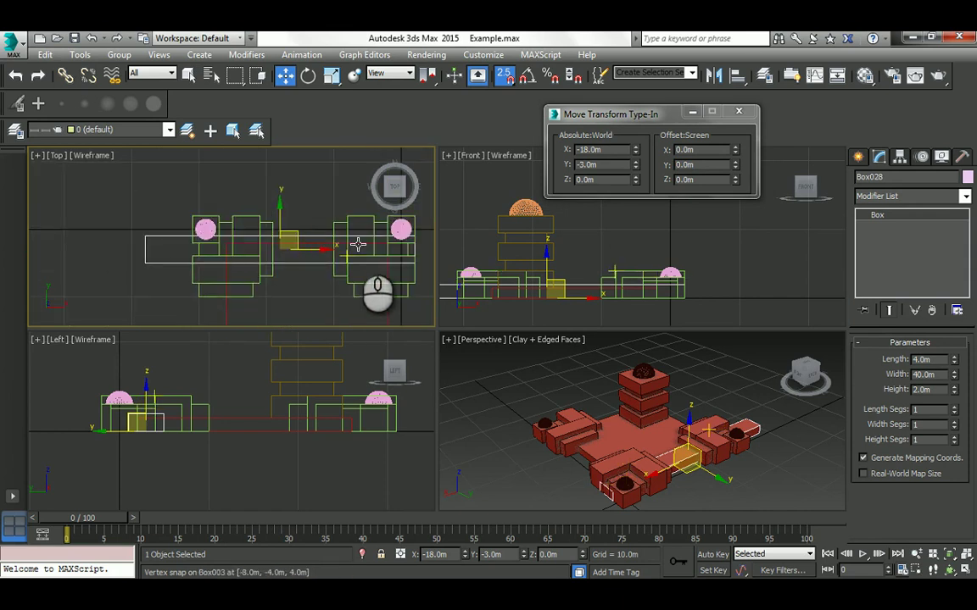
pyautogui.click(689, 150)
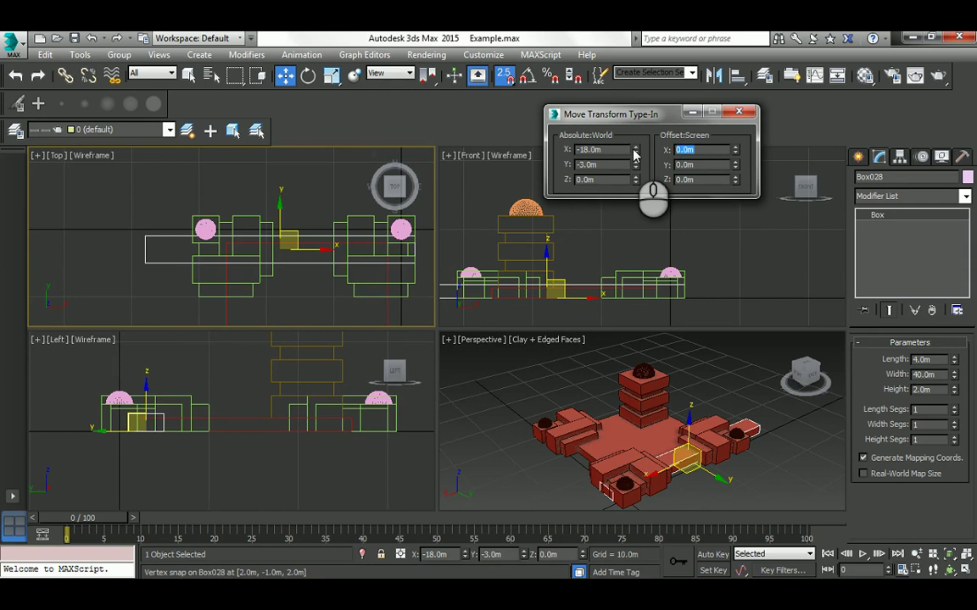
pyautogui.write('4')
pyautogui.press('Return')
# Step: Shift the beam −0.5 m along X to reach X −14.5 m, then start an instance copy
pyautogui.moveTo(321, 246); pyautogui.dragTo(254, 246, button='middle')
pyautogui.scroll(2, 245, 245)
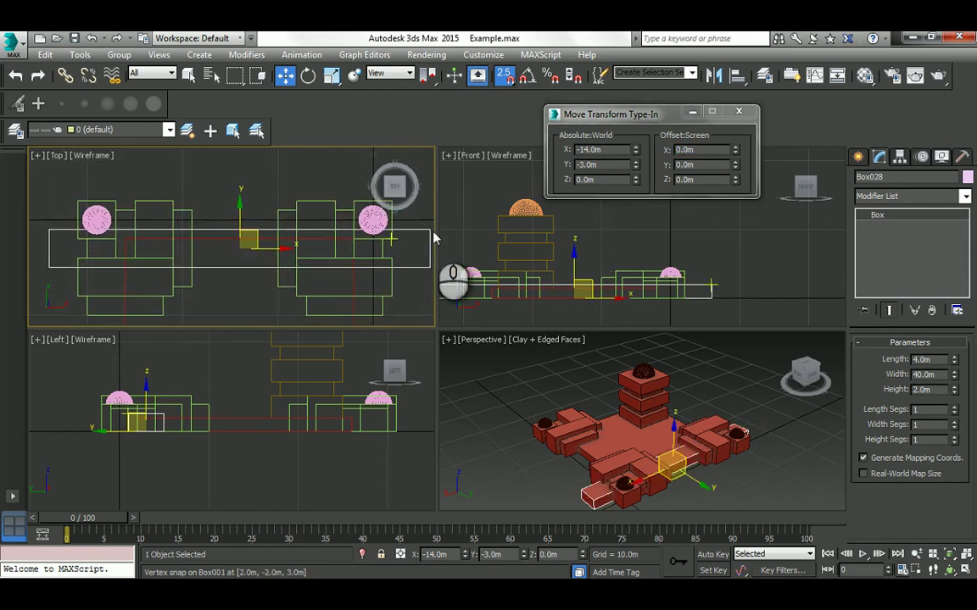
pyautogui.click(697, 150)
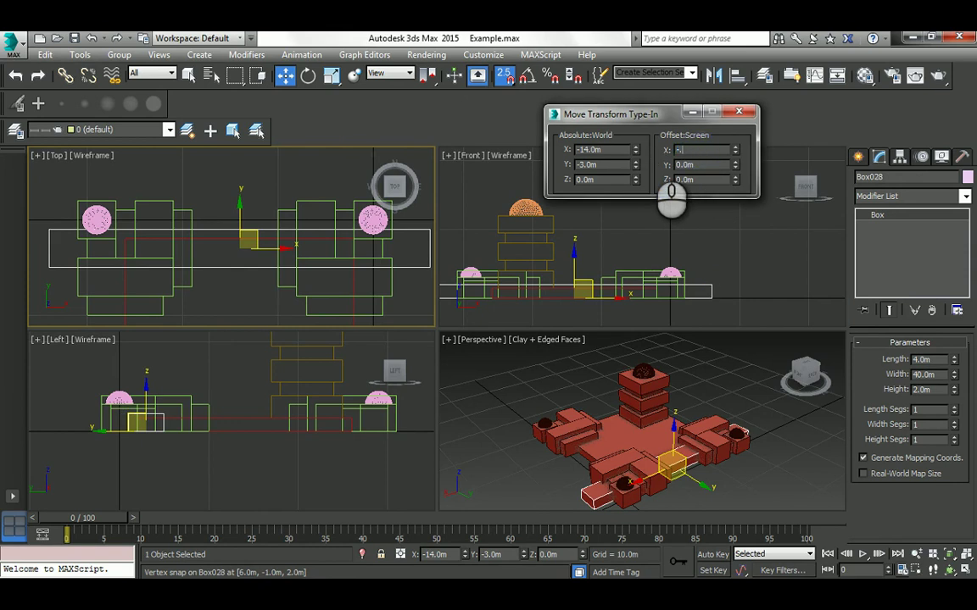
pyautogui.write('-.5')
pyautogui.press('Return')
pyautogui.scroll(-2, 218, 237)
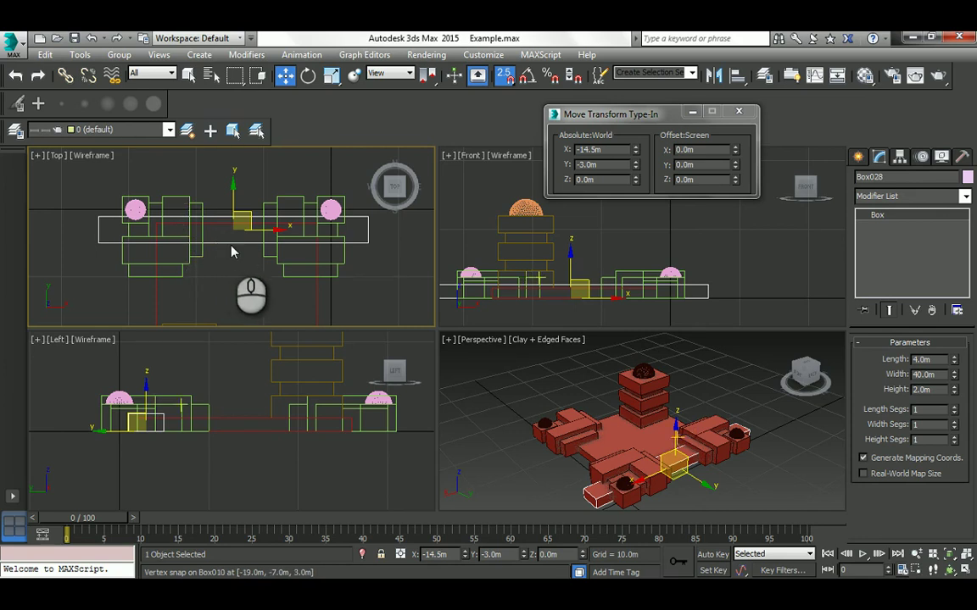
pyautogui.moveTo(234, 251); pyautogui.dragTo(234, 245, button='middle')
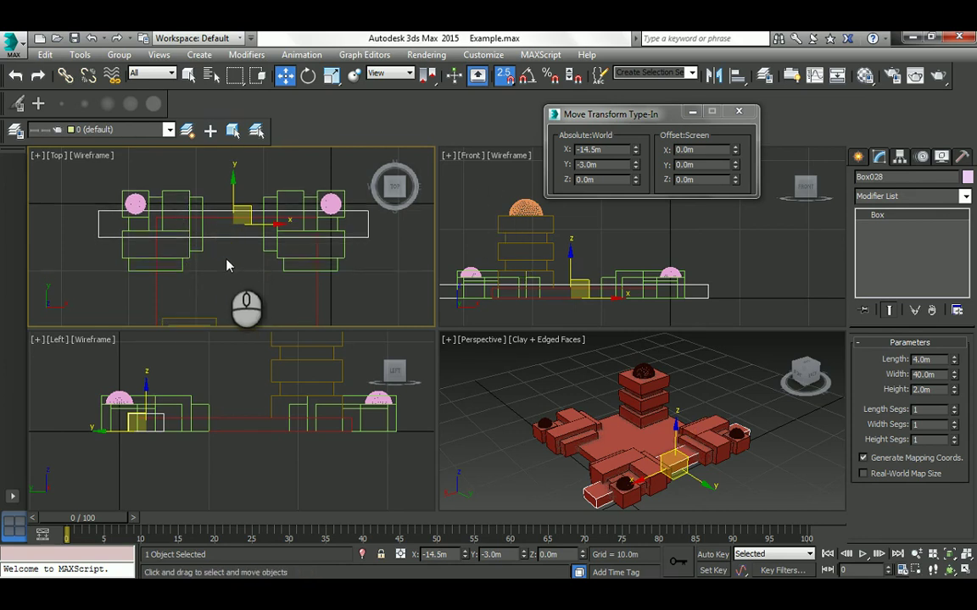
pyautogui.hotkey('ctrl', 'v')
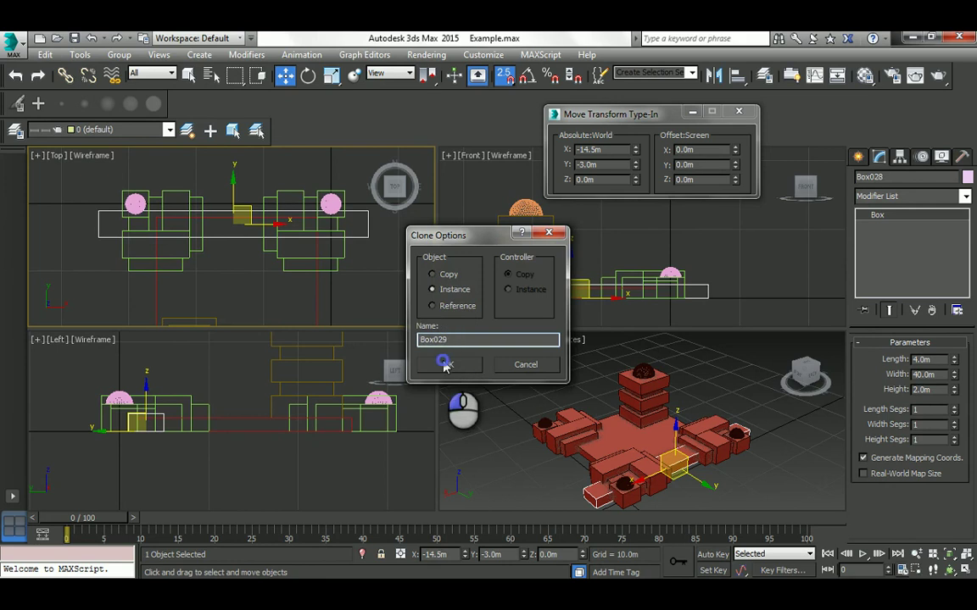
# Step: Confirm the instance copy Box029 and rotate it 90° about Z
pyautogui.click(444, 365)
pyautogui.click(307, 74)
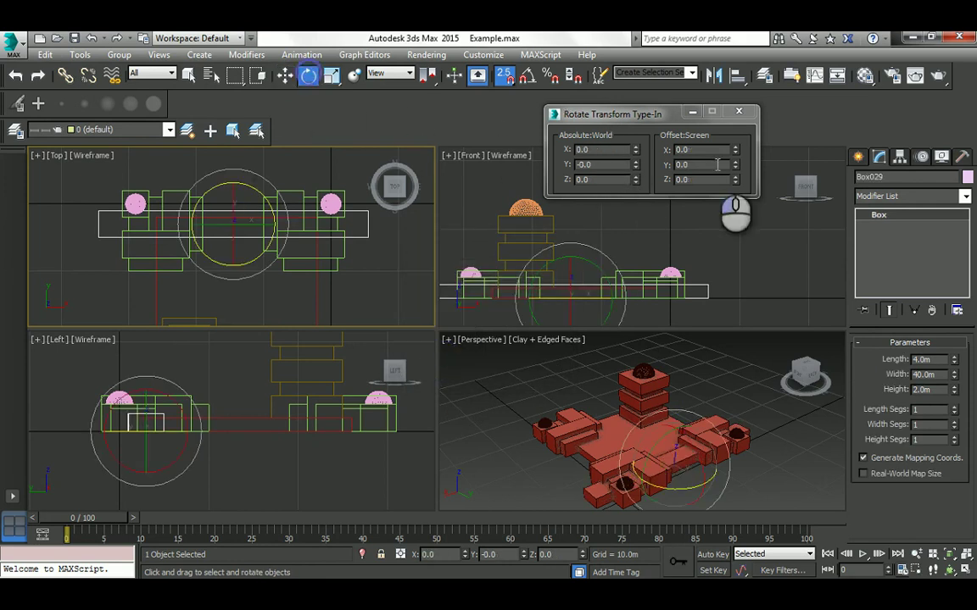
pyautogui.click(683, 180)
pyautogui.write('90')
pyautogui.press('Return')
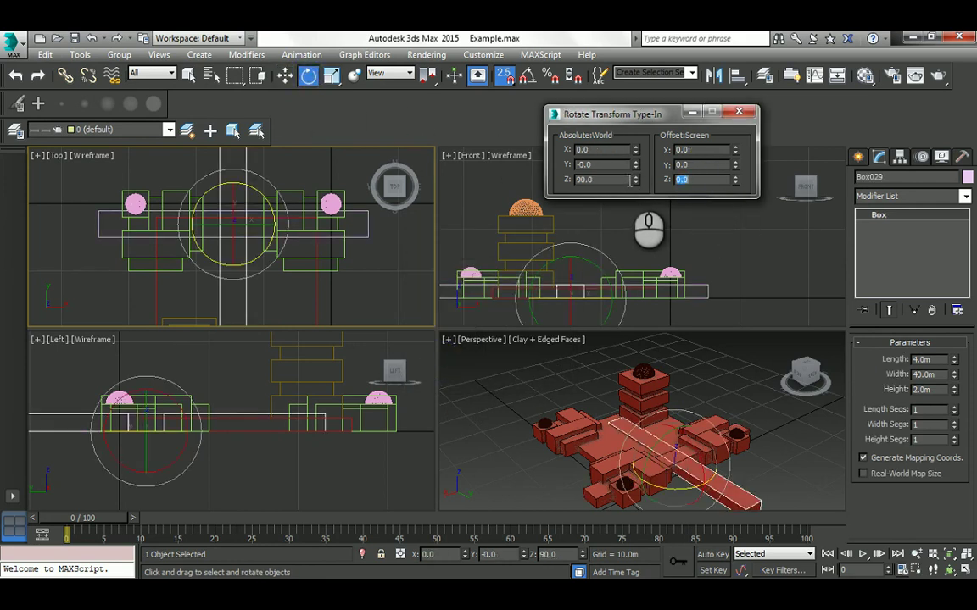
# Step: Snap the crosswise beam into place by a vertex
pyautogui.click(287, 77)
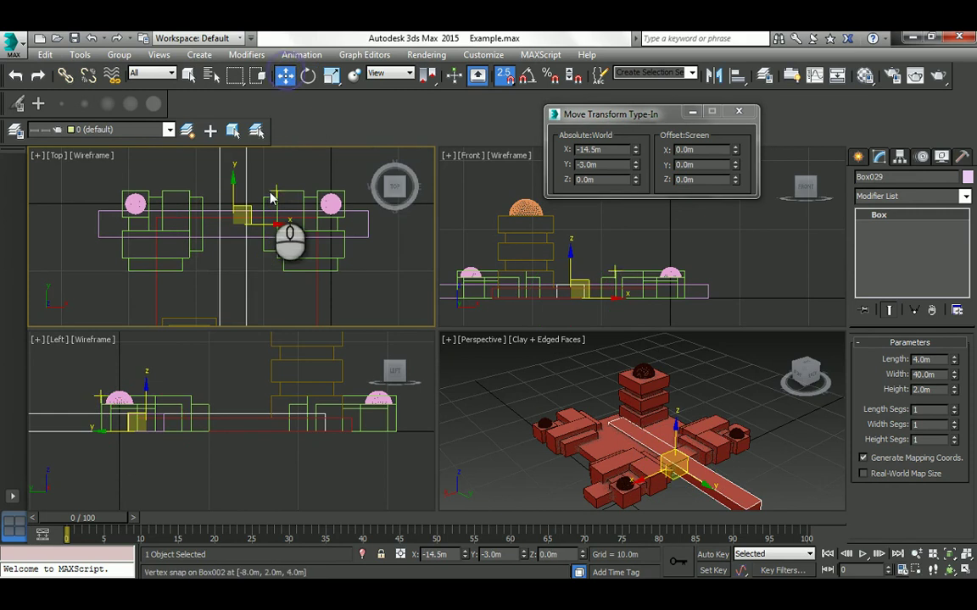
pyautogui.moveTo(265, 193); pyautogui.dragTo(257, 217, button='middle')
pyautogui.scroll(-2, 264, 237)
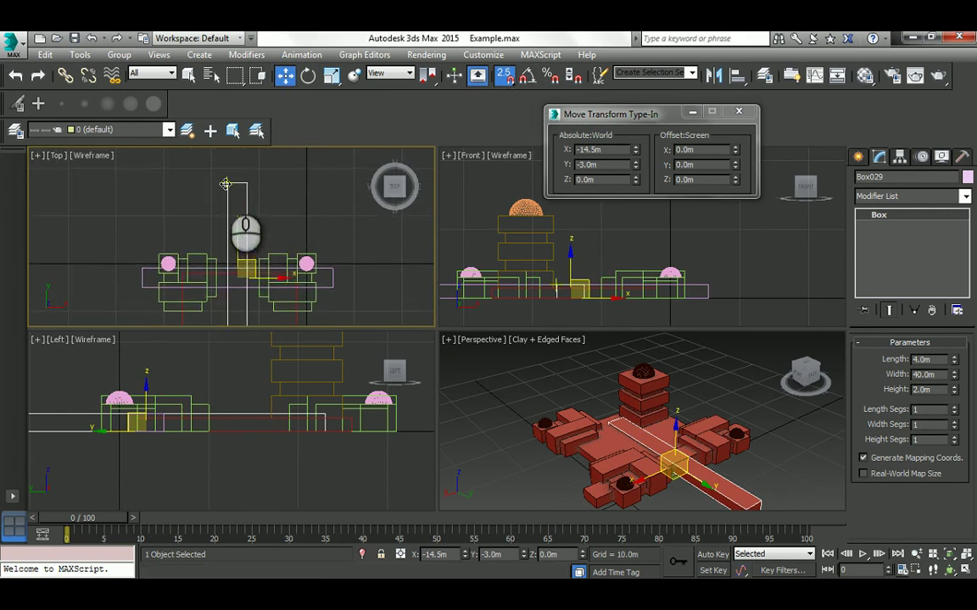
pyautogui.moveTo(227, 183); pyautogui.dragTo(288, 256)
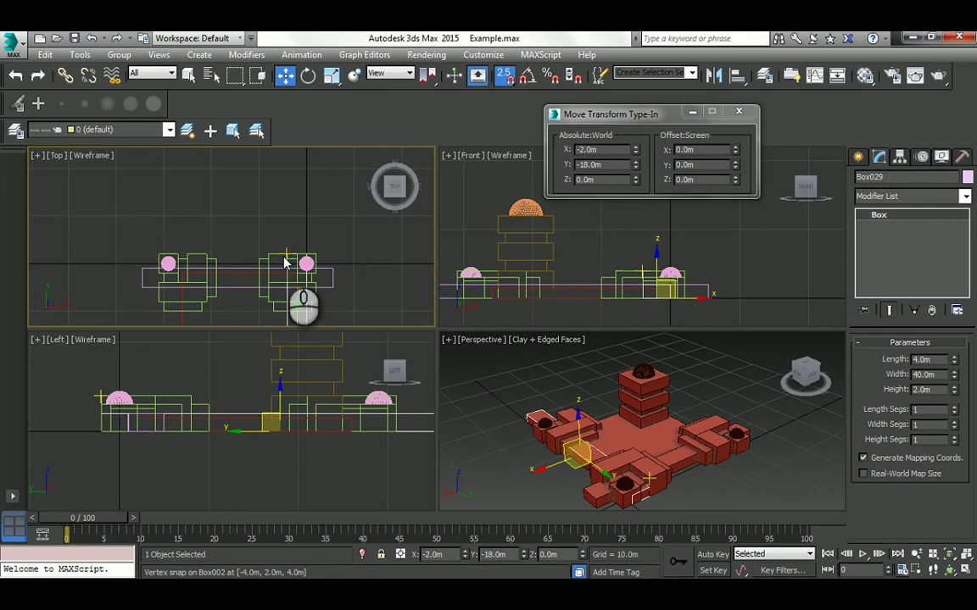
pyautogui.scroll(4, 296, 252)
pyautogui.scroll(3, 298, 251)
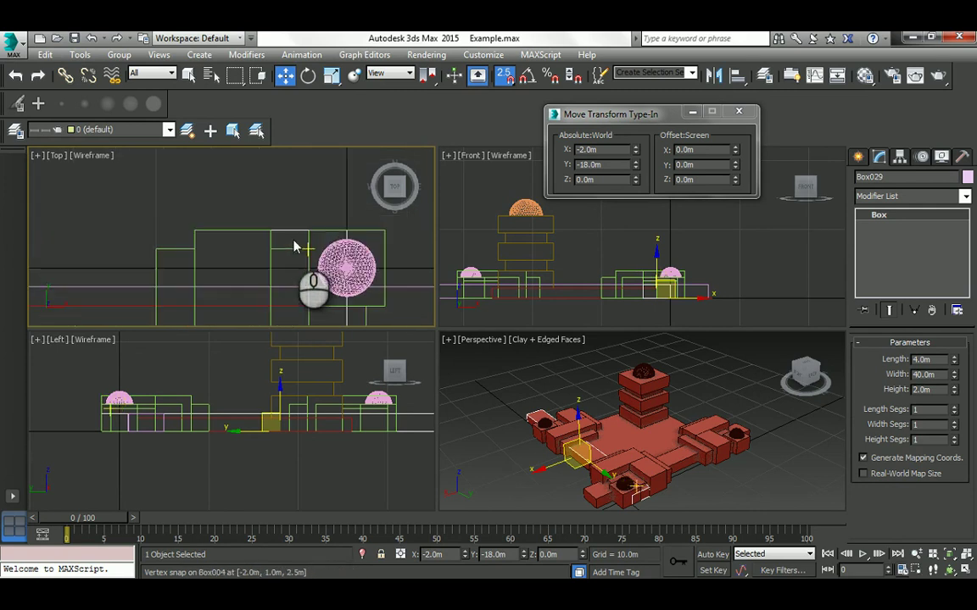
# Step: Offset the beam X −2, X +1 and Y 4.5, placing it at X −3 m, Y −13.5 m
pyautogui.click(706, 151)
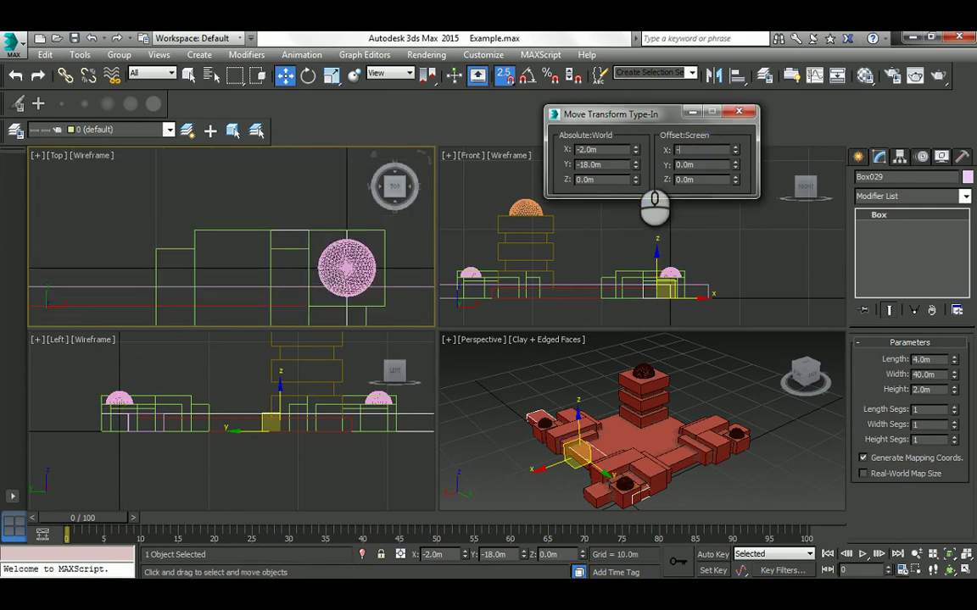
pyautogui.write('-2')
pyautogui.press('Return')
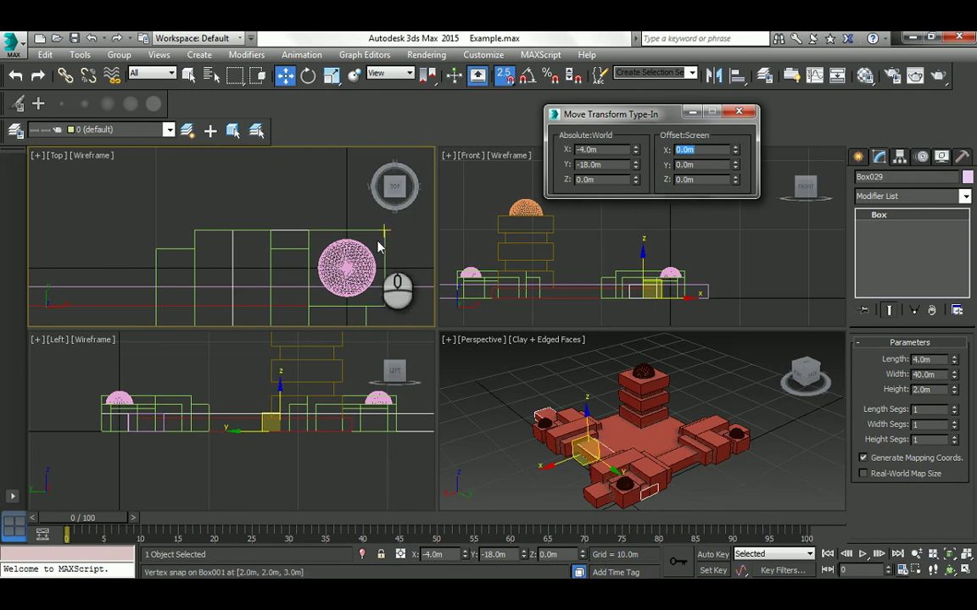
pyautogui.write('1')
pyautogui.press('Return')
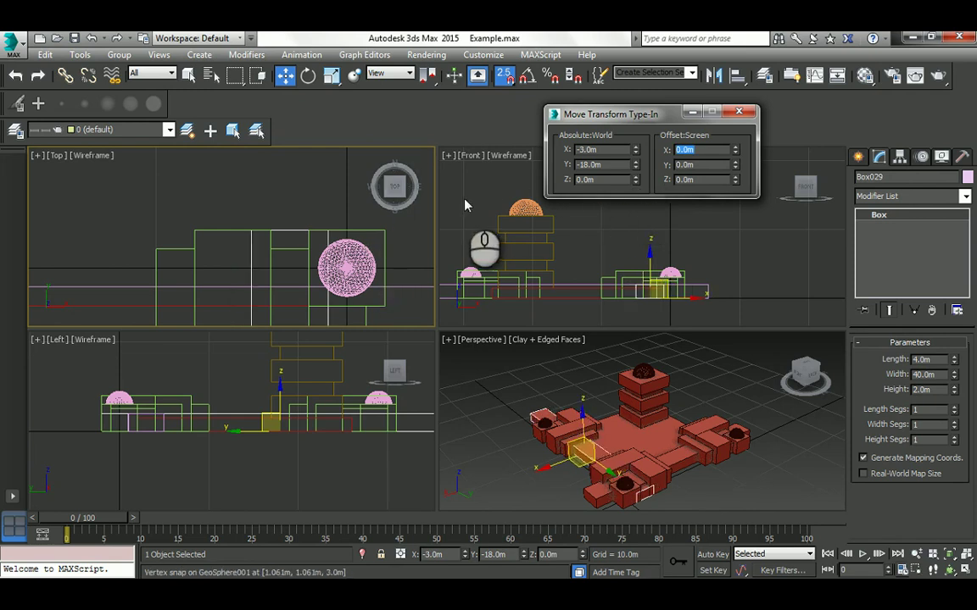
pyautogui.click(698, 166)
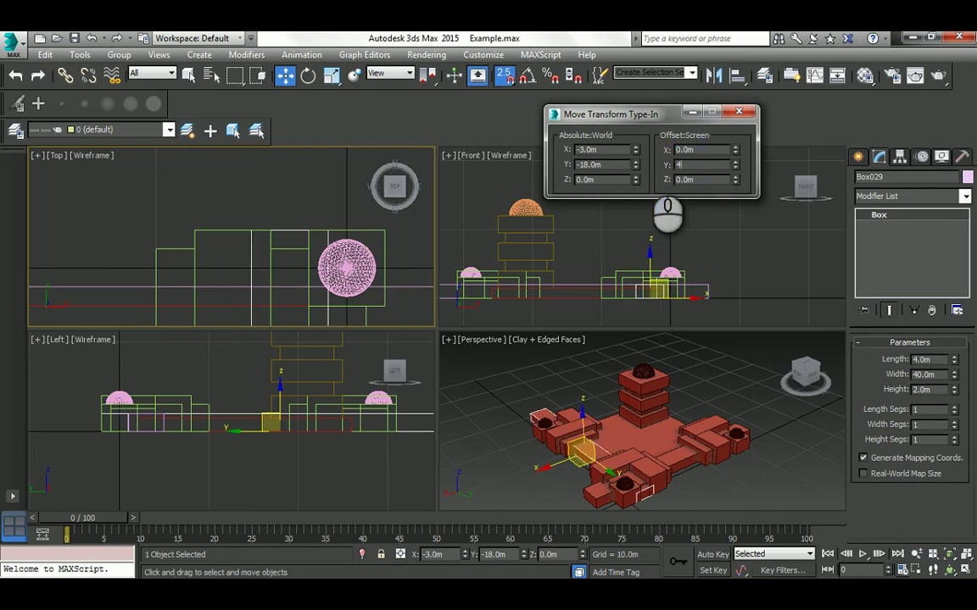
pyautogui.write('4.5')
pyautogui.press('Return')
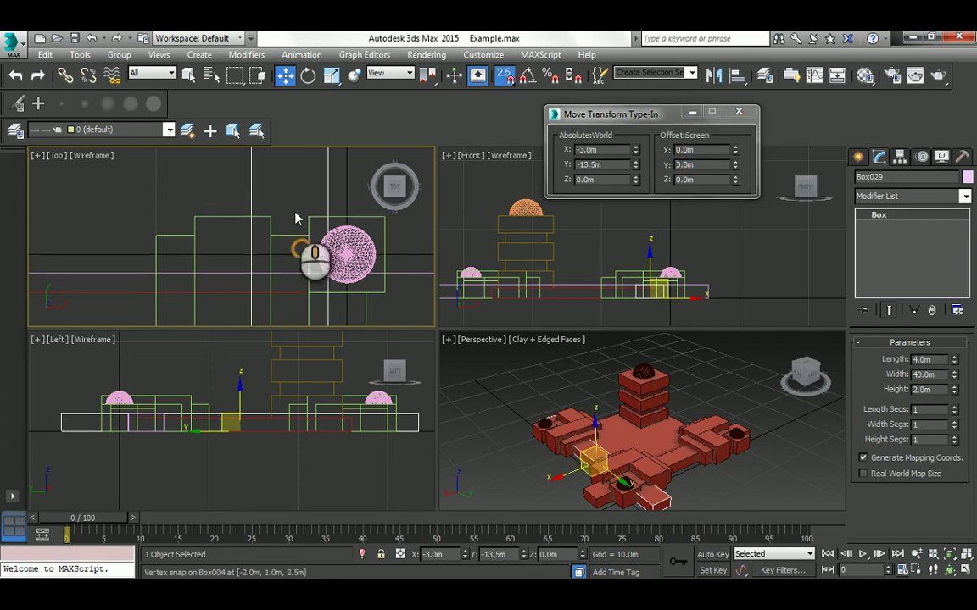
pyautogui.scroll(-5, 305, 254)
pyautogui.moveTo(293, 254); pyautogui.dragTo(290, 223, button='middle')
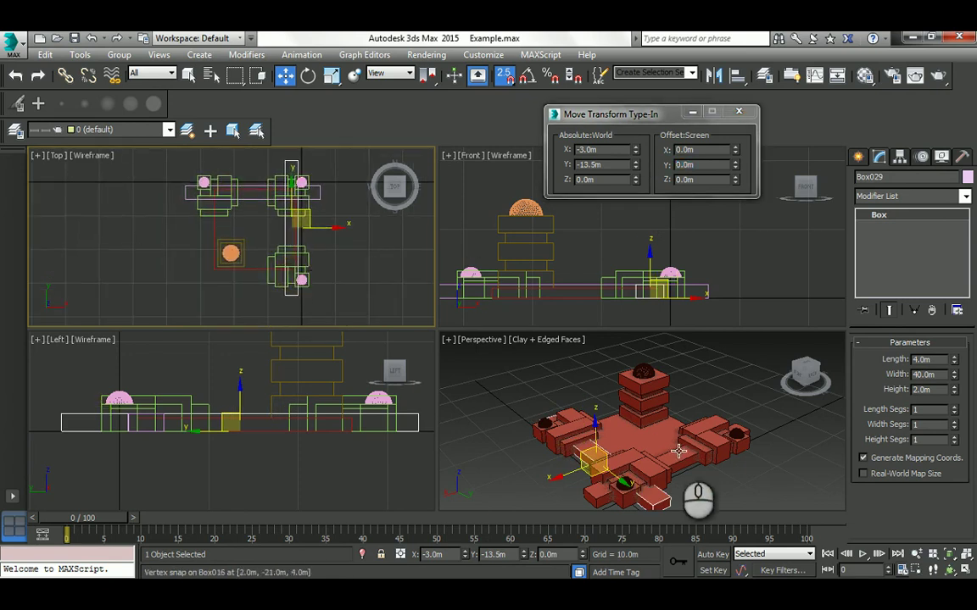
# Step: Clear the selection, then orbit and zoom the Perspective view closer to the building
pyautogui.moveTo(696, 502); pyautogui.dragTo(692, 476, button='middle')
pyautogui.click(715, 478)
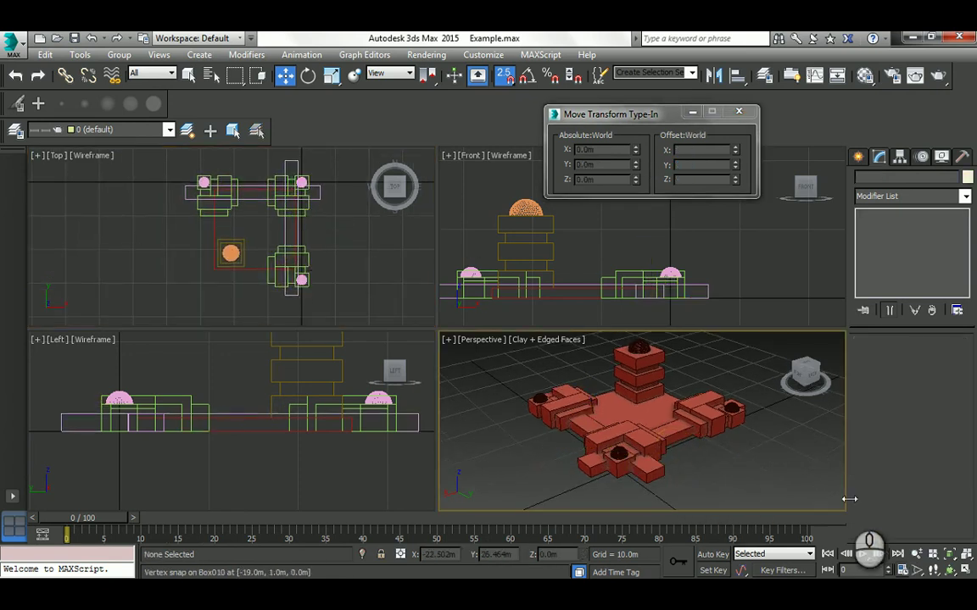
pyautogui.click(949, 569)
pyautogui.moveTo(670, 436); pyautogui.dragTo(643, 414)
pyautogui.scroll(2, 642, 414)
pyautogui.scroll(-2, 644, 412)
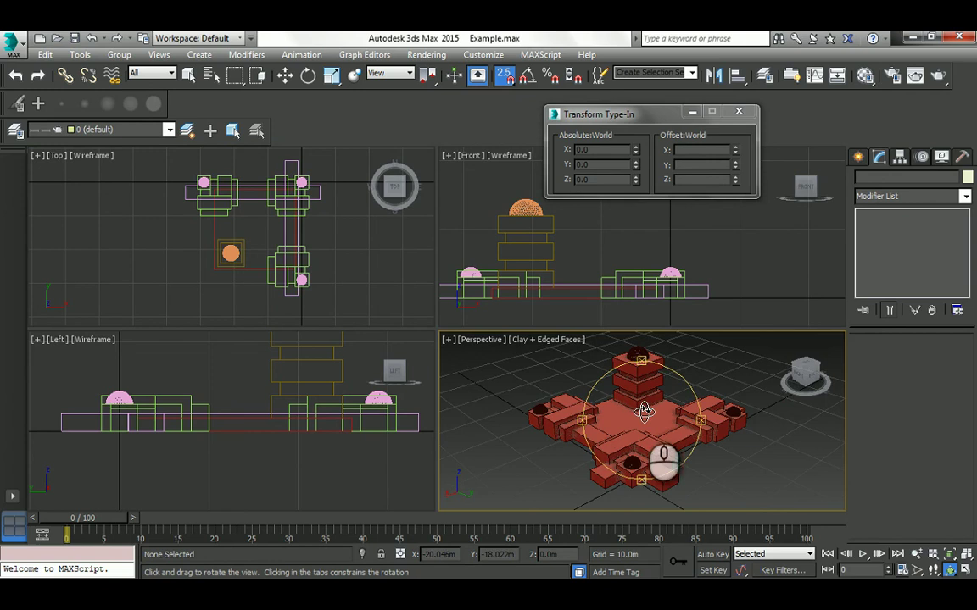
pyautogui.click(916, 553)
pyautogui.moveTo(619, 356); pyautogui.dragTo(625, 414)
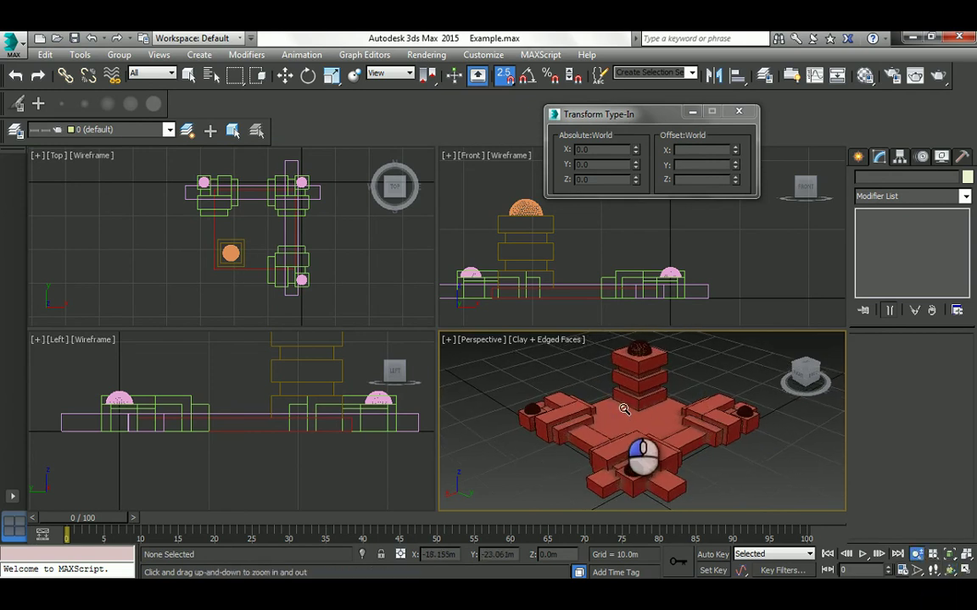
# Step: Maximize the Perspective viewport, orbit around the building, and move the Type-In dialog aside
pyautogui.click(967, 573)
pyautogui.click(950, 570)
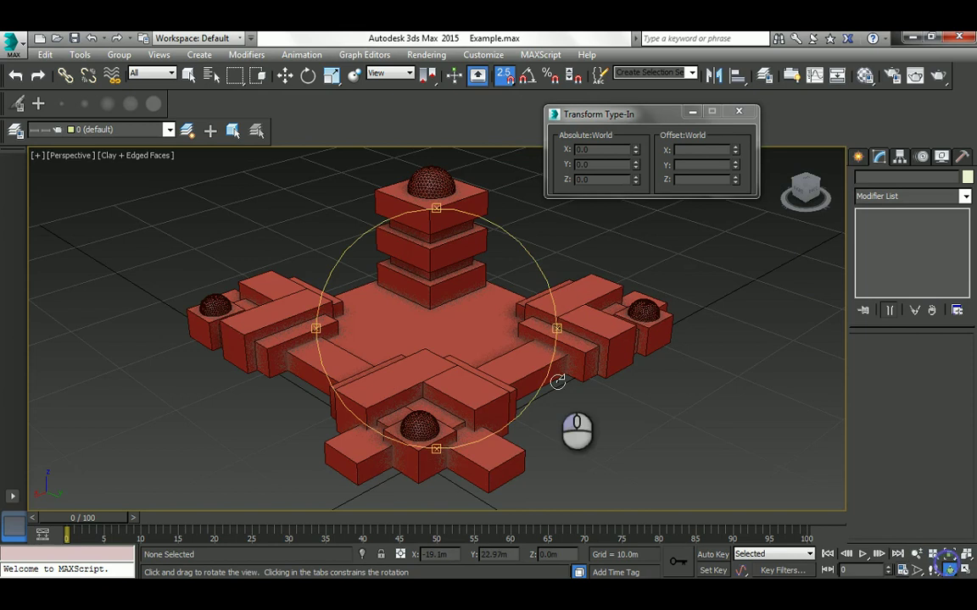
pyautogui.moveTo(392, 315)
pyautogui.mouseDown()
pyautogui.moveTo(567, 323)
pyautogui.moveTo(384, 315)
pyautogui.mouseUp()
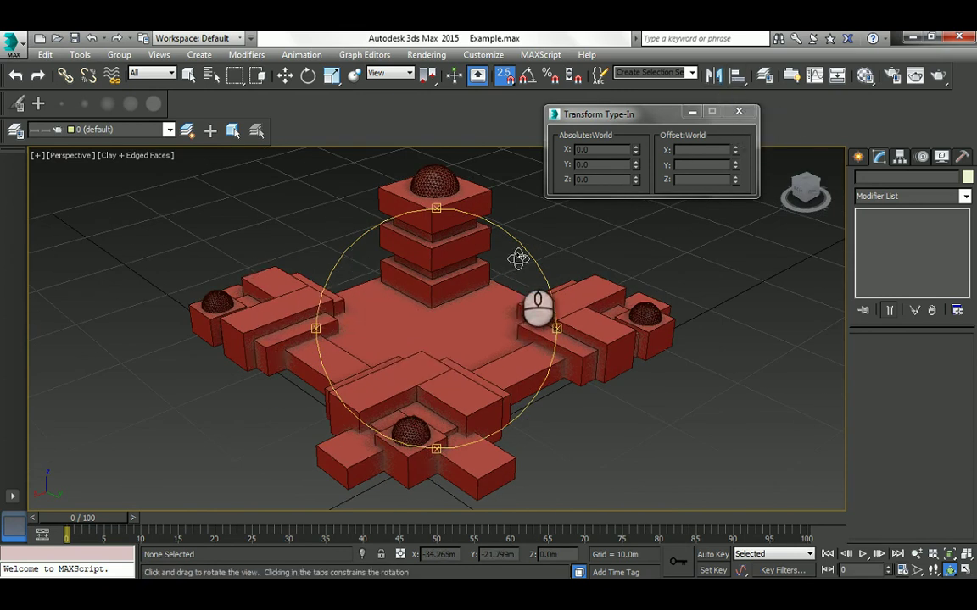
pyautogui.press('w')
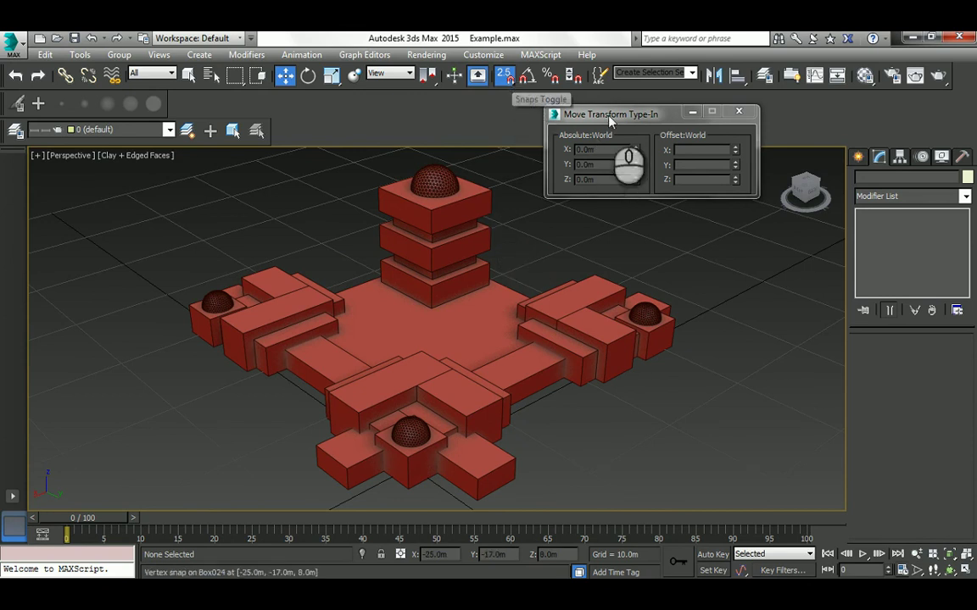
pyautogui.moveTo(605, 114); pyautogui.dragTo(683, 162)
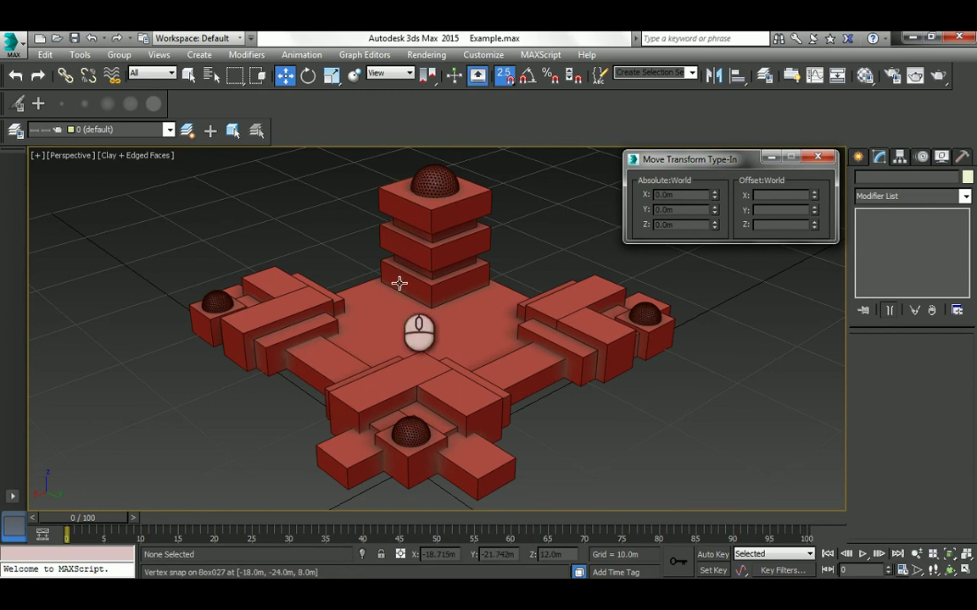
pyautogui.moveTo(401, 309); pyautogui.dragTo(404, 302, button='middle')
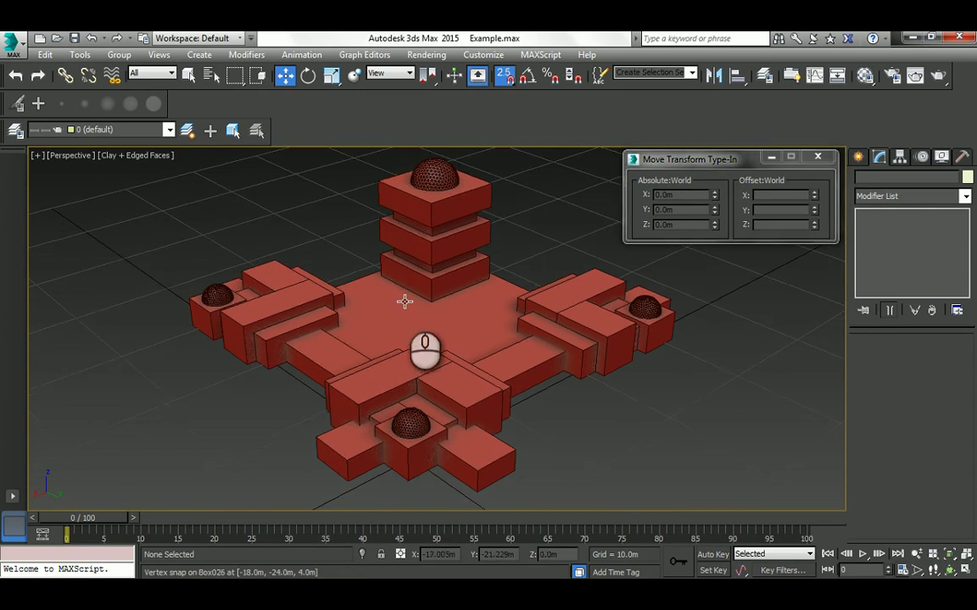